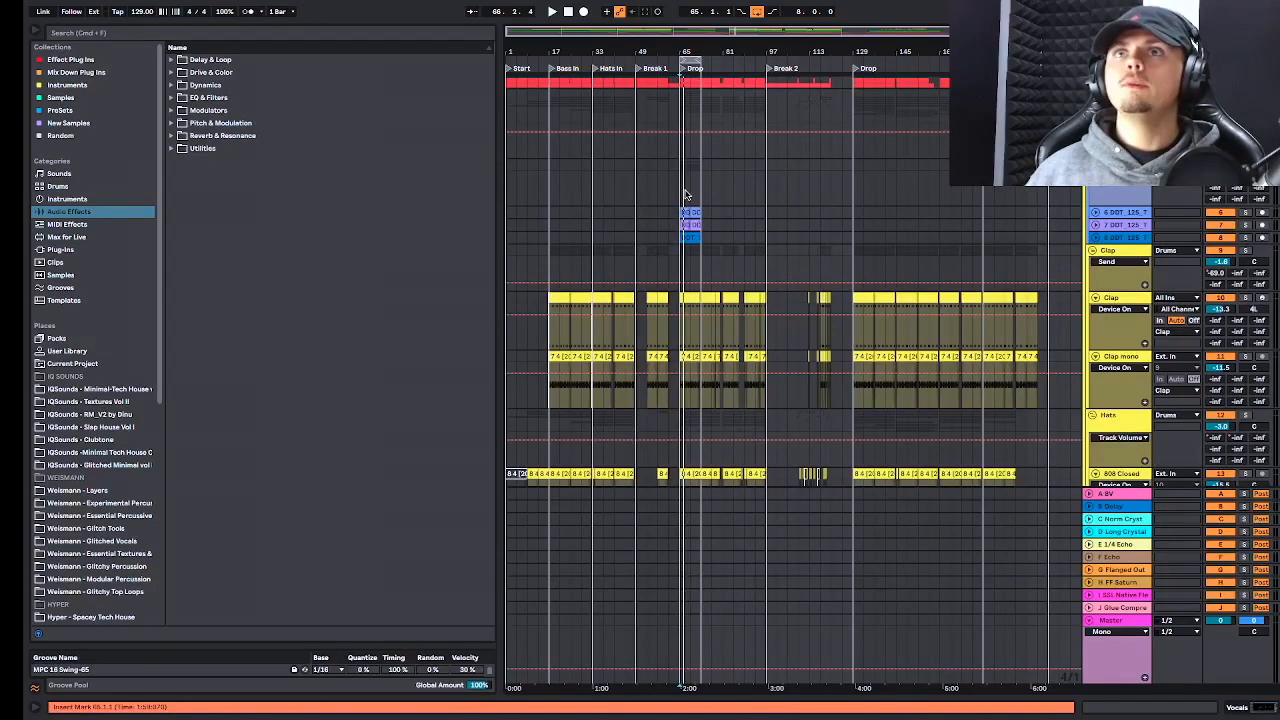
Play the arrangement from the Drop marker at bar 65 and review the tracks down to the Textures clip.
click(676, 198)
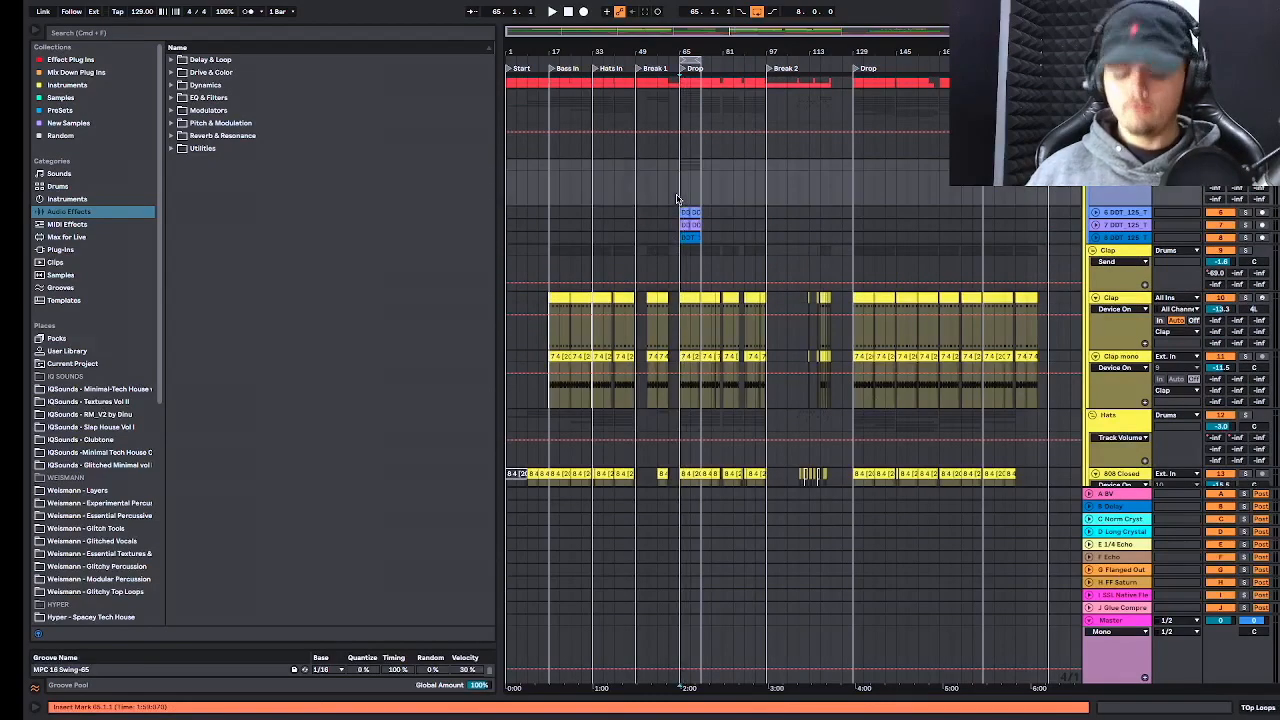
key(space)
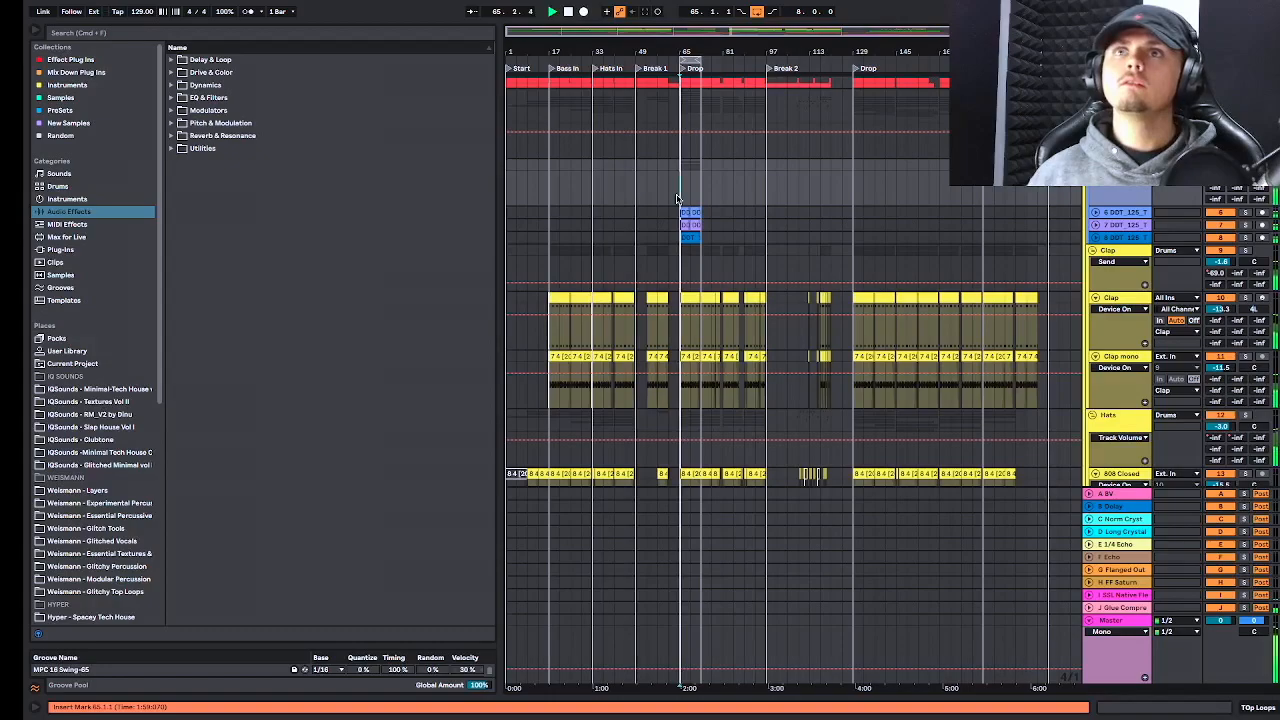
scroll(700, 210, down, 1)
scroll(700, 225, down, 5)
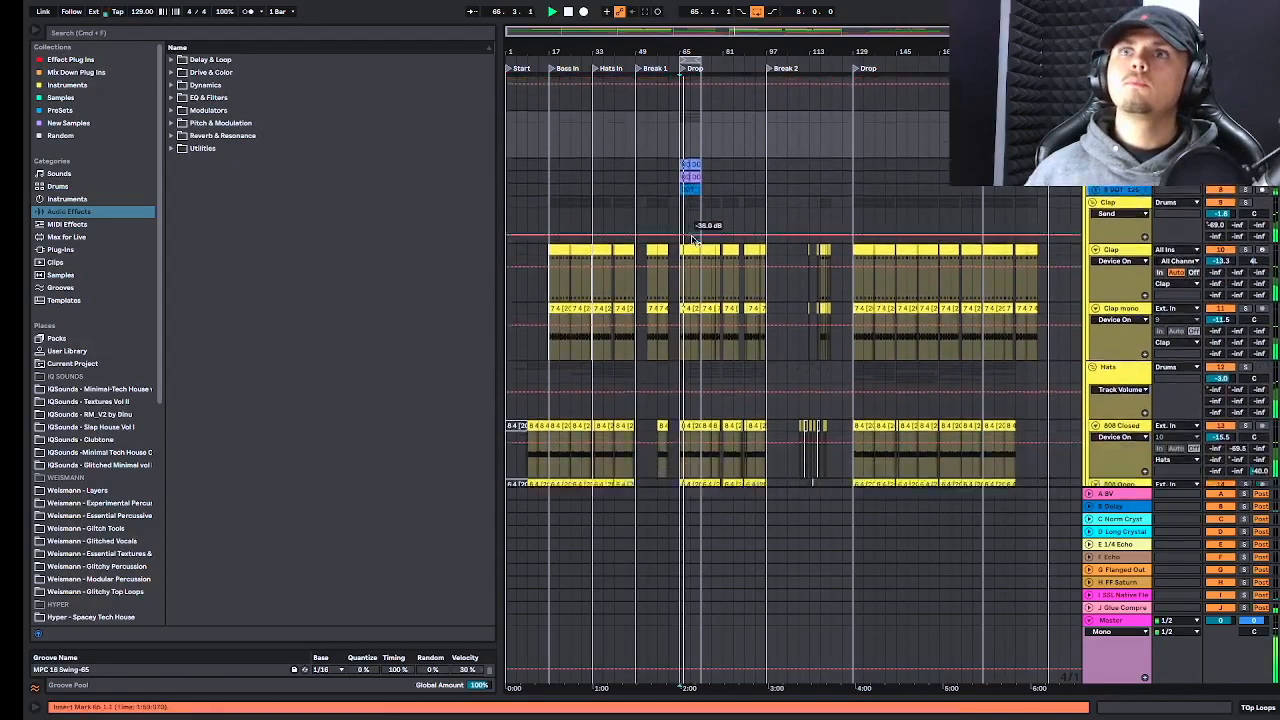
scroll(690, 300, down, 6)
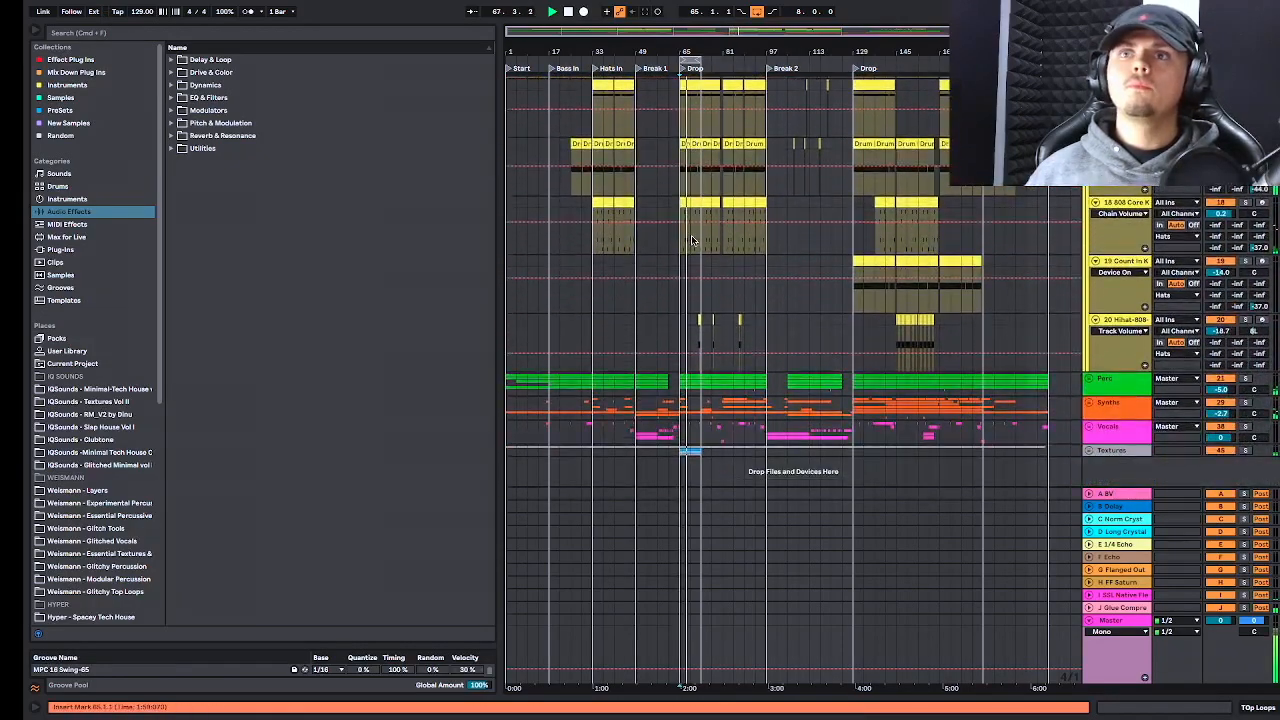
click(688, 451)
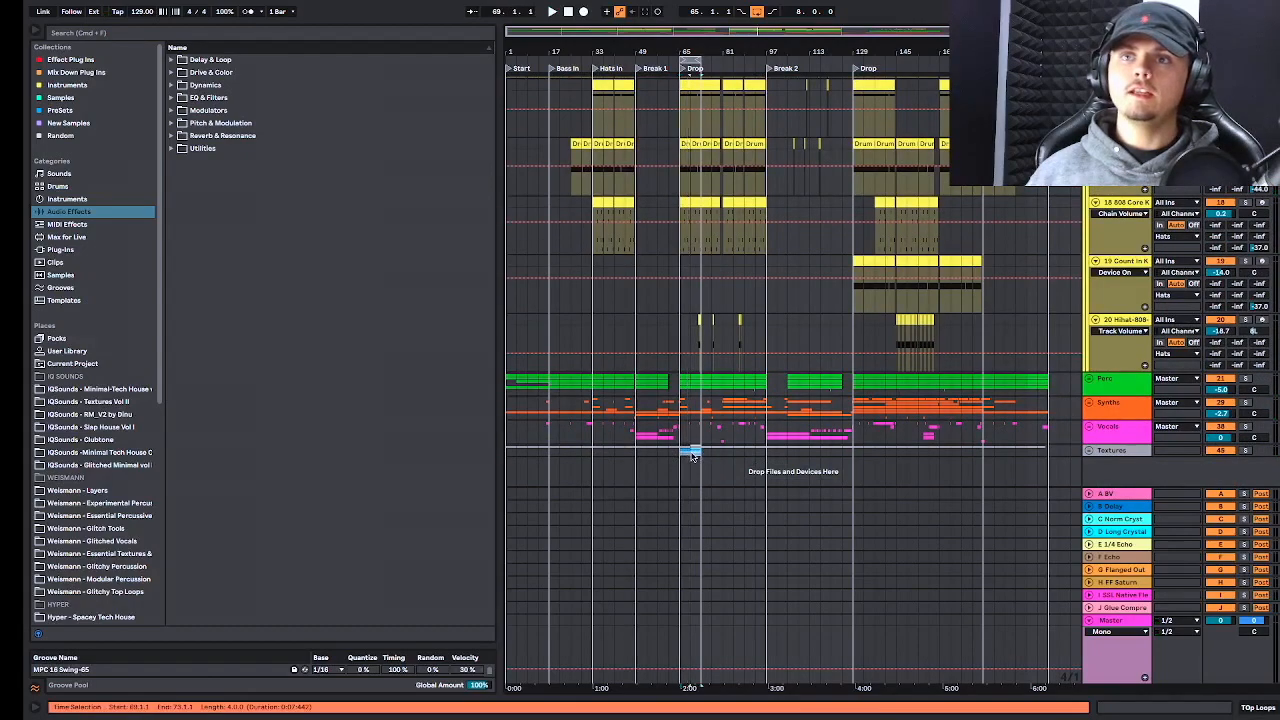
click(681, 459)
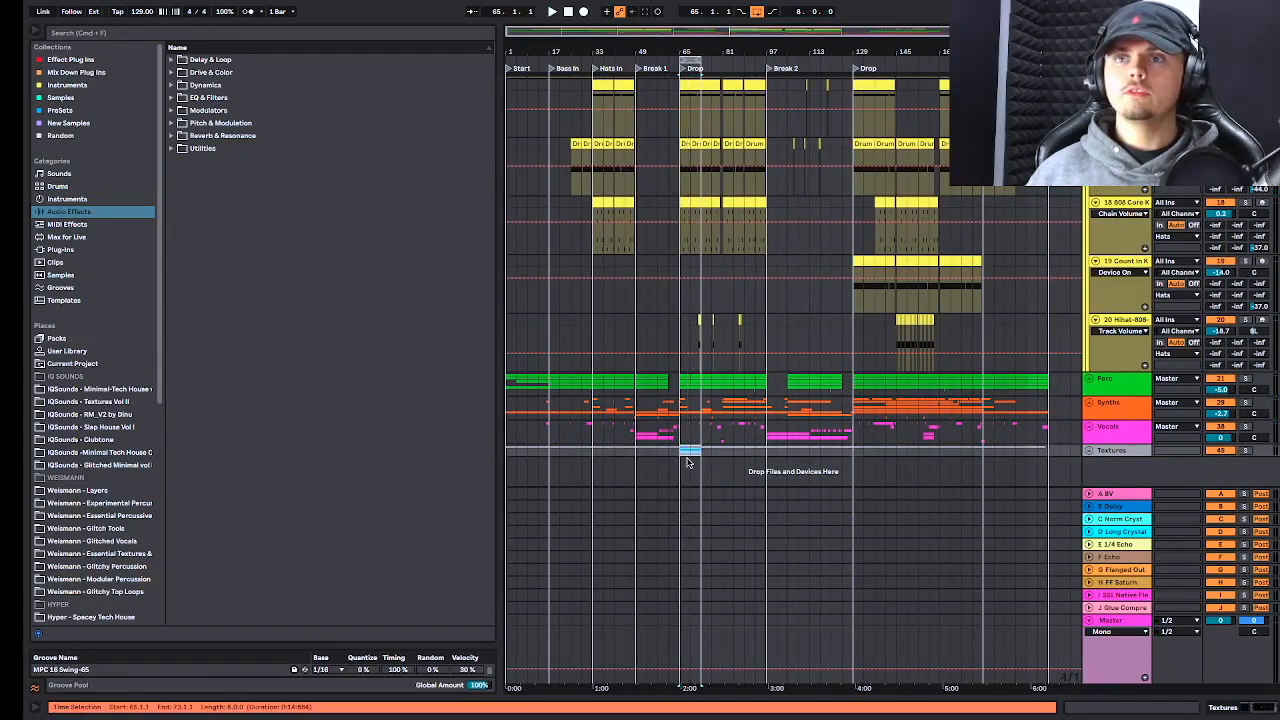
scroll(687, 462, up, 10)
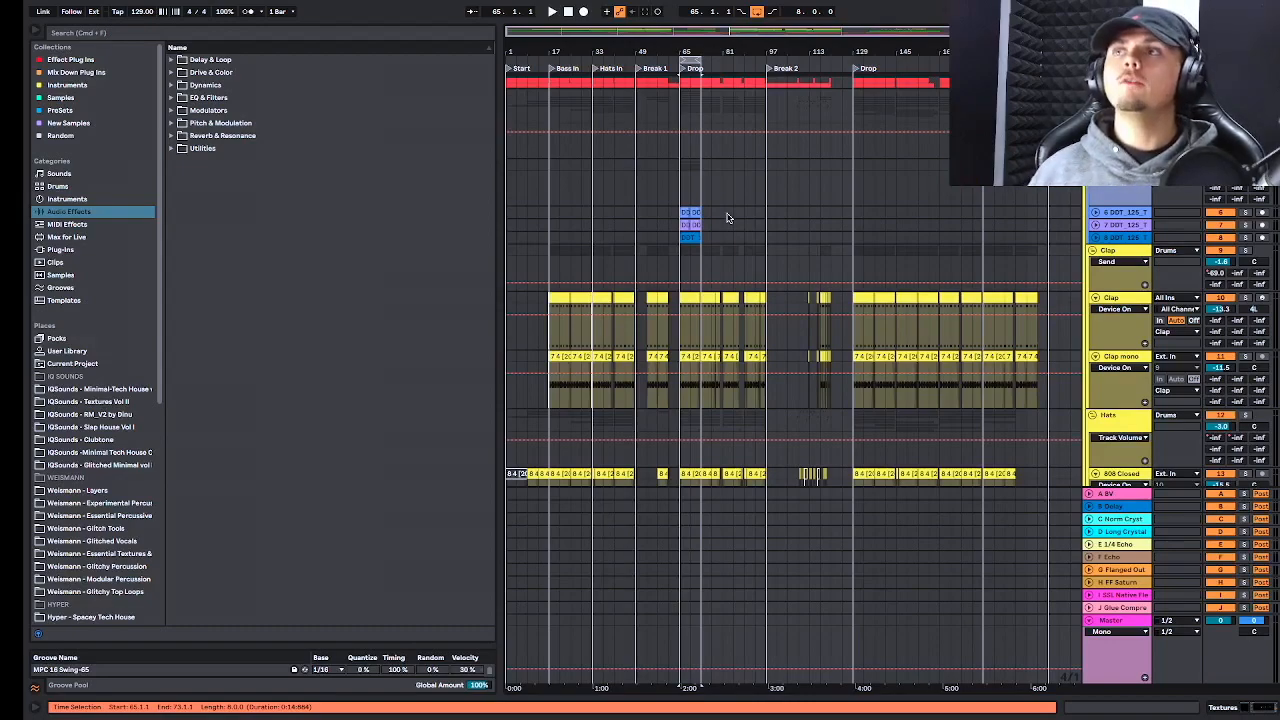
Show the device view and inspect the device chains of the Drums, Low End Bus, Kick, SubBoomBass2 and Master tracks.
key(ctrl+alt+l)
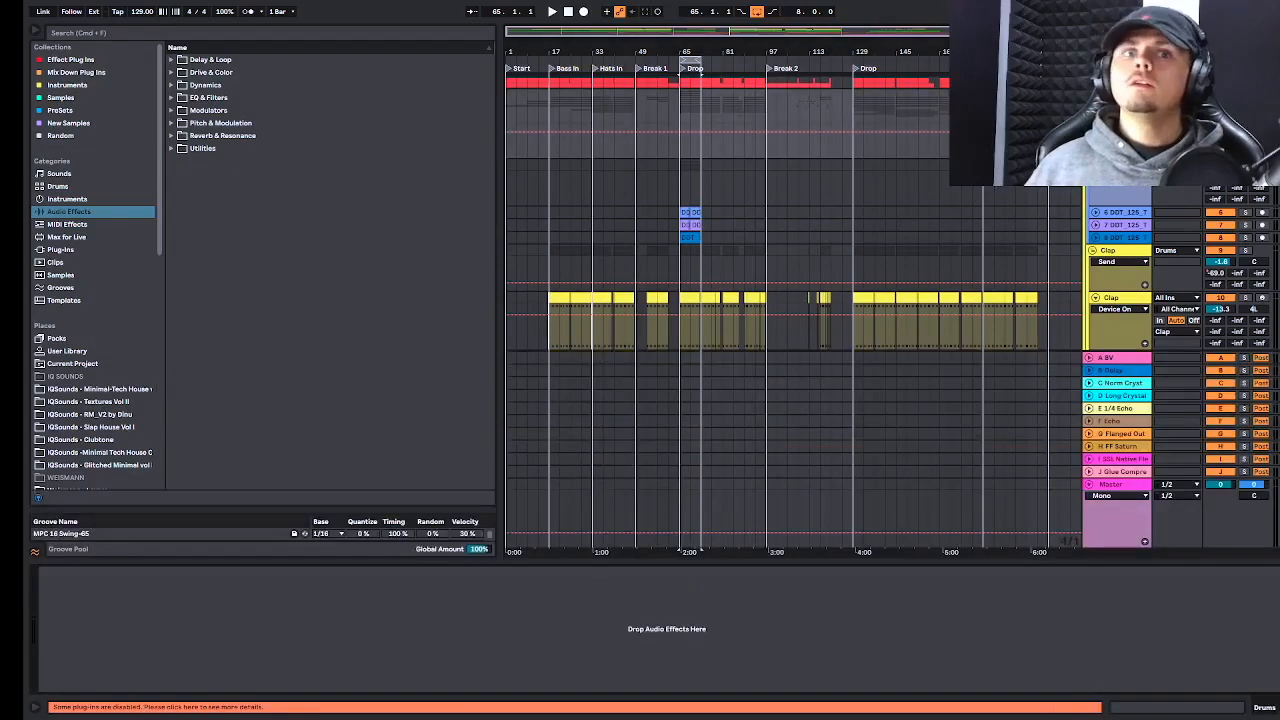
click(728, 110)
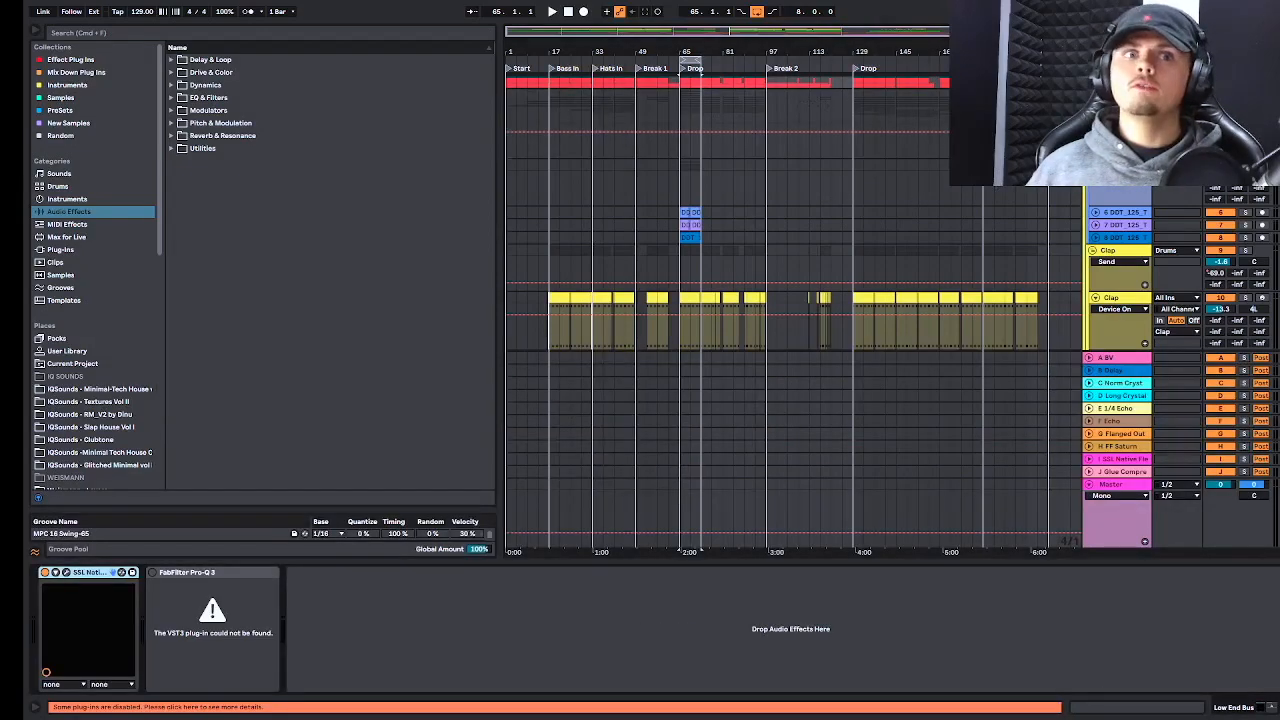
scroll(780, 214, up, 3)
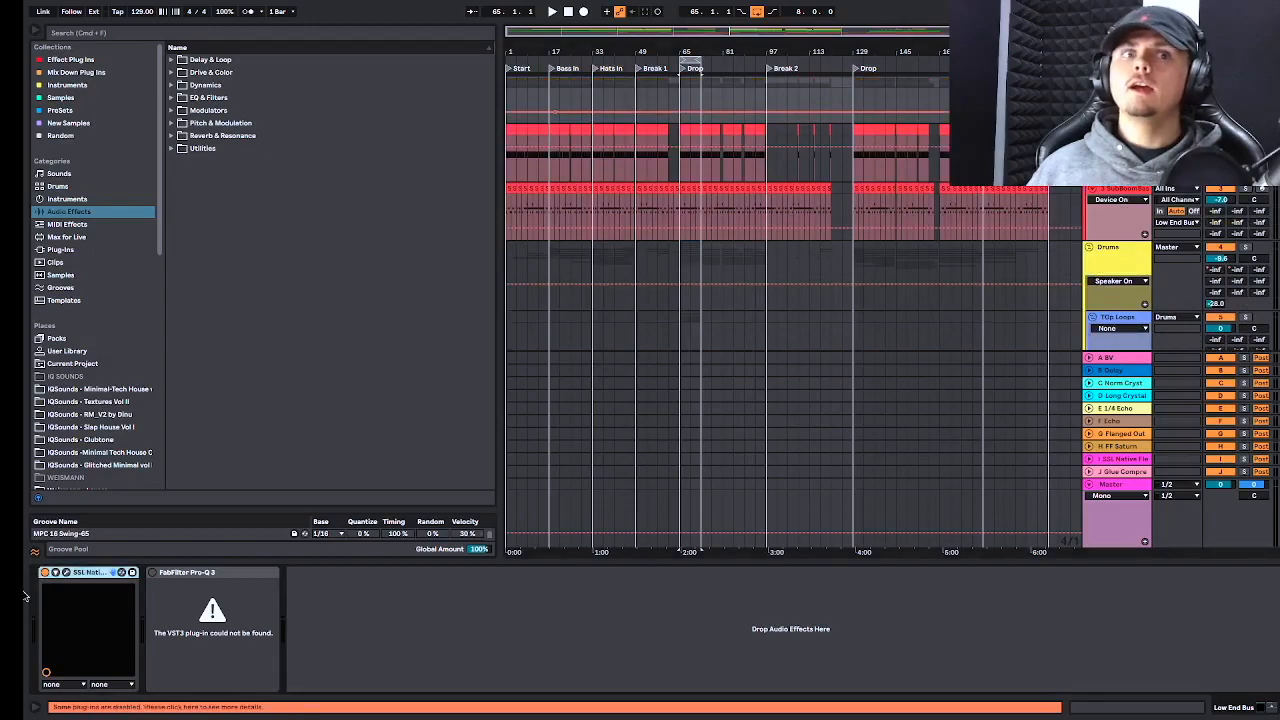
click(211, 573)
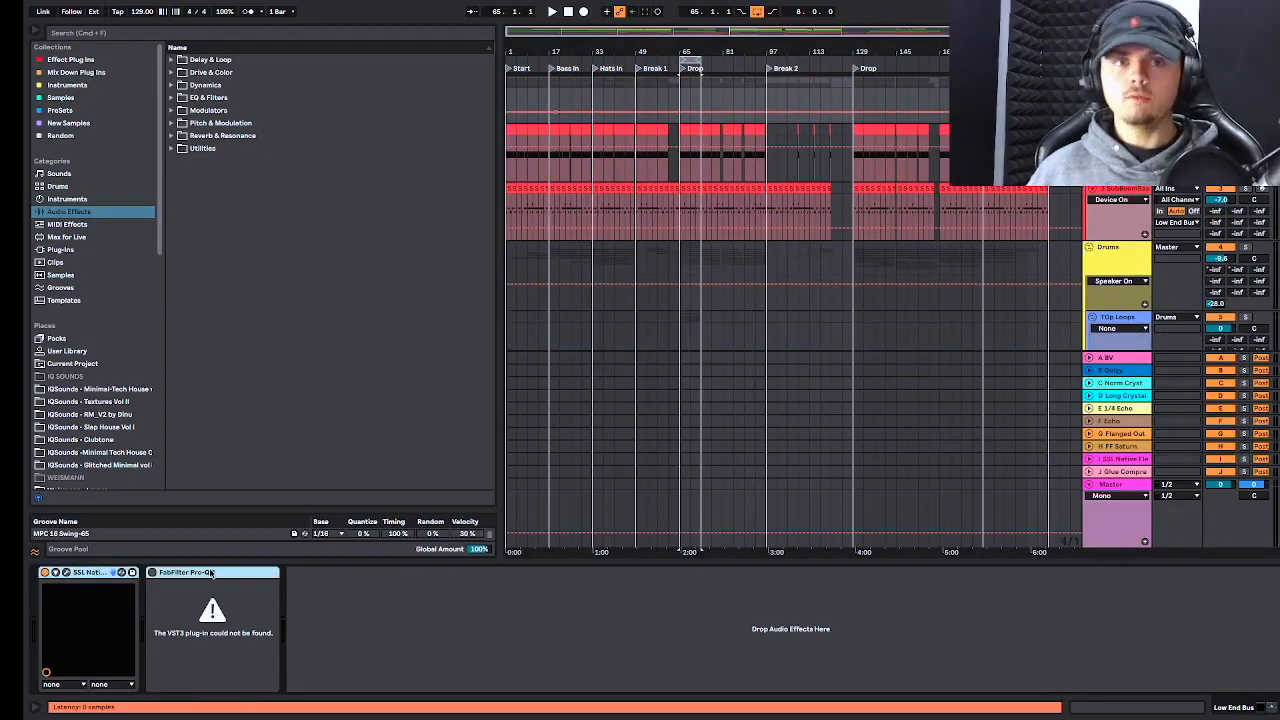
click(936, 250)
click(1114, 130)
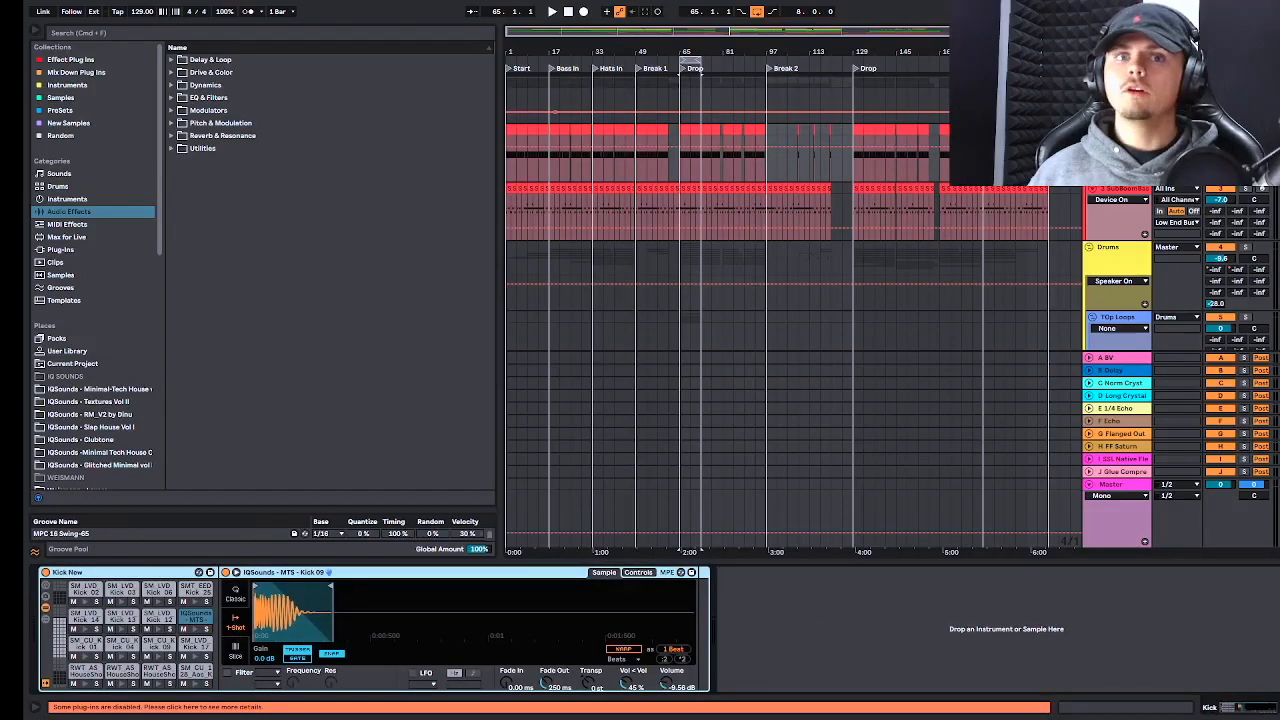
click(1114, 190)
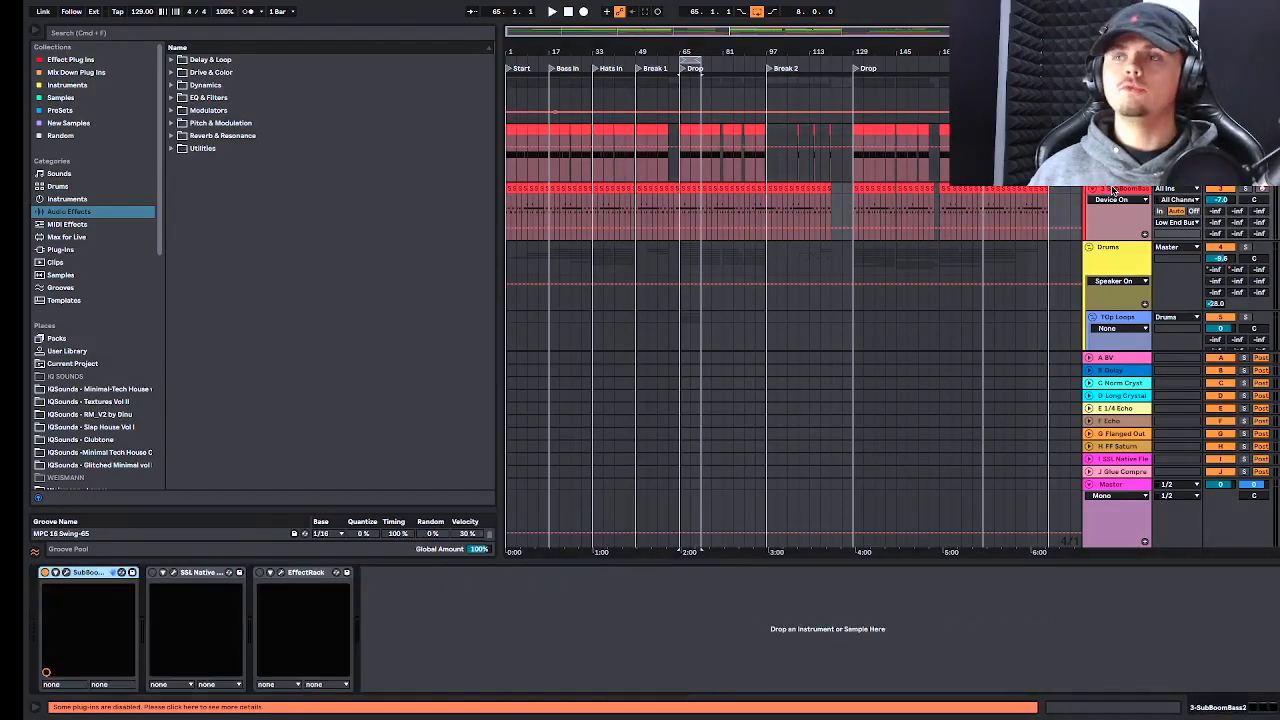
click(1112, 484)
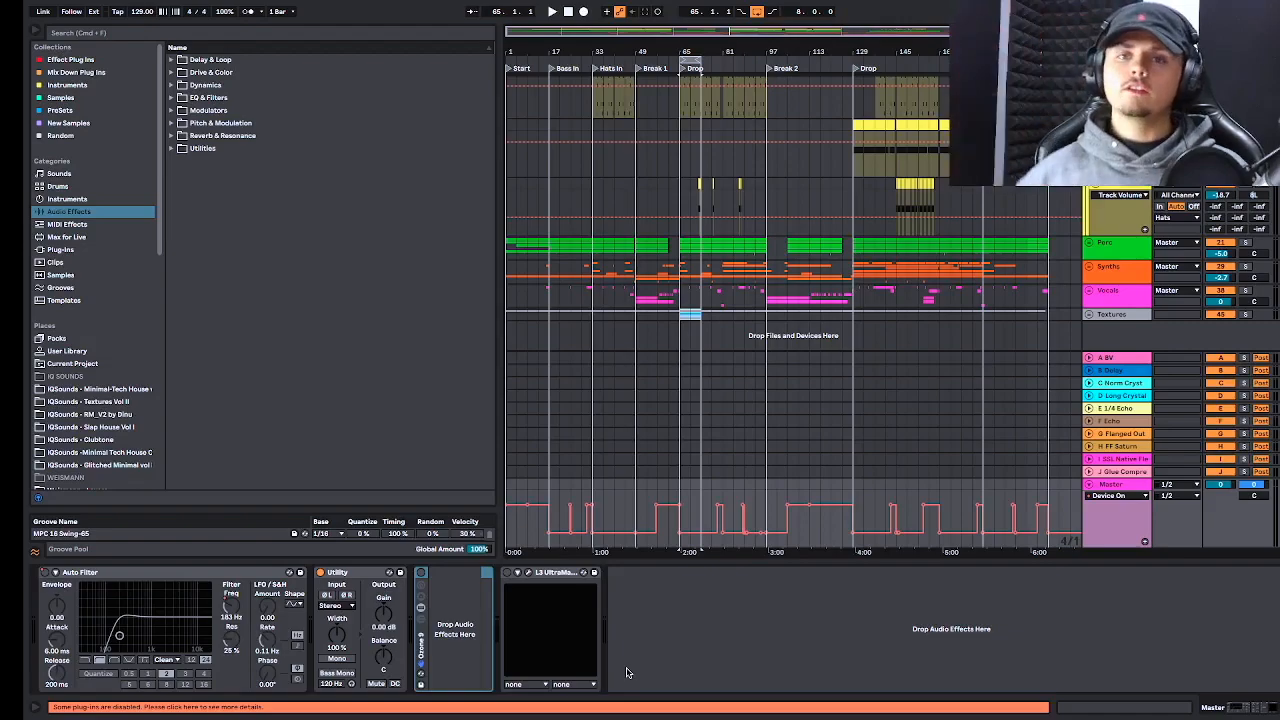
Assign the Drums group's color to its grouped tracks and clips, and fold the Drums group.
scroll(845, 413, up, 5)
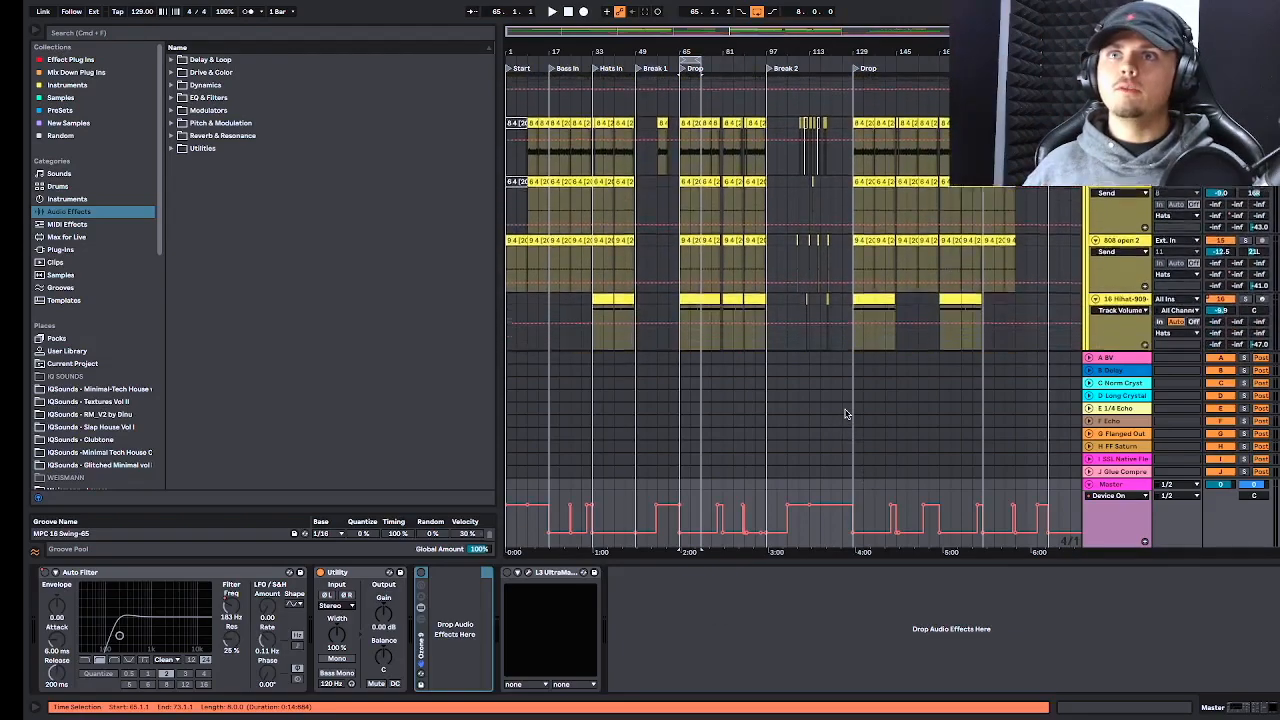
scroll(845, 413, up, 2)
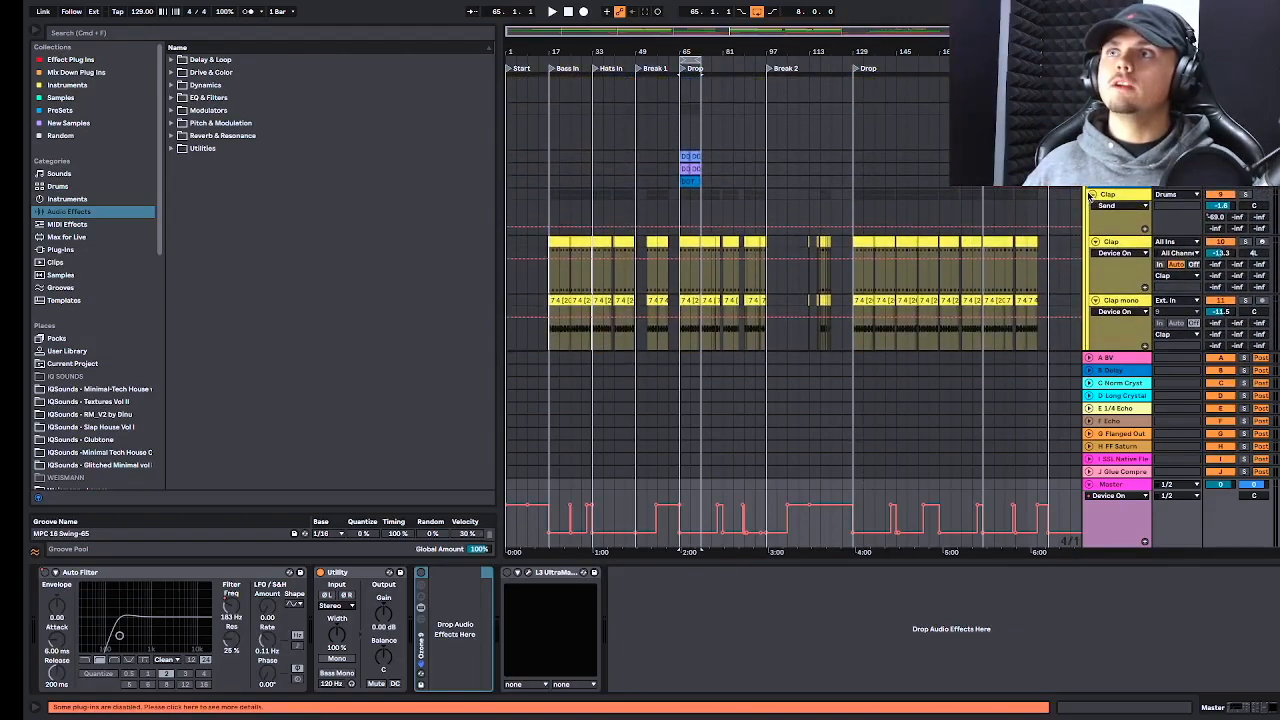
scroll(1090, 195, up, 3)
right_click(1120, 256)
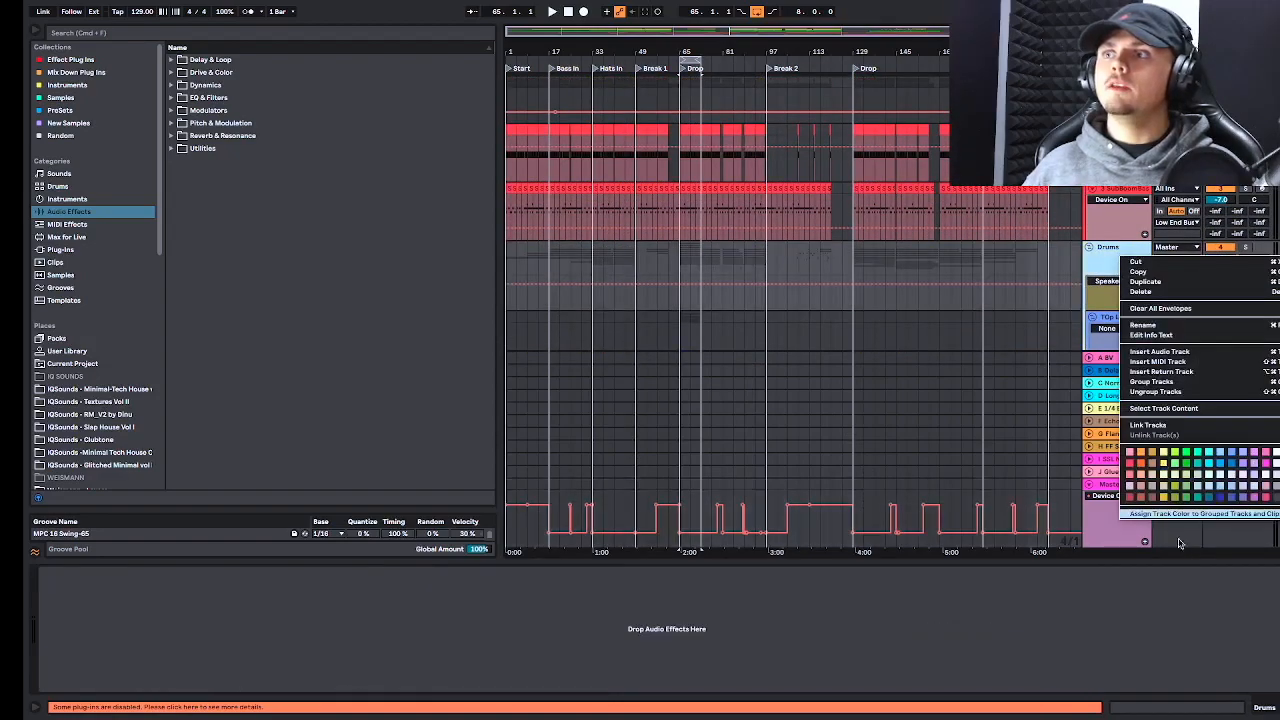
click(1162, 514)
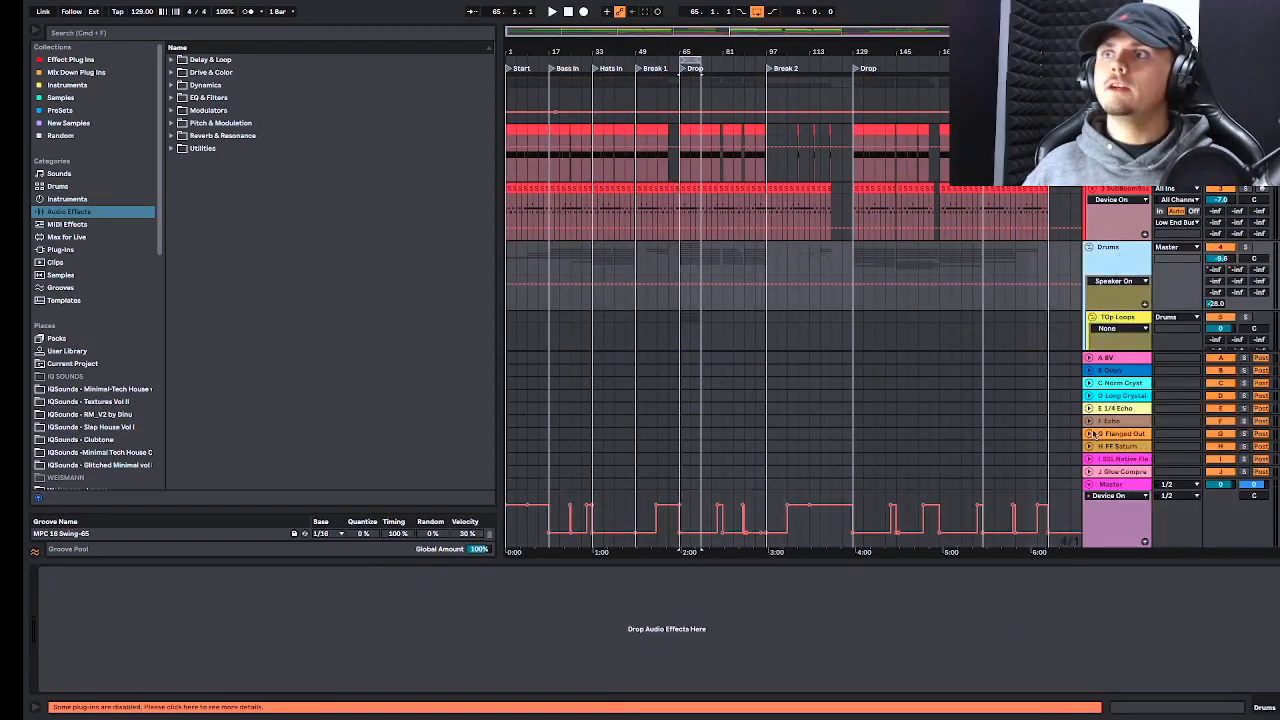
click(1090, 248)
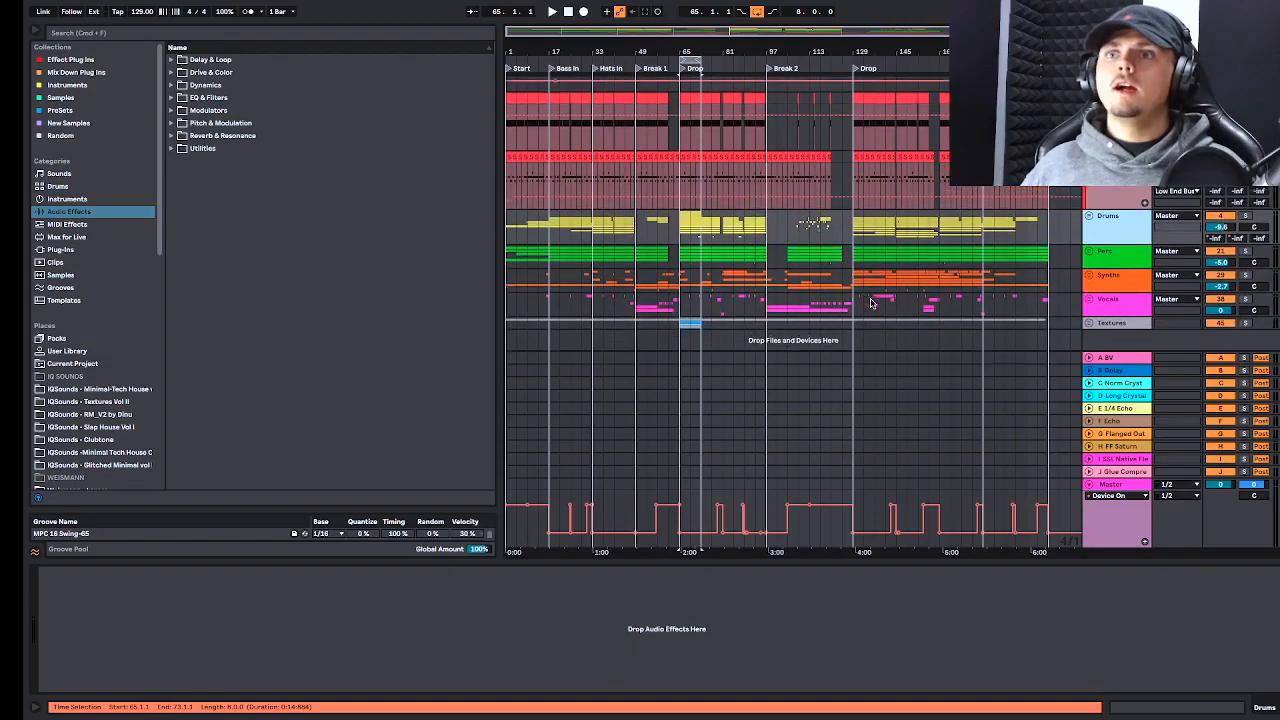
Add EQ Eight from the Mix Down Plug-Ins EQ's folder to the Master track, between Utility and Ozone 9.
click(1117, 490)
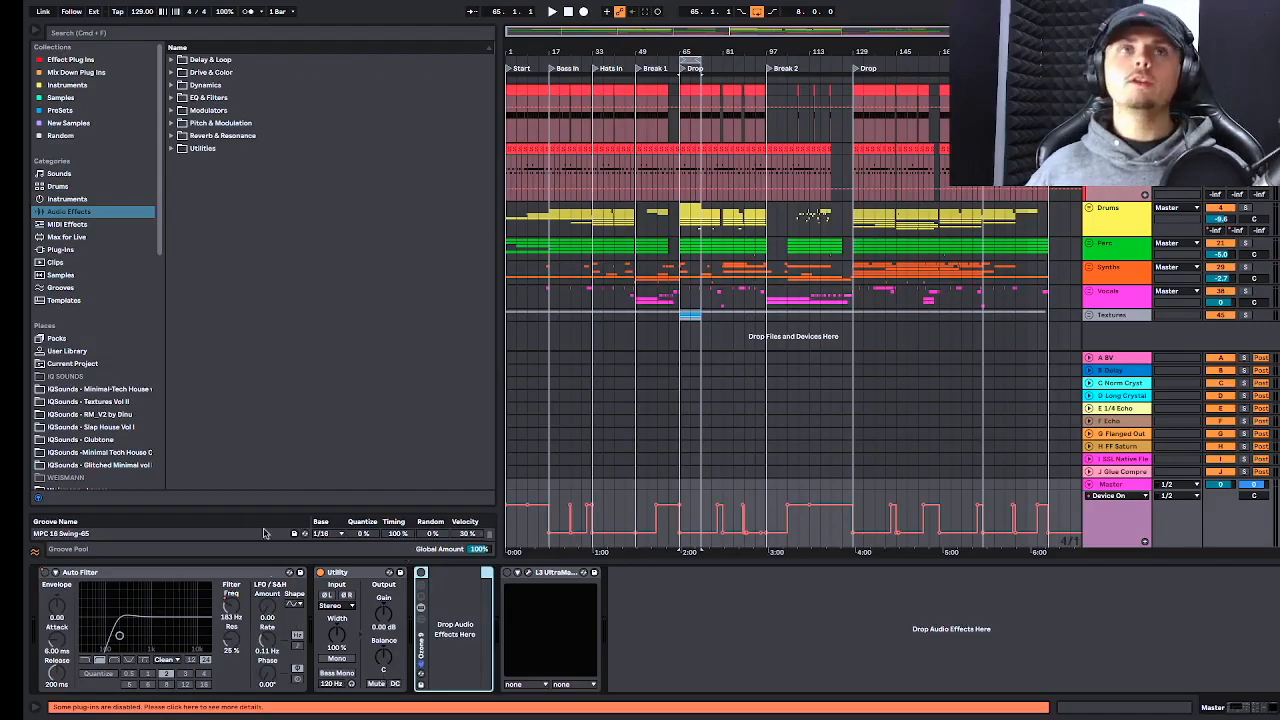
click(78, 75)
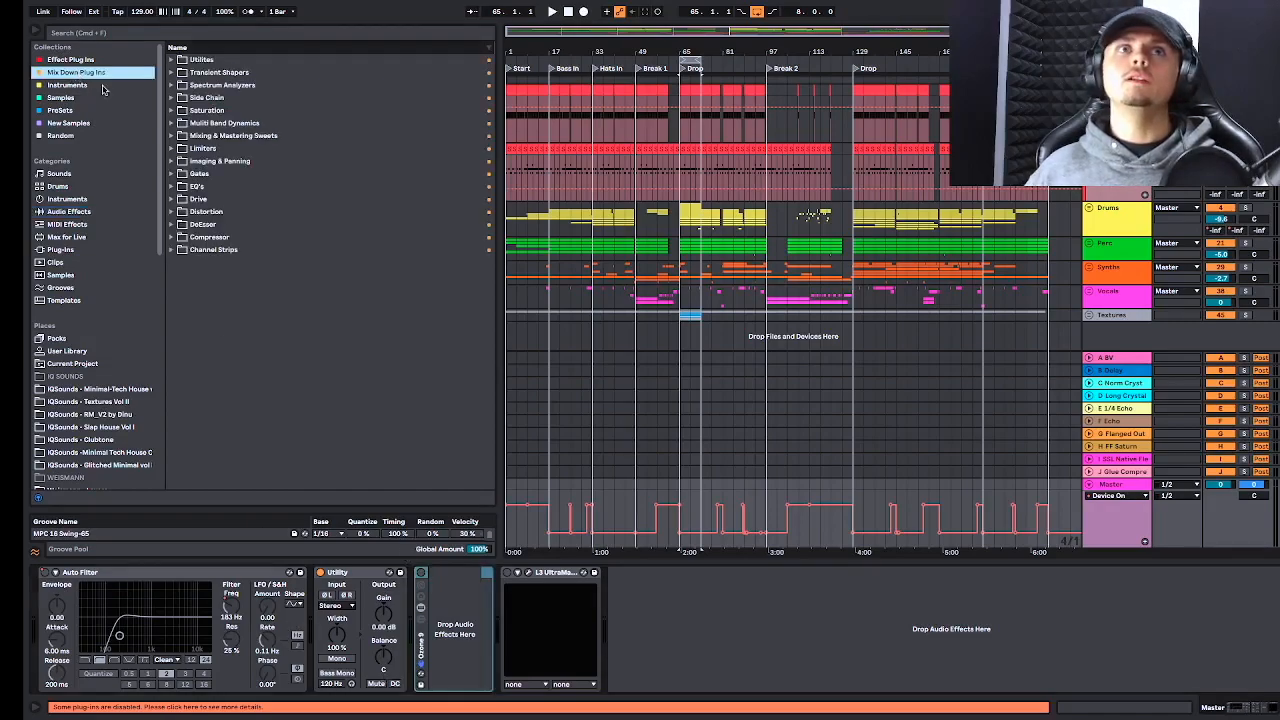
click(174, 186)
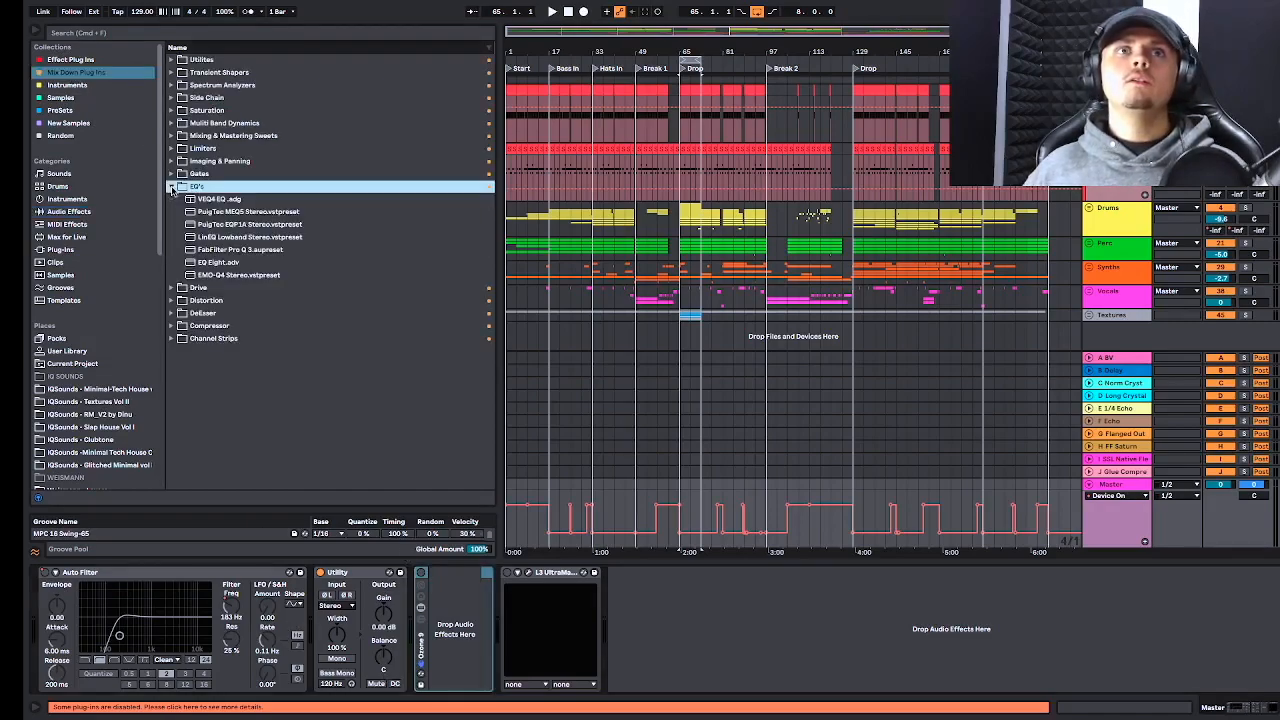
click(232, 262)
drag(397, 533, 416, 585)
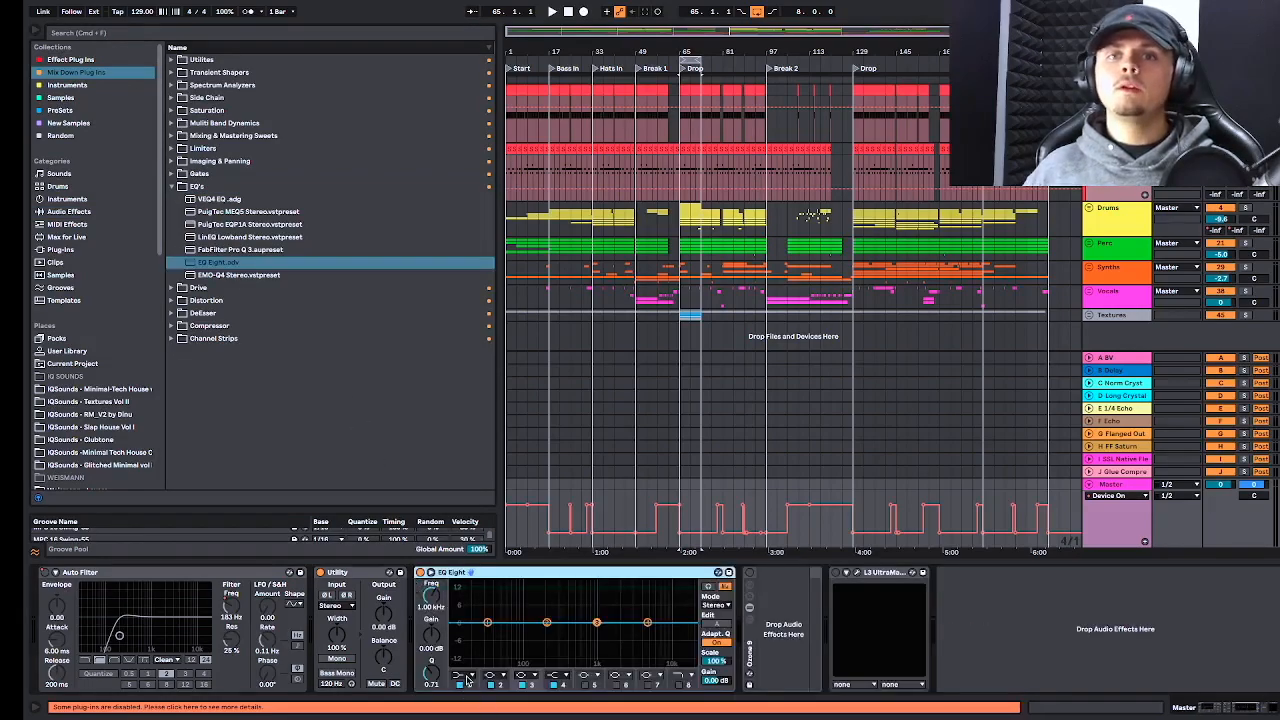
Change the first band of the Master's EQ Eight to a low cut filter at 100 Hz.
click(466, 675)
click(463, 596)
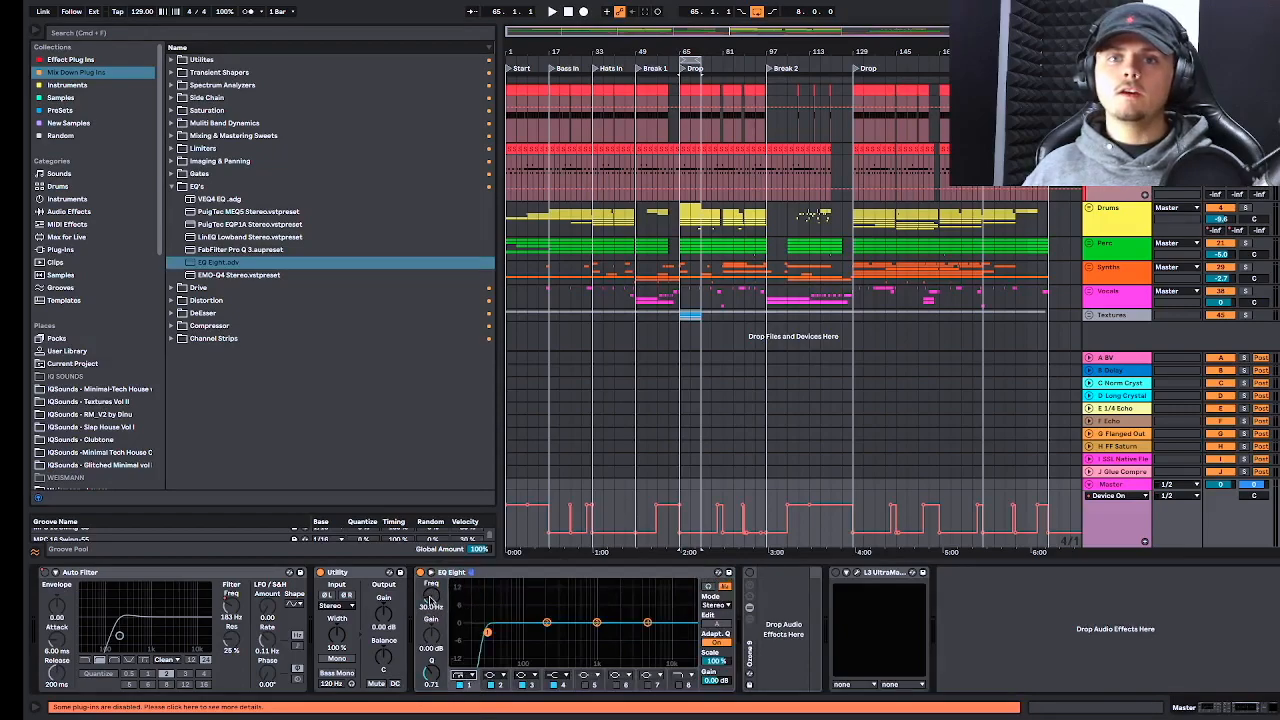
drag(431, 597, 431, 585)
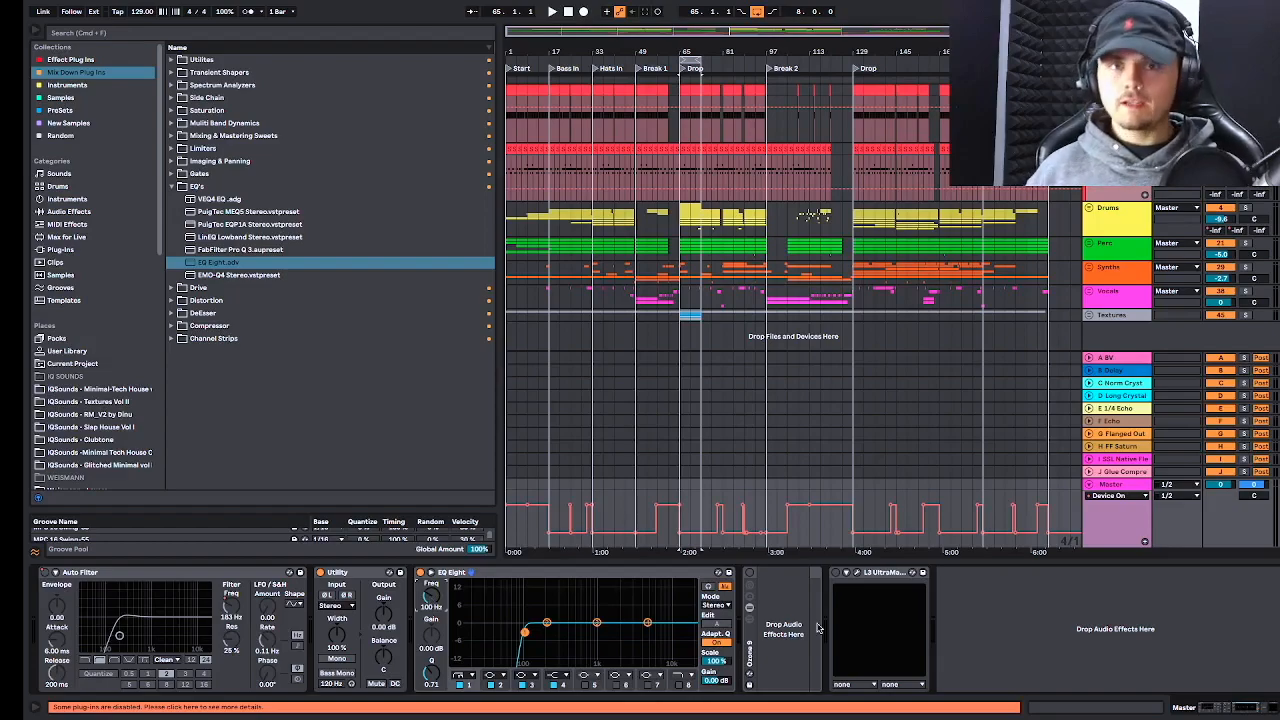
Map computer key 1 to the Master's EQ Eight on/off switch and key 2 to Utility's Mono switch.
key(ctrl+k)
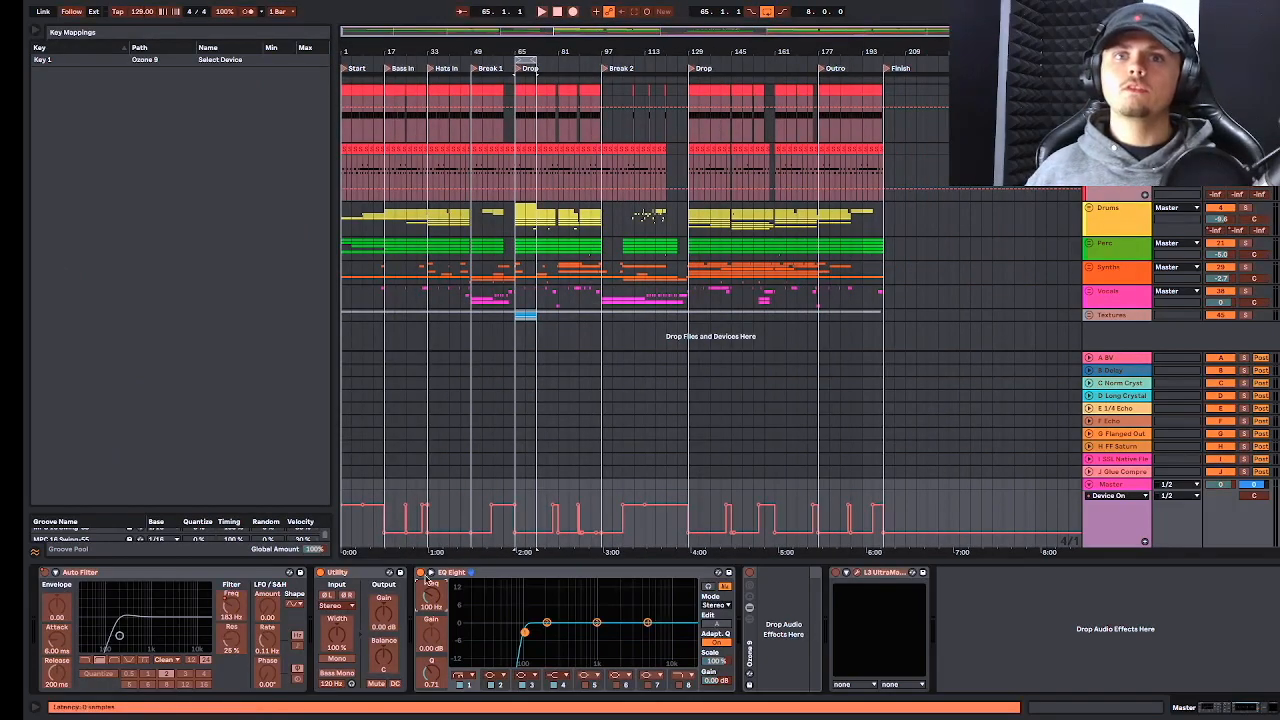
click(422, 574)
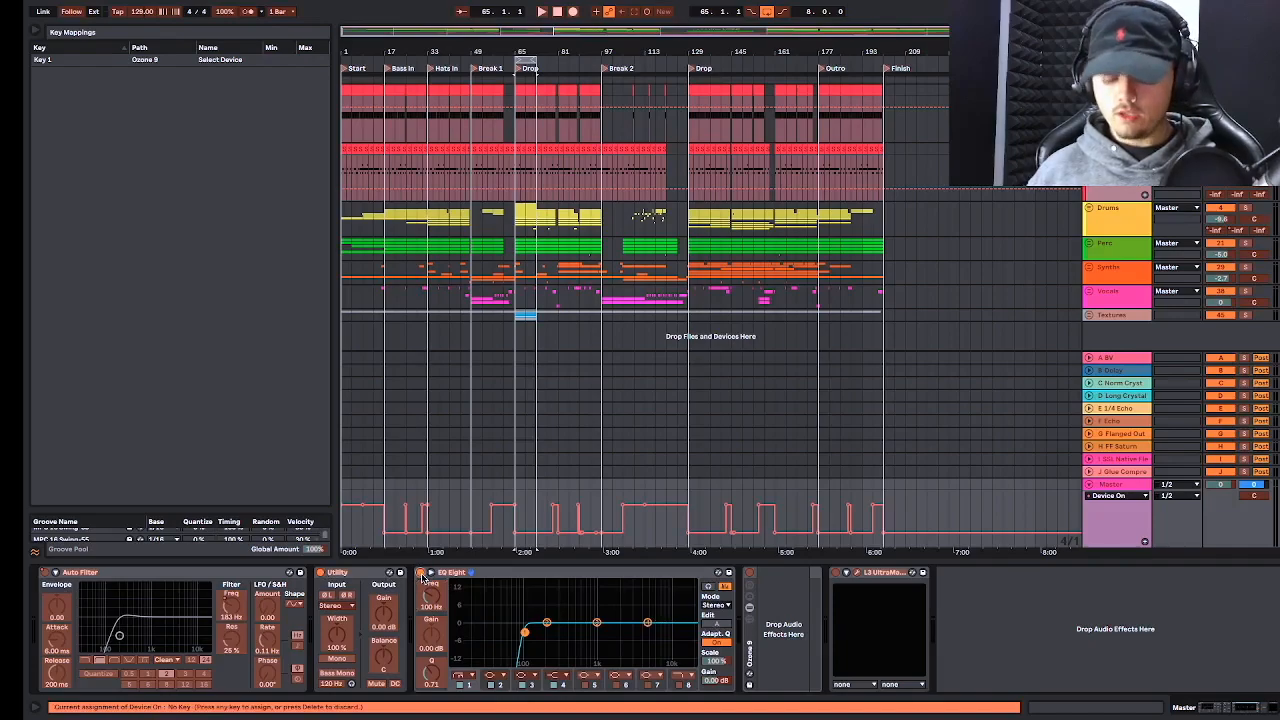
key(1)
key(1)
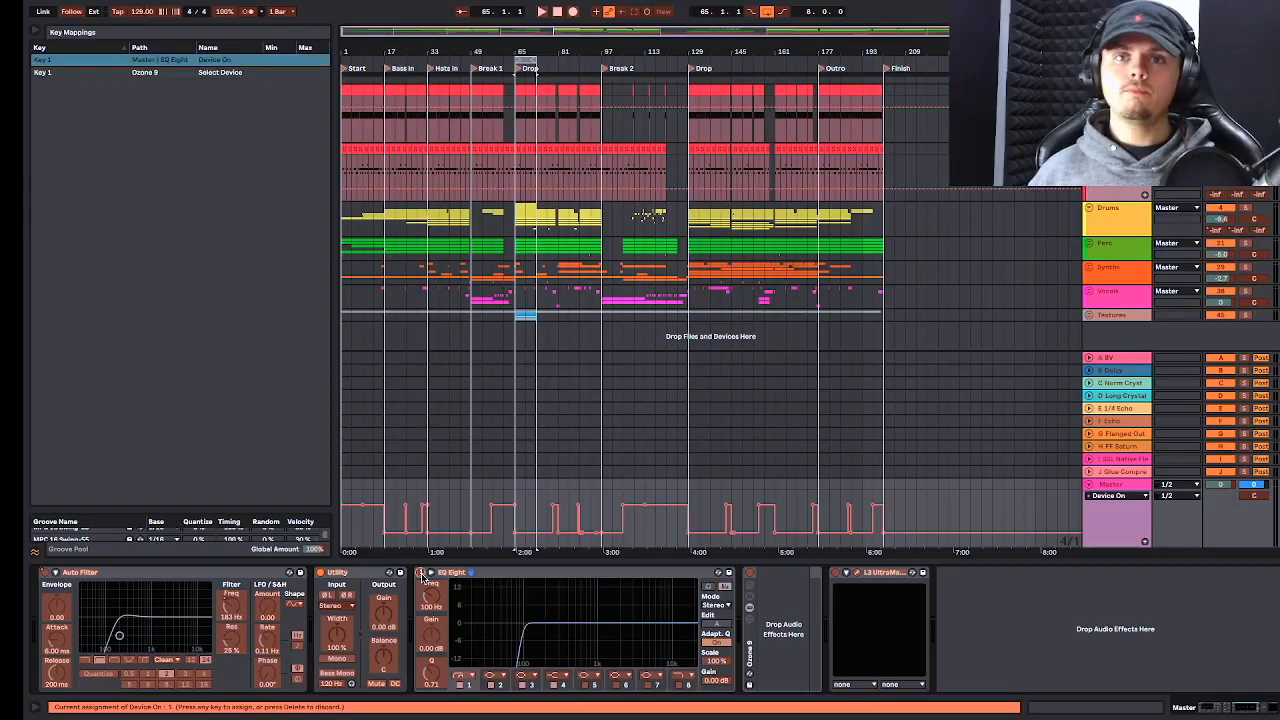
click(333, 662)
key(2)
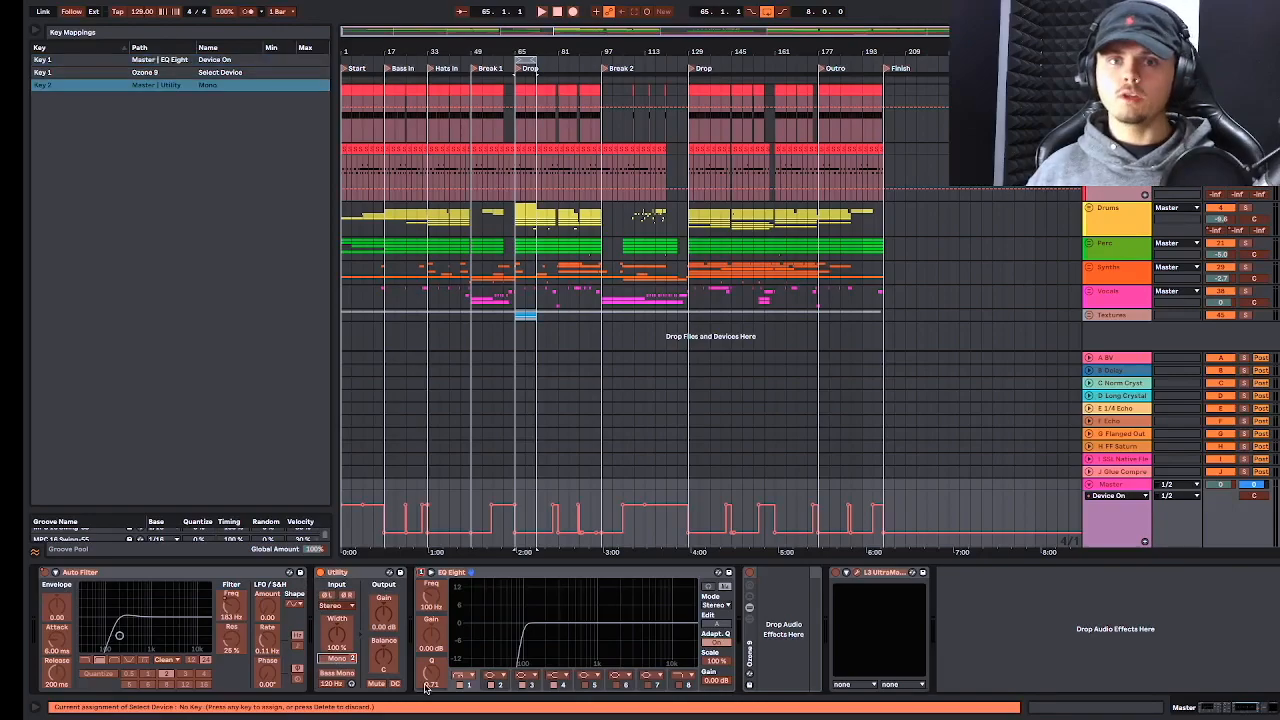
key(super+k)
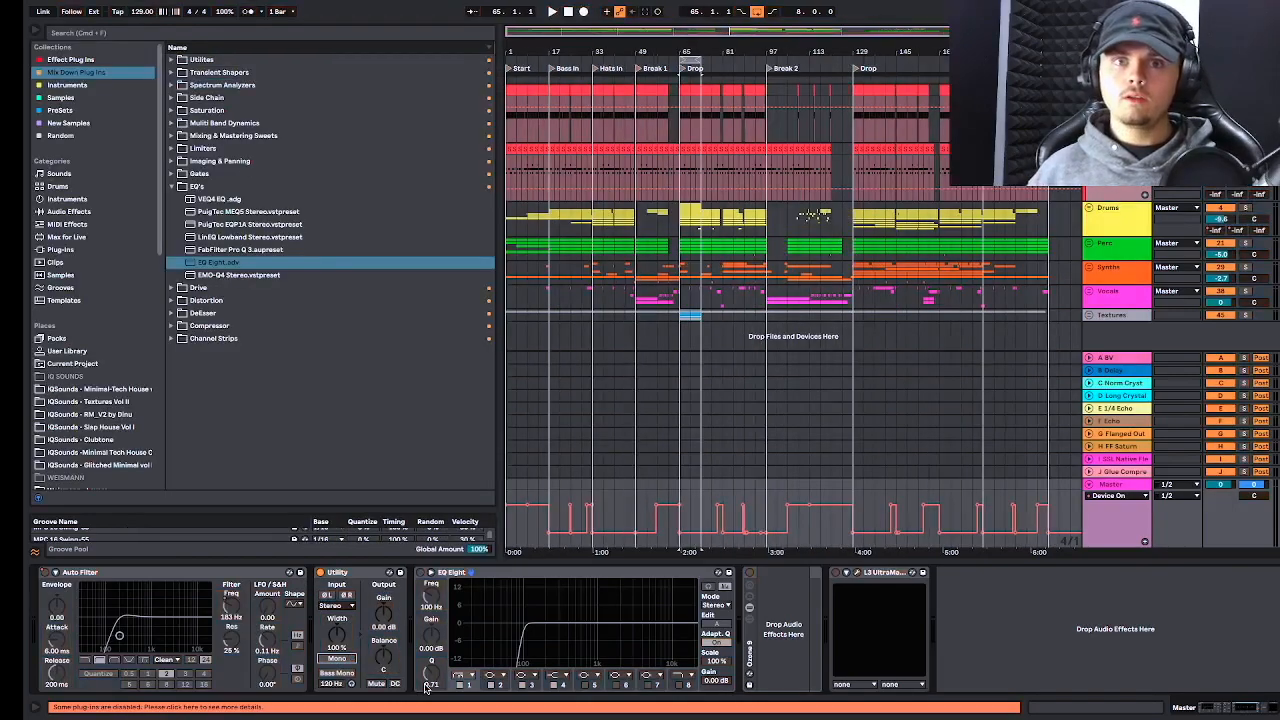
Test the new key mapping by repeatedly switching the Master Utility's Mono on and off.
key(2)
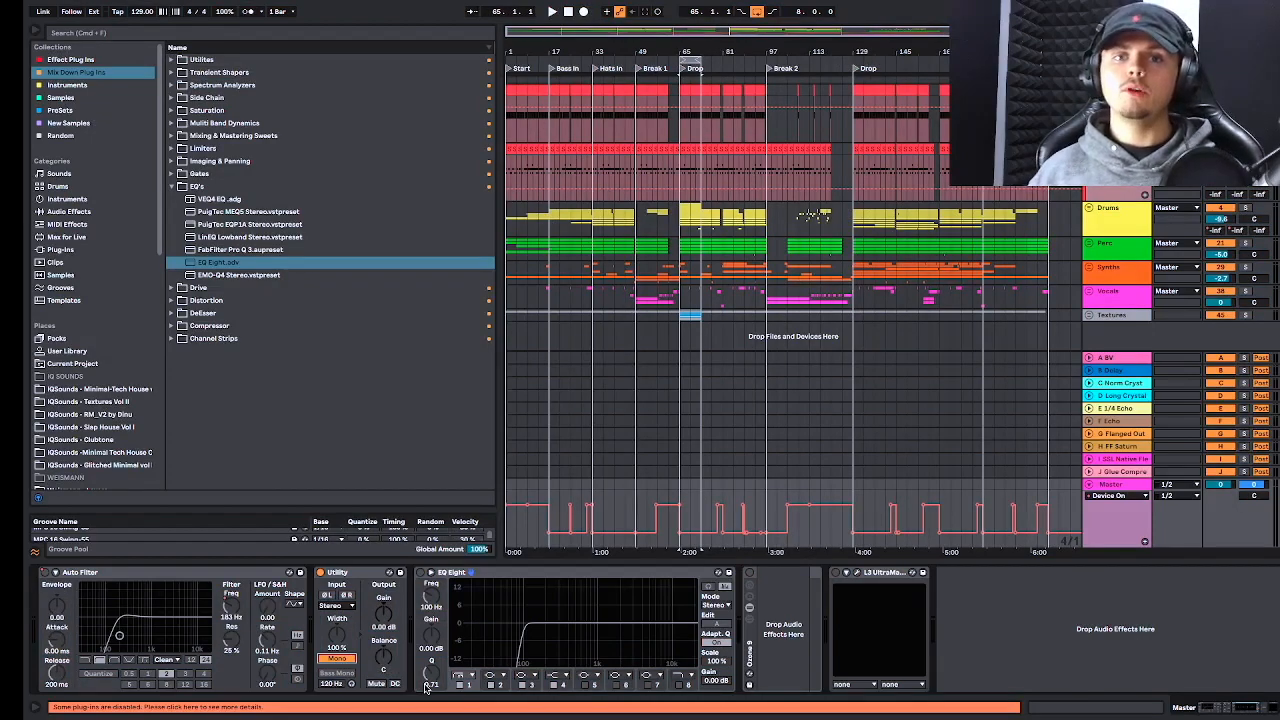
key(2)
key(2)
key(2)
key(2)
key(2)
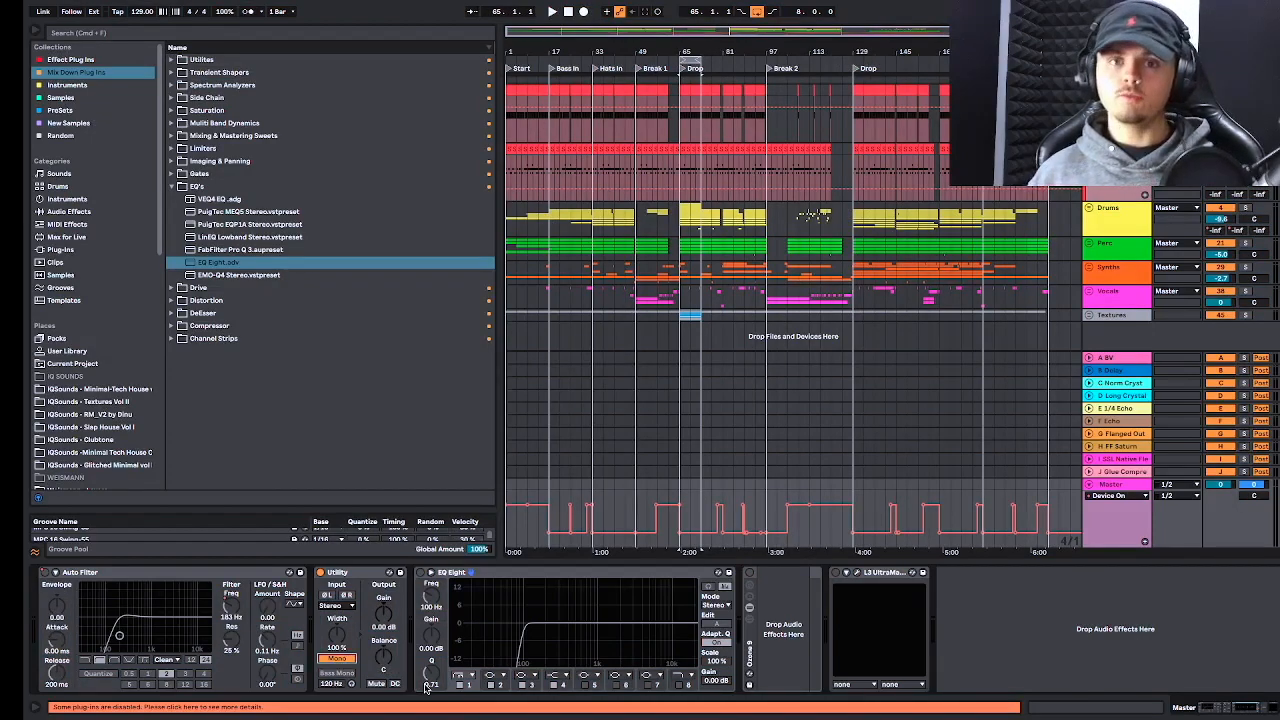
key(3)
key(2)
Test the EQ Eight key mapping by repeatedly switching the Master's low cut EQ on and off.
key(4)
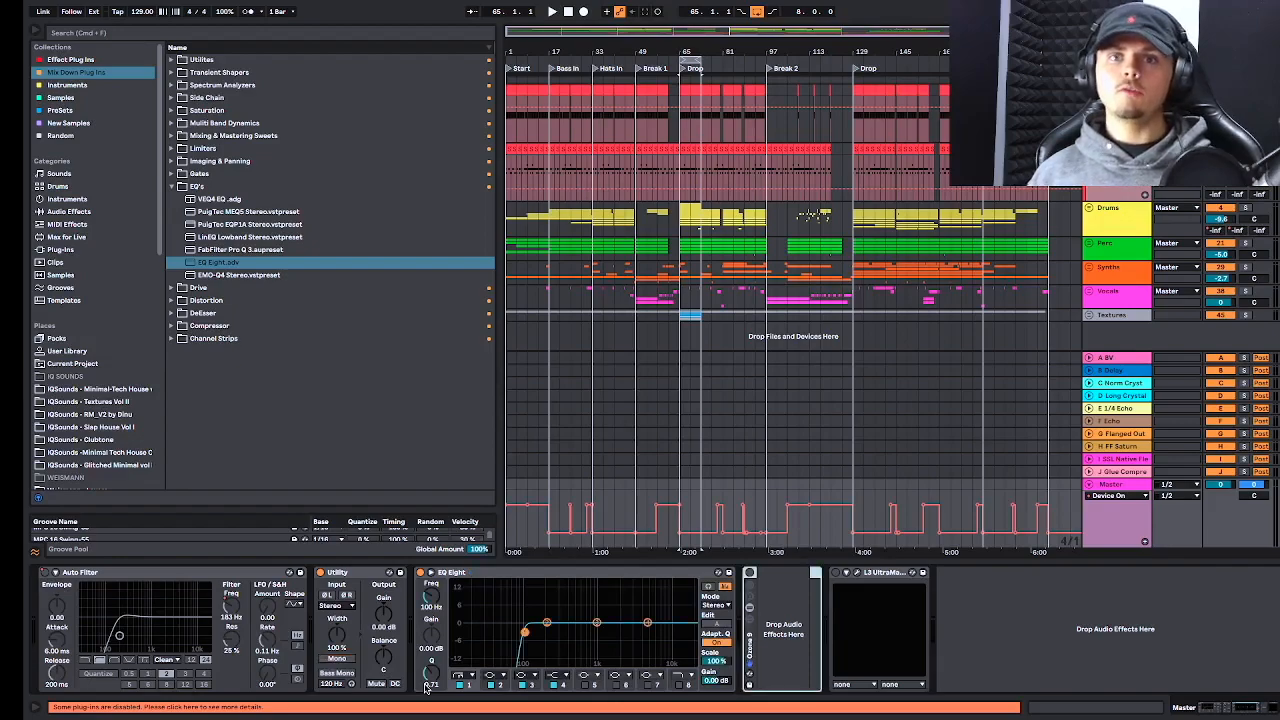
key(3)
key(3)
key(3)
key(3)
key(3)
key(3)
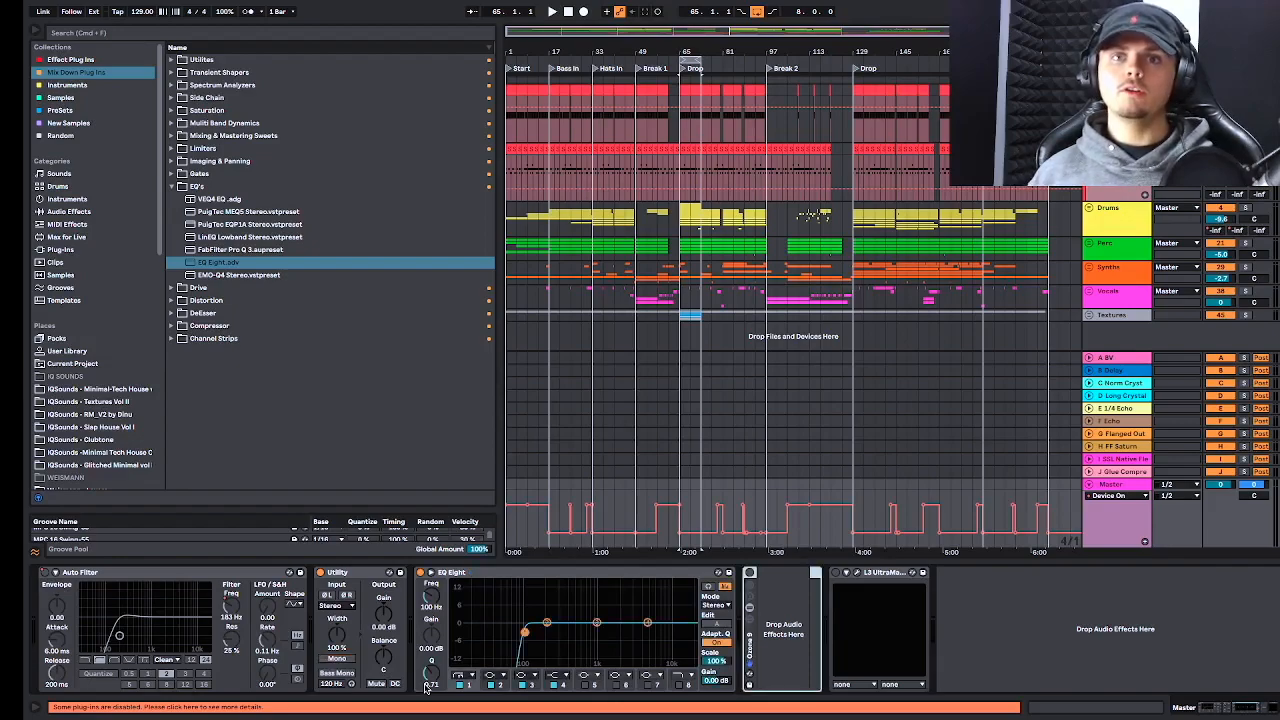
key(3)
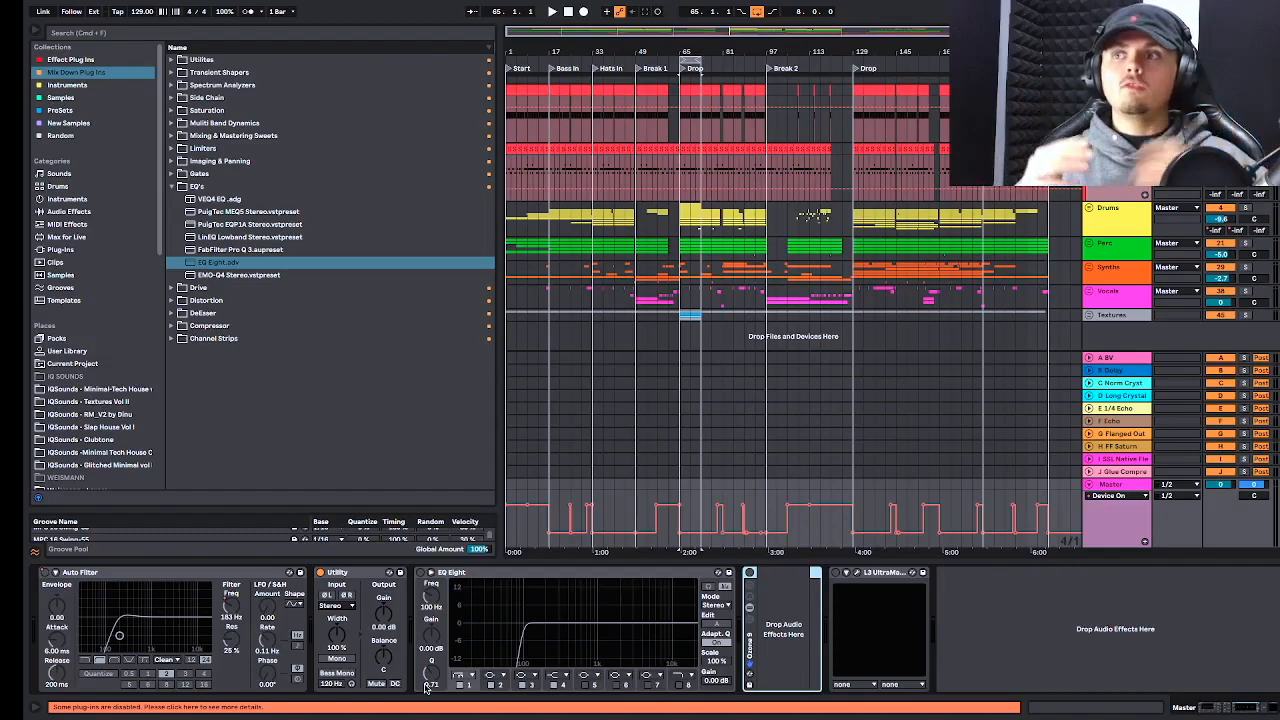
Turn on the Master's low cut EQ and play the drop in short passes to check the mix without low end.
click(427, 688)
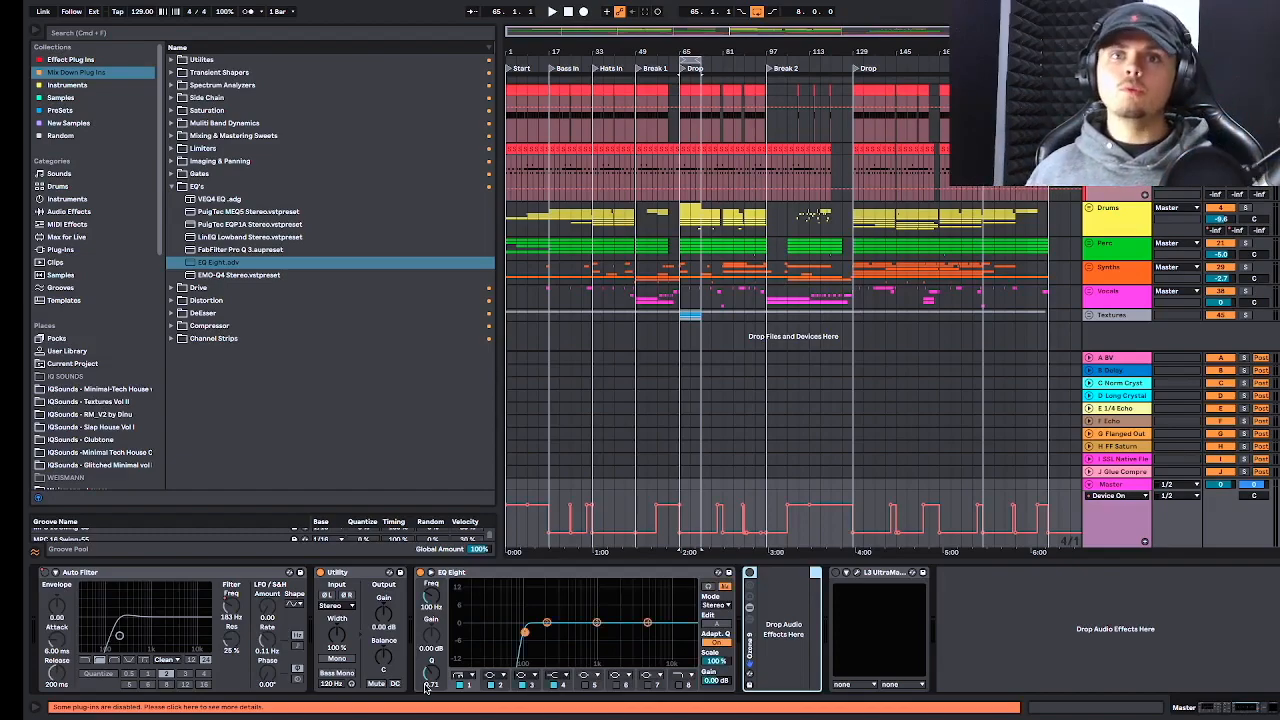
key(space)
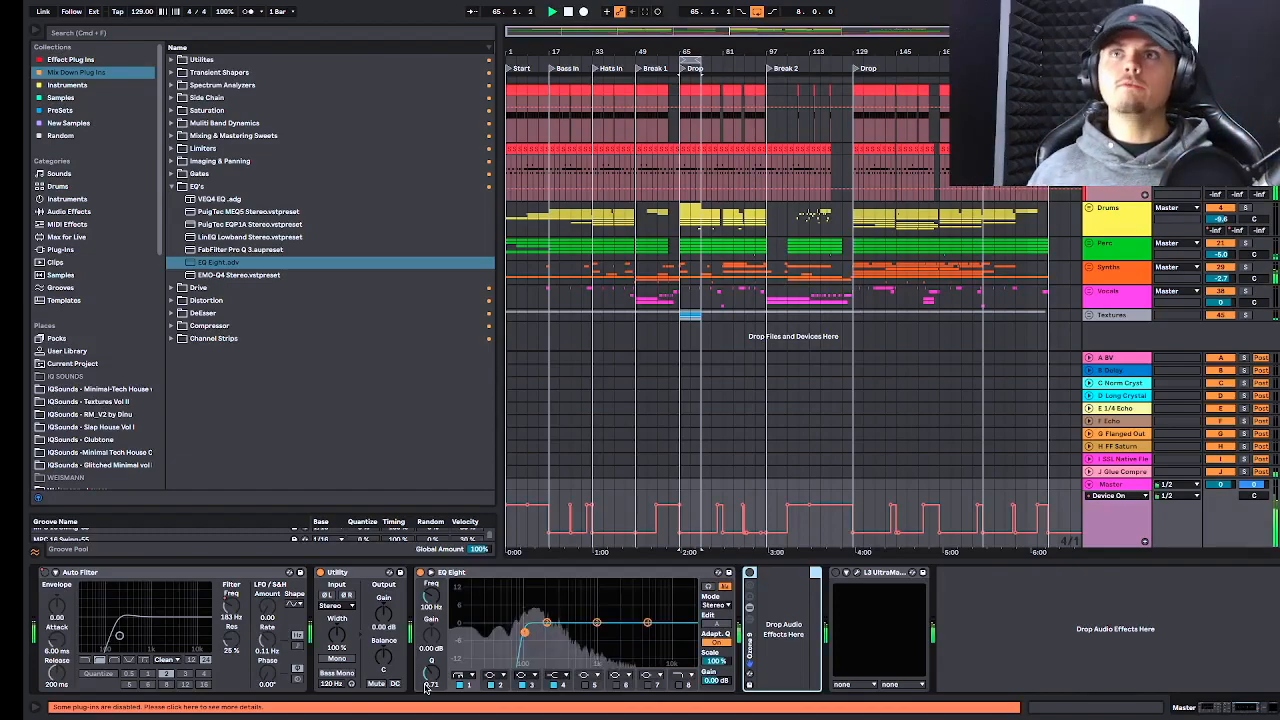
key(space)
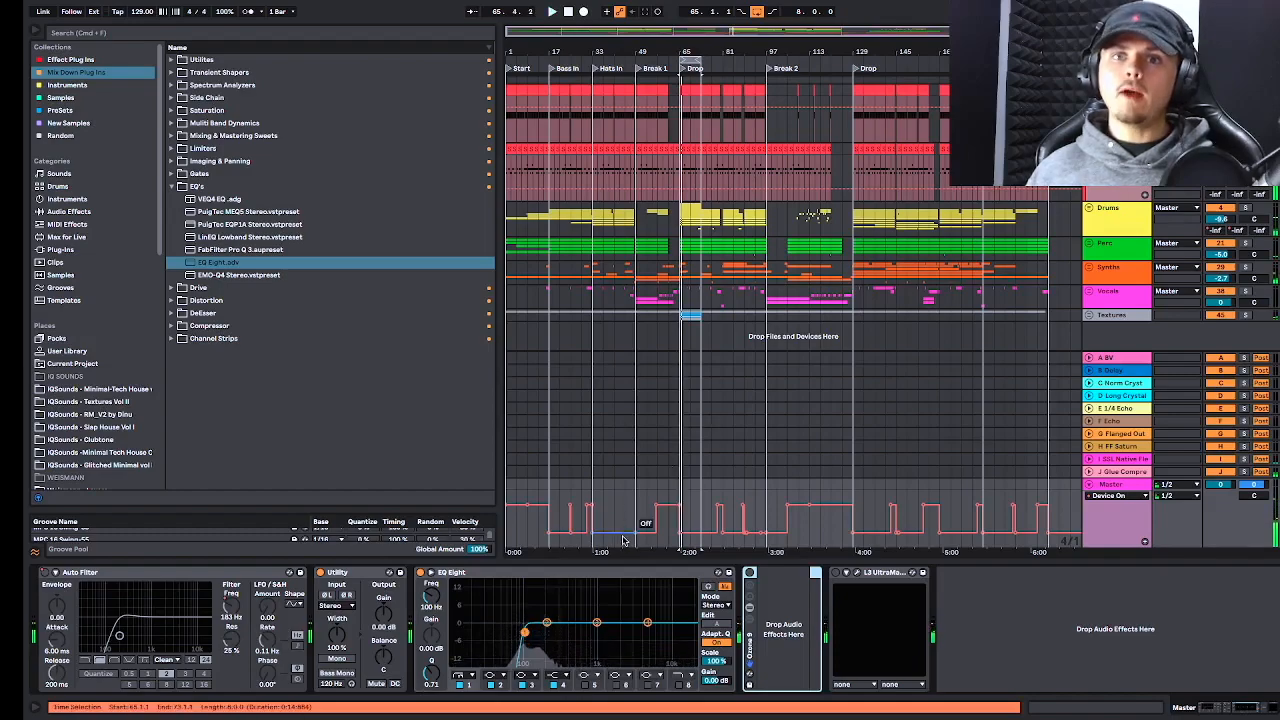
click(105, 576)
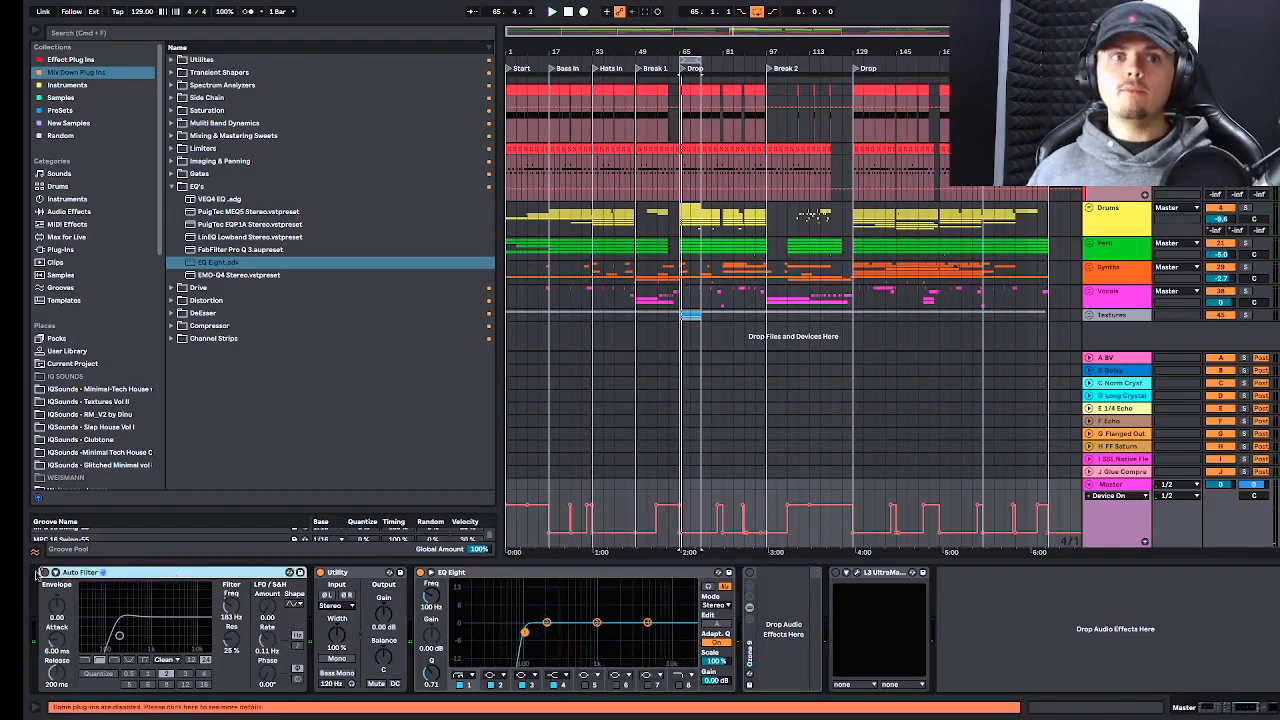
click(677, 207)
key(space)
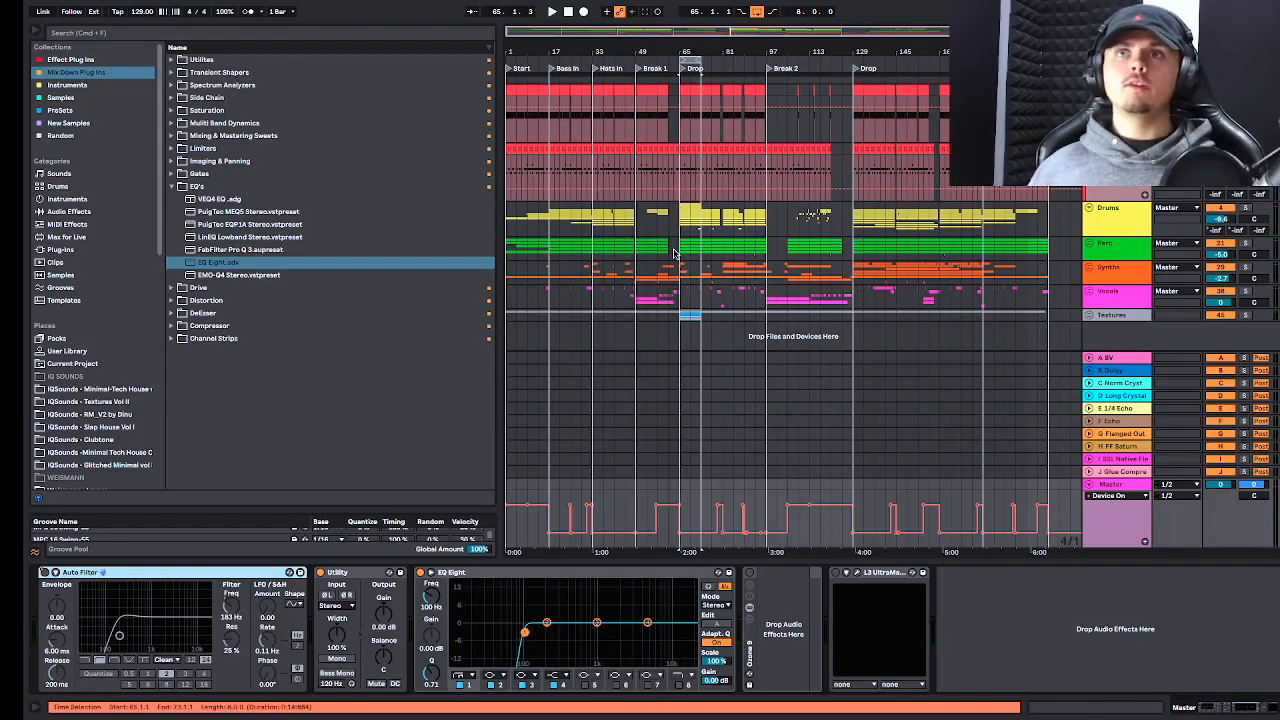
key(space)
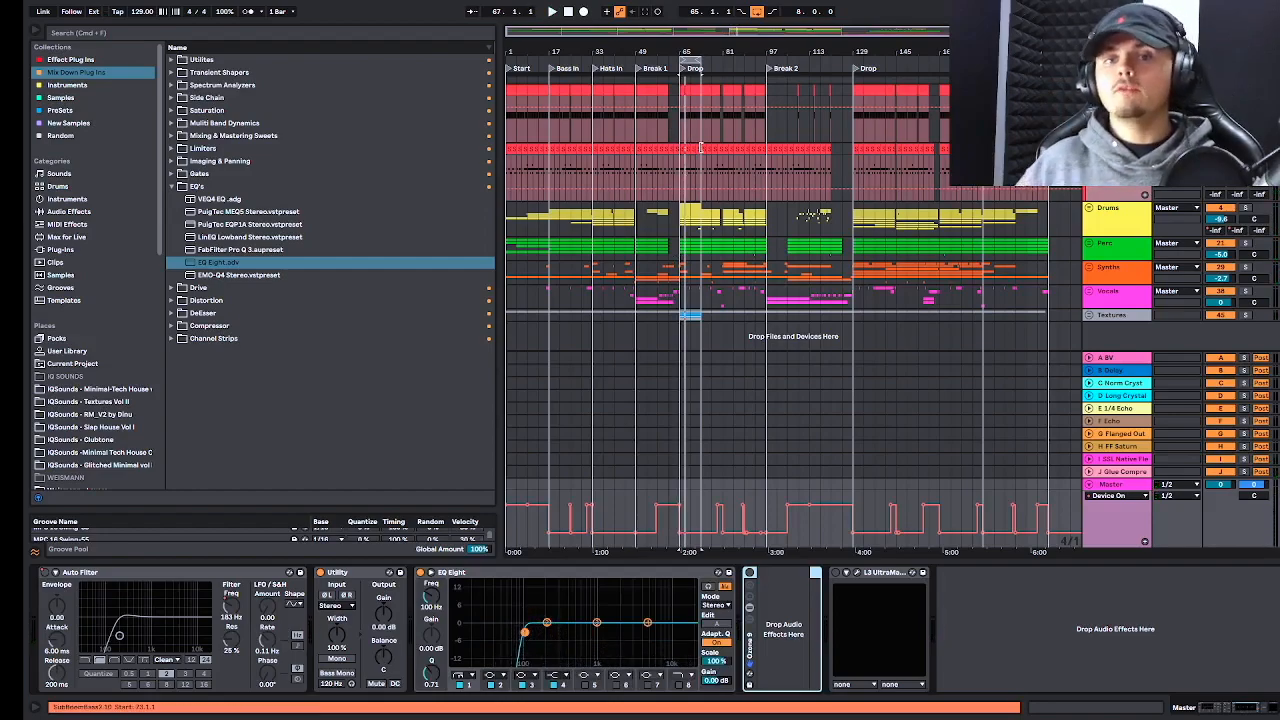
key(space)
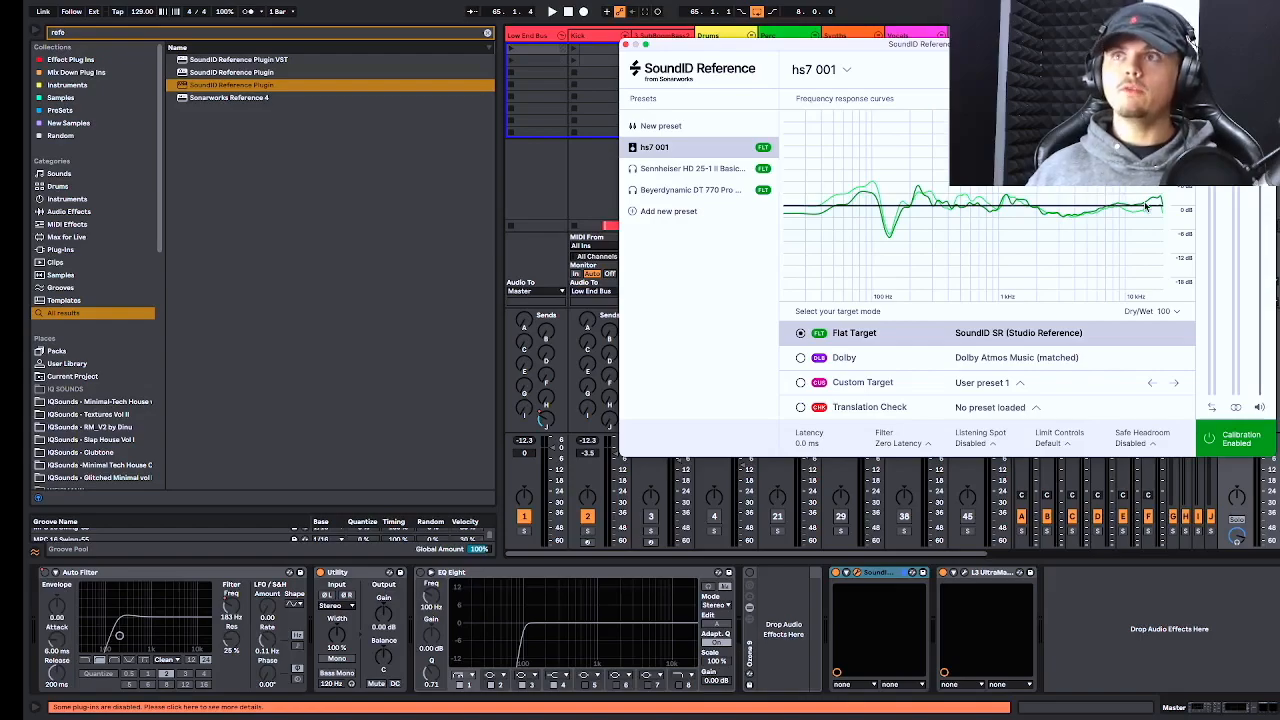
Choose the Beyerdynamic DT 770 Pro headphone preset in SoundID Reference.
click(672, 190)
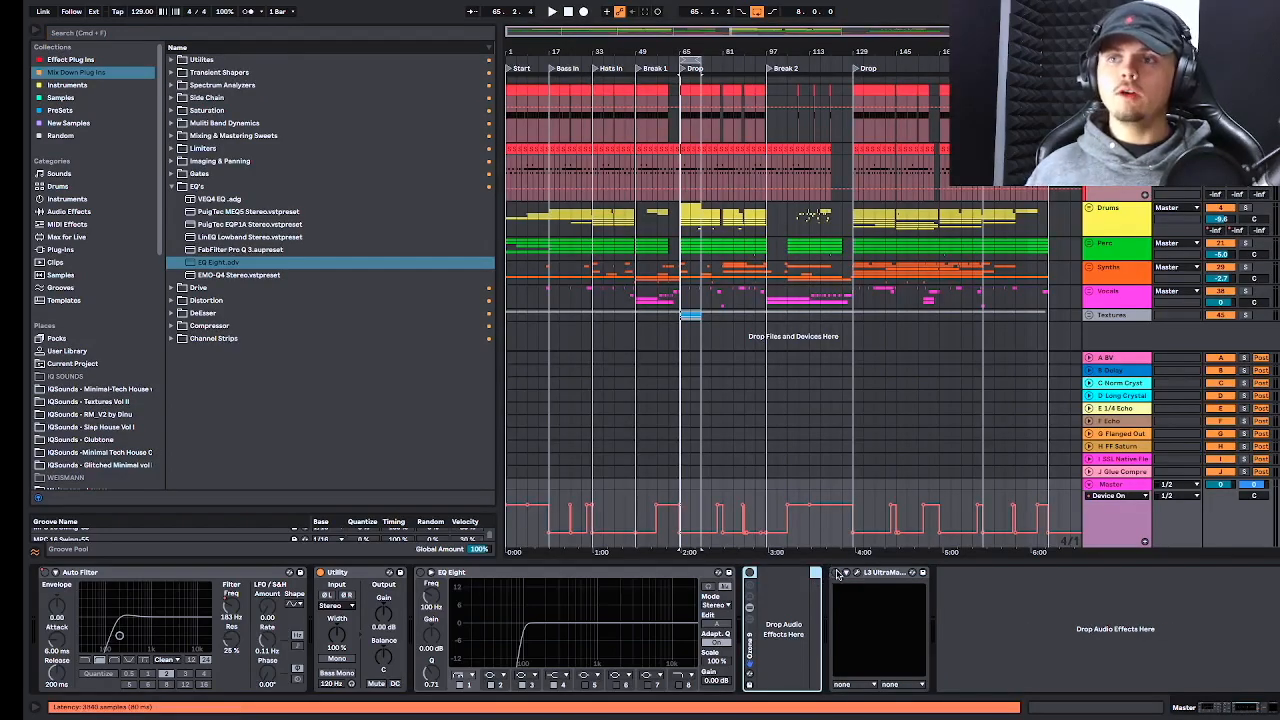
Turn on the Master's L3 UltraMaximizer and raise its threshold to about -0.8 while playing the drop.
click(856, 572)
key(space)
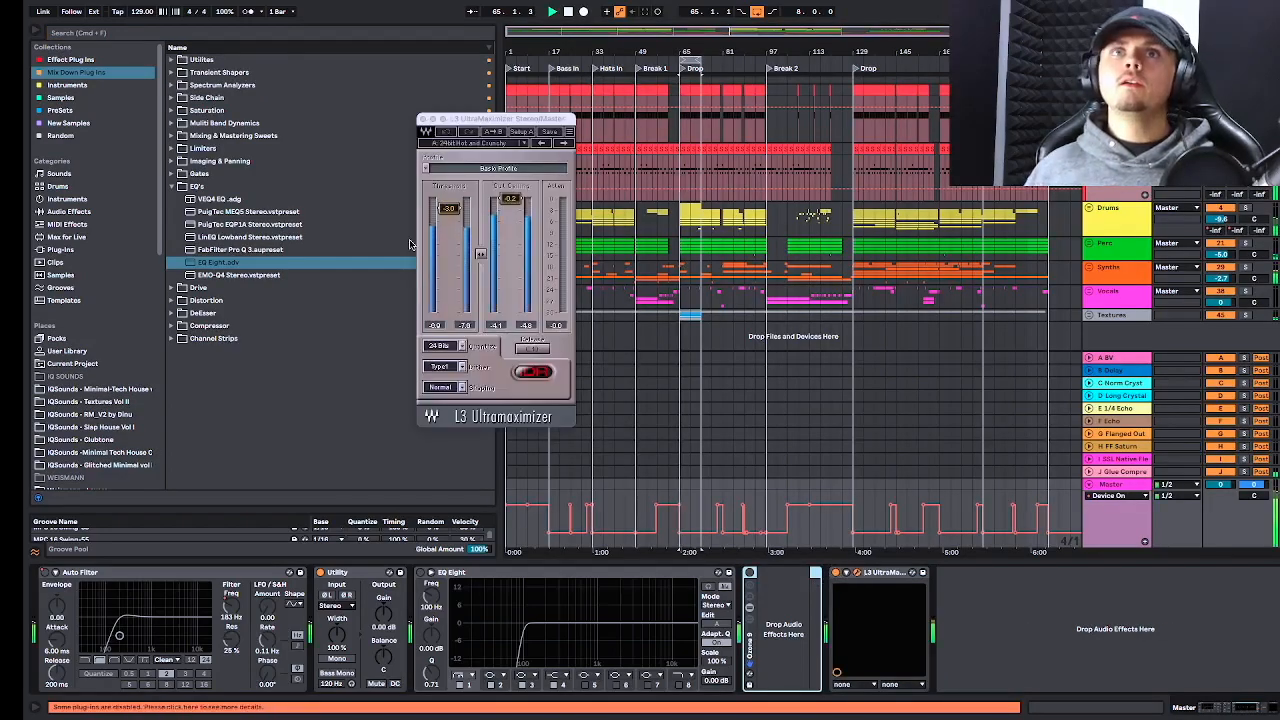
drag(449, 209, 449, 200)
key(space)
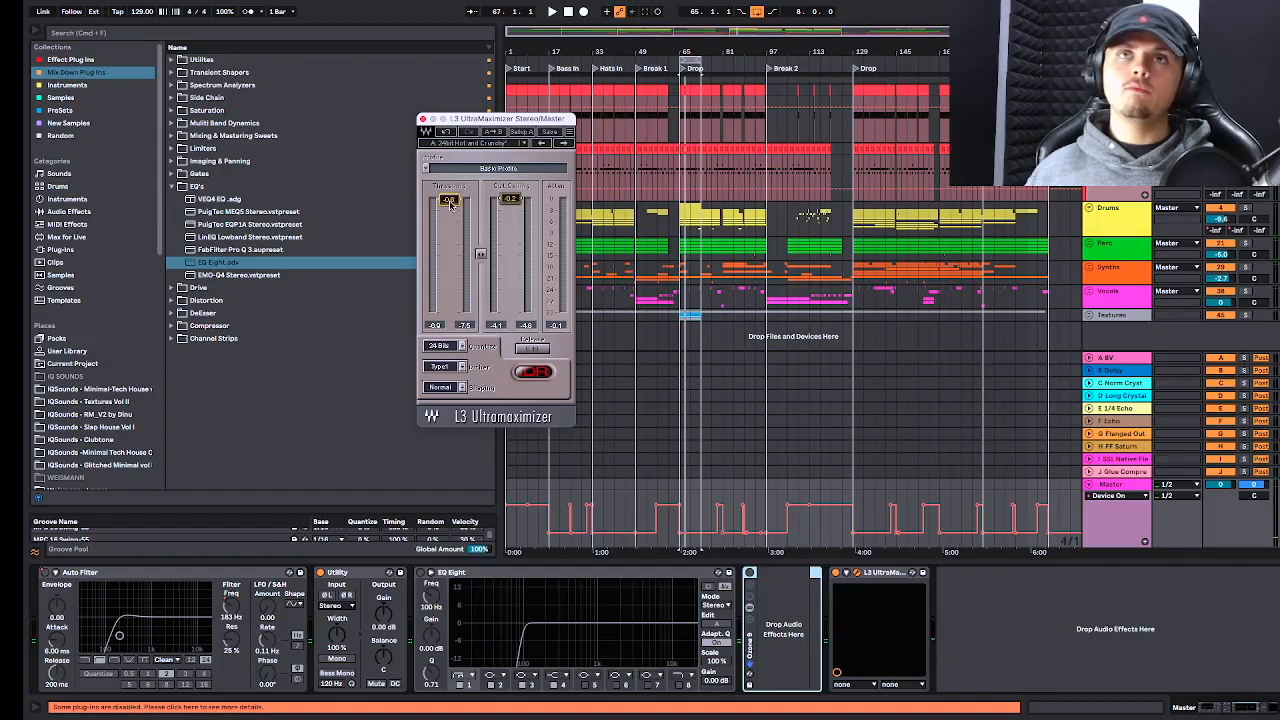
key(space)
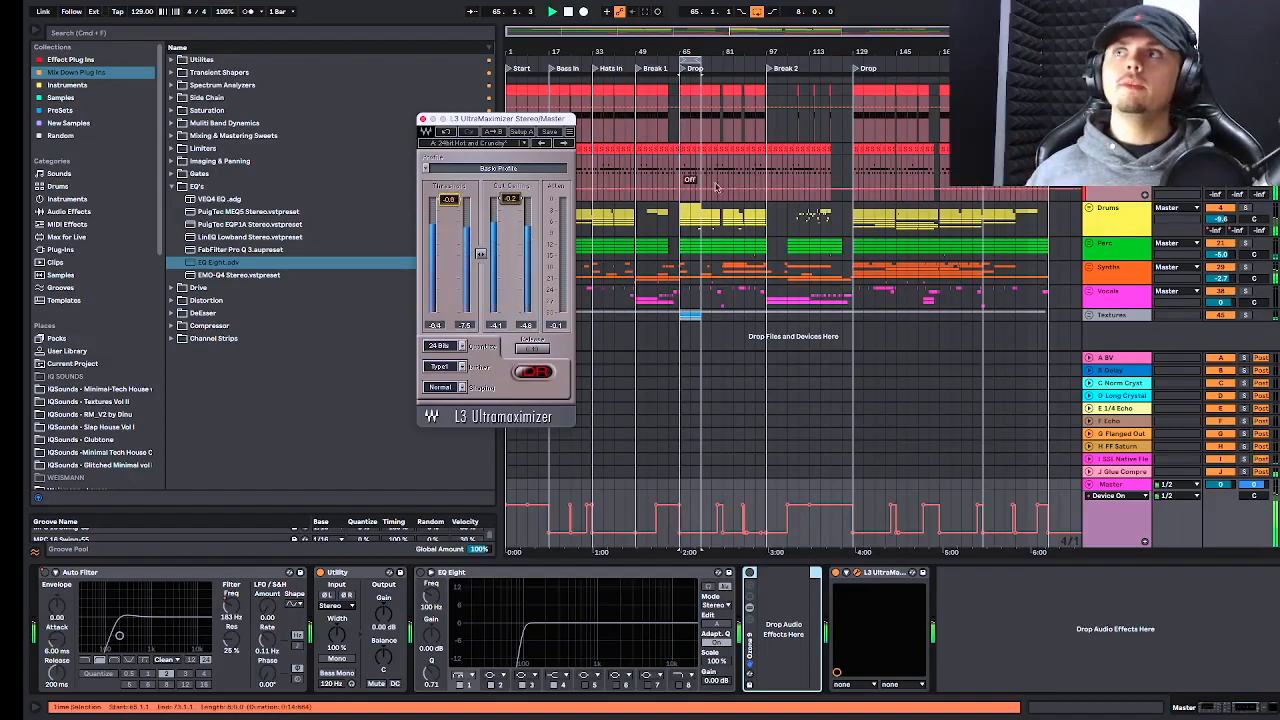
Play the drop in the Session mixer to check the track and Master levels, and reset the Master volume to 0 dB.
key(Tab)
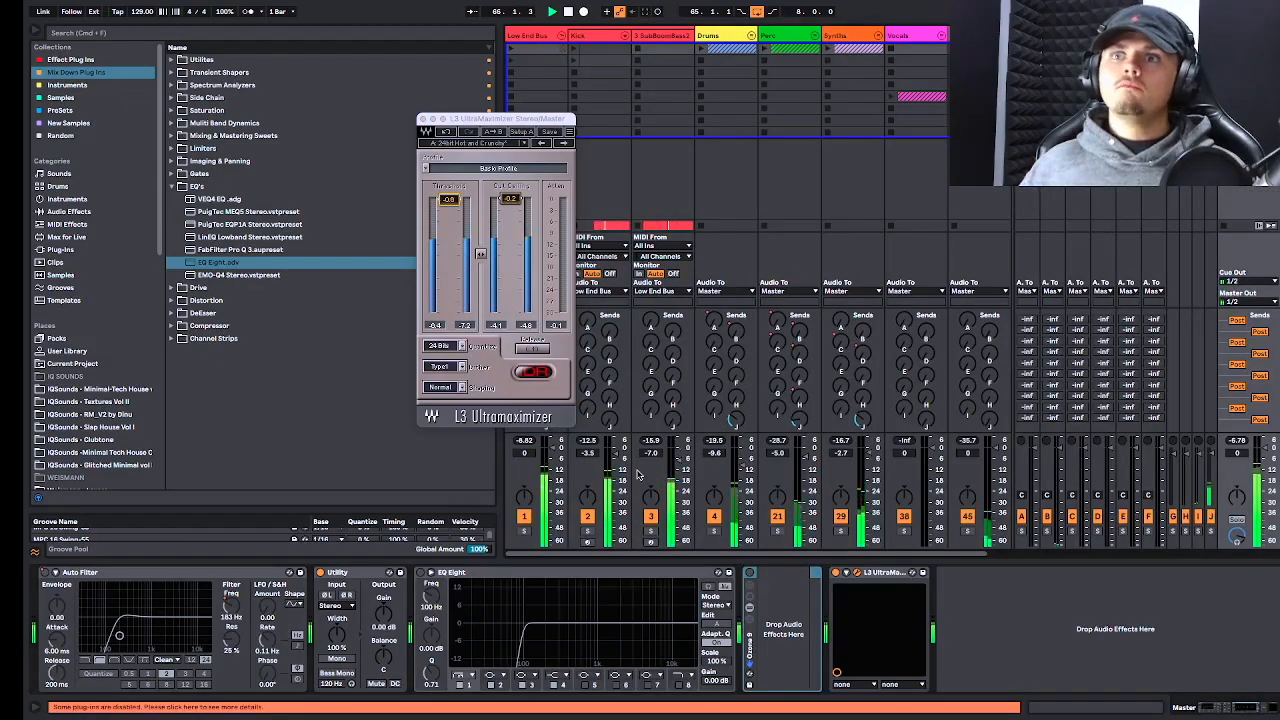
scroll(638, 473, right, 1)
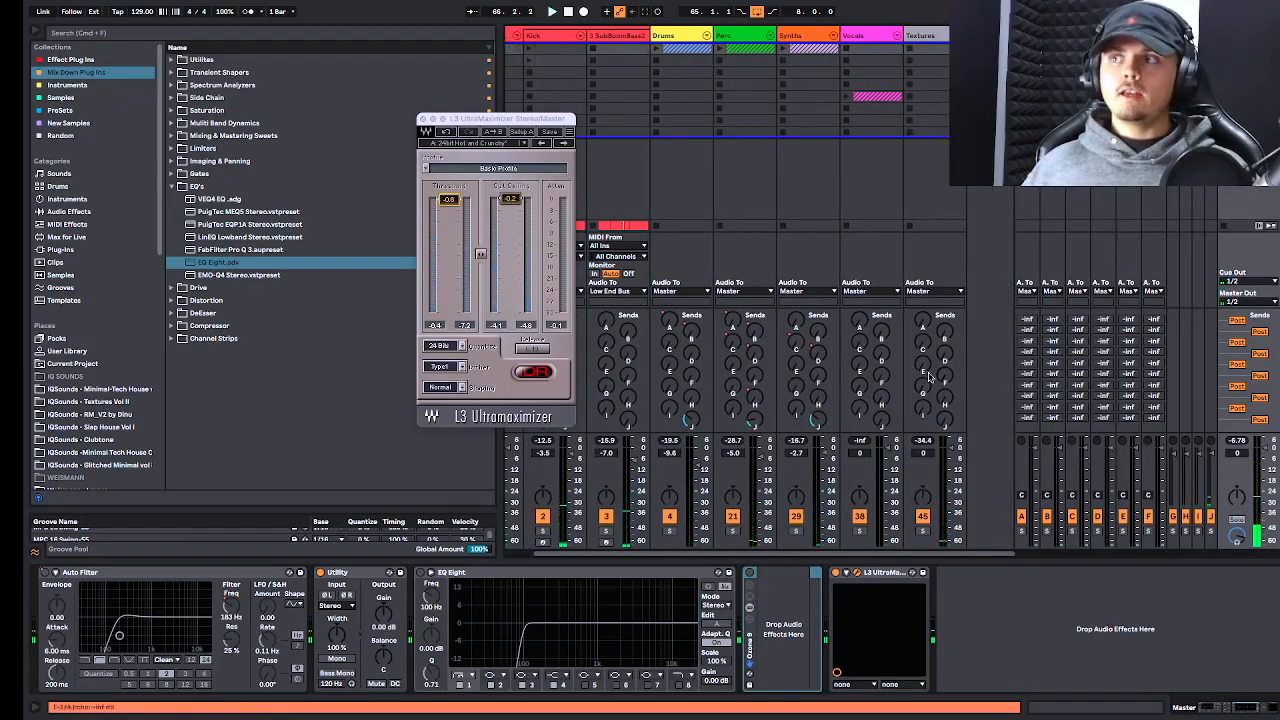
key(space)
drag(1261, 450, 1262, 463)
key(Delete)
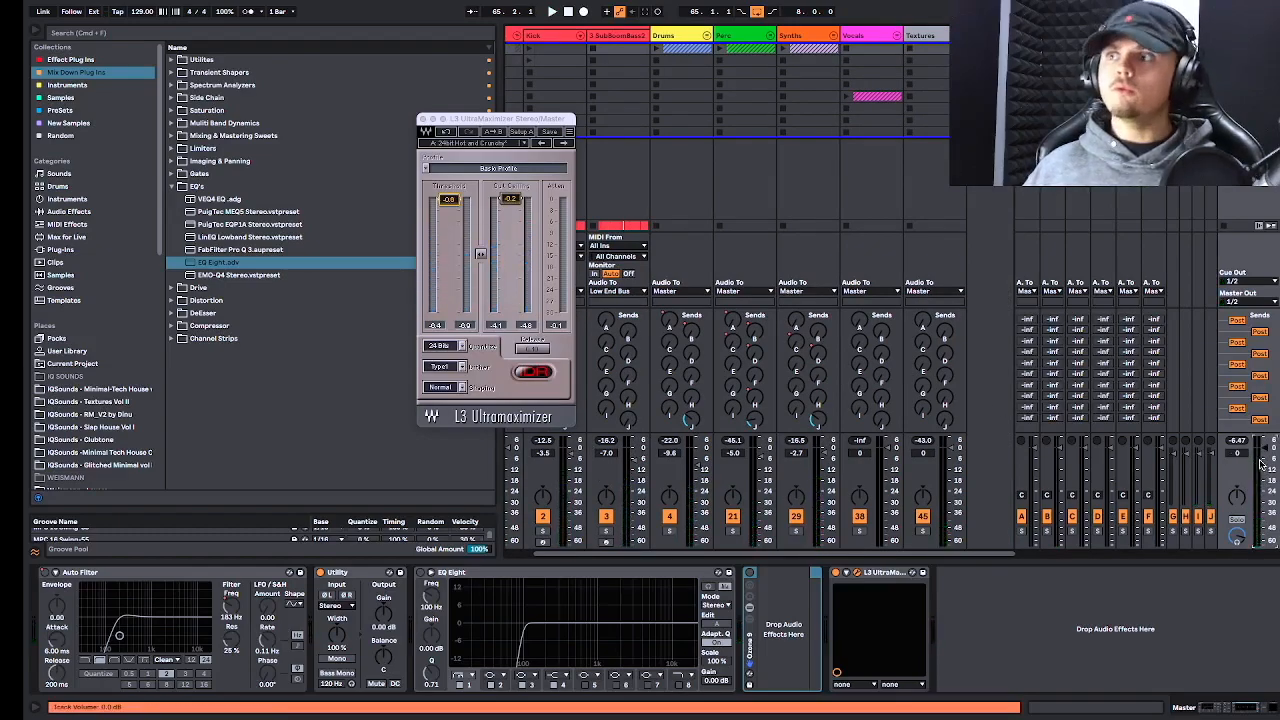
key(space)
Try different L3 UltraMaximizer thresholds during playback, set the threshold to -2.3, and close the plug-in window.
drag(450, 204, 450, 206)
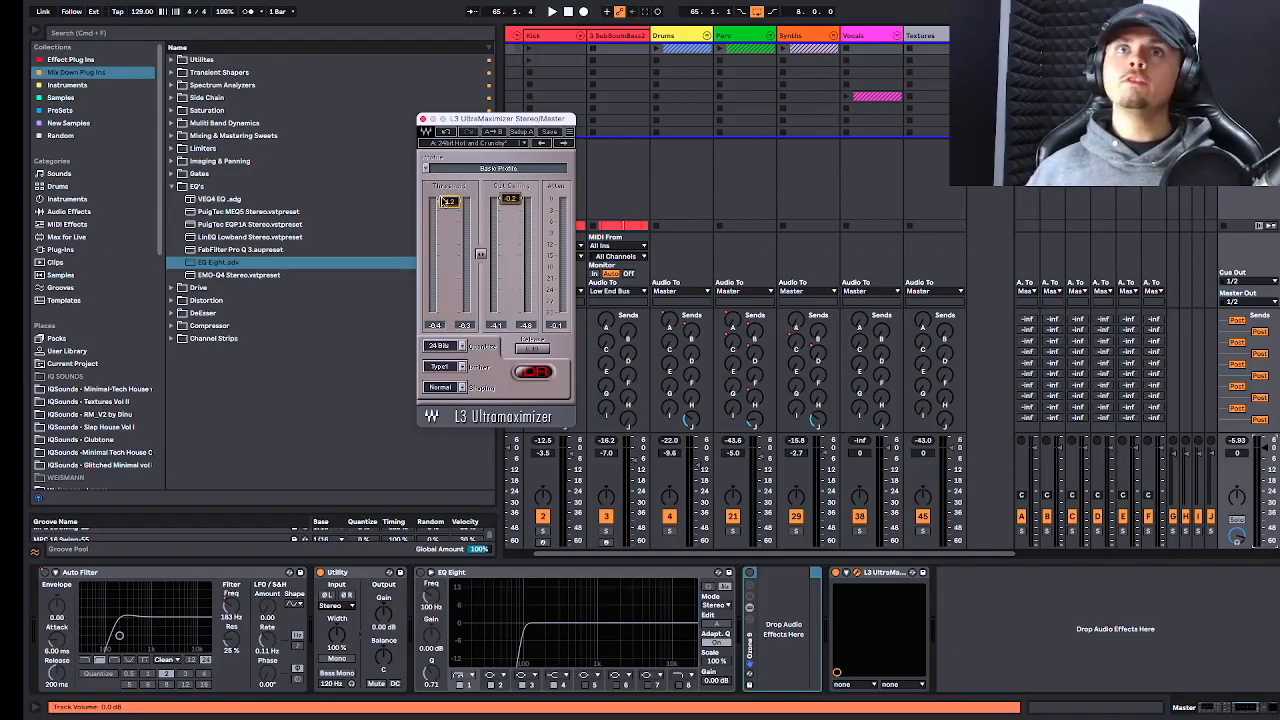
key(space)
drag(448, 201, 448, 233)
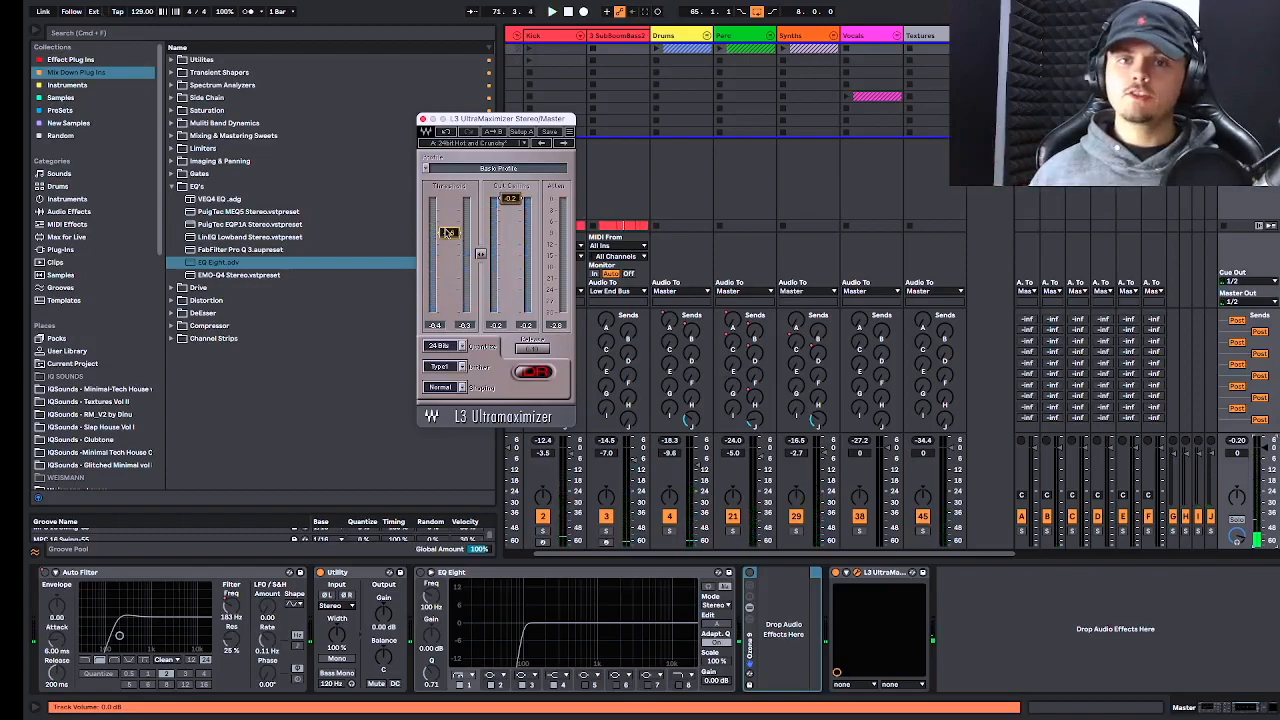
drag(447, 232, 447, 206)
key(space)
key(space)
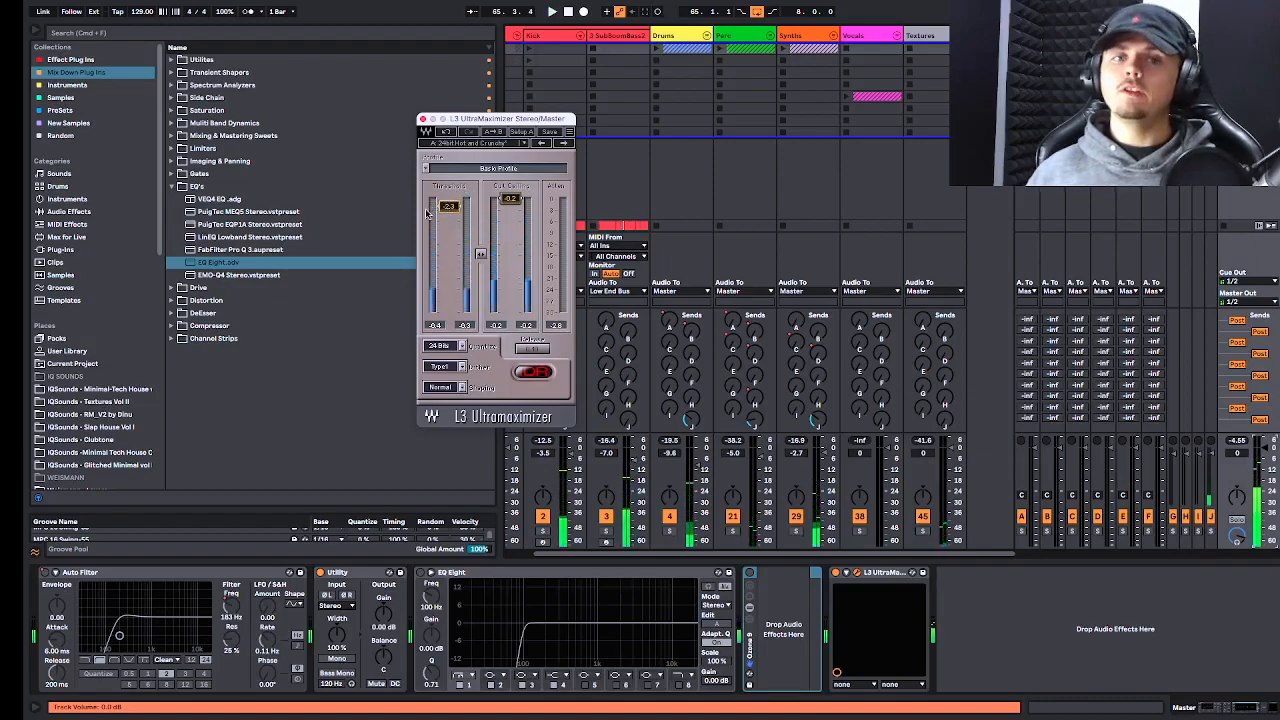
click(422, 119)
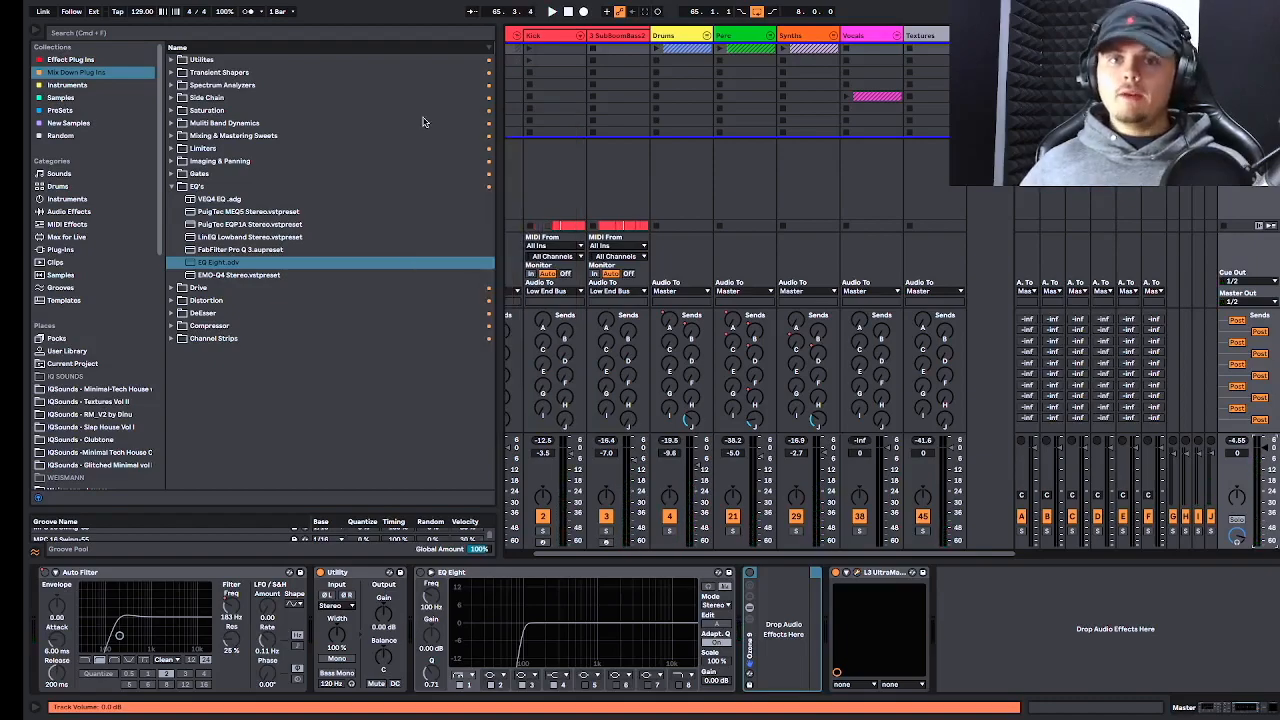
Mute the Textures, Vocals, Synths, Perc, Drums, SubBoomBass2 and Kick tracks in the mixer.
click(922, 516)
click(859, 516)
click(796, 516)
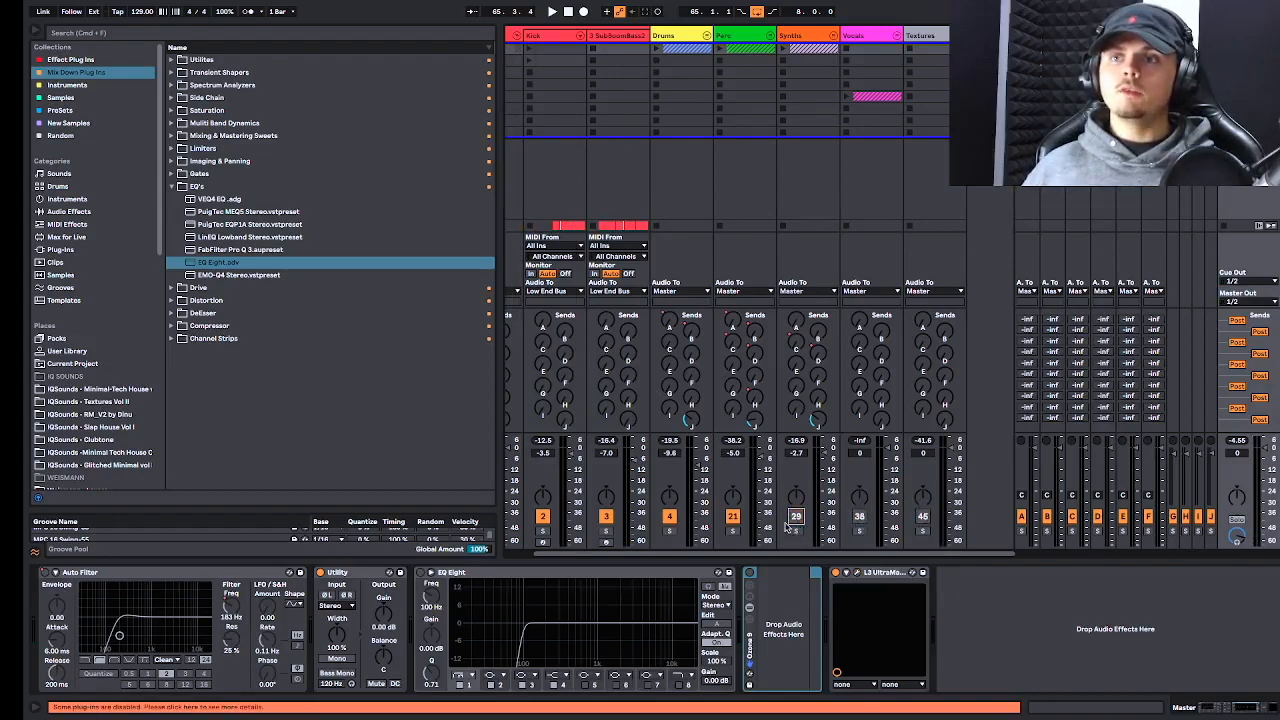
click(732, 516)
click(669, 516)
click(605, 516)
click(543, 516)
scroll(560, 508, left, 1)
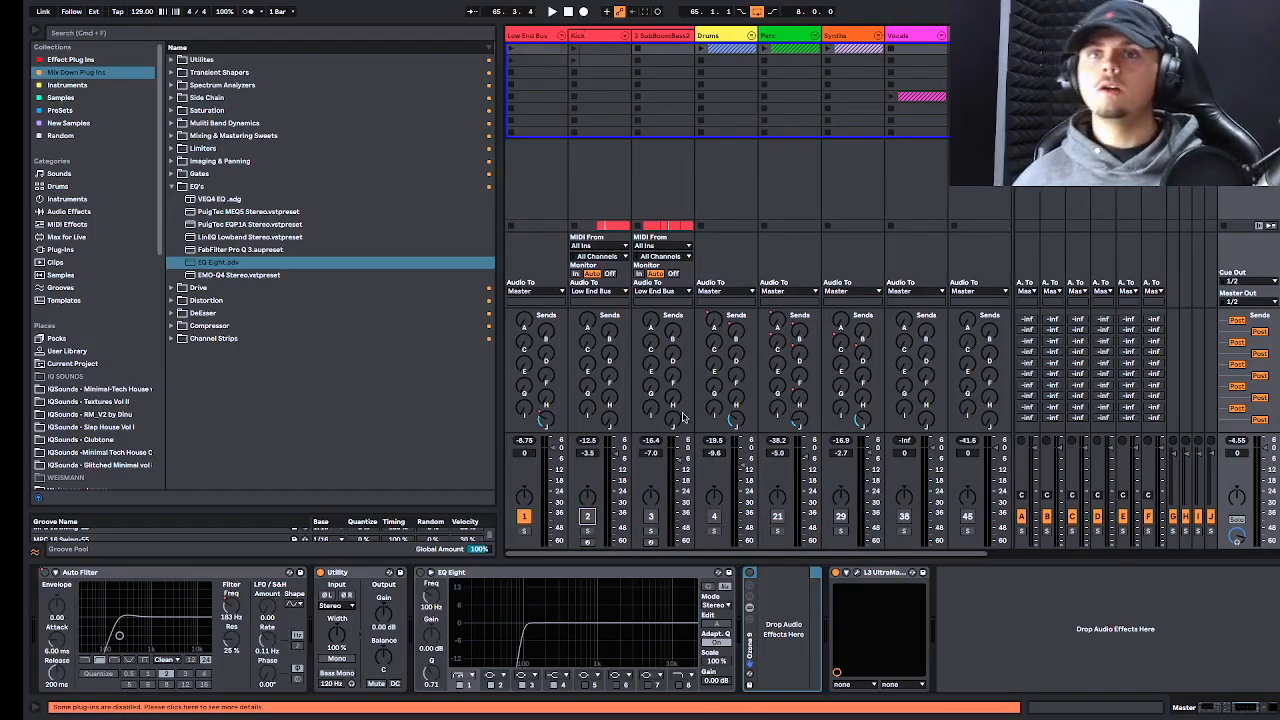
Unmute the Kick and SubBoomBass2 tracks and play the low end together.
click(589, 519)
click(650, 517)
key(space)
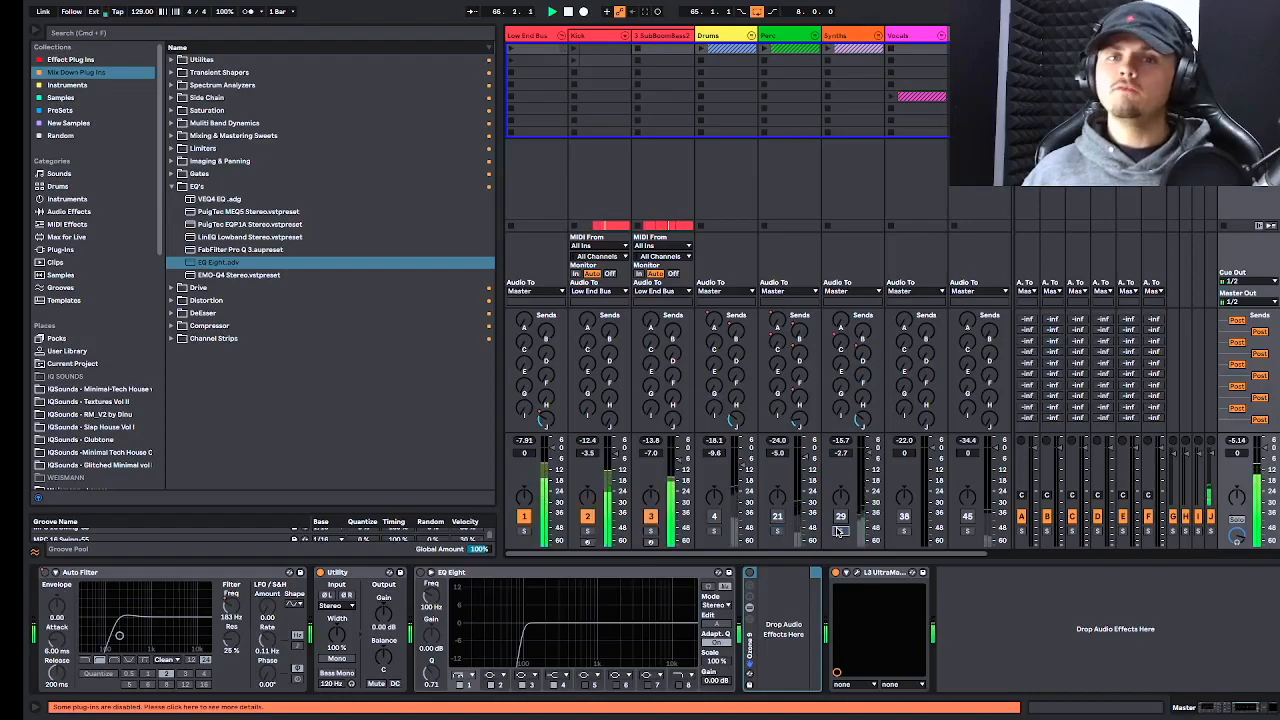
Compare the Kick soloed and with the sub bass, and mute the SubBoomBass2 track.
click(650, 516)
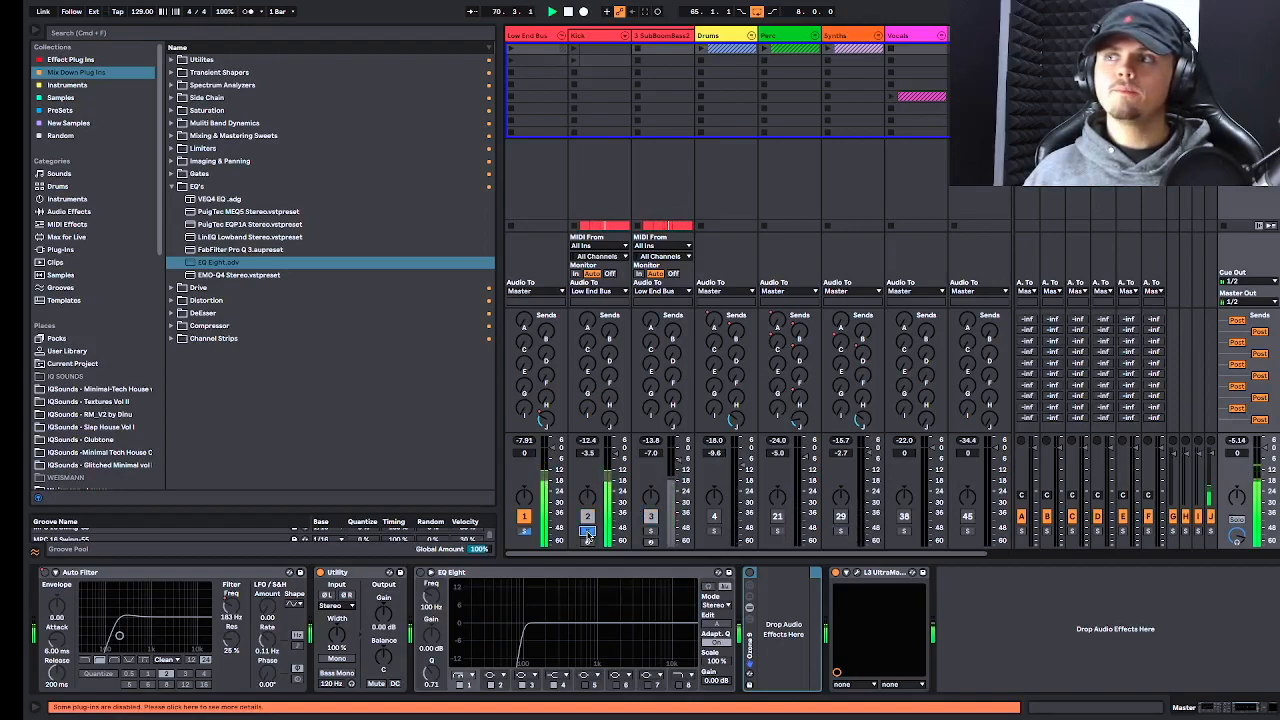
click(588, 533)
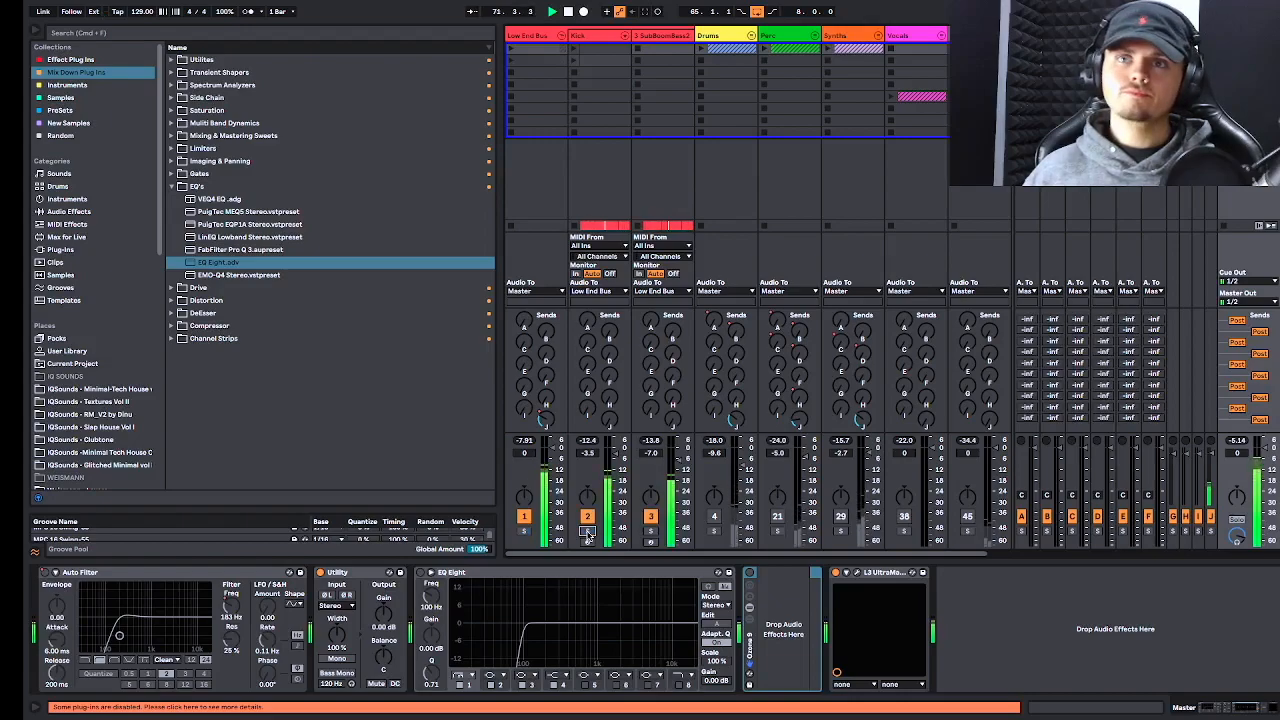
click(650, 532)
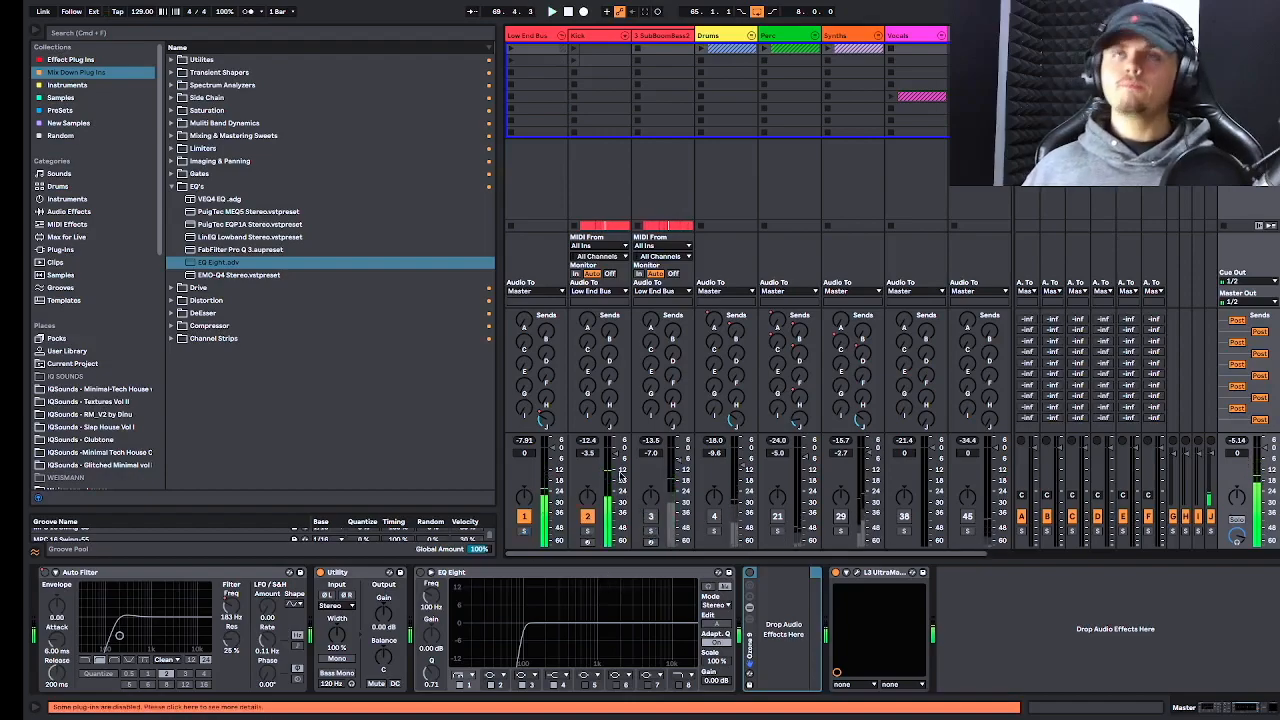
Play the Kick track on its own and examine its sample waveform closely in the Kick New rack.
click(585, 36)
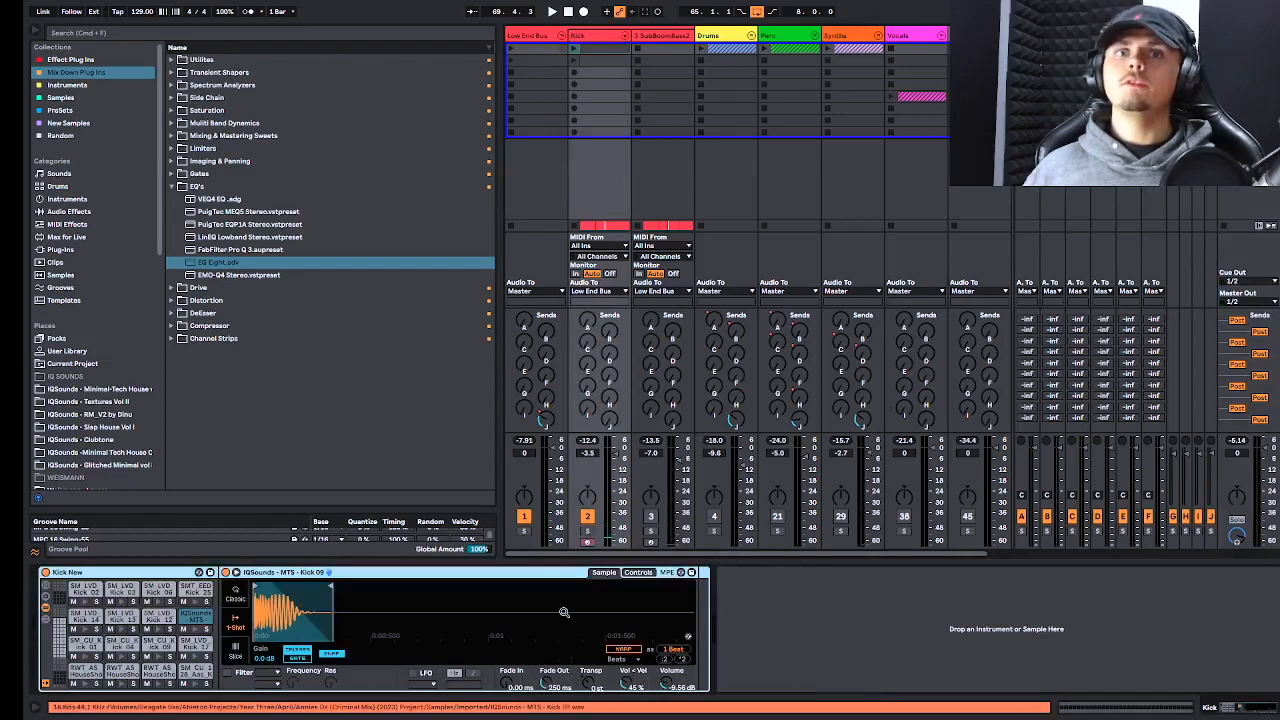
key(space)
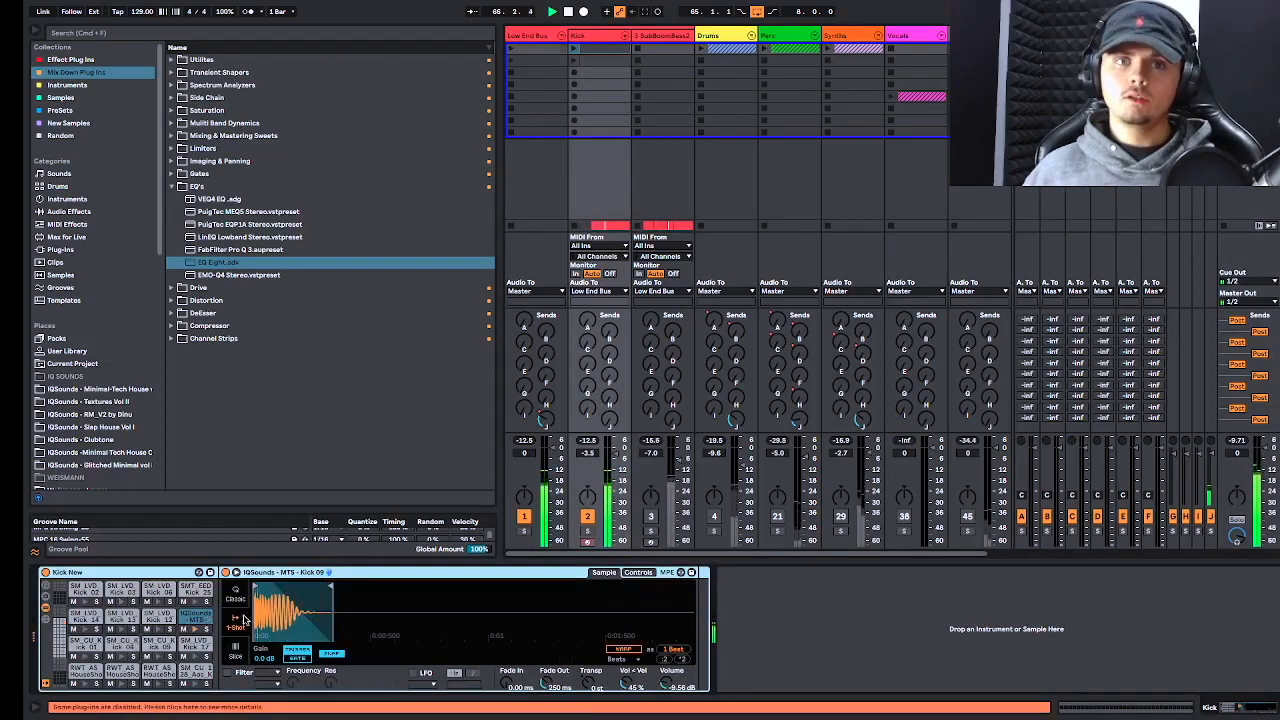
scroll(291, 617, up, 5)
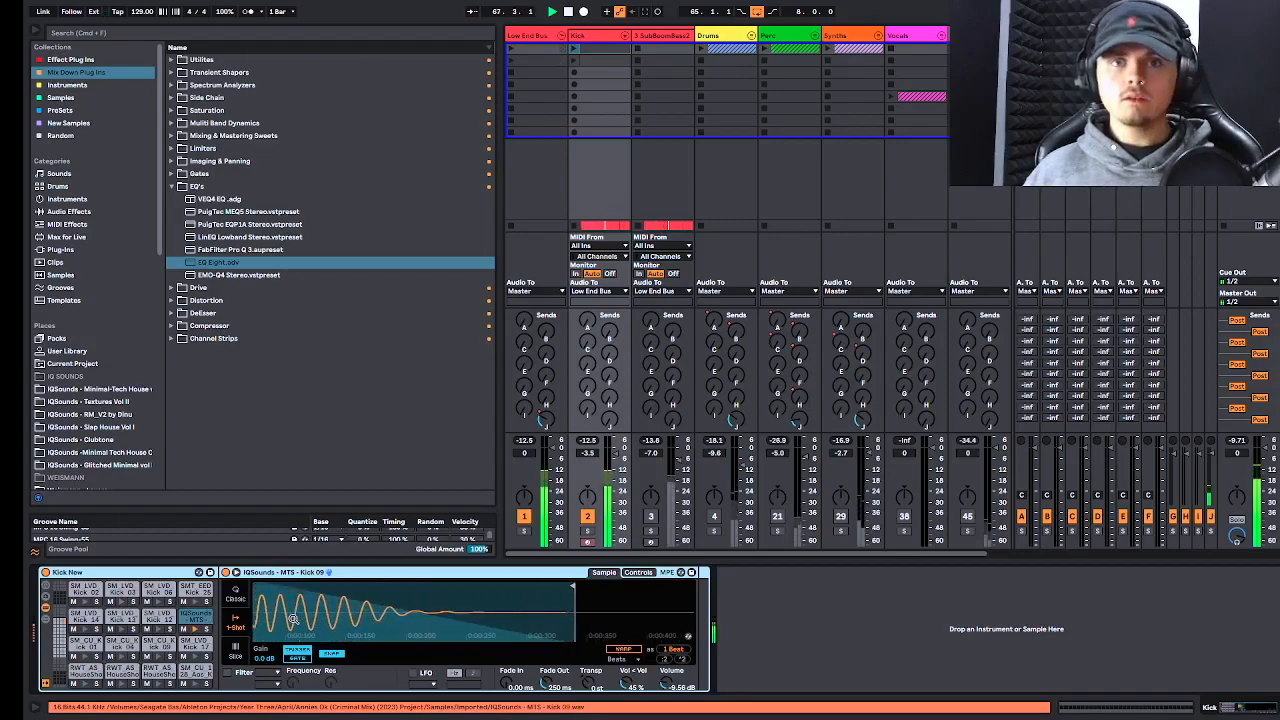
scroll(291, 617, down, 3)
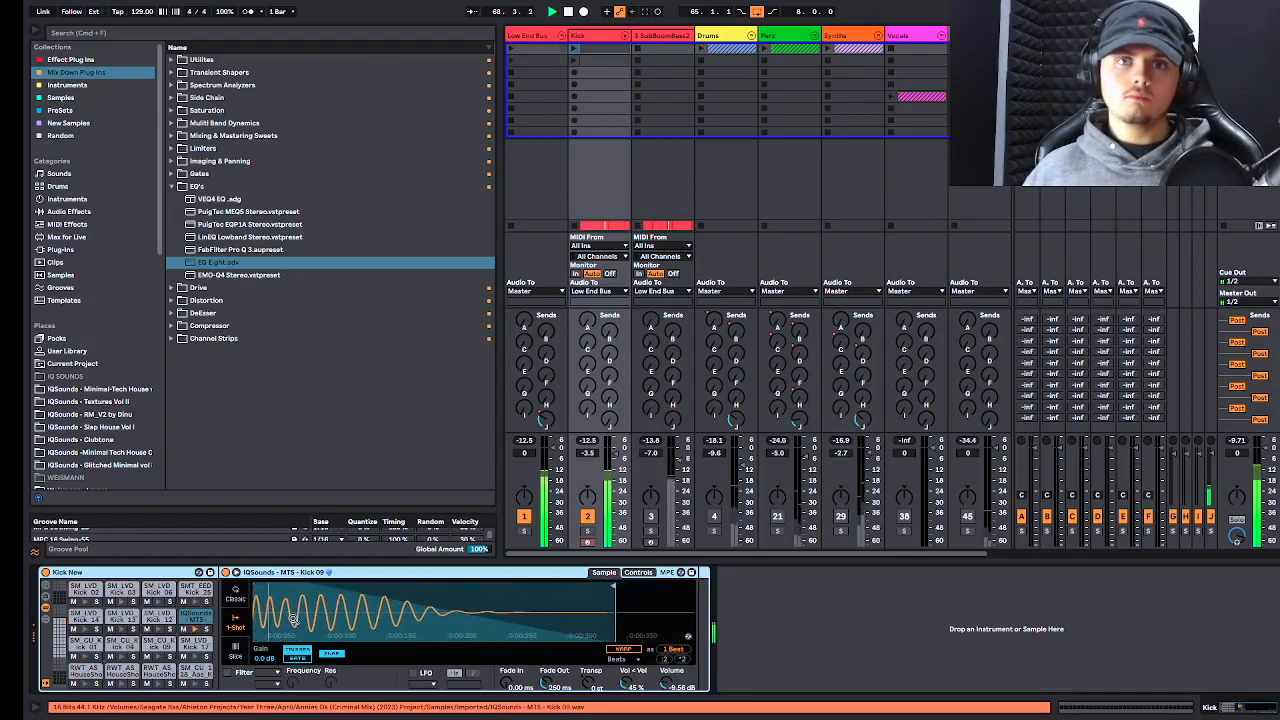
scroll(293, 619, left, 2)
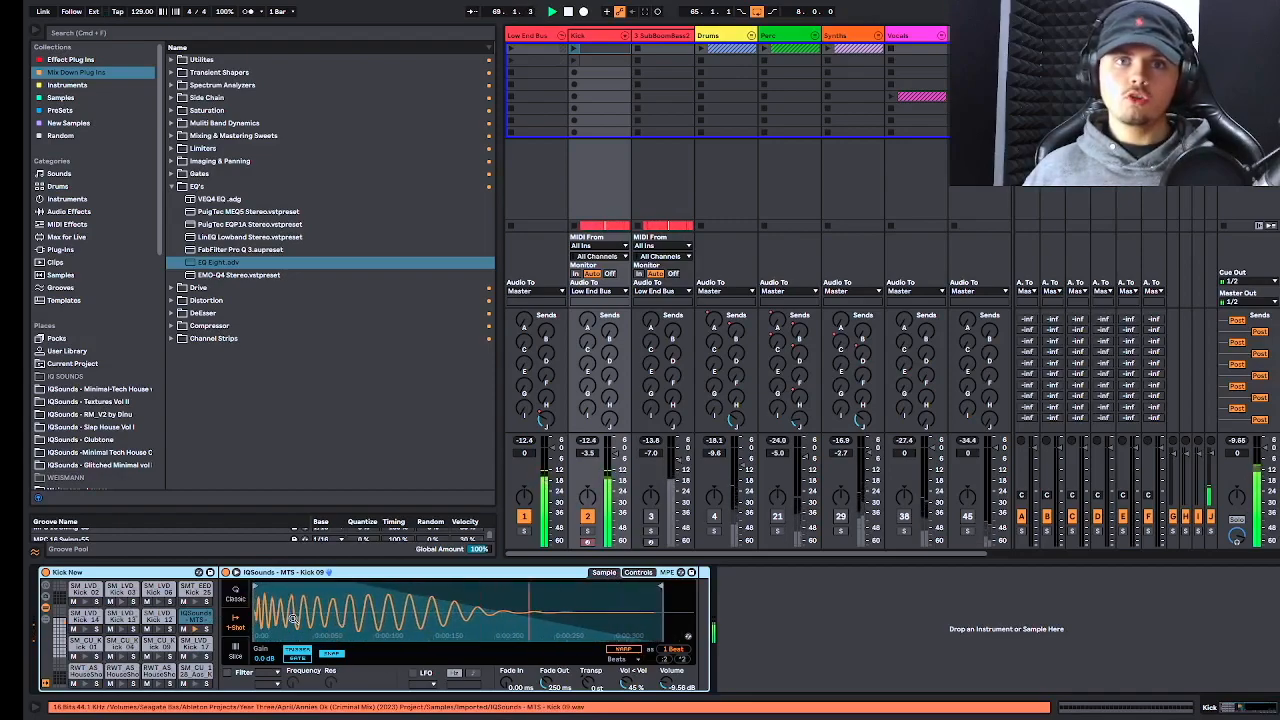
click(649, 532)
click(649, 532)
scroll(493, 635, down, 5)
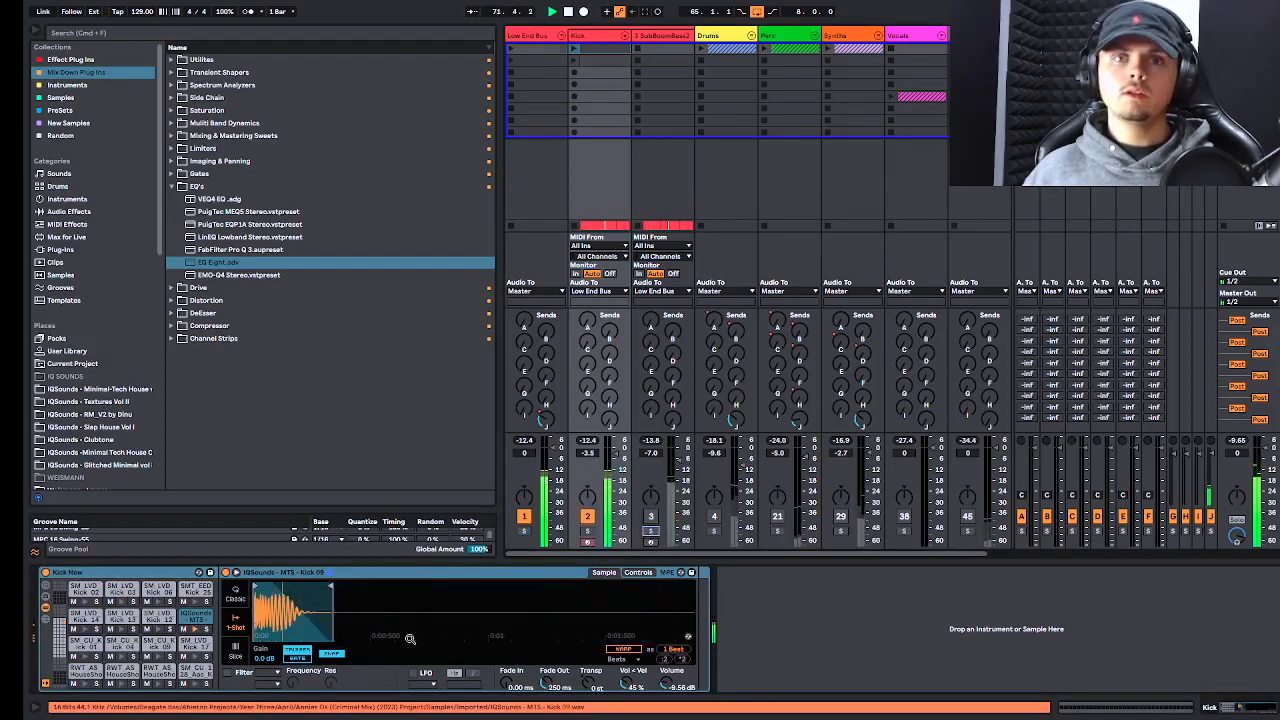
Search all browser content for "neutron", add Neutron 3 to the Kick track, and view the kick's spectrum in its Equalizer.
click(72, 33)
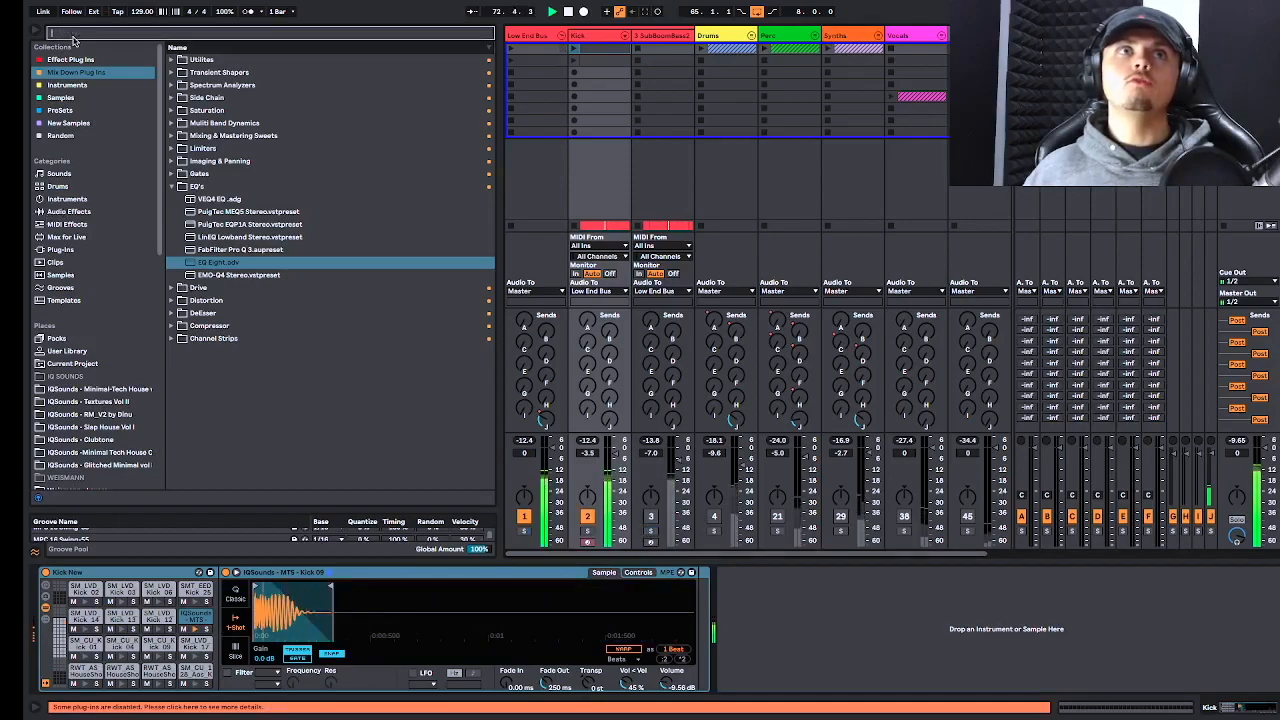
text(neutron)
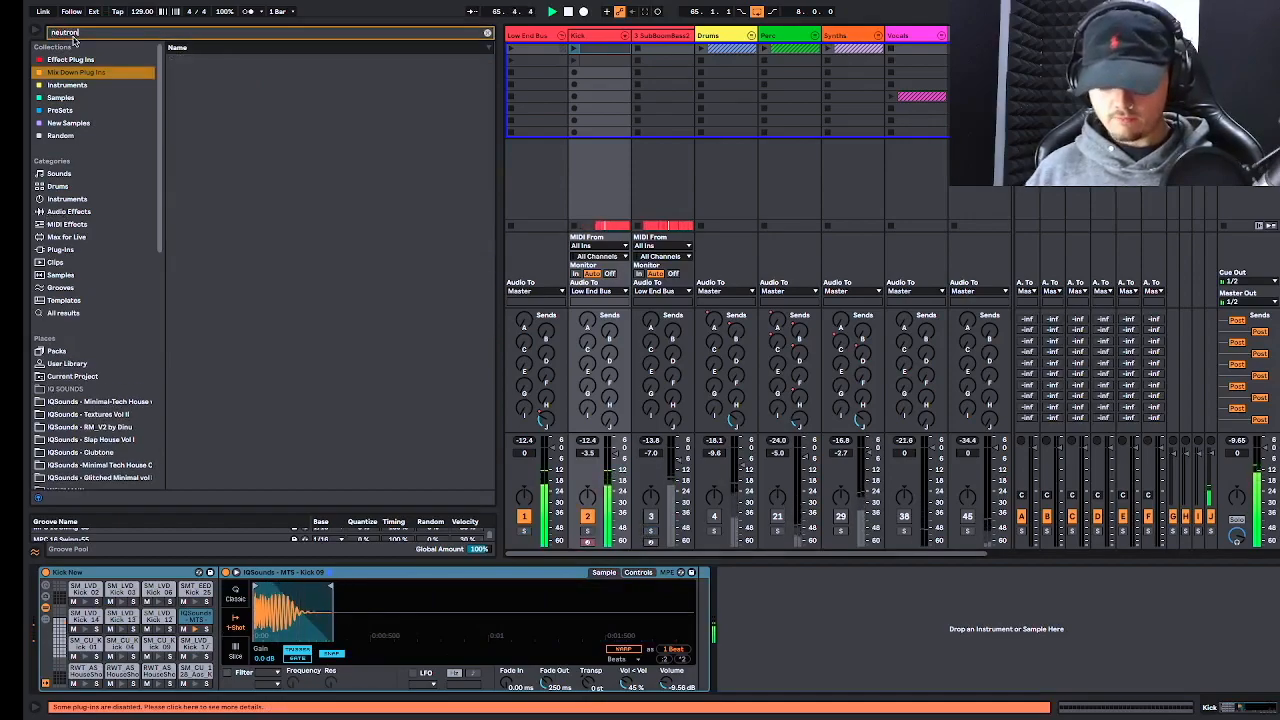
click(58, 313)
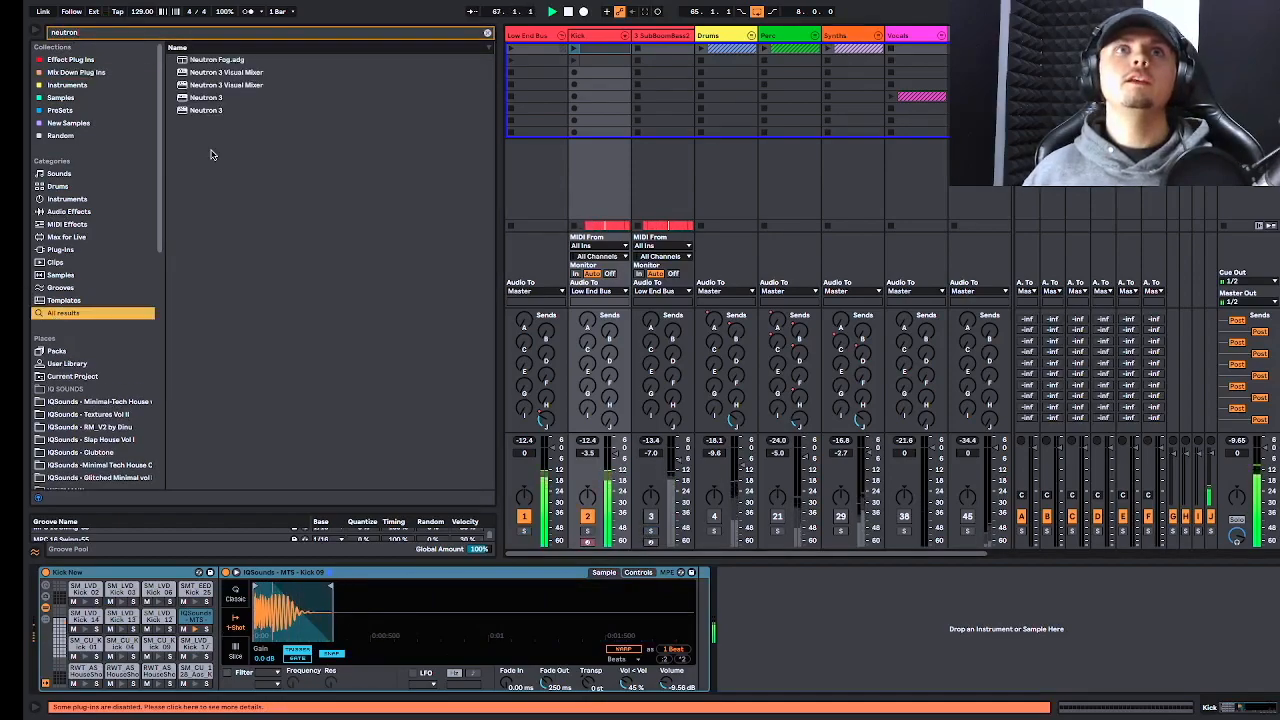
click(201, 98)
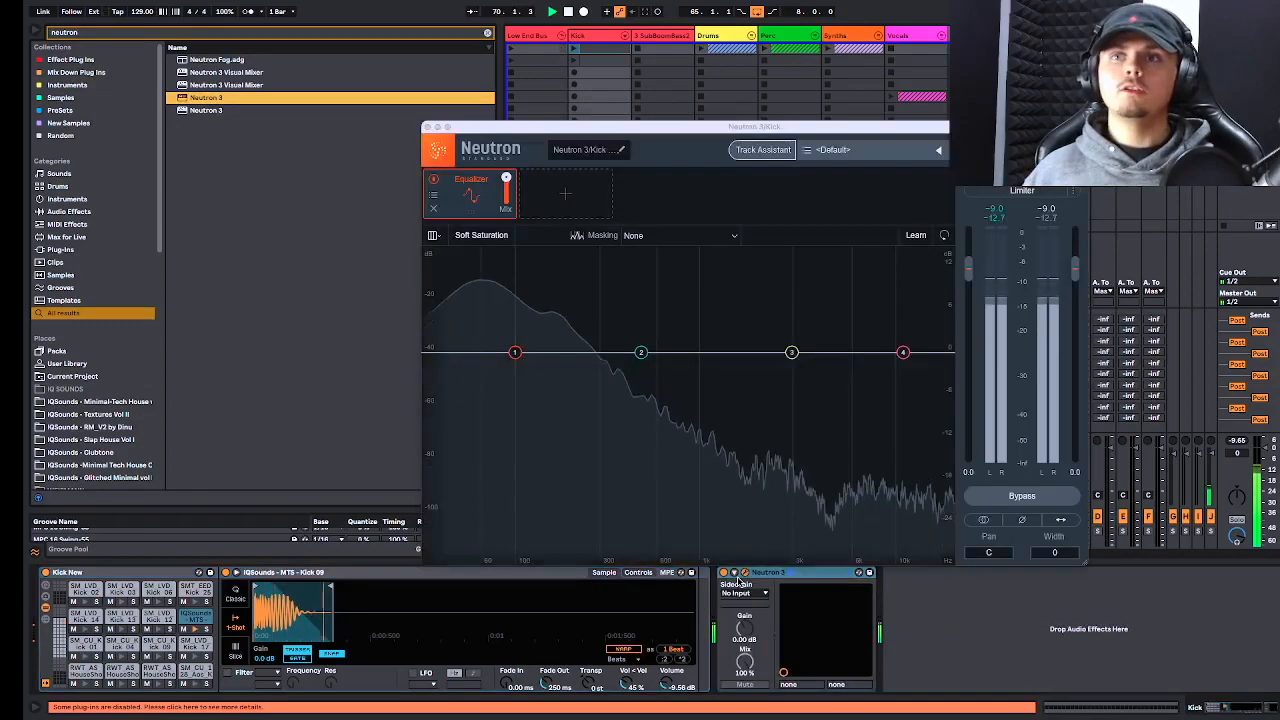
click(475, 195)
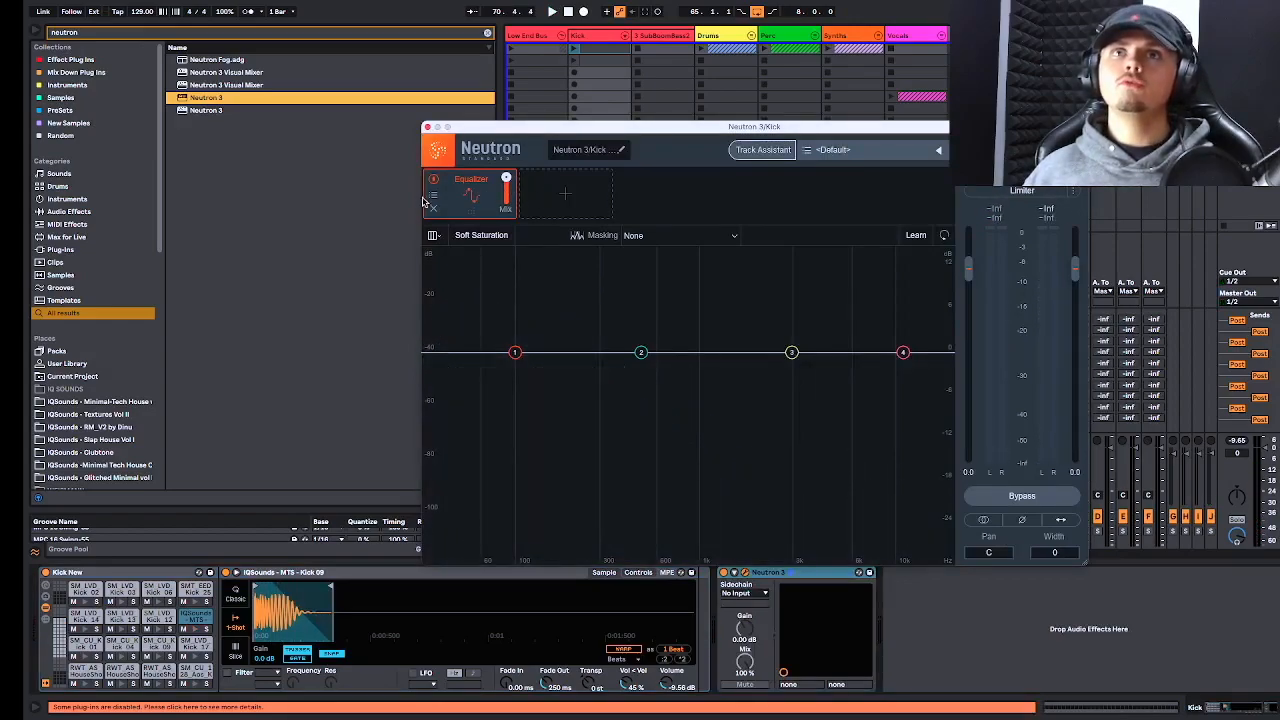
Add a Sculptor module to Neutron 3 on the Kick track and choose the Kick target from Percussion.
click(585, 200)
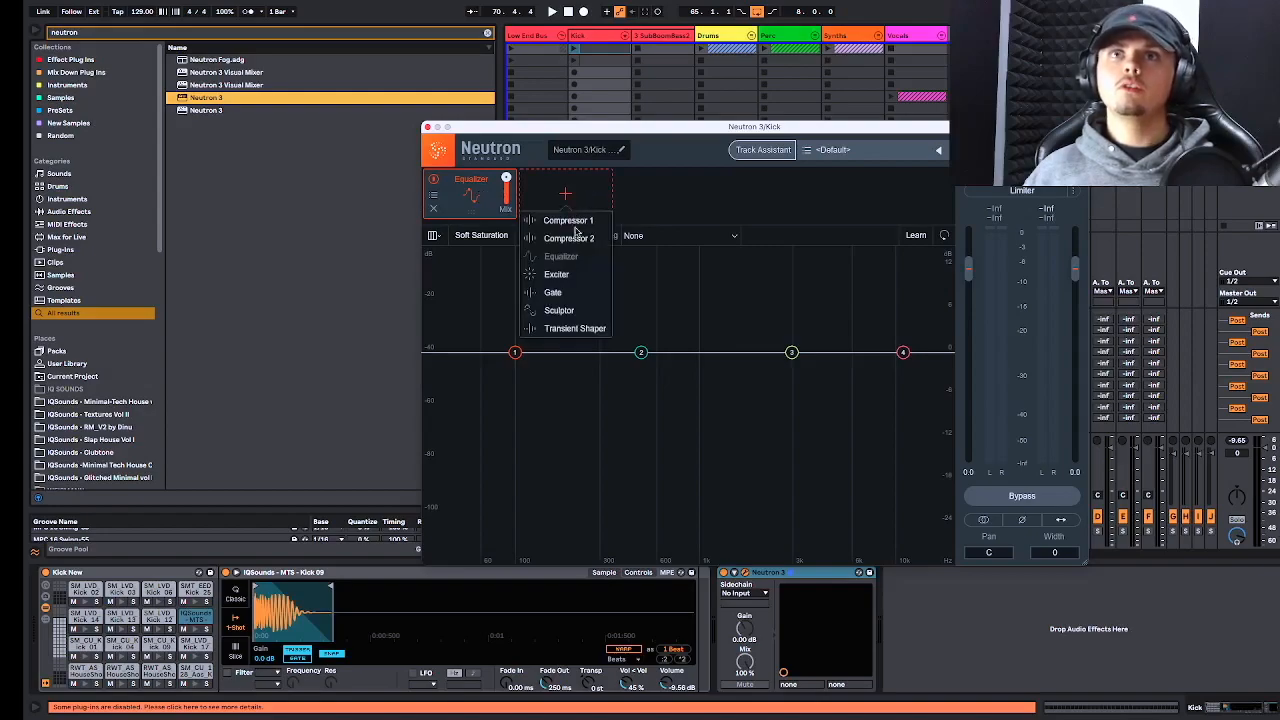
click(558, 311)
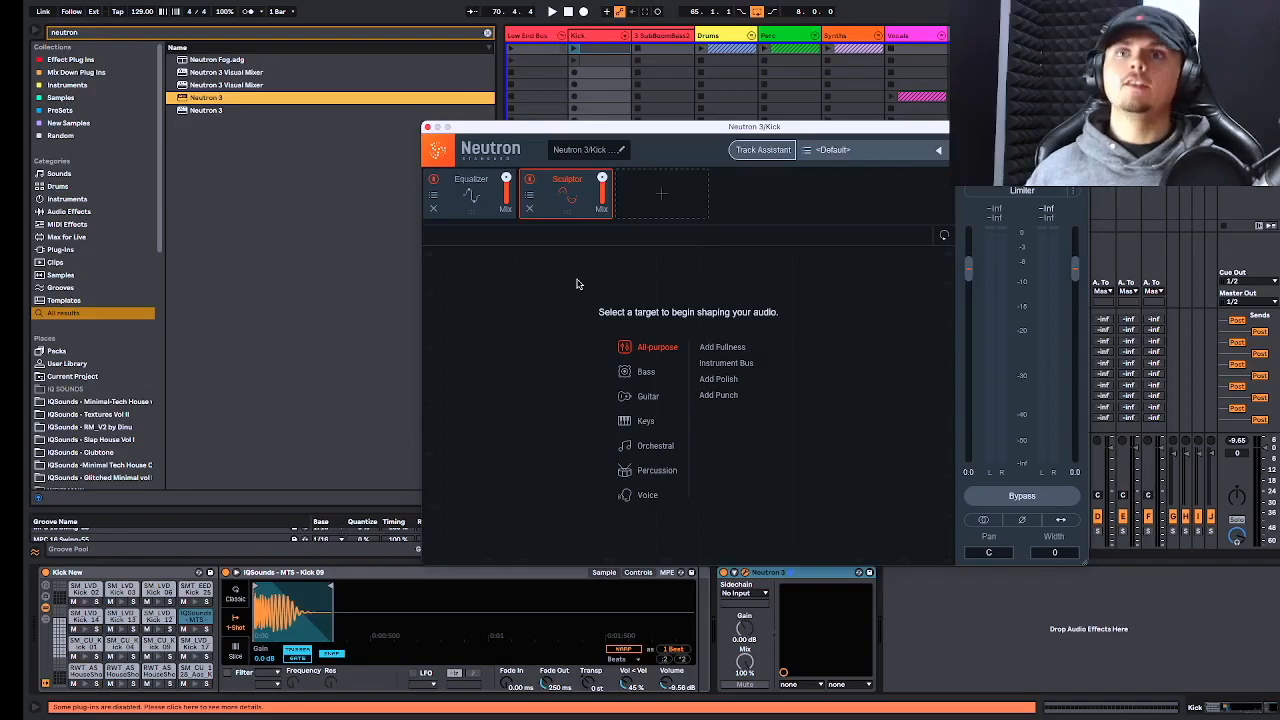
click(641, 474)
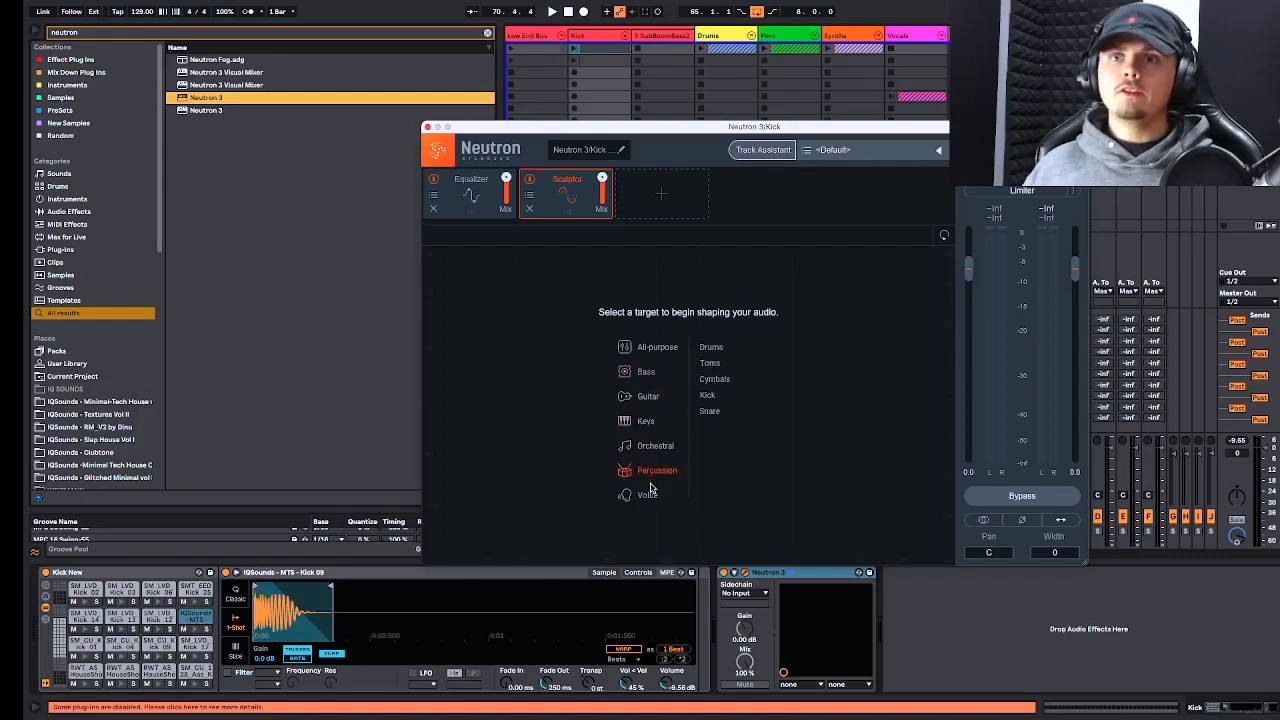
click(707, 397)
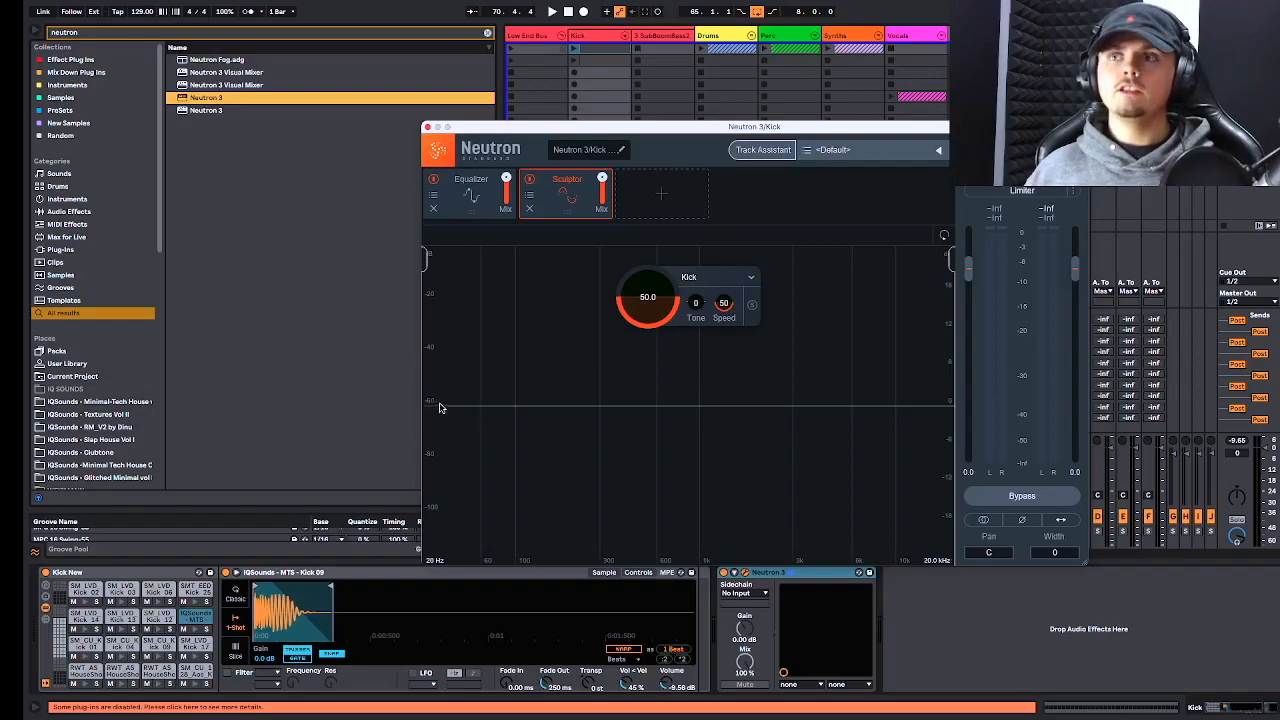
With the kick playing, set the Sculptor amount to 78.8, Tone to -4 and Speed to 63.
key(space)
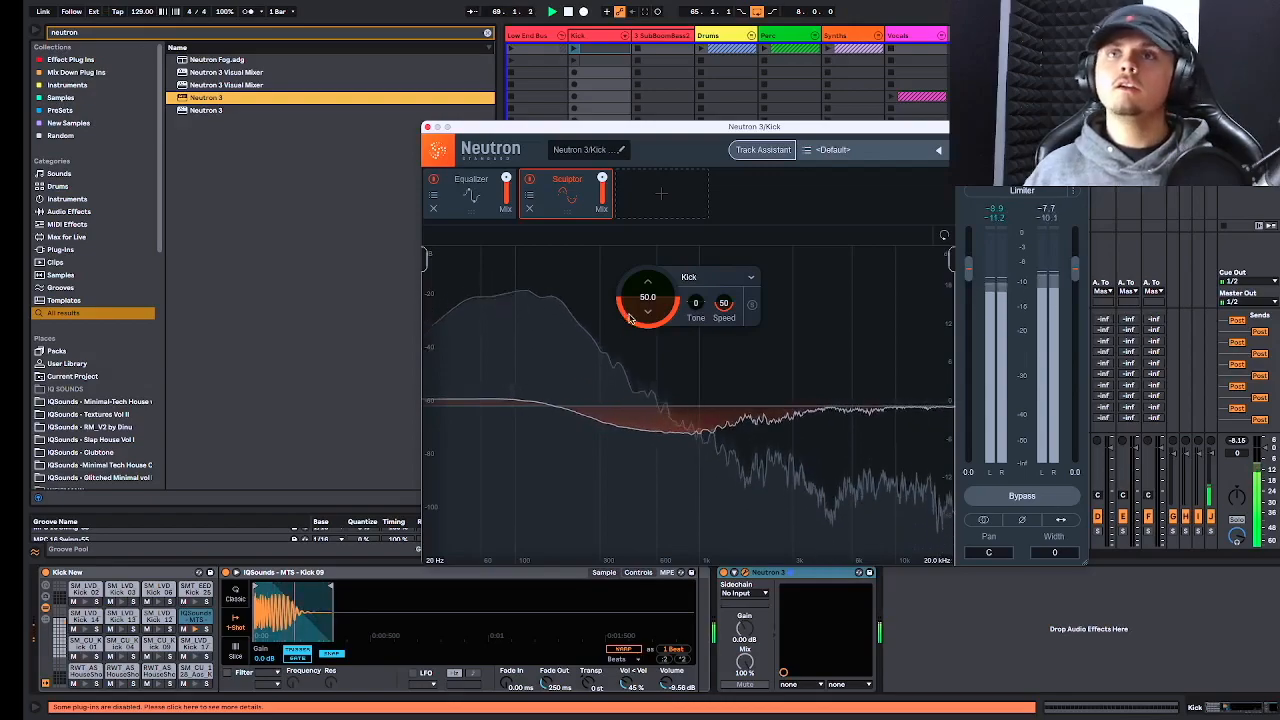
drag(647, 312, 644, 234)
drag(646, 284, 644, 272)
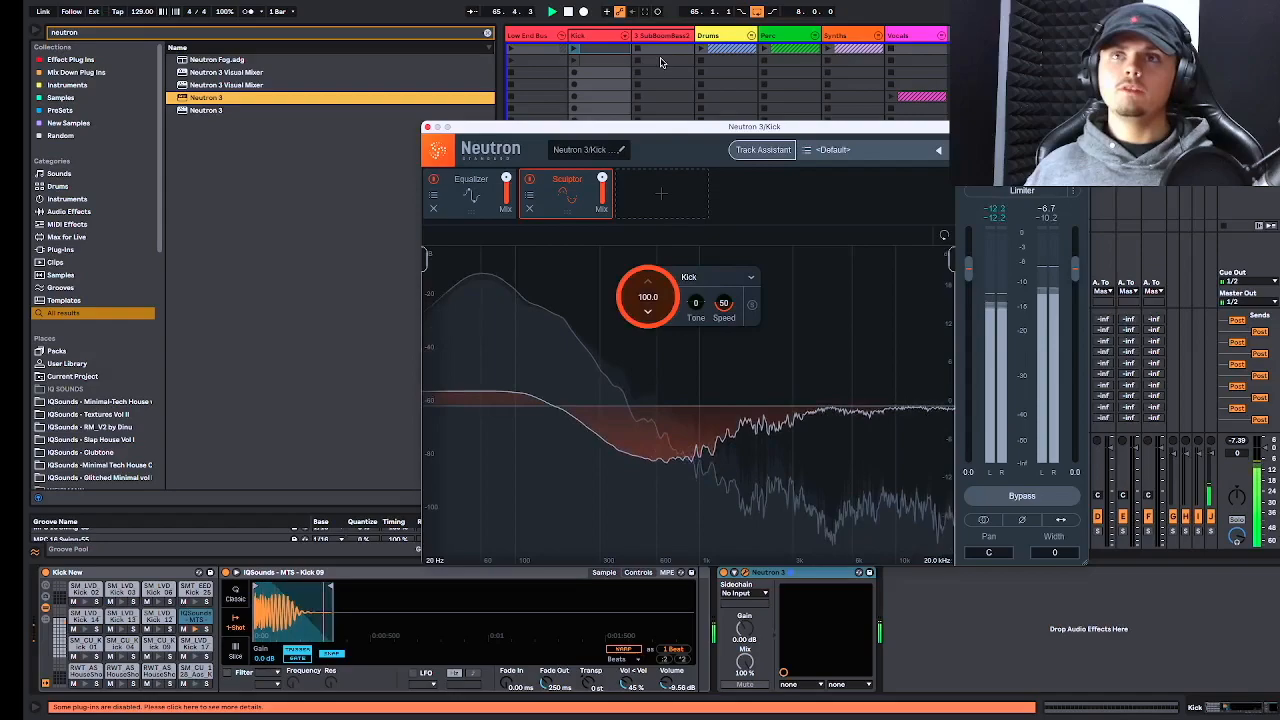
mouse_move(646, 297)
mouse_down()
mouse_move(640, 538)
mouse_move(611, 175)
mouse_up()
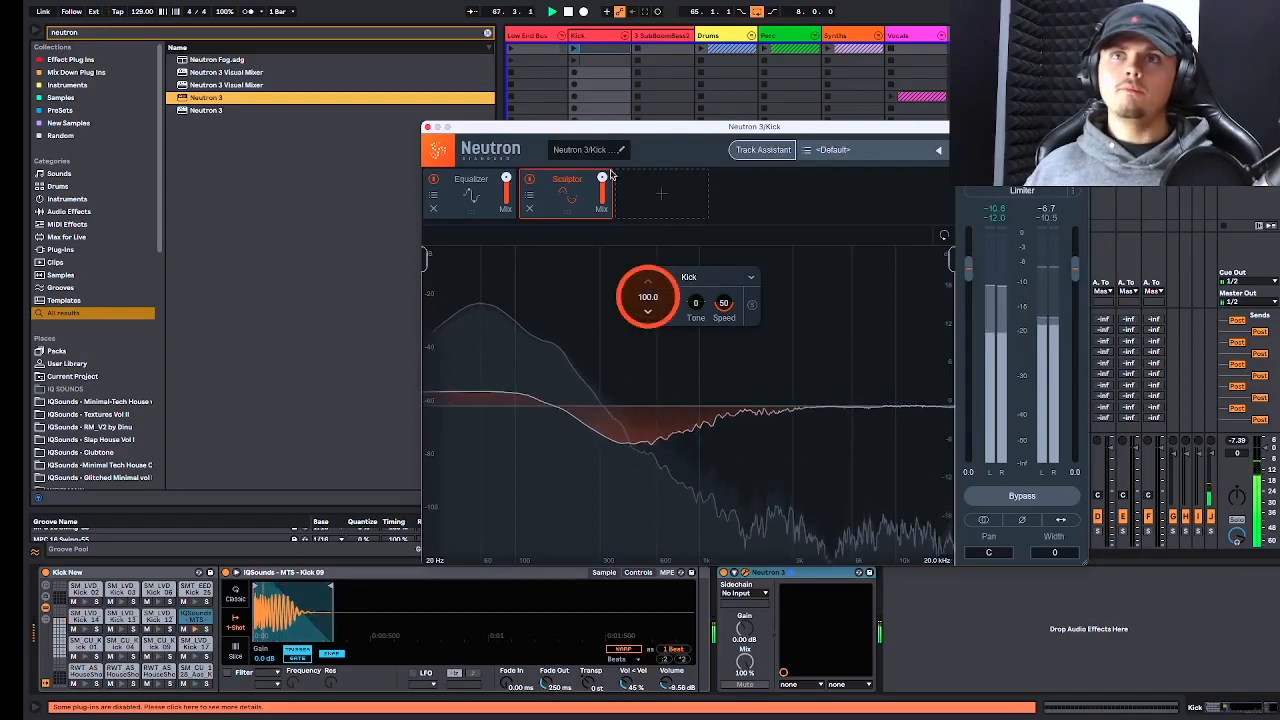
mouse_move(652, 294)
mouse_down()
mouse_move(645, 338)
mouse_move(703, 264)
mouse_move(697, 349)
mouse_up()
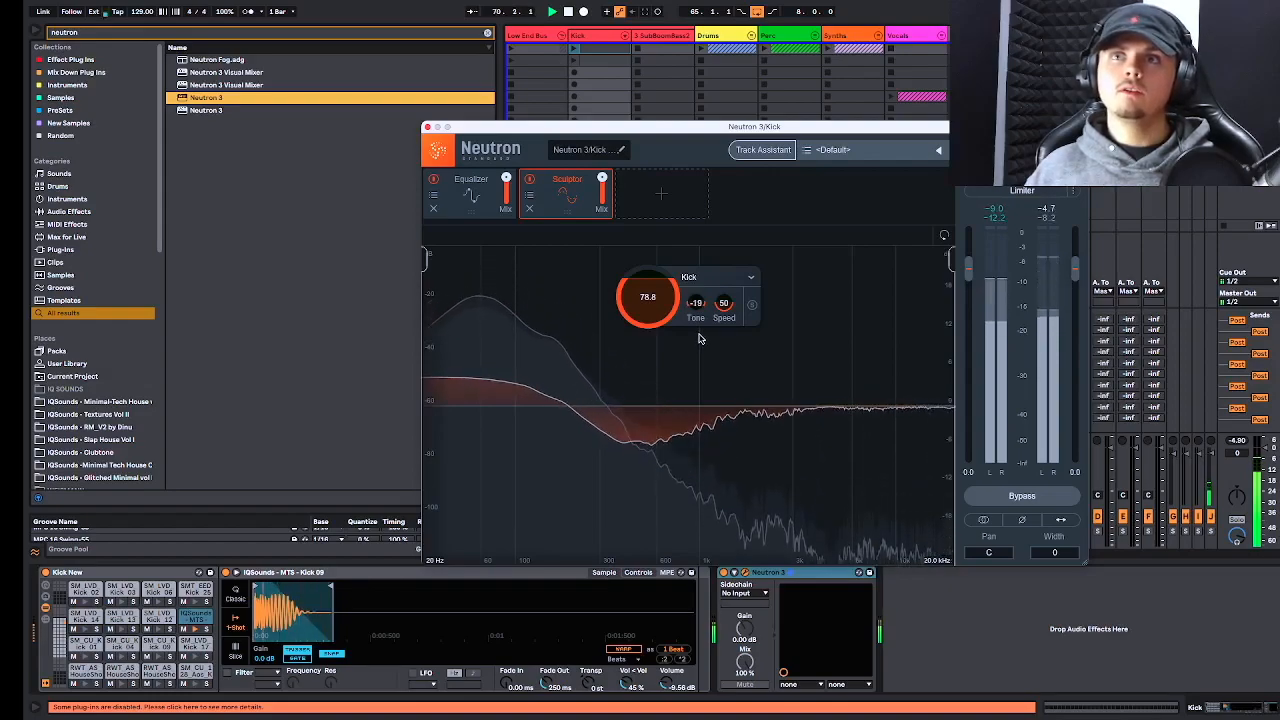
drag(703, 327, 707, 316)
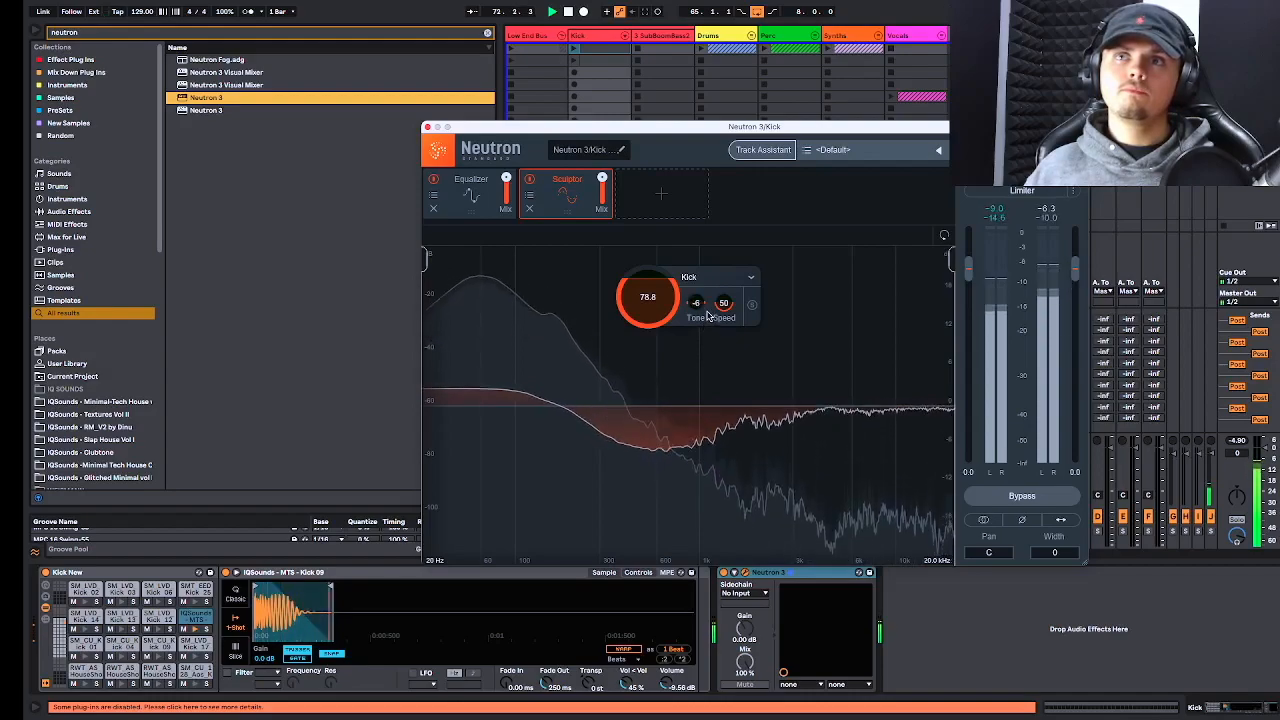
drag(708, 315, 726, 287)
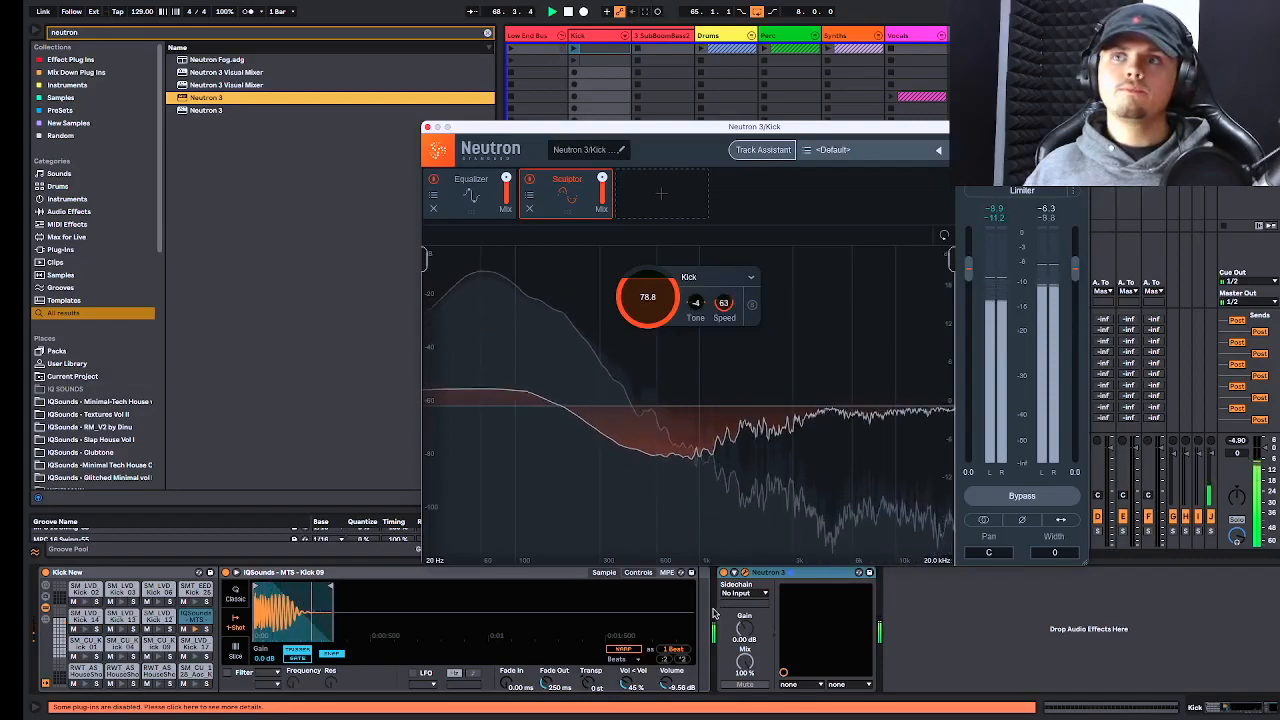
Compare the playing kick with Neutron 3 bypassed and active several times, and close the plug-in window.
drag(589, 136, 702, 20)
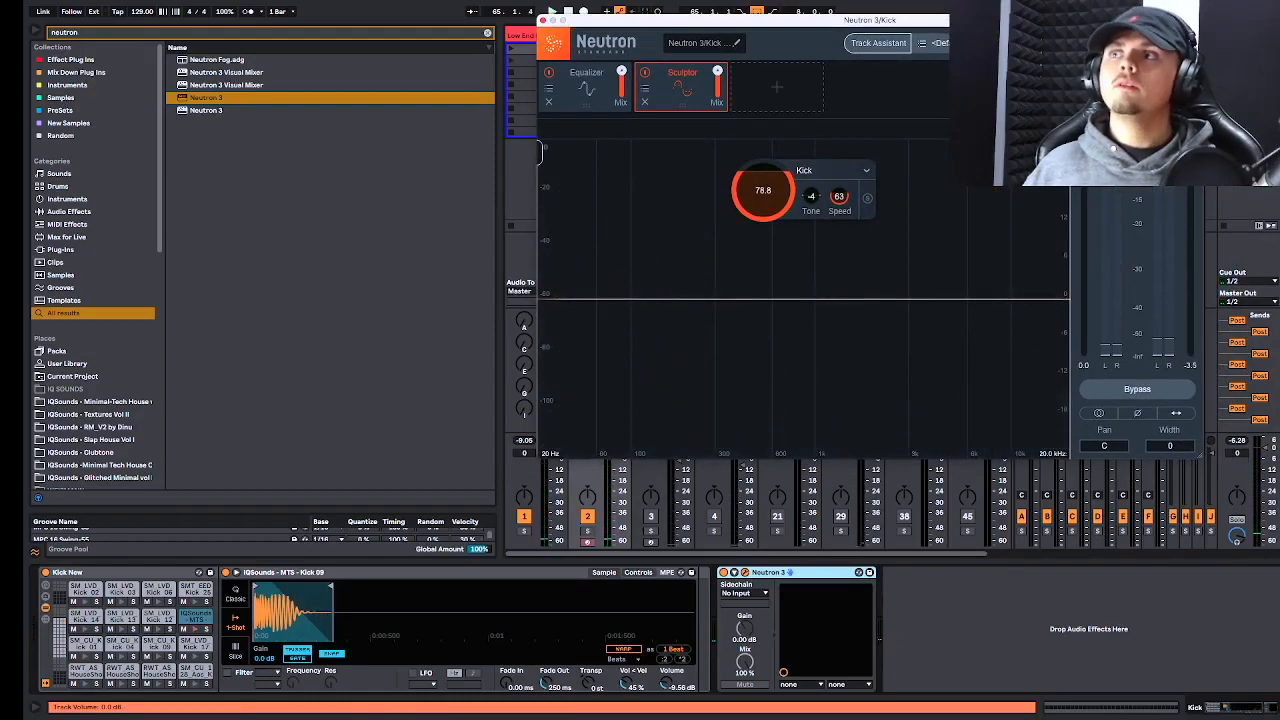
drag(846, 20, 946, 20)
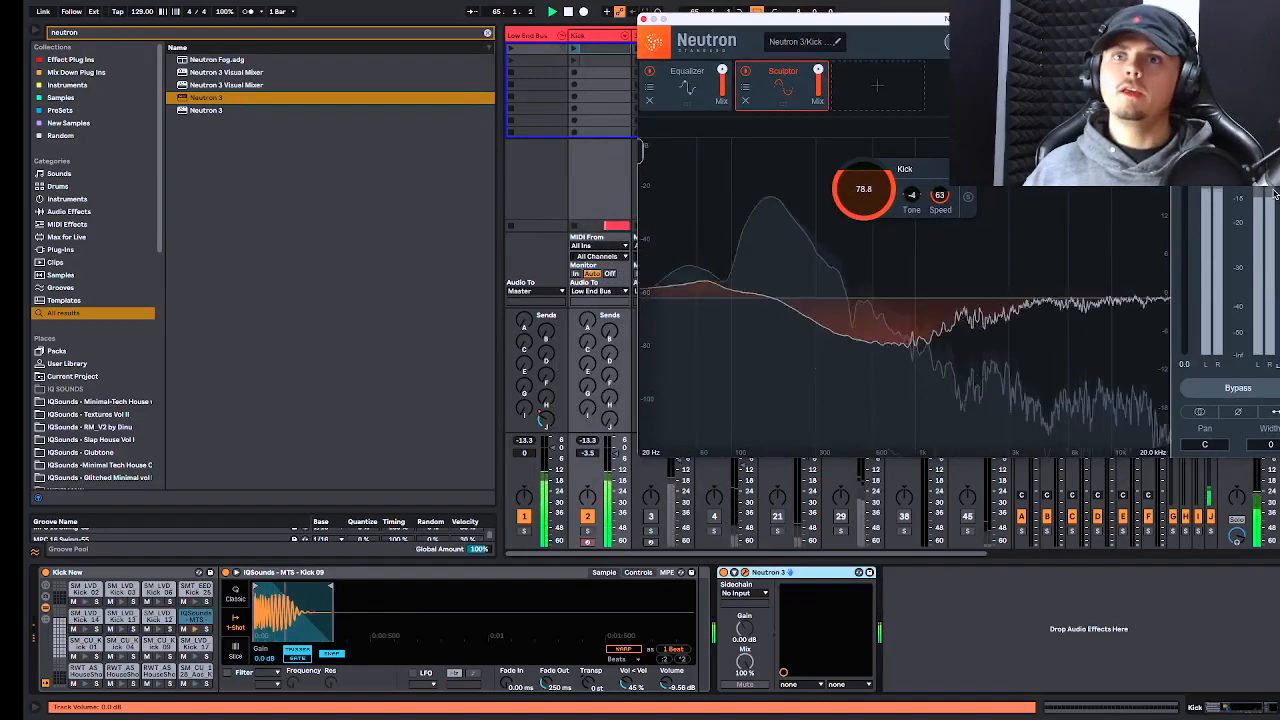
drag(1000, 19, 968, 20)
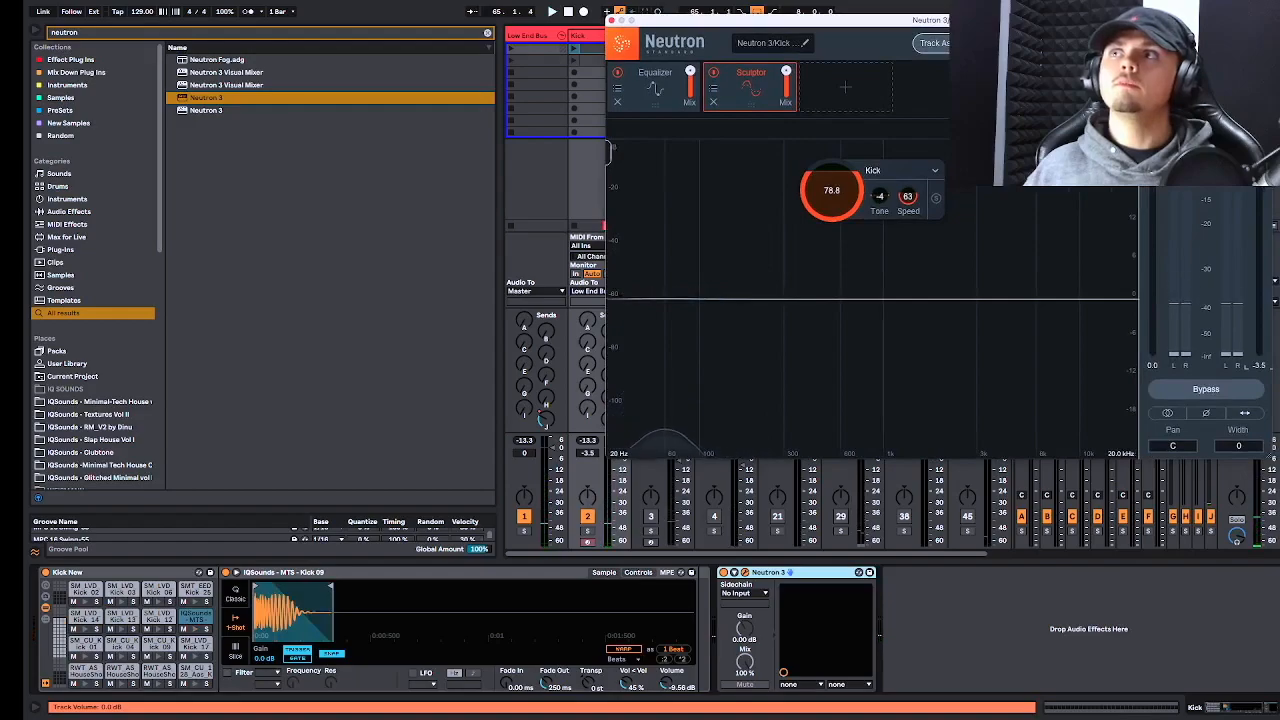
click(1225, 391)
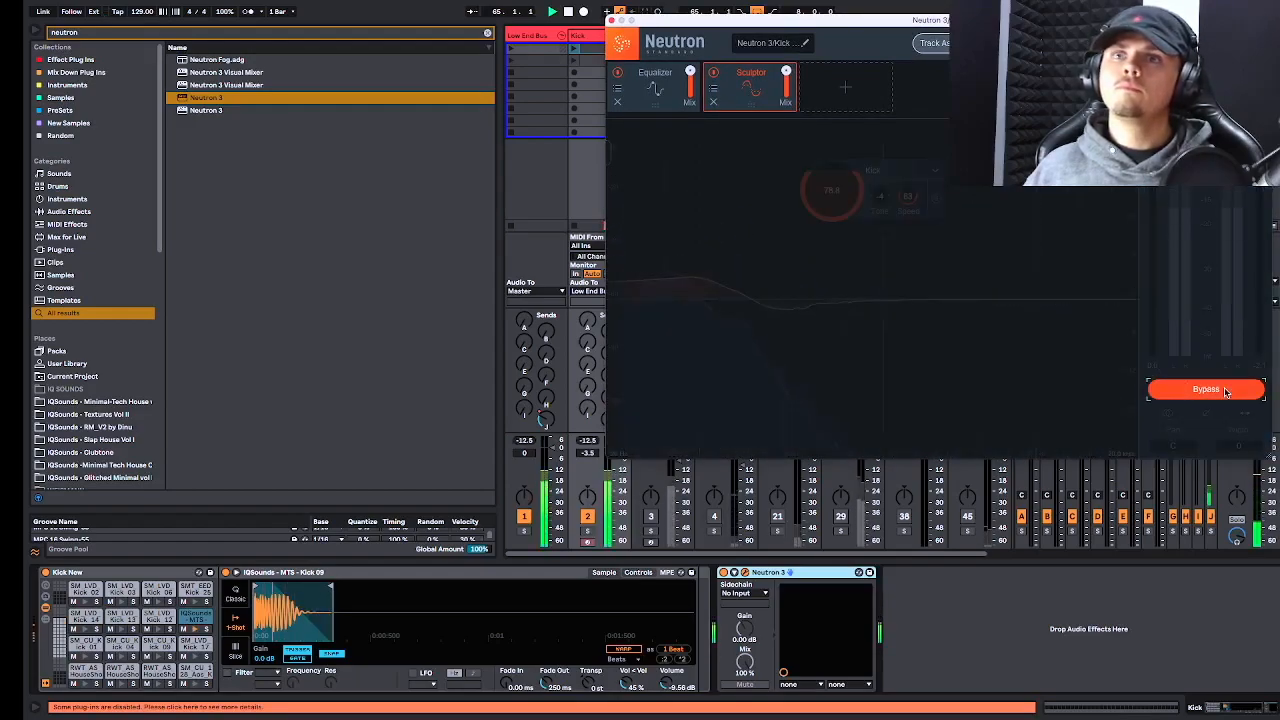
click(1225, 391)
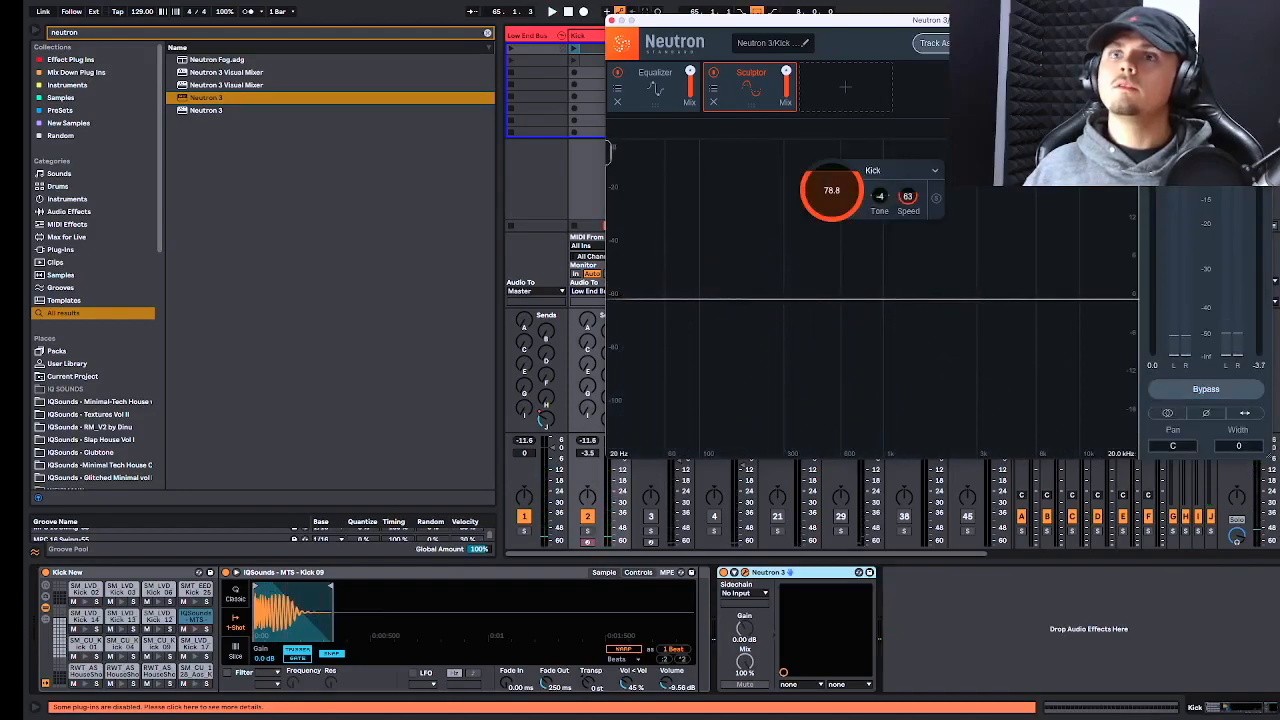
click(1195, 391)
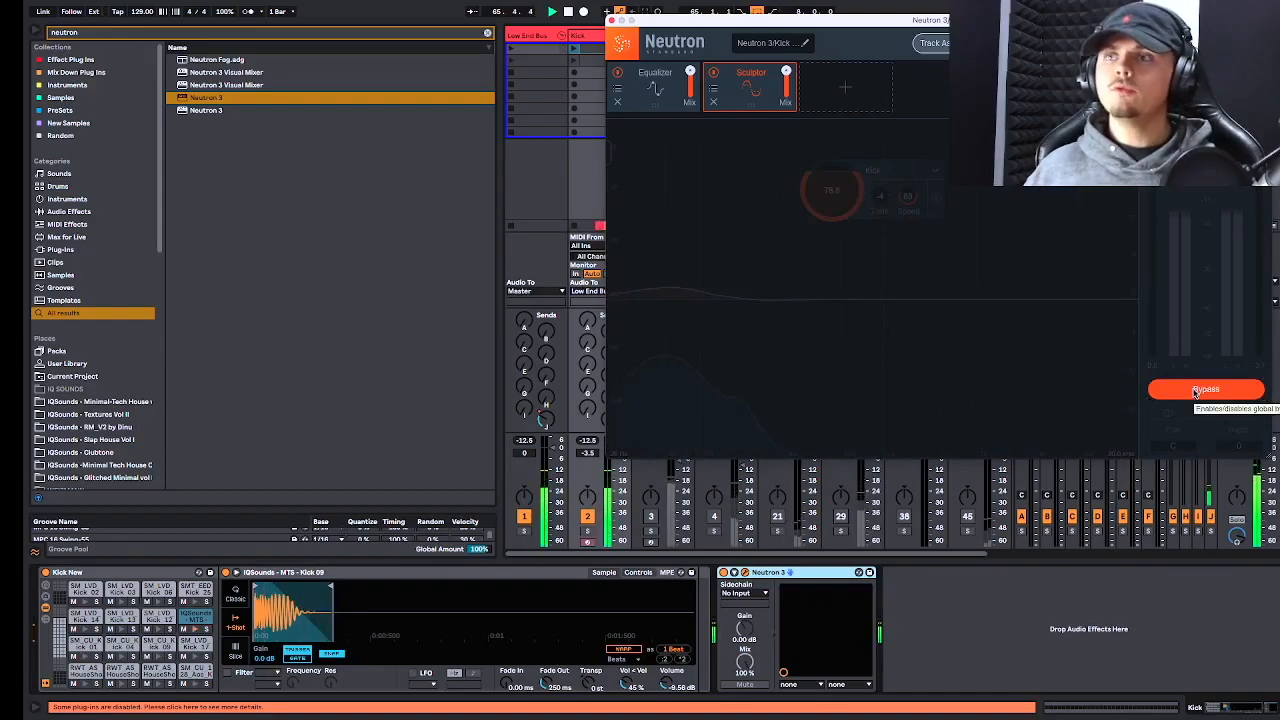
click(1195, 391)
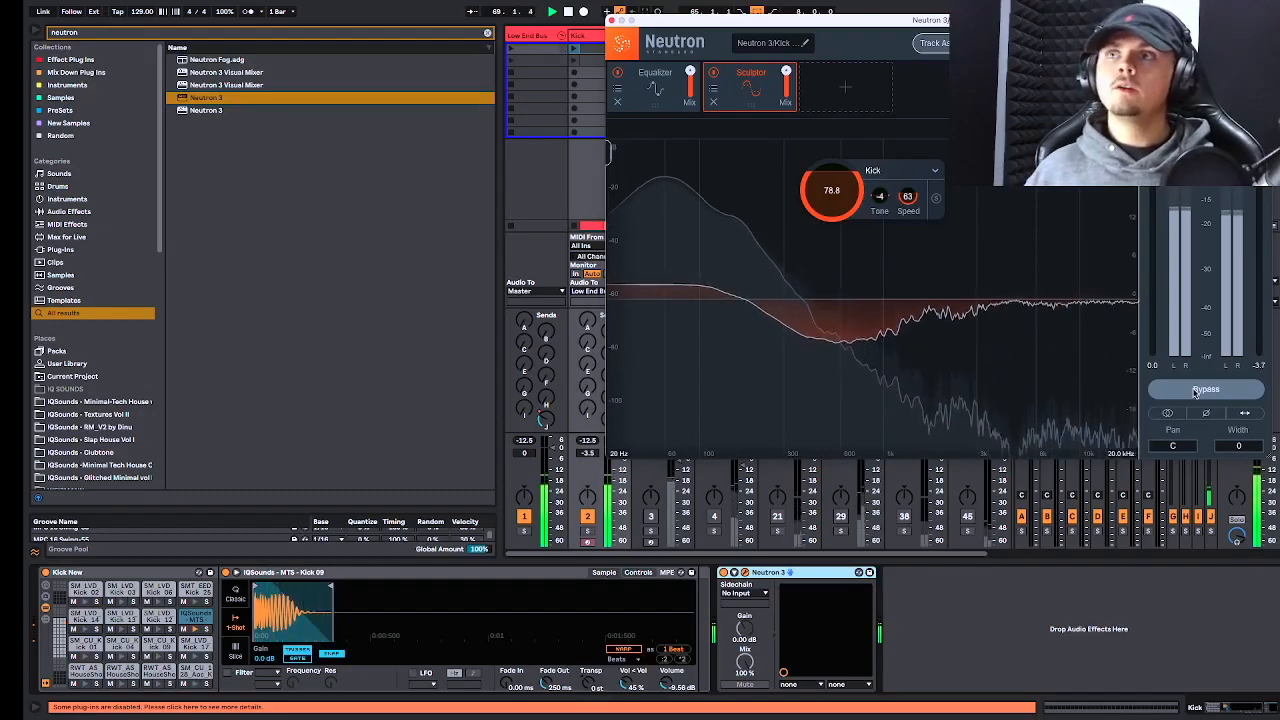
click(1195, 391)
click(1195, 392)
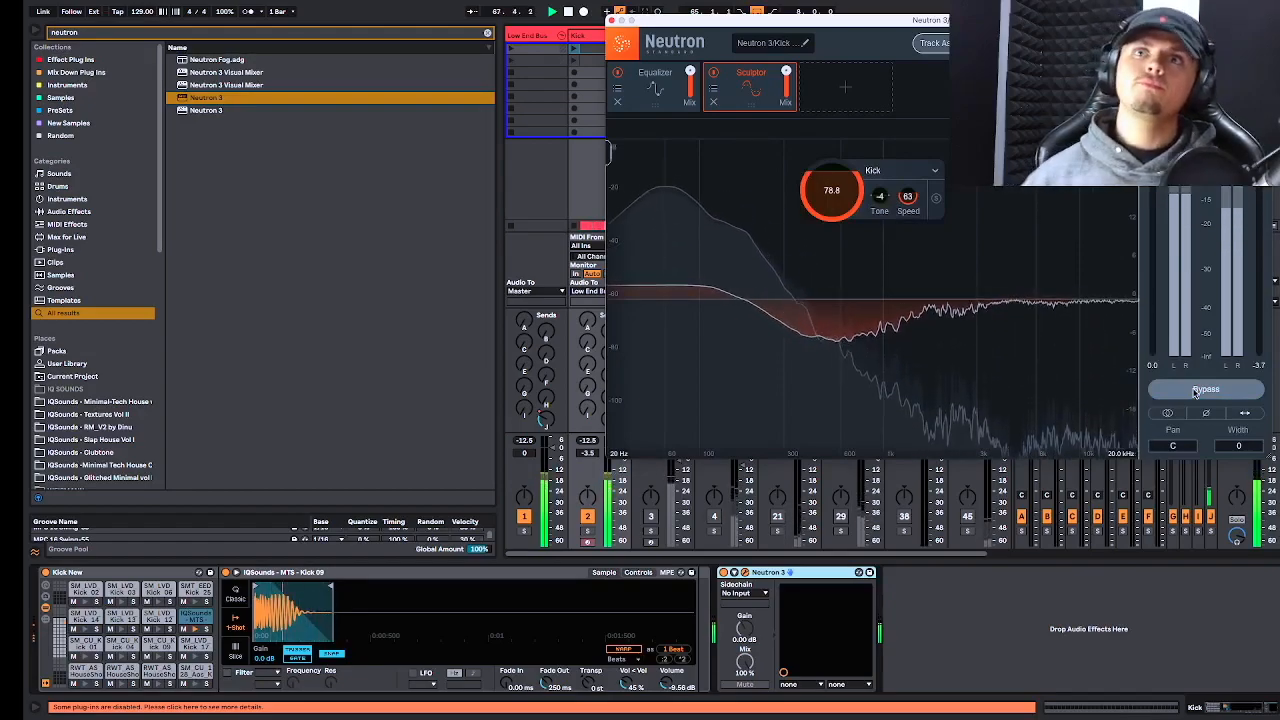
click(616, 20)
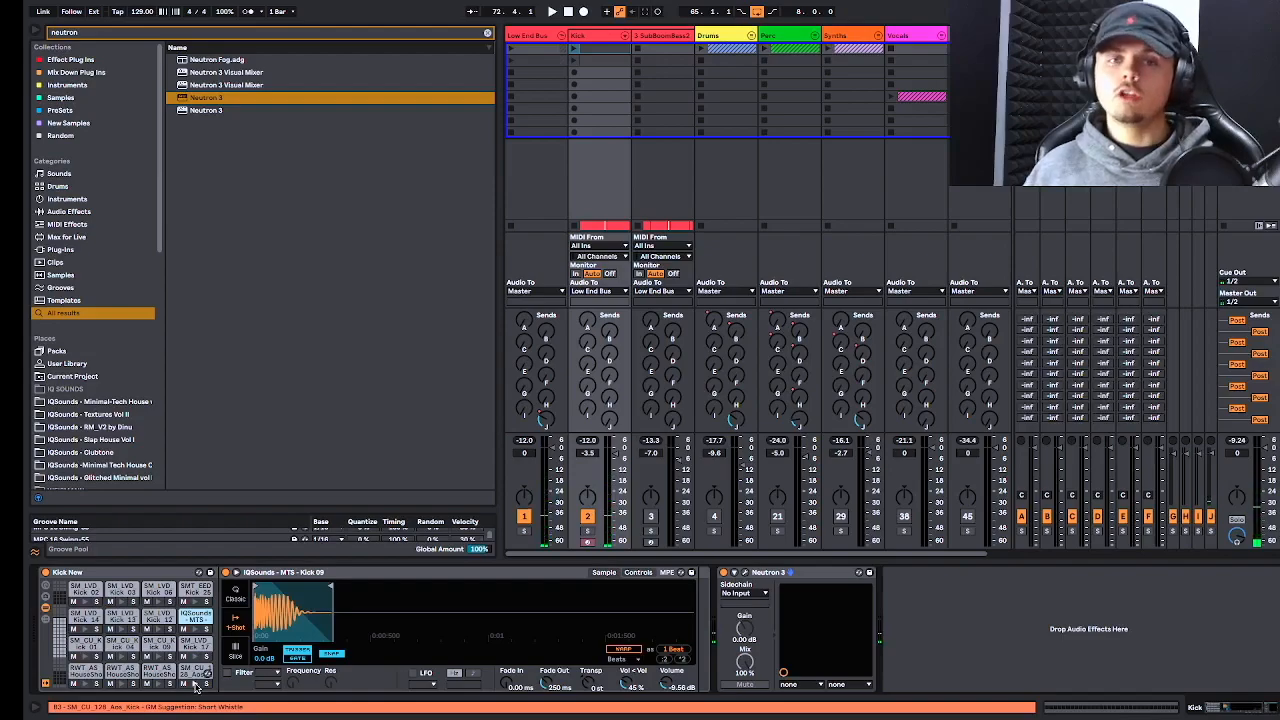
Clear the browser search and add the SSL X Saturator from the Mix Down Plug Ins Saturation folder after Neutron 3 on the Kick track.
click(487, 35)
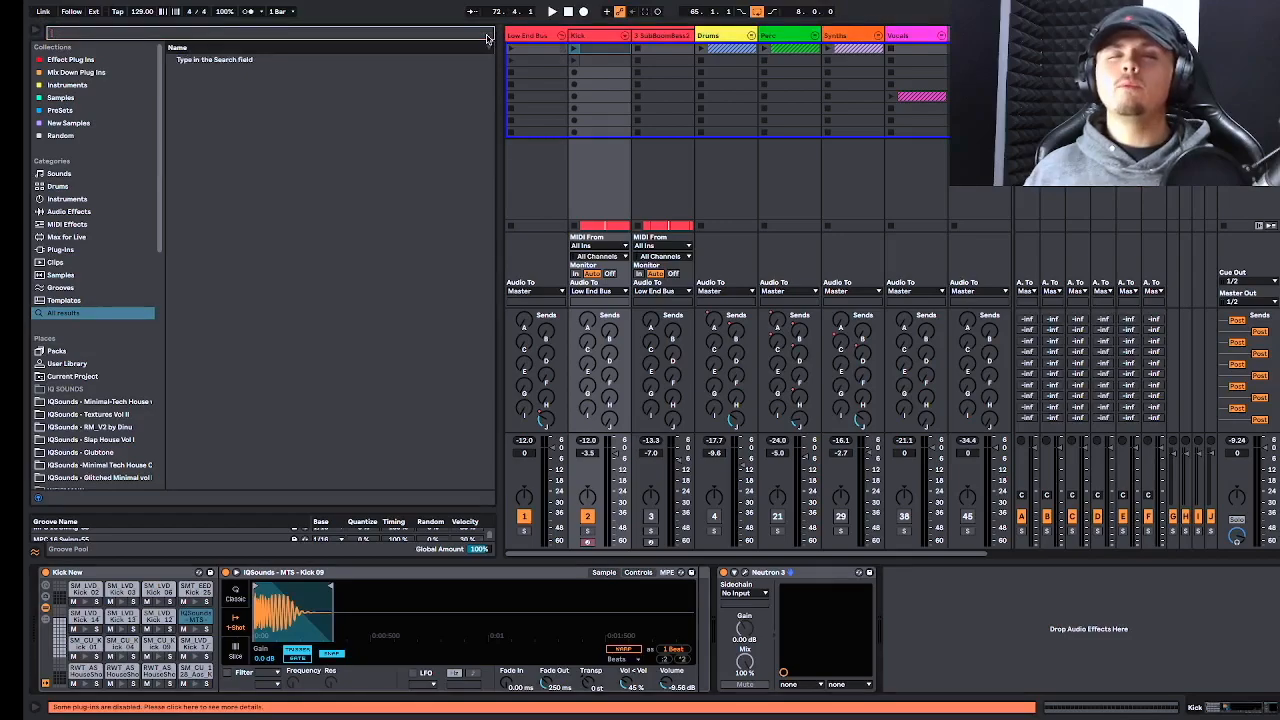
click(97, 73)
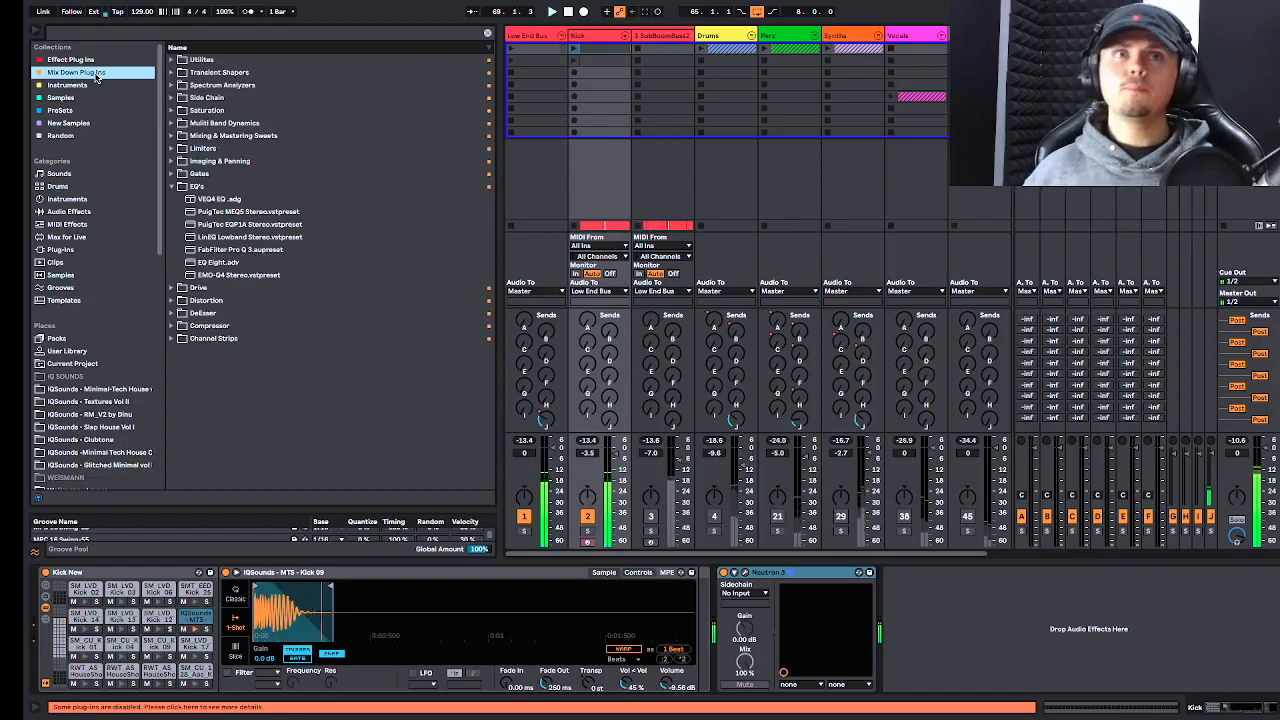
click(172, 110)
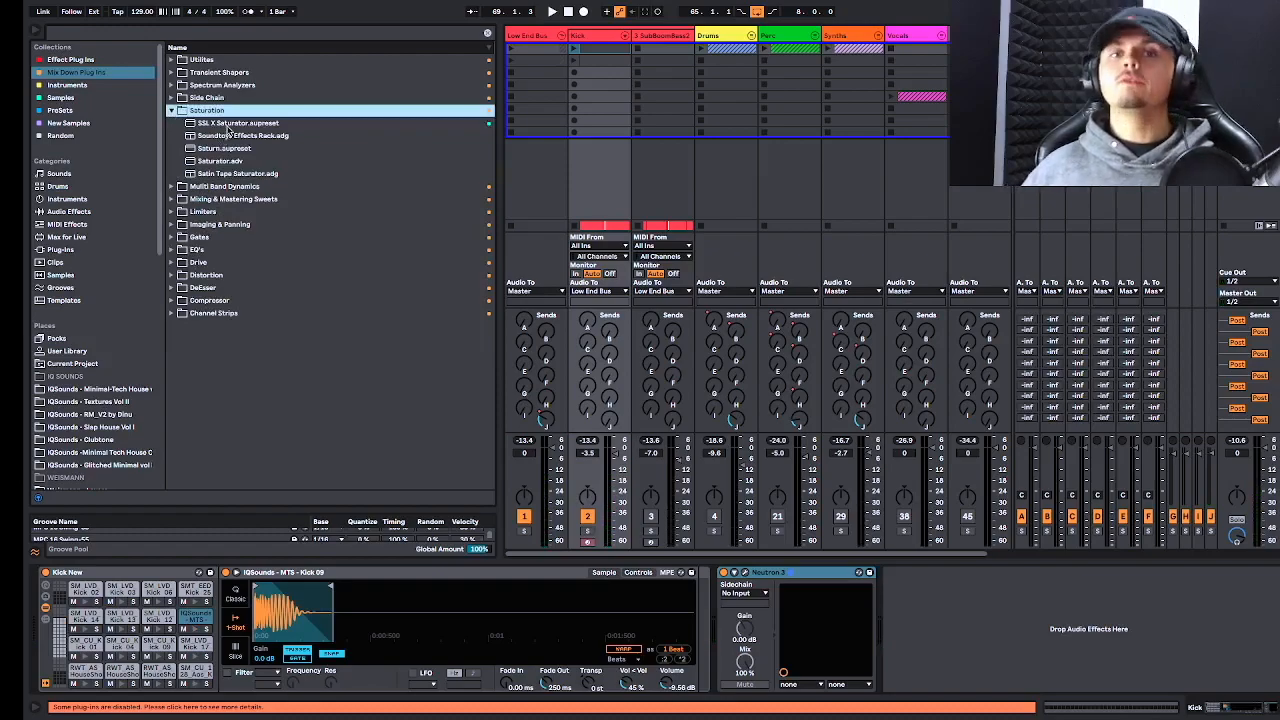
drag(227, 127, 934, 654)
Raise the X-Saturator's drive to about 1.6 while listening to the kick, and close its window.
key(space)
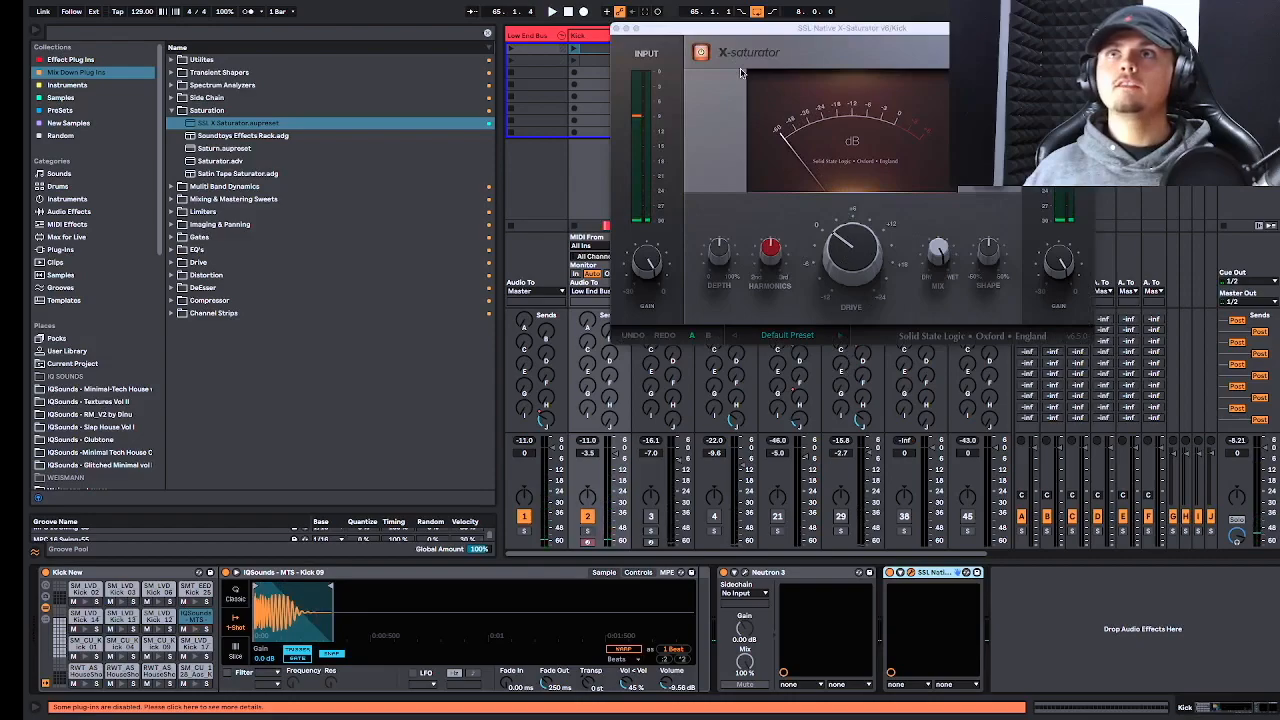
drag(837, 222, 837, 237)
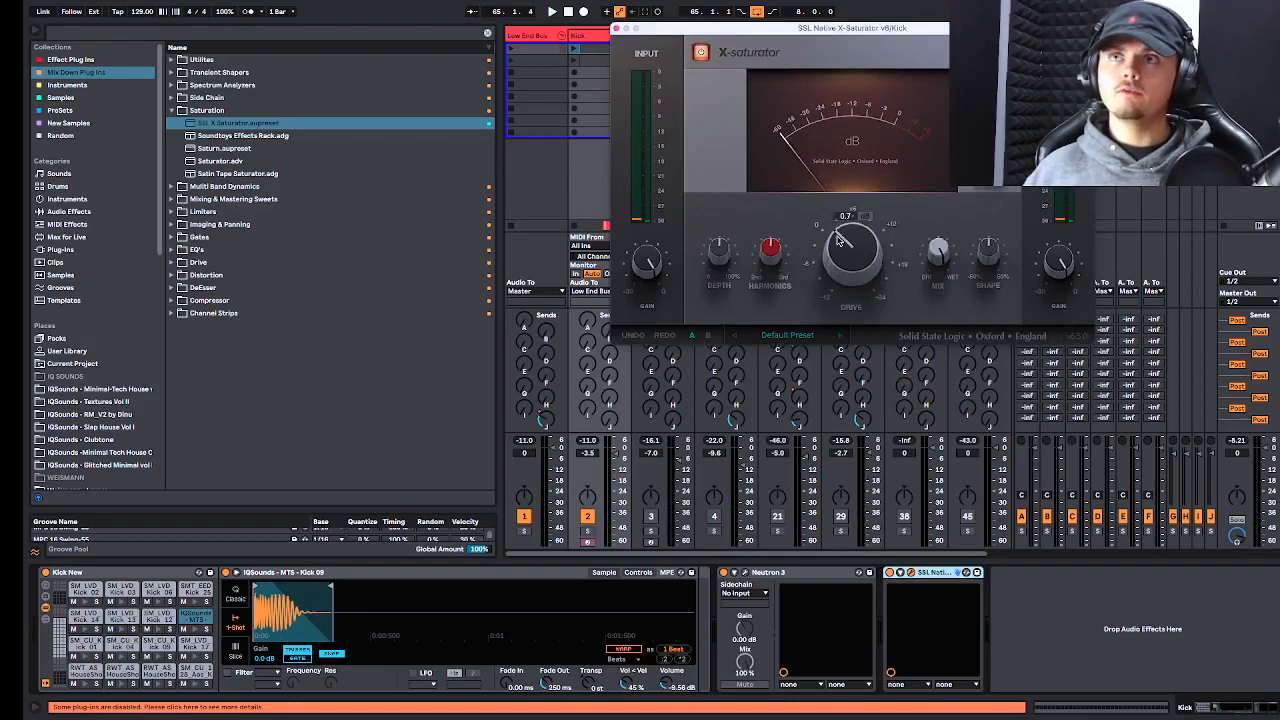
key(space)
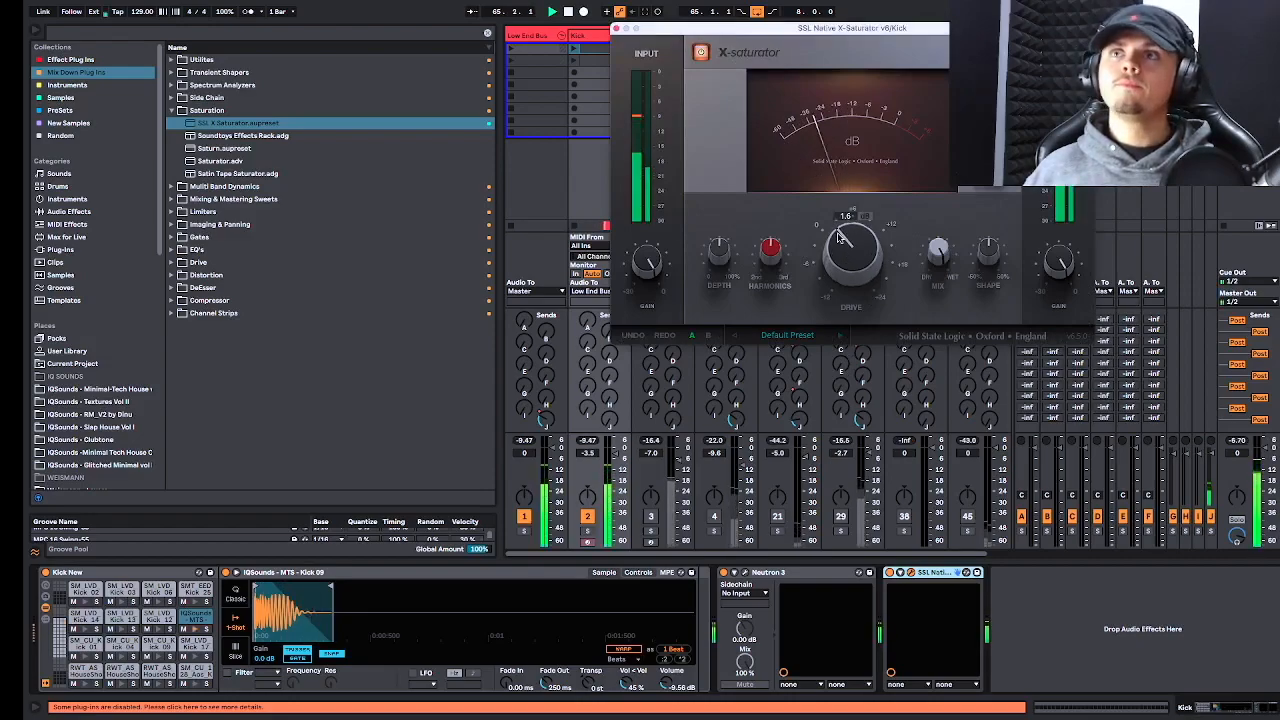
drag(841, 238, 841, 239)
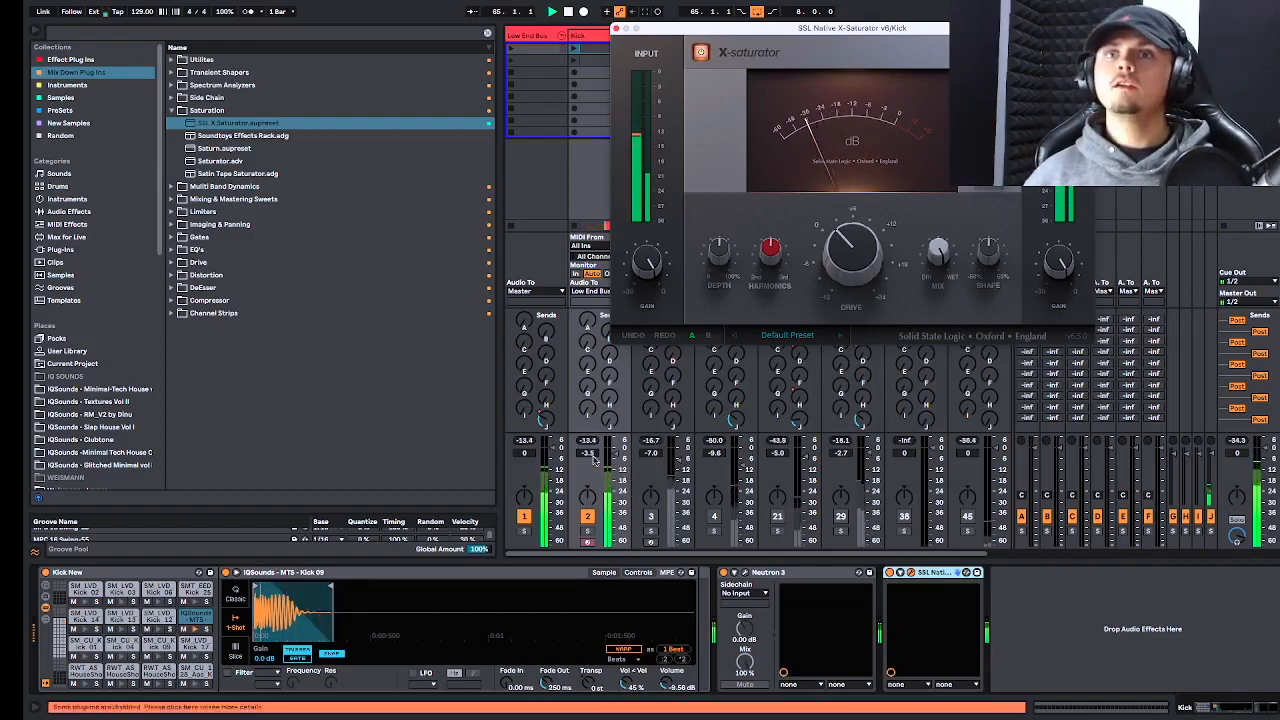
mouse_move(1048, 268)
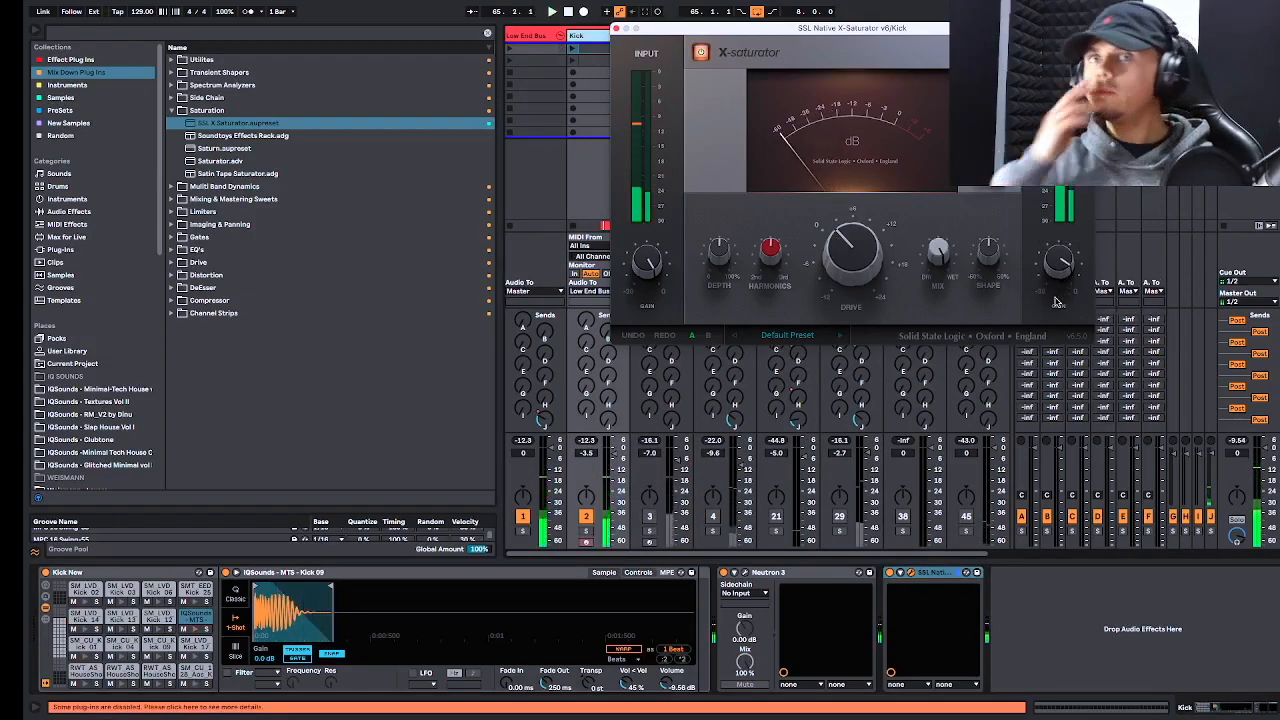
click(616, 28)
Add FabFilter Pro Q 3 from the EQ's folder to the Kick track and set its 36 dB/oct low cut to about 27.6 Hz.
click(173, 111)
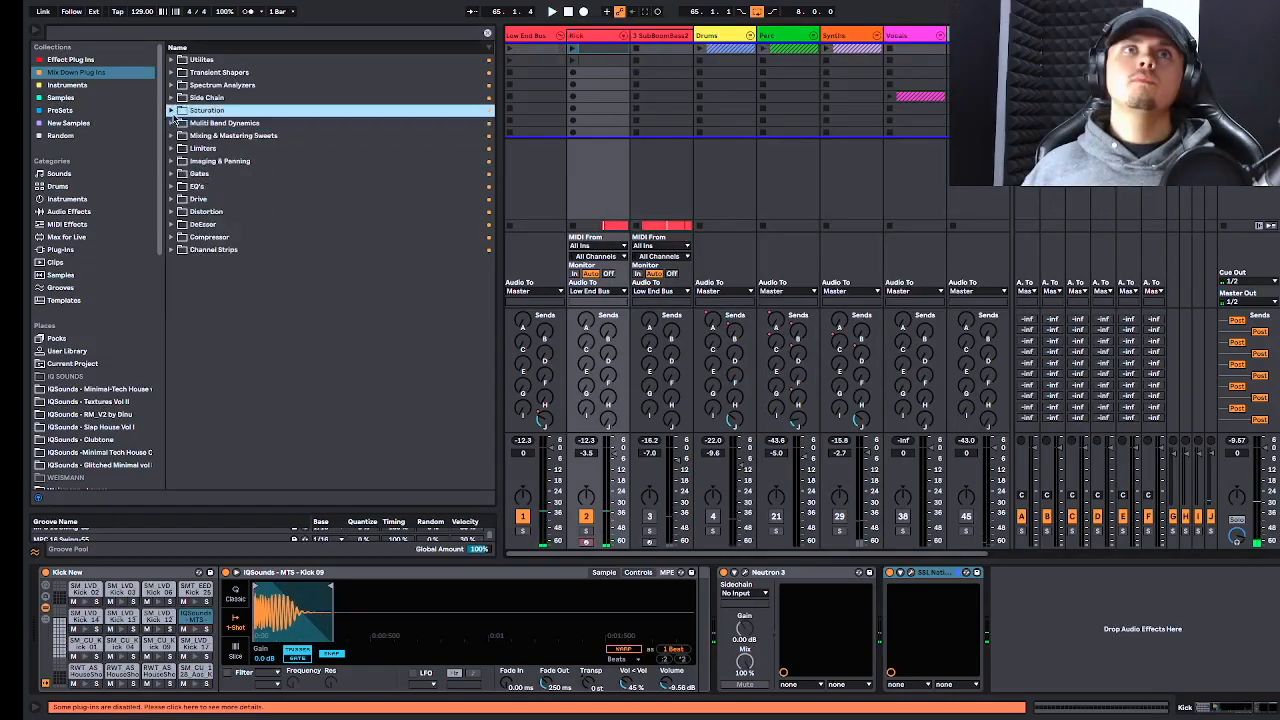
click(172, 187)
click(244, 252)
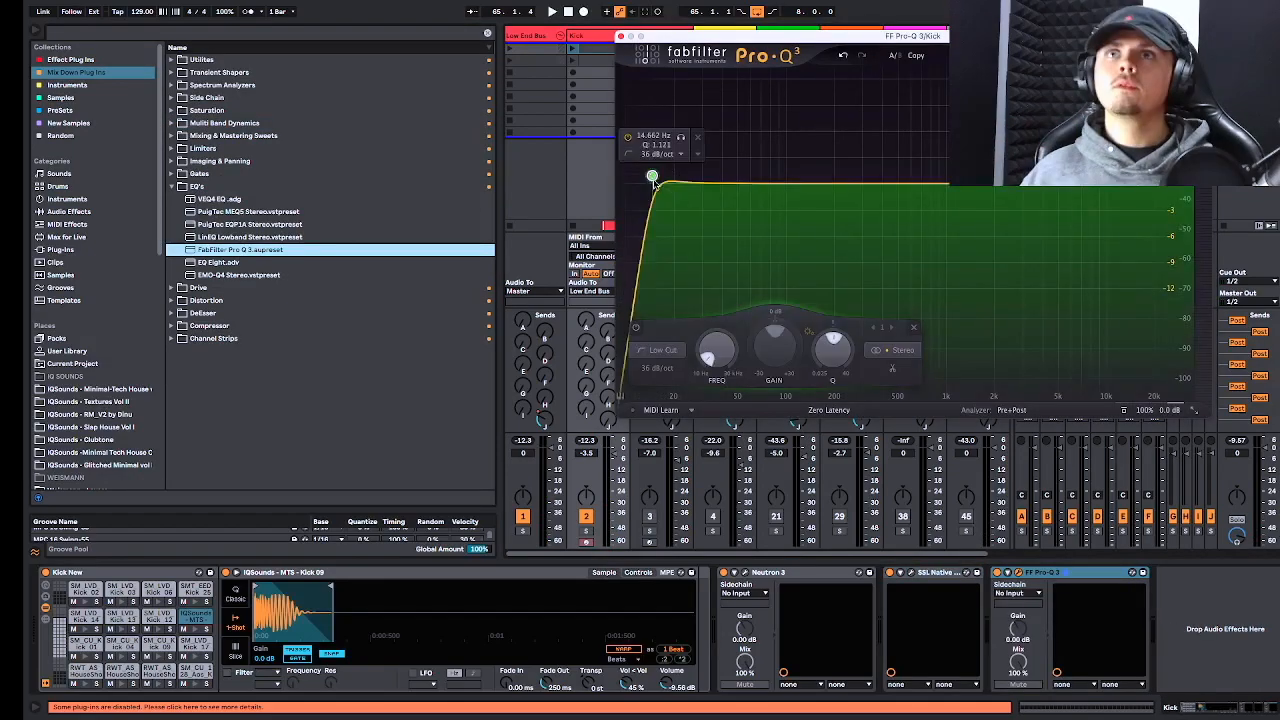
drag(652, 178, 704, 189)
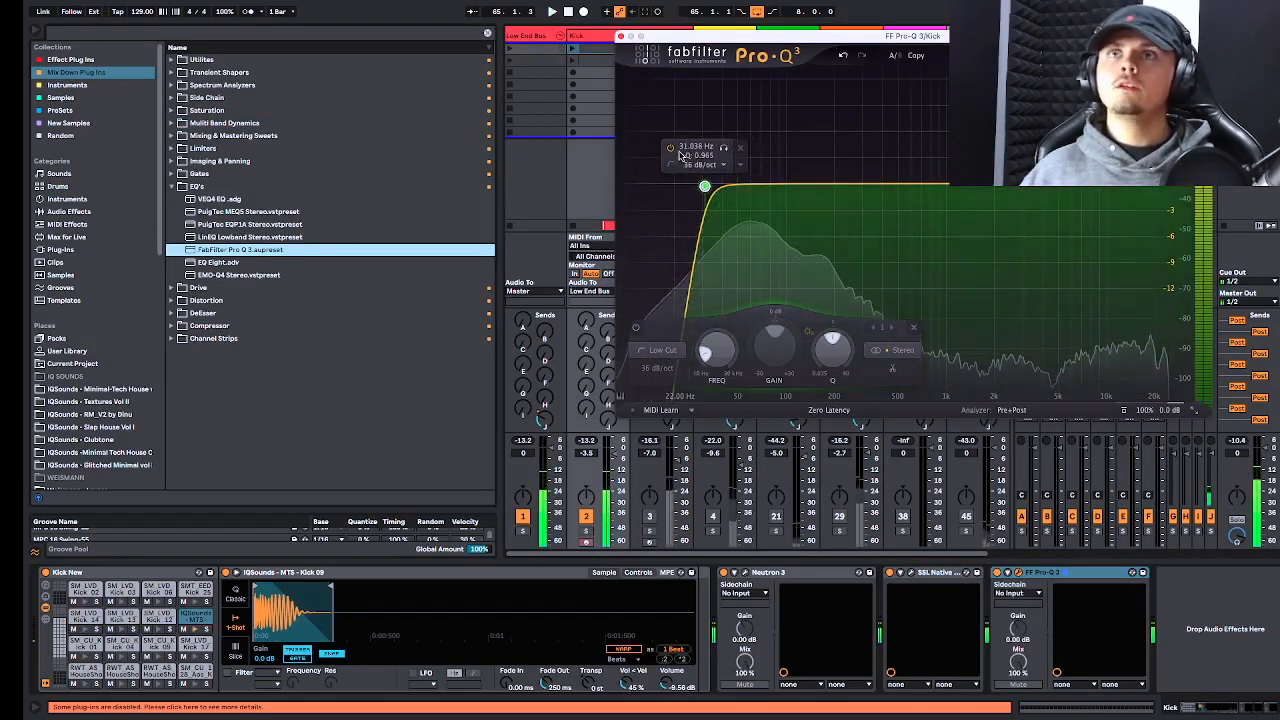
drag(704, 189, 691, 185)
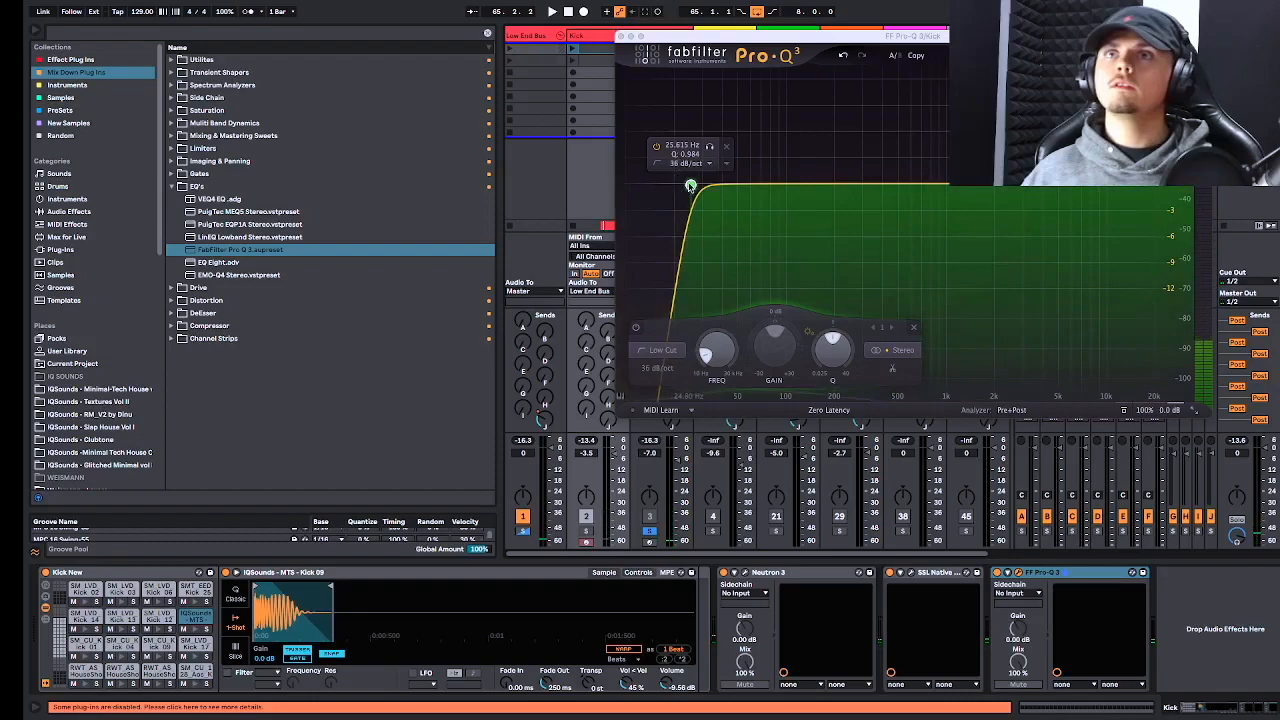
drag(690, 185, 696, 185)
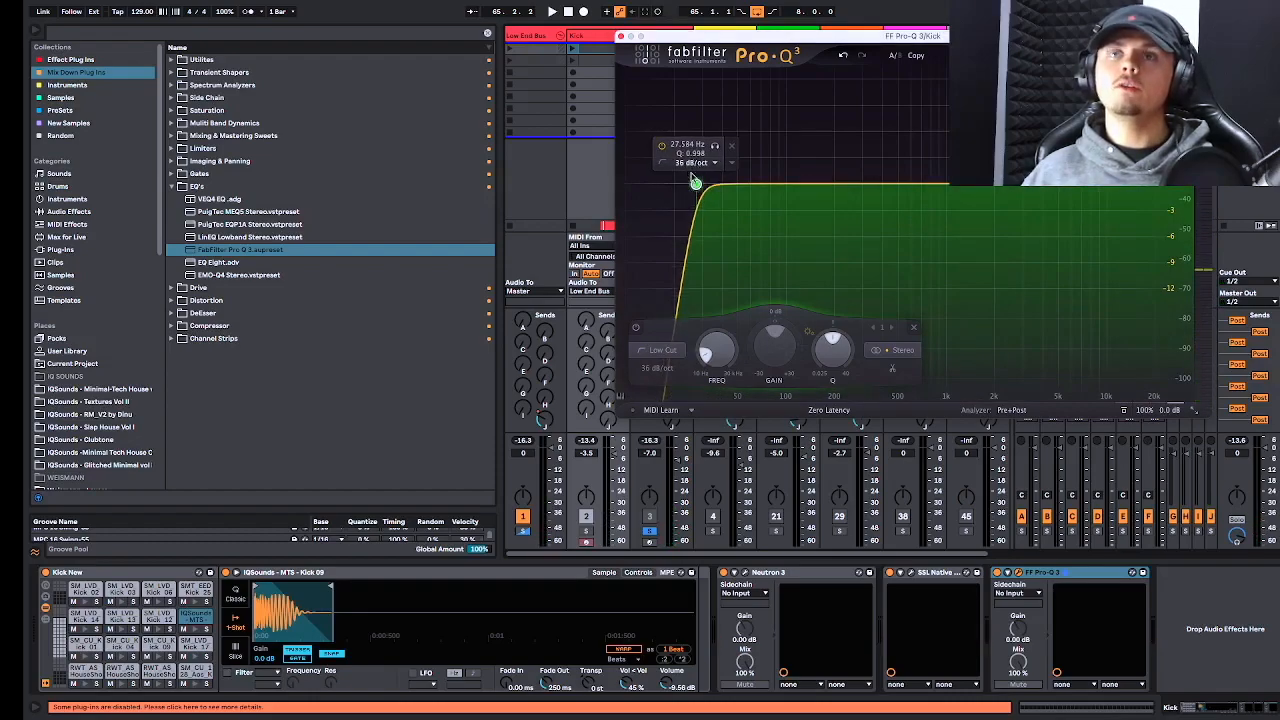
Solo and play the Kick, add a gentle bell boost just below 500 Hz, and try a wide bell cut near 13.5 kHz in Pro-Q 3.
click(583, 530)
key(space)
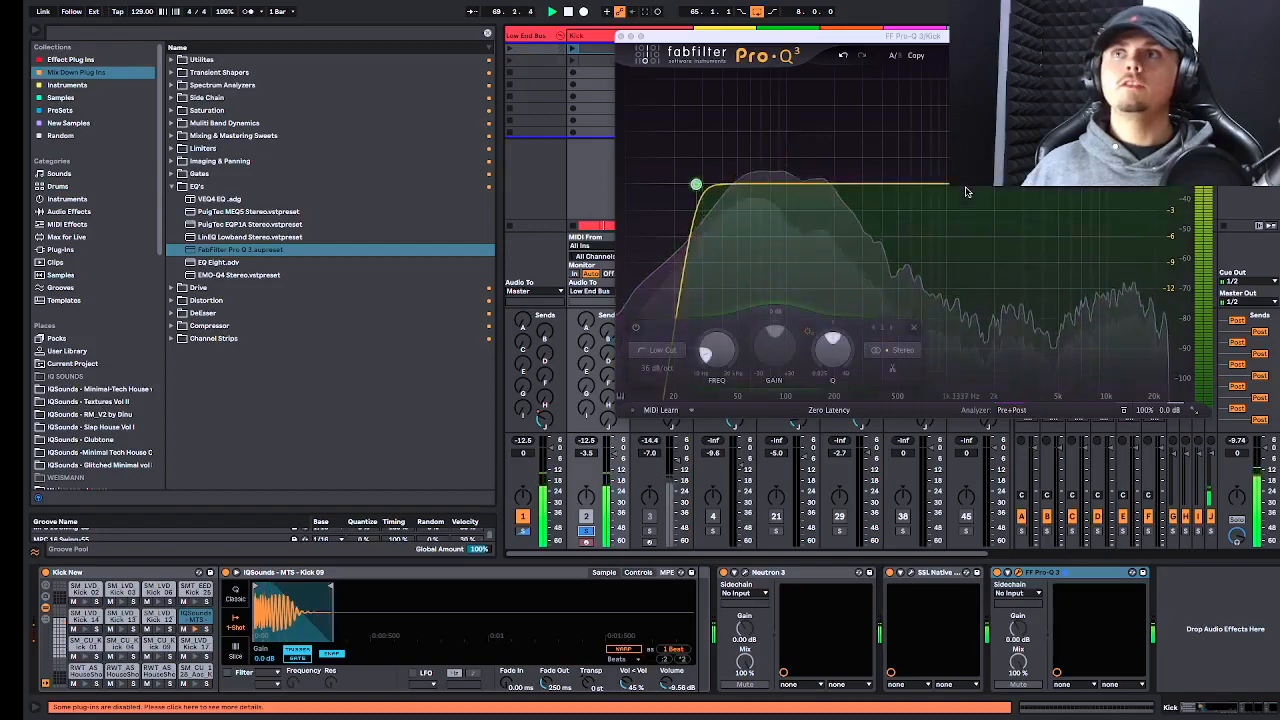
drag(977, 185, 1033, 178)
drag(1068, 122, 886, 172)
drag(1060, 185, 1129, 251)
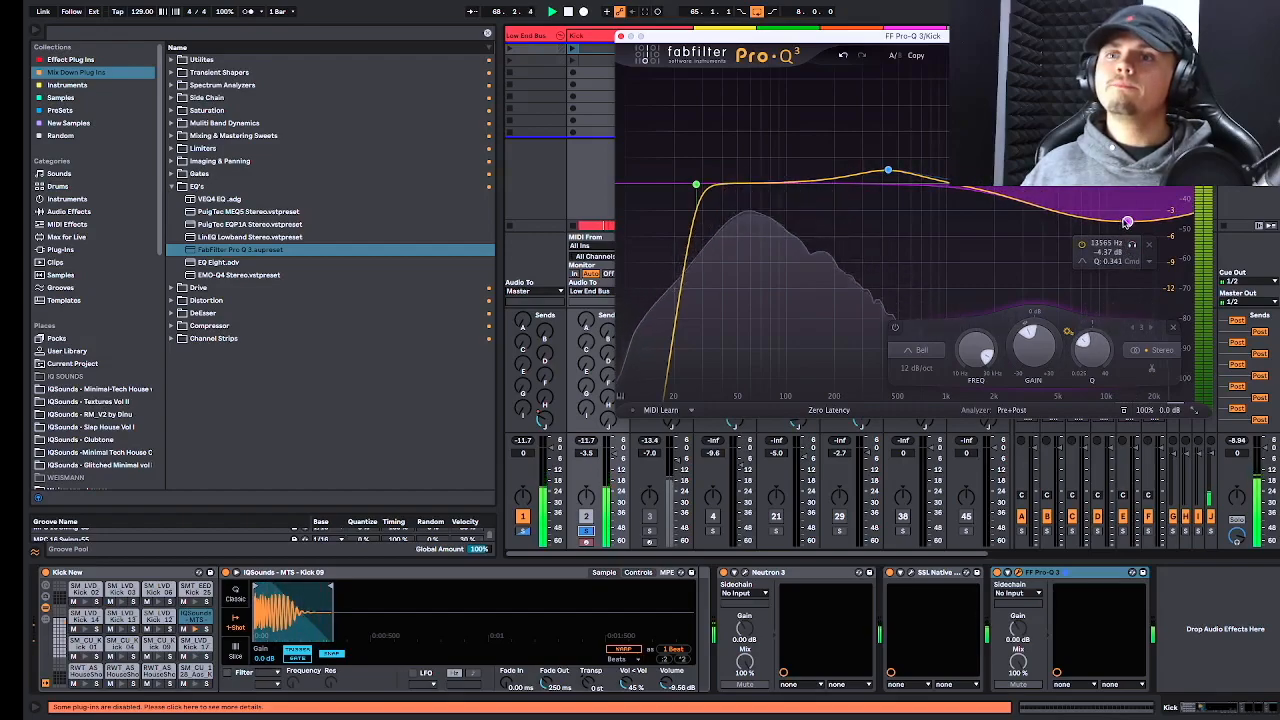
drag(1127, 222, 1123, 186)
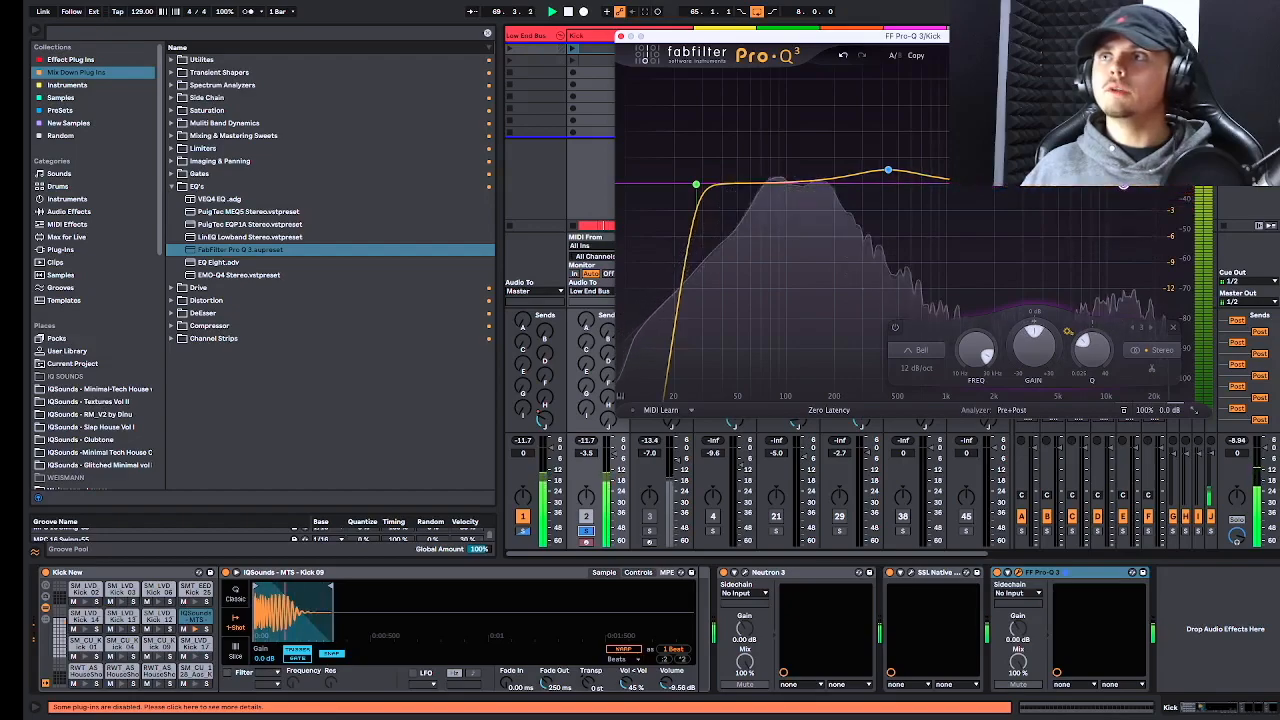
Fine-tune the Kick's bell boost to about 460 Hz and +1.68 dB in Pro-Q 3, stop playback, and close its window.
mouse_move(898, 172)
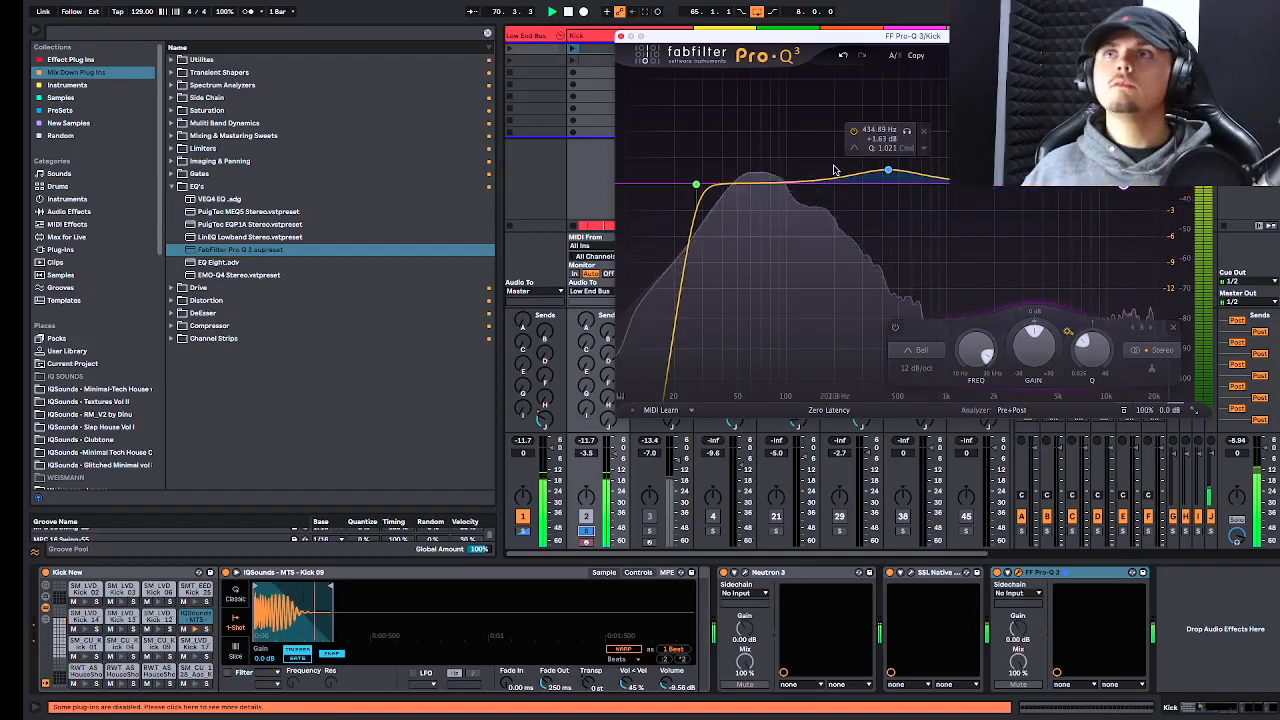
drag(889, 171, 896, 172)
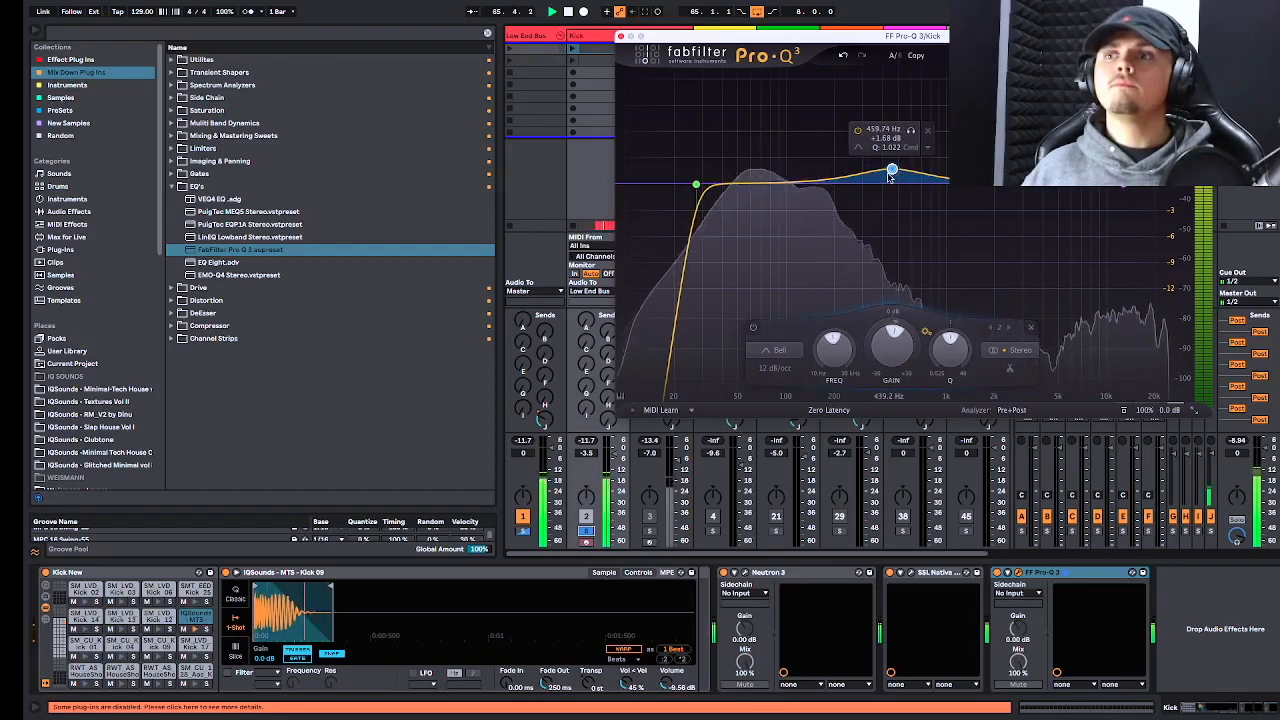
key(space)
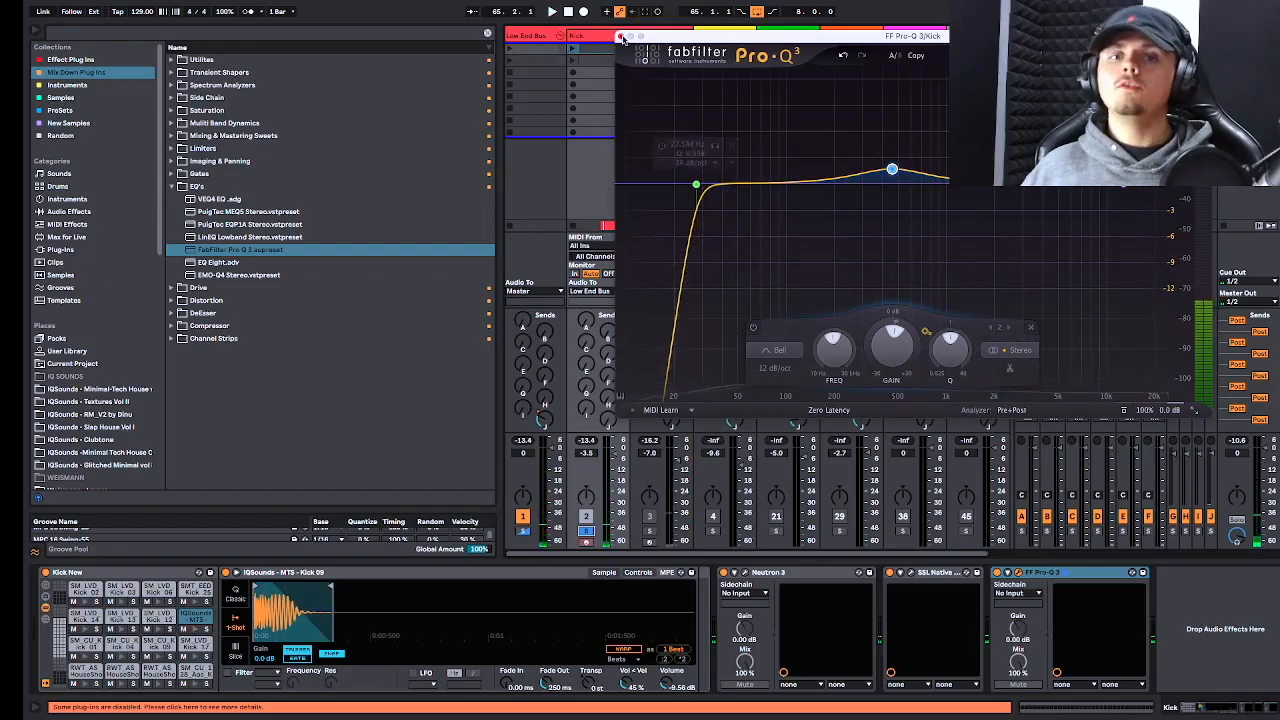
click(621, 36)
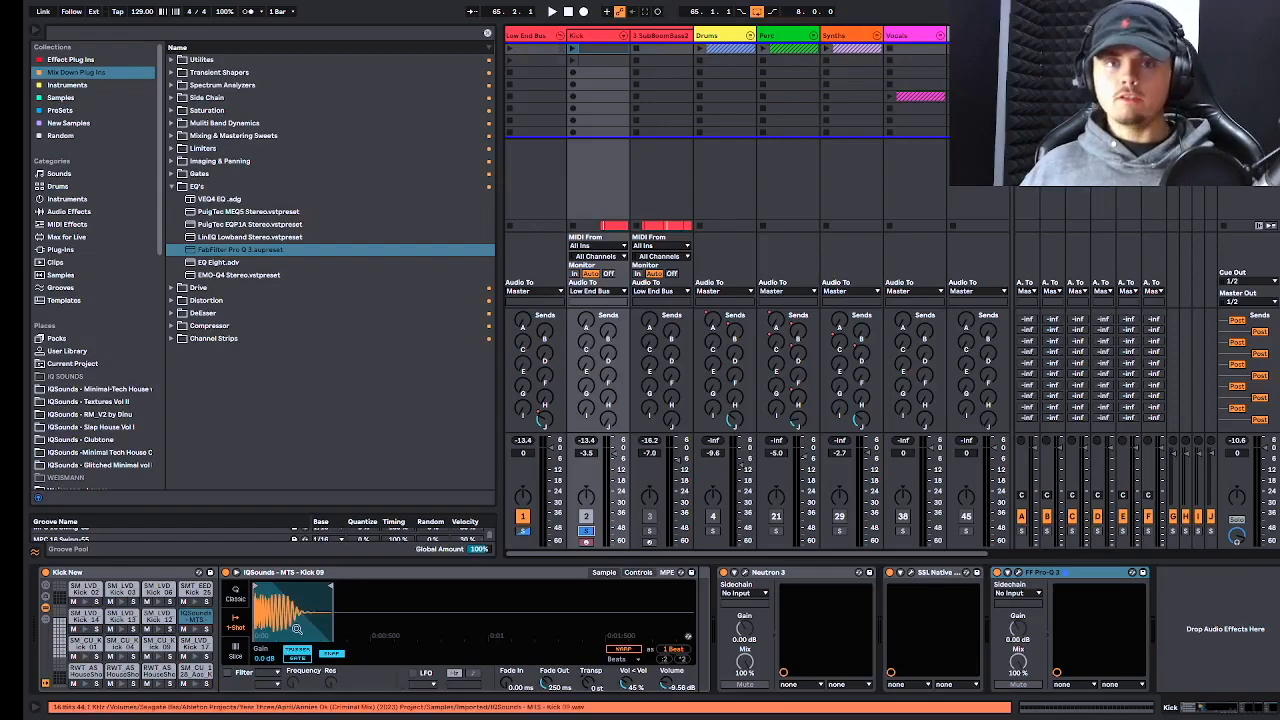
Zoom in on the kick sample's waveform to examine its tail, and search the browser for "refe".
scroll(297, 628, up, 6)
scroll(290, 628, down, 2)
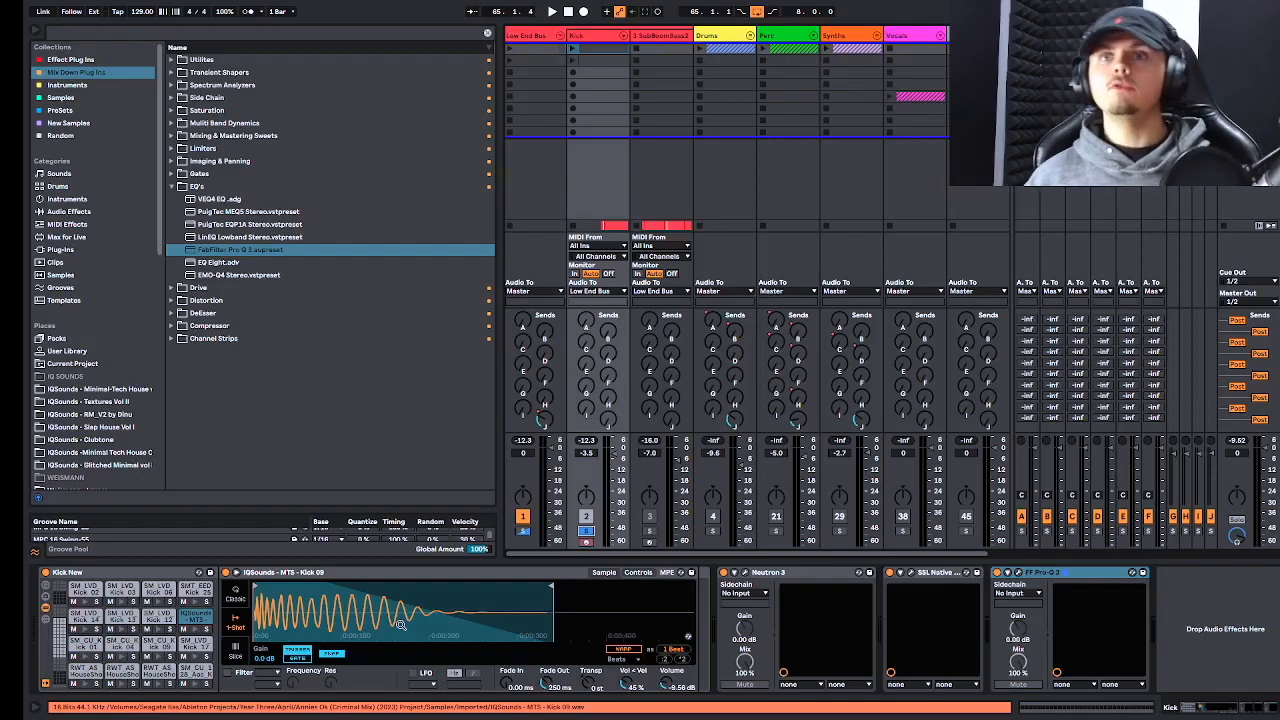
key(ctrl+f)
text(refe)
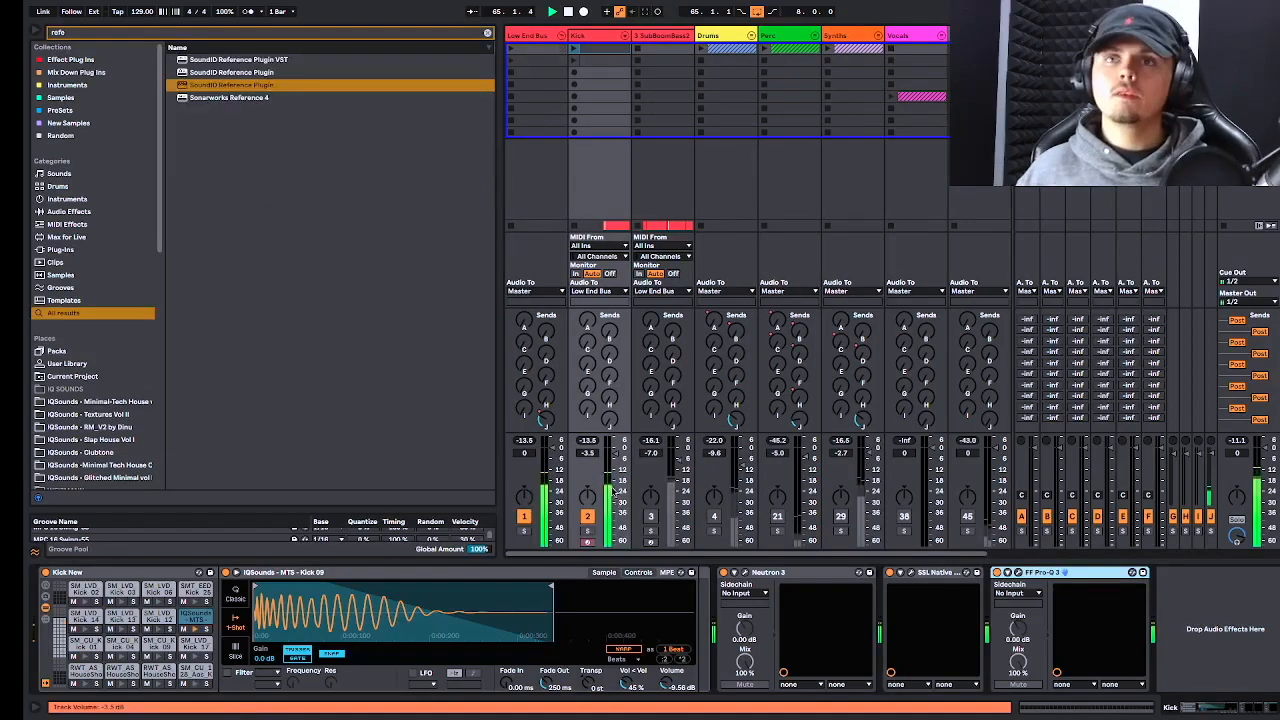
Set the Kick track's volume to -2.5 dB while checking its level in playback.
key(space)
click(588, 453)
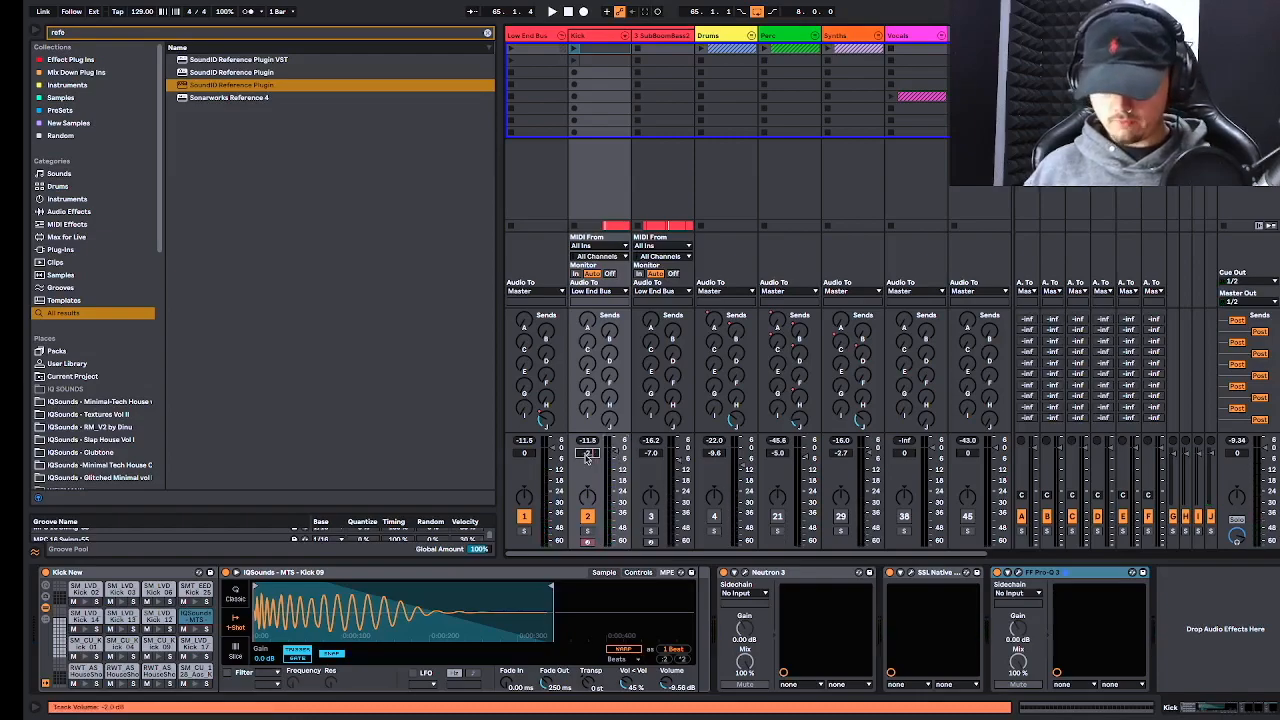
key(space)
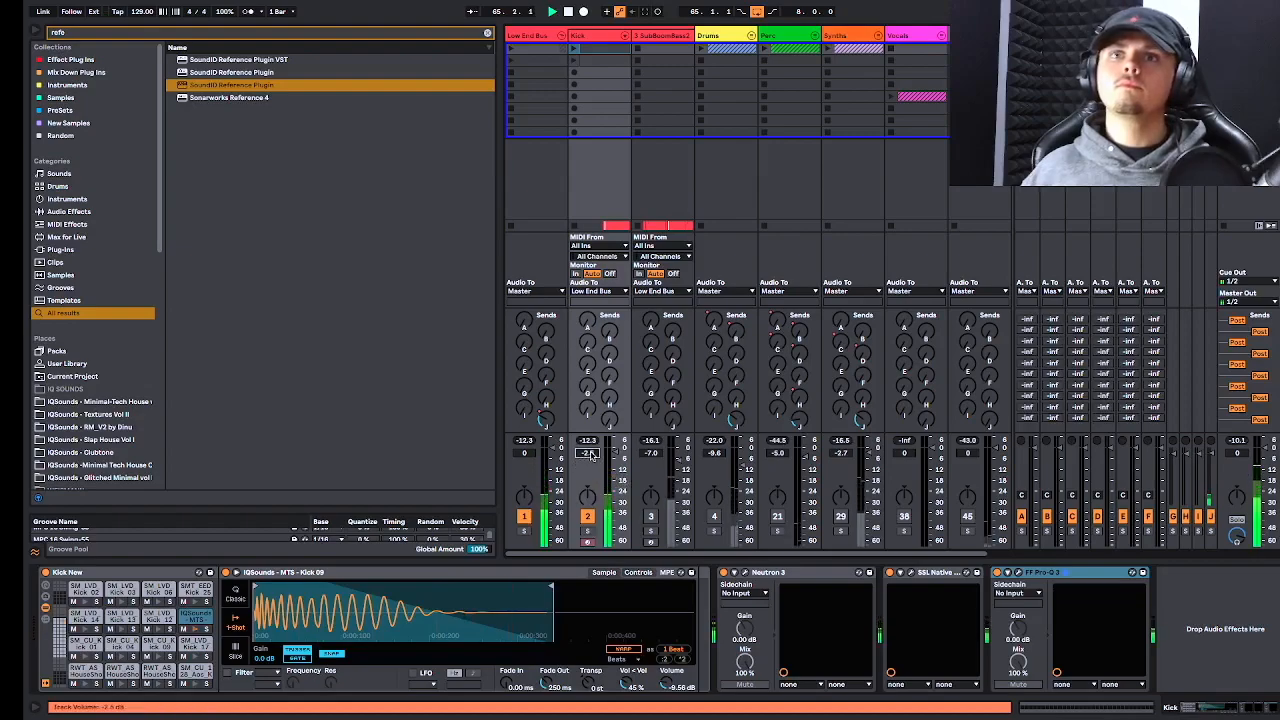
key(space)
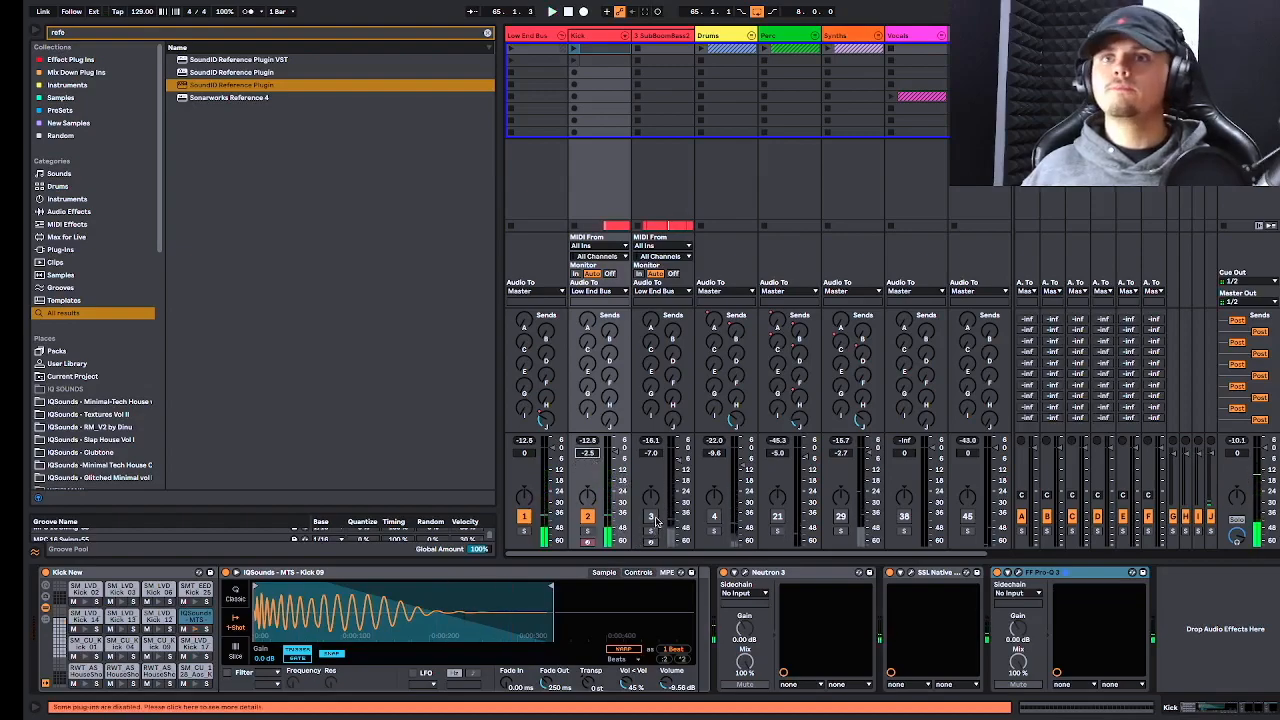
Activate and select the SubBoomBass2 track, and switch on its SSL Native compressor while listening to it with the kick.
click(650, 516)
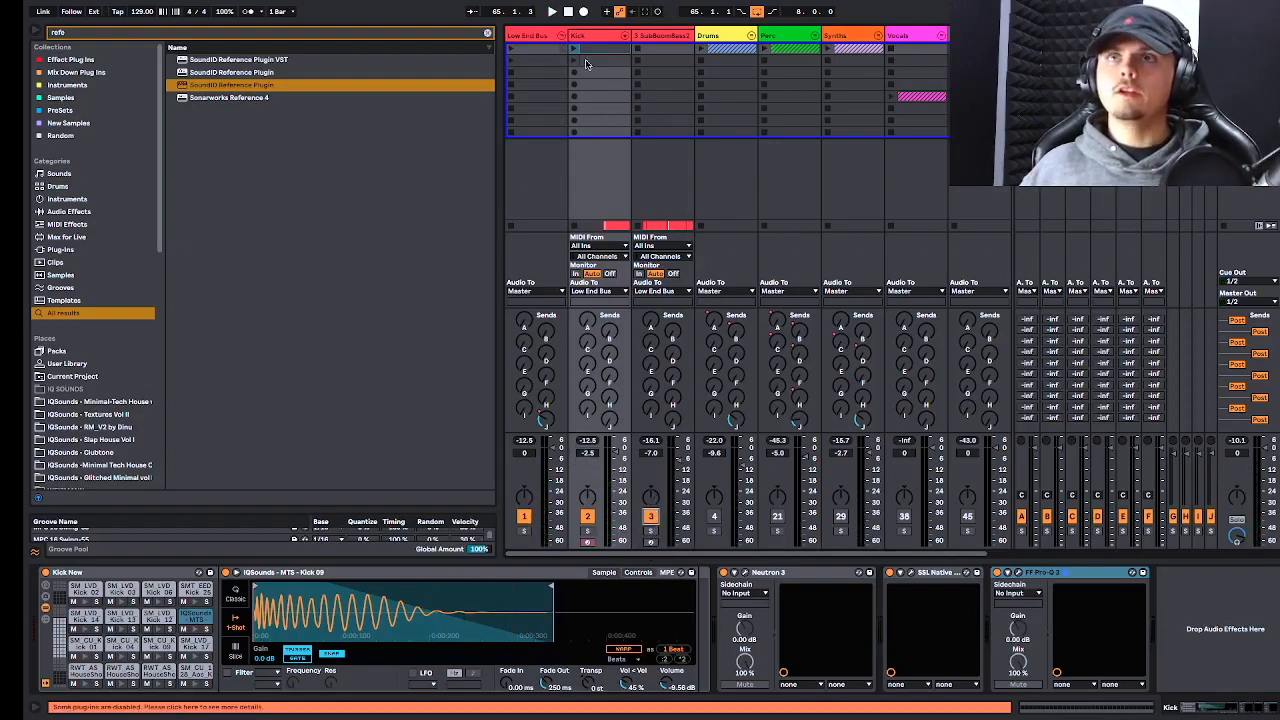
click(650, 37)
key(space)
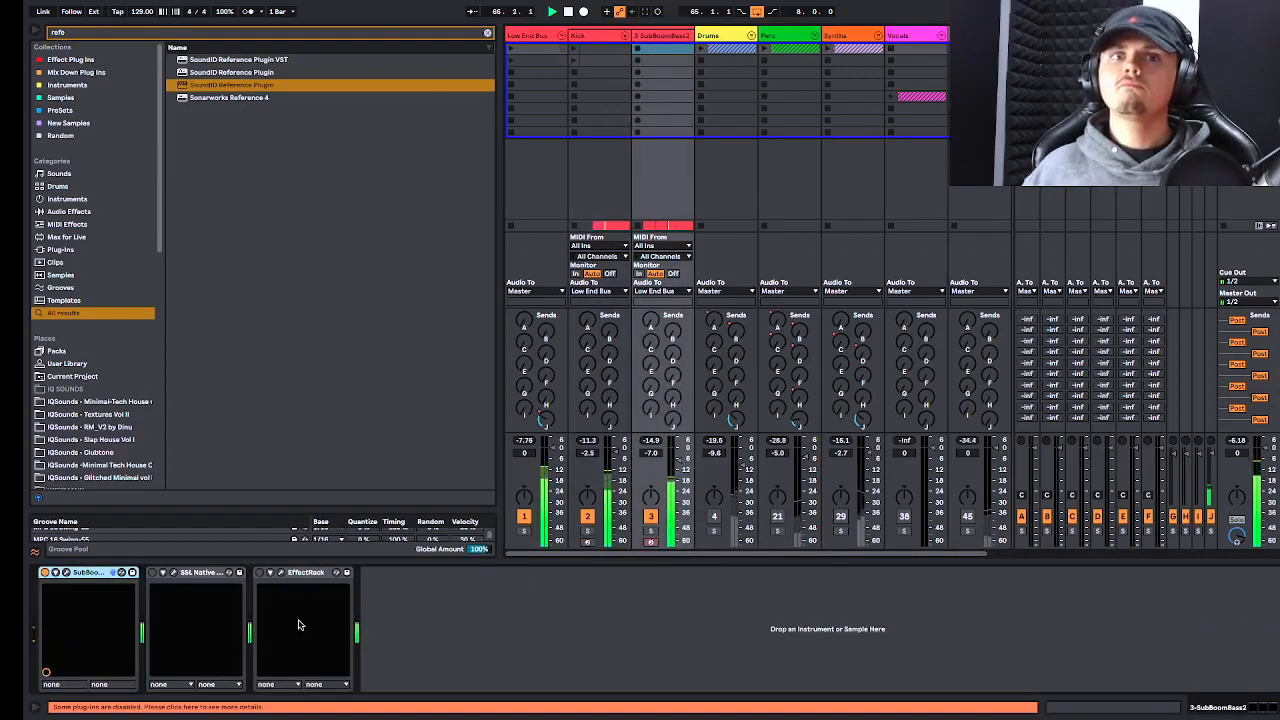
click(190, 572)
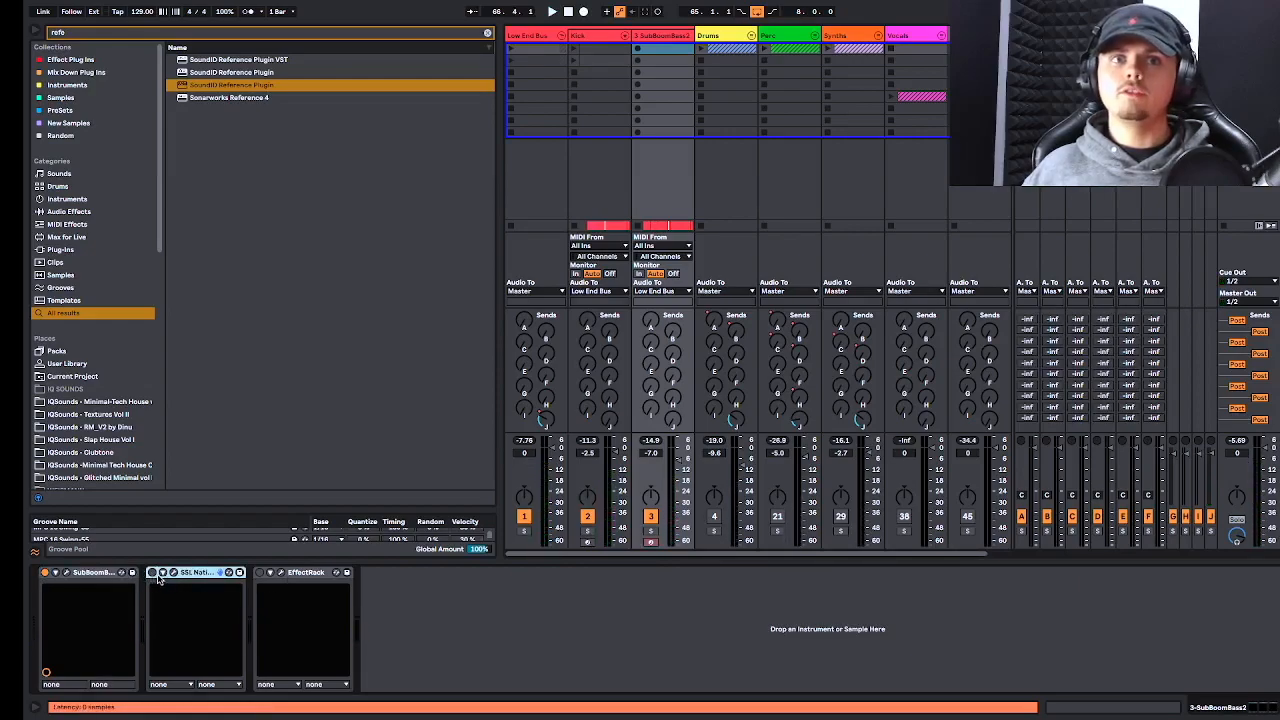
click(174, 572)
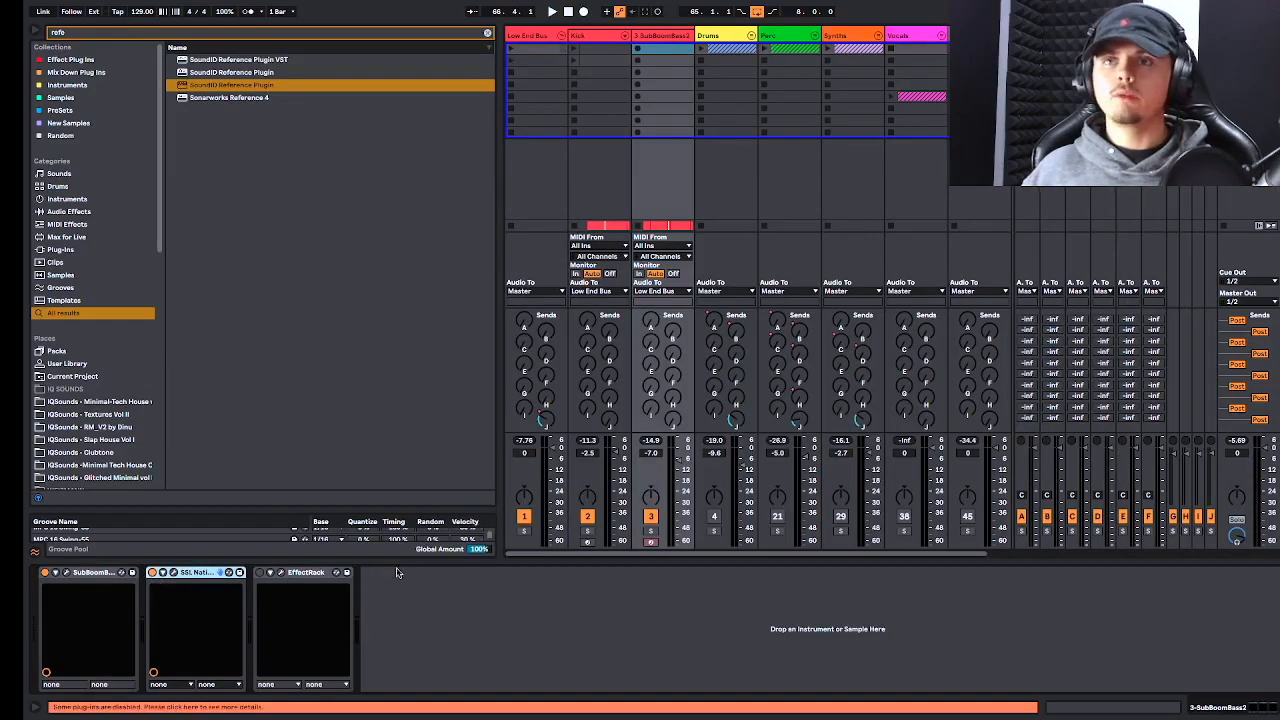
key(space)
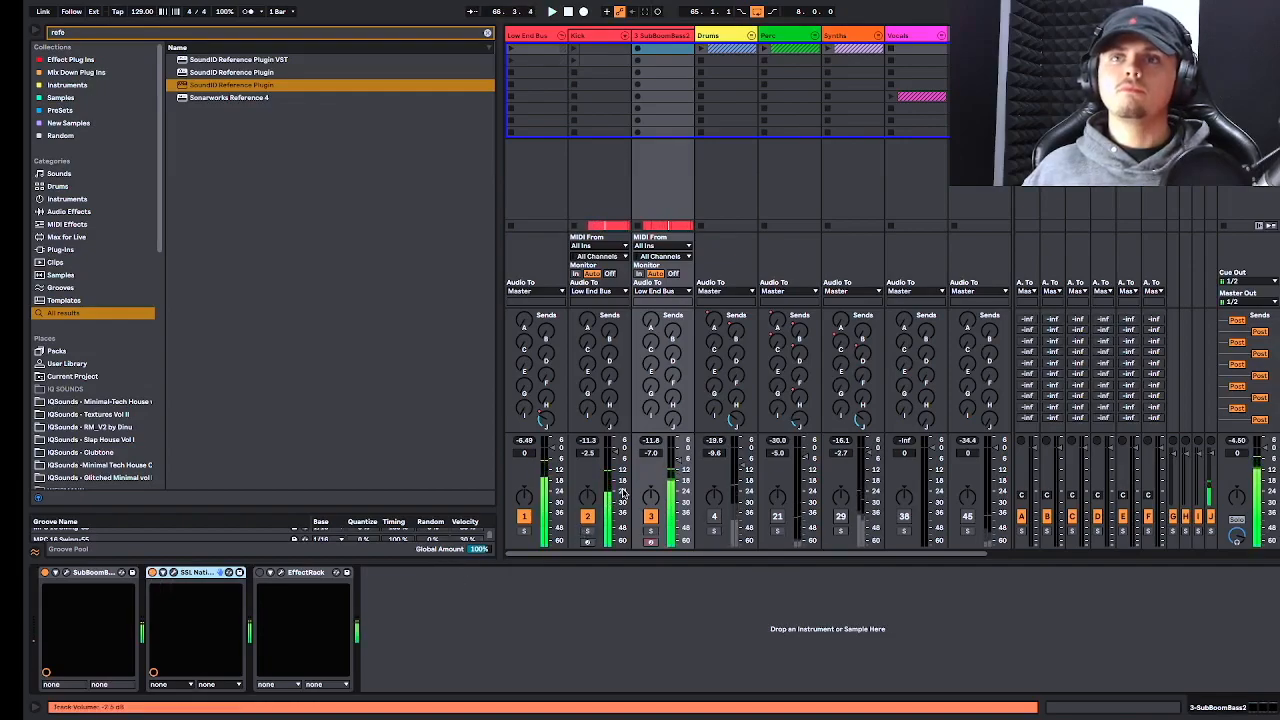
key(space)
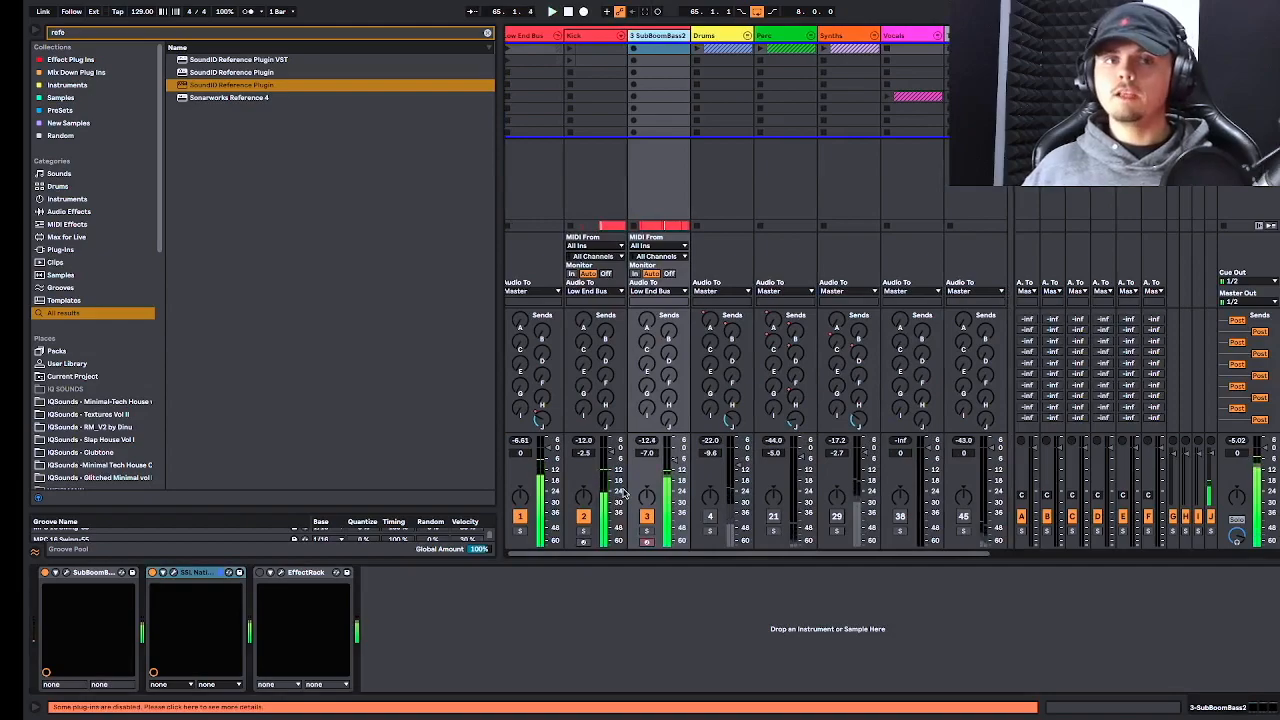
Set the SubBoomBass2 track's volume to -9 dB and check the X-Comp's Bass - Big Bass compression during playback.
click(173, 573)
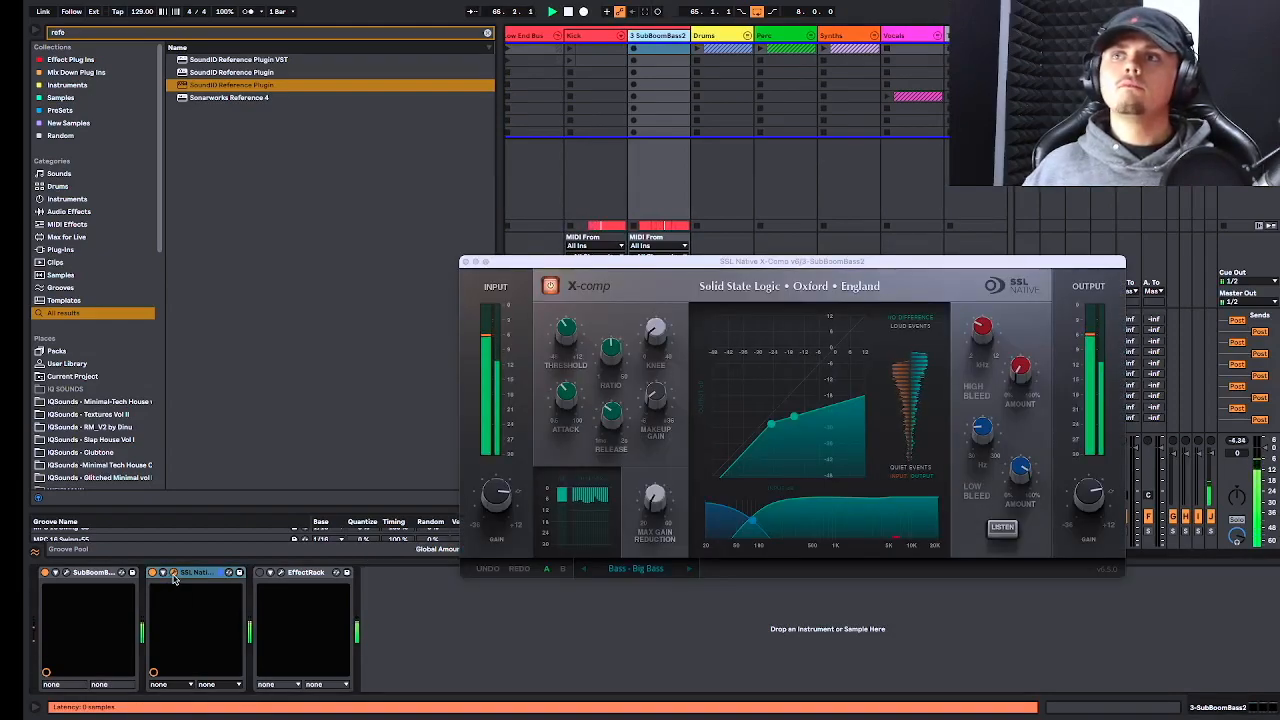
key(space)
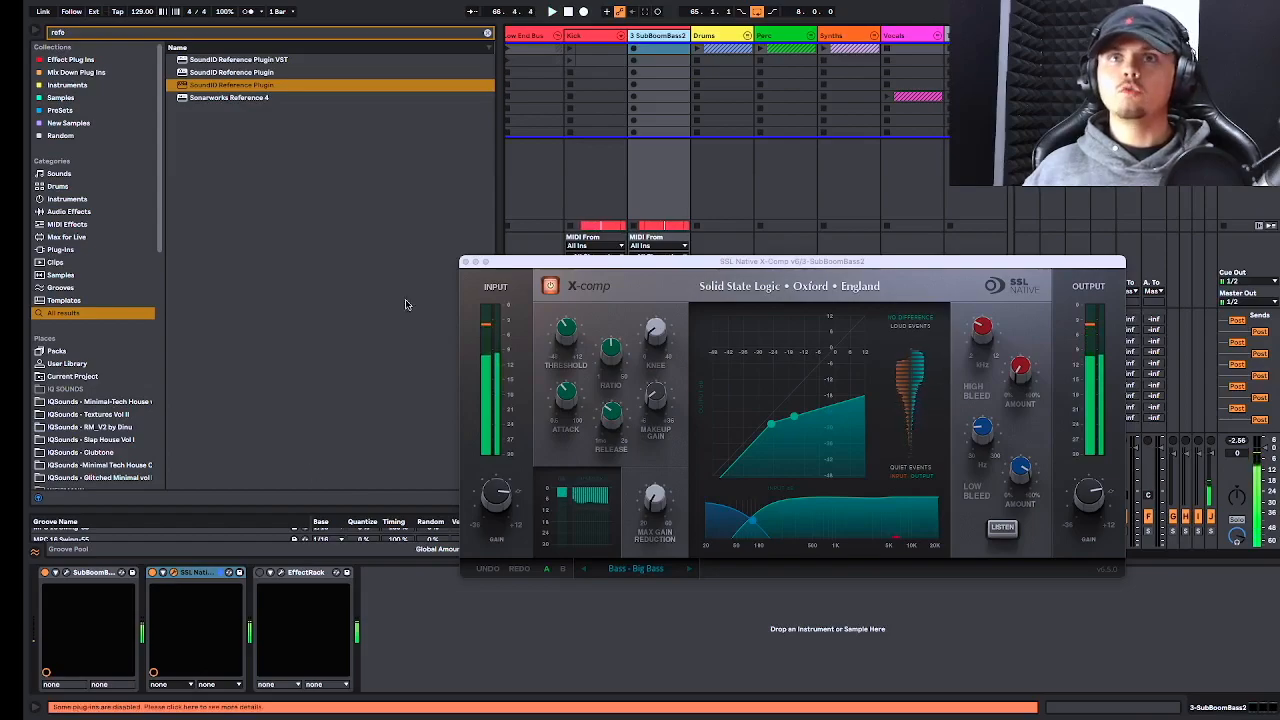
click(465, 263)
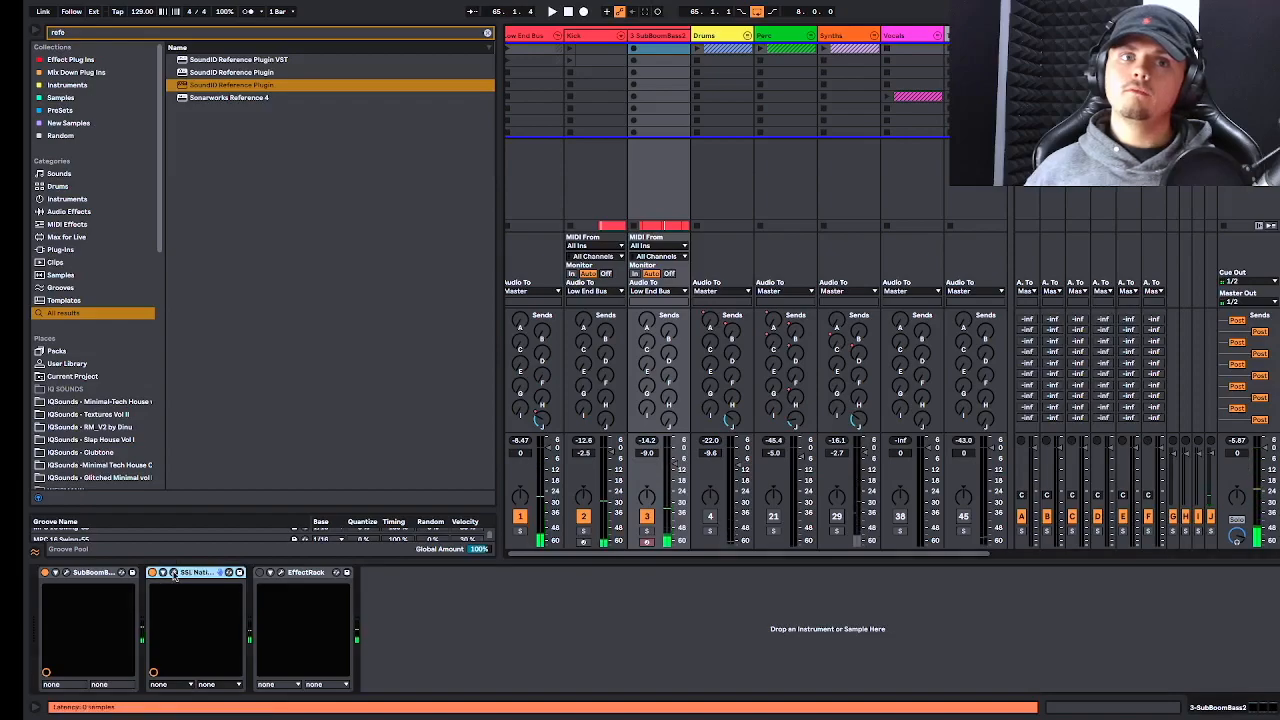
click(174, 573)
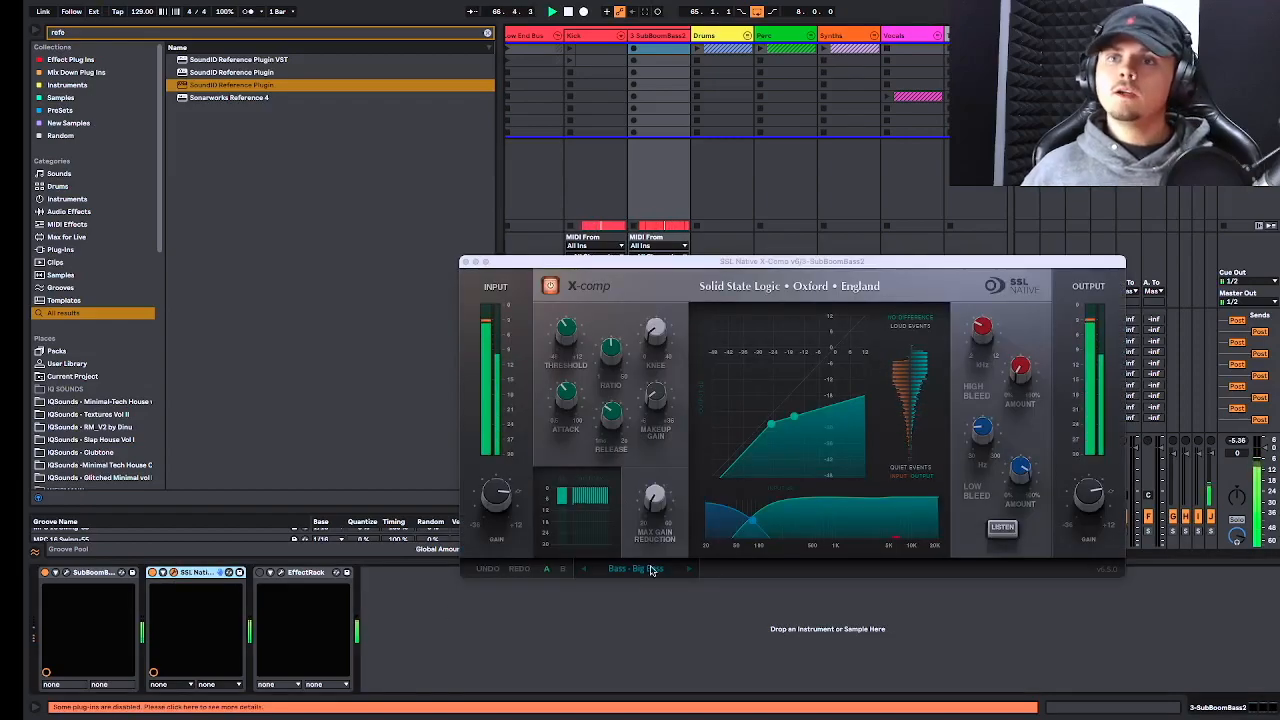
key(space)
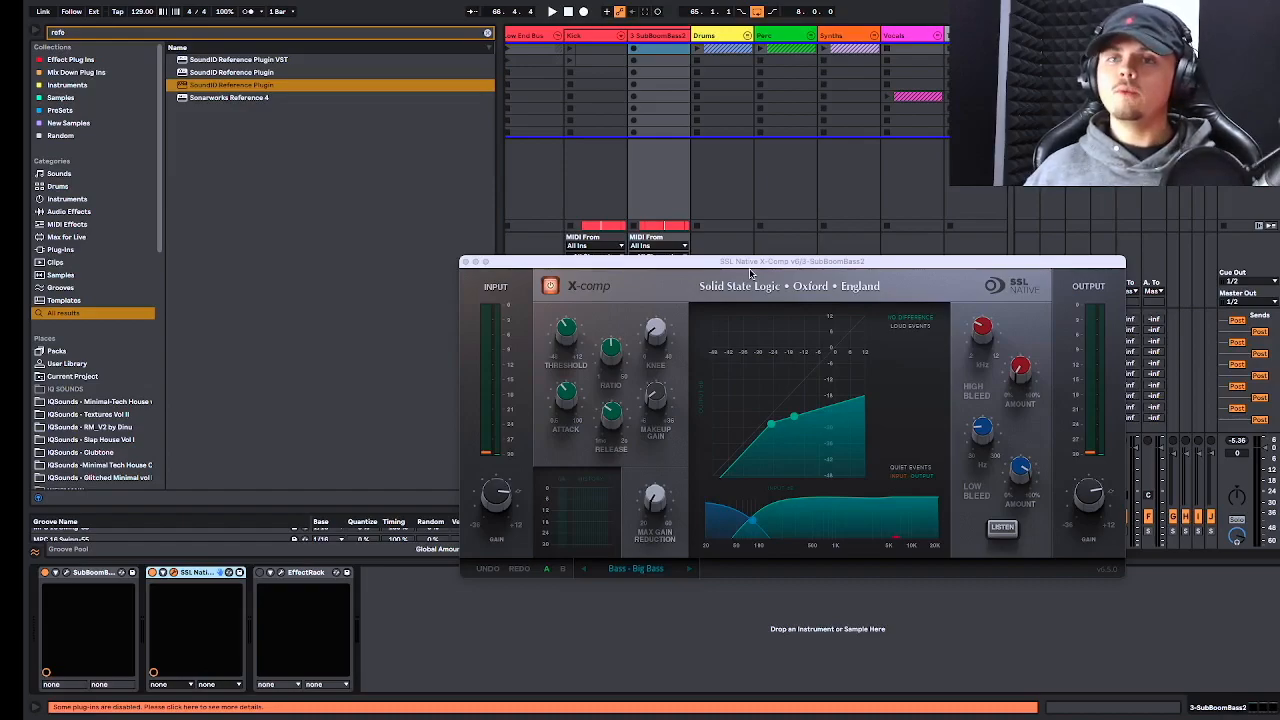
Move the X-Comp window off the mixer and compare the bass with the compressor bypassed and enabled during playback.
mouse_move(1090, 496)
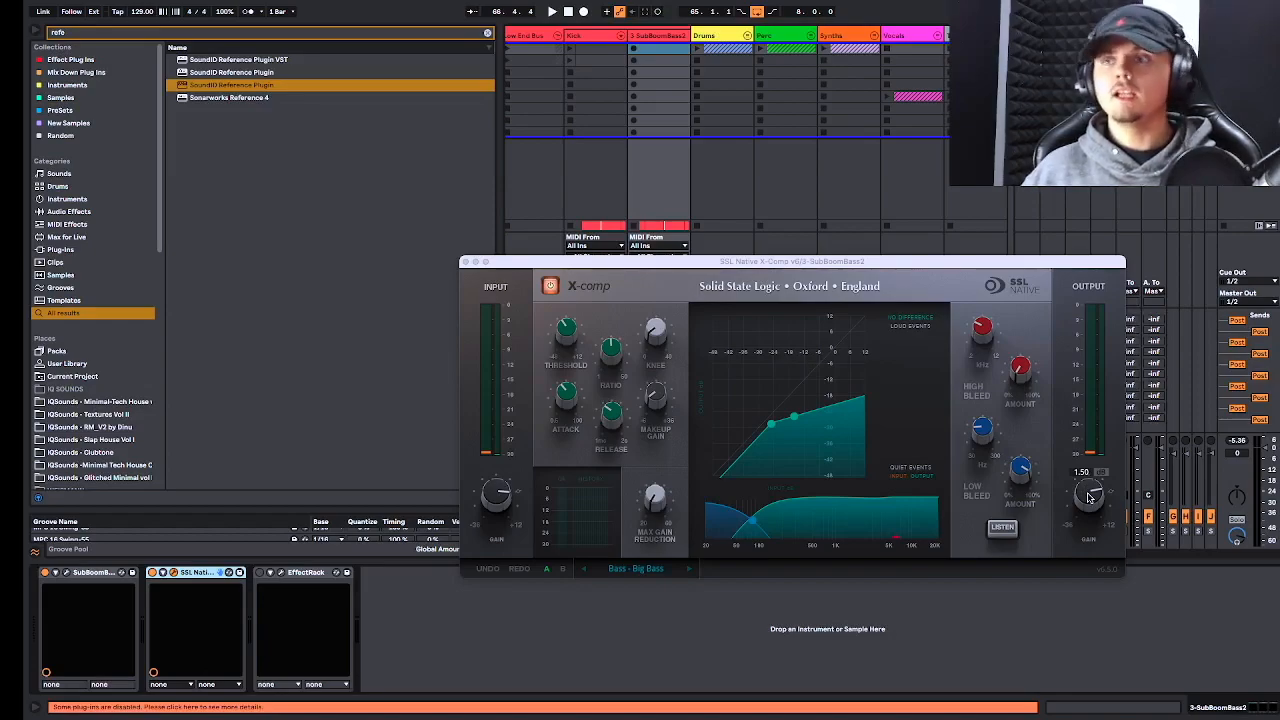
key(space)
drag(563, 261, 836, 151)
key(space)
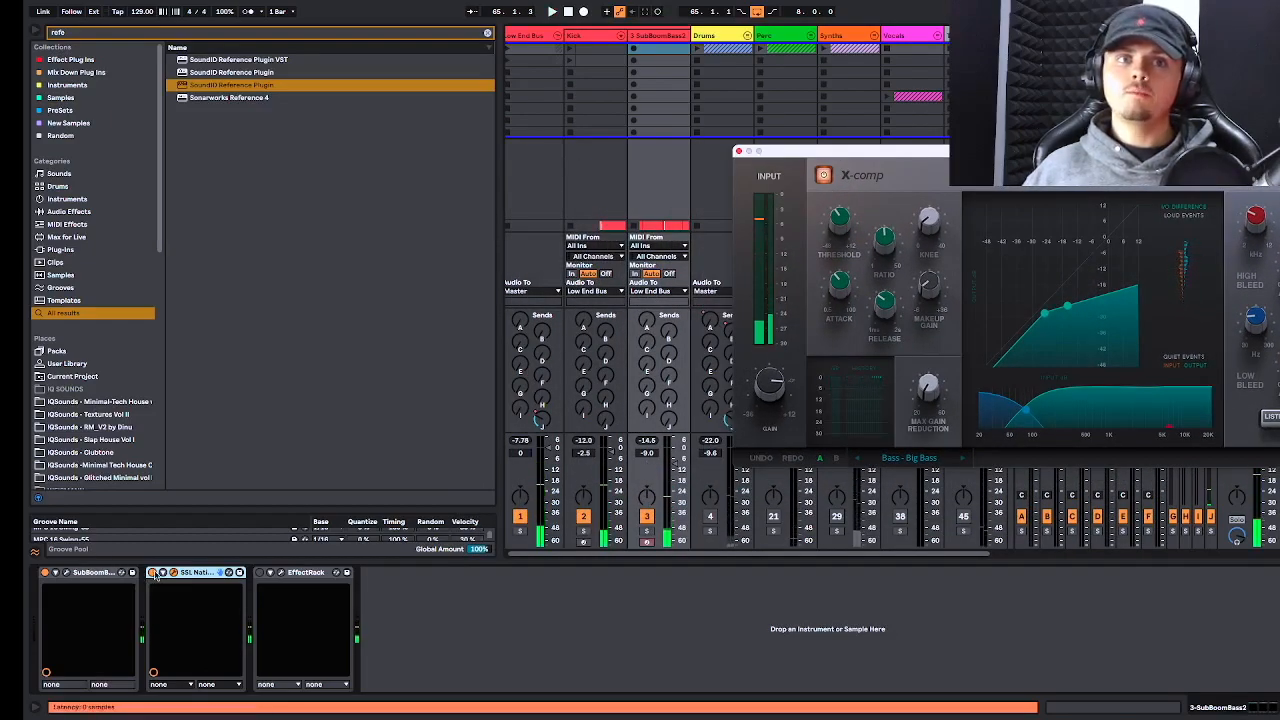
key(space)
click(153, 573)
click(153, 573)
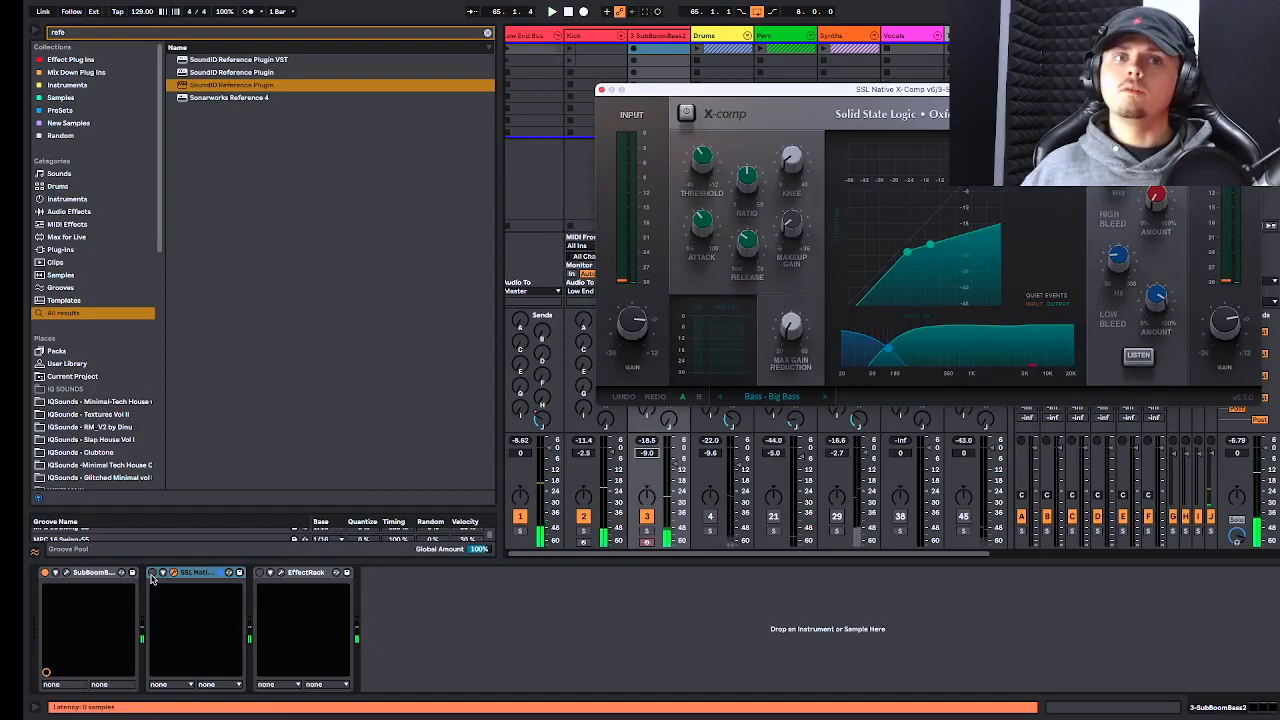
Lower the X-Comp's output gain to about -2.22 dB, using bypass comparisons to match the bass level.
mouse_move(1227, 327)
key(space)
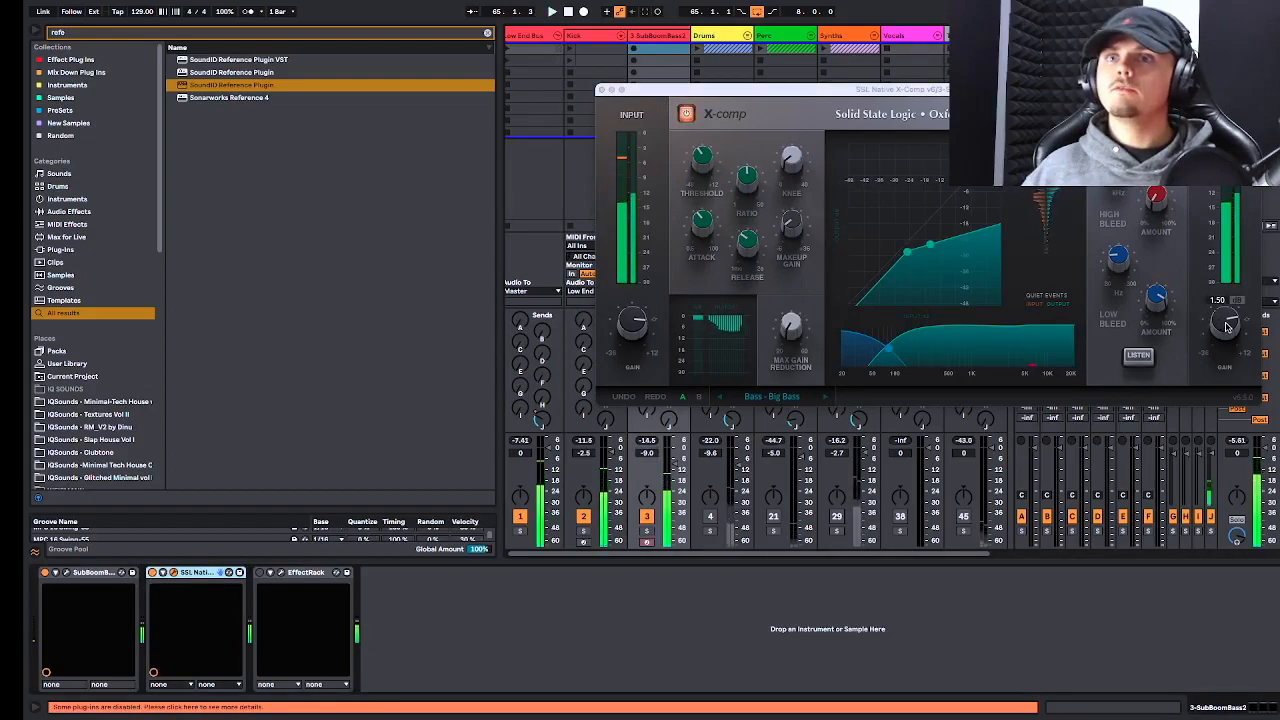
click(151, 573)
click(151, 573)
mouse_move(1222, 327)
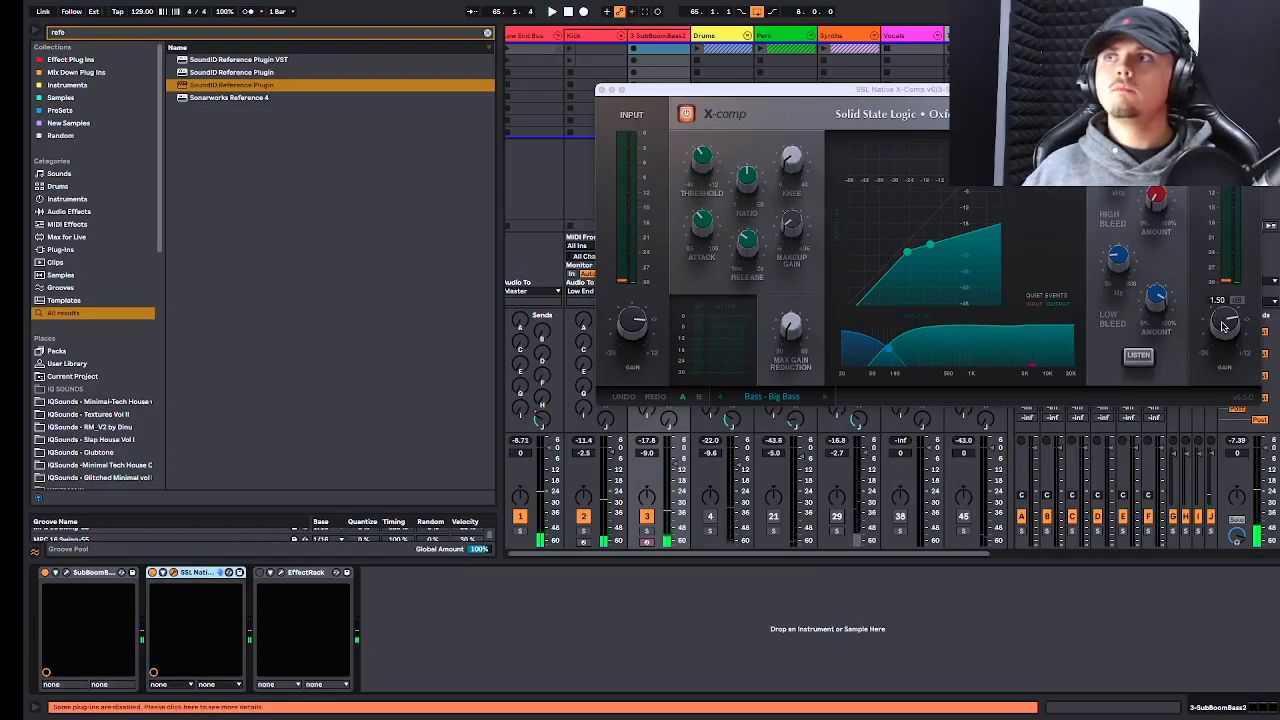
drag(1222, 327, 1224, 329)
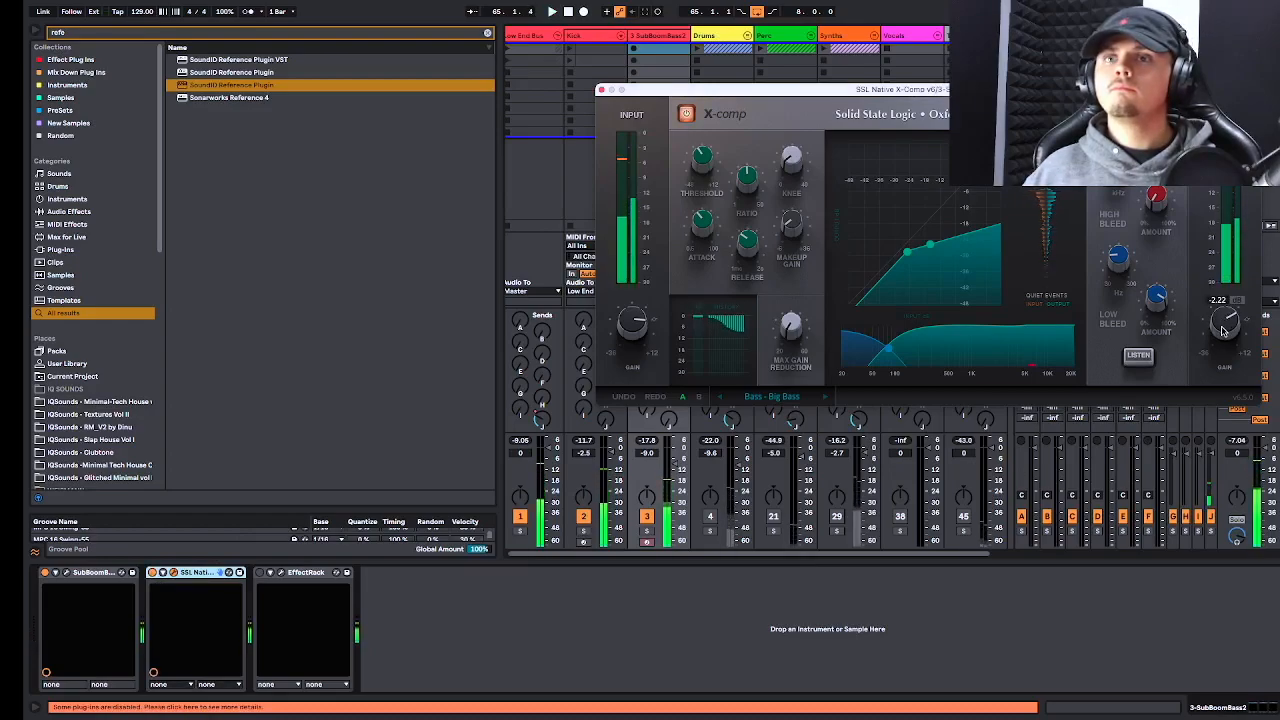
Recheck the bass with X-Comp bypassed and enabled, leave it enabled, and close its window.
click(151, 573)
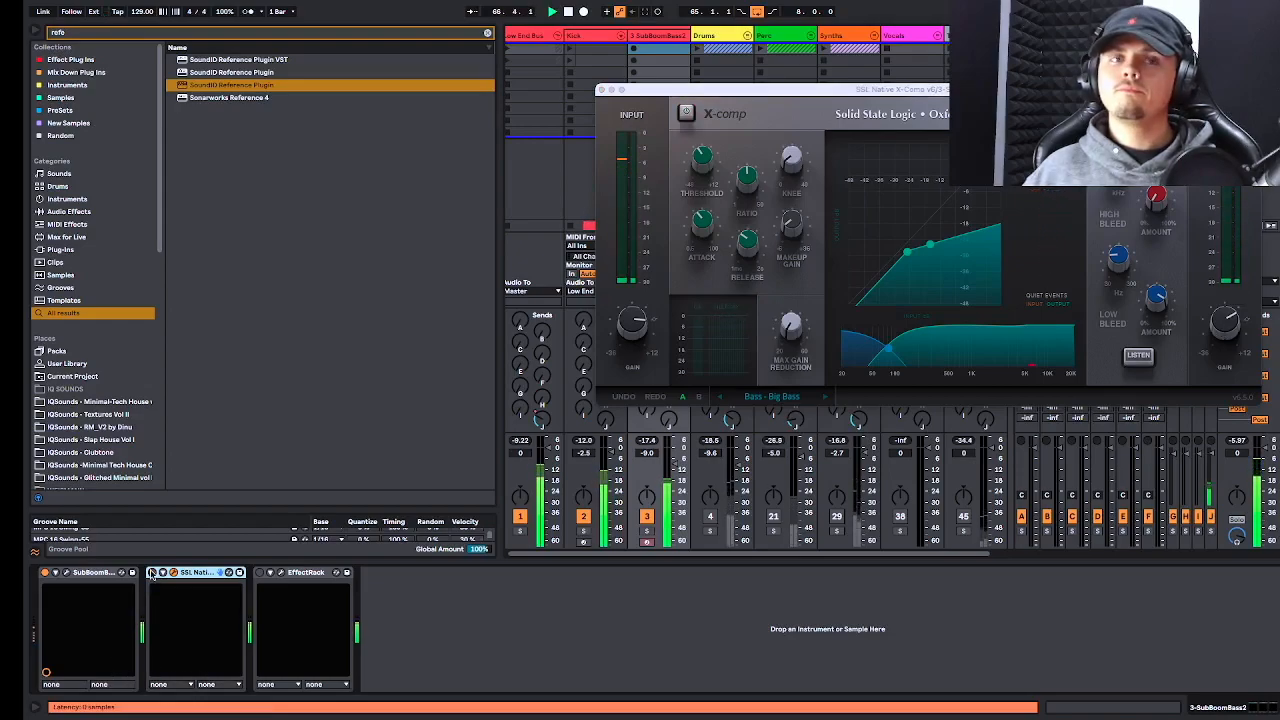
click(151, 573)
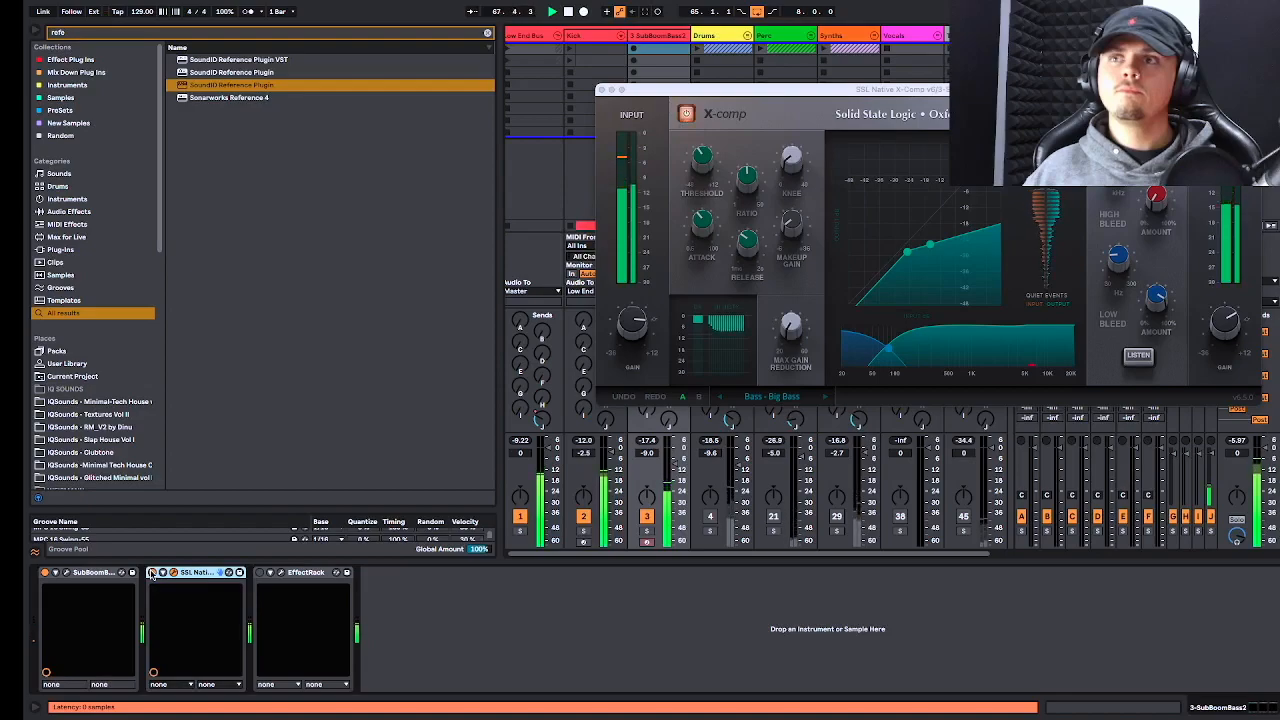
click(151, 573)
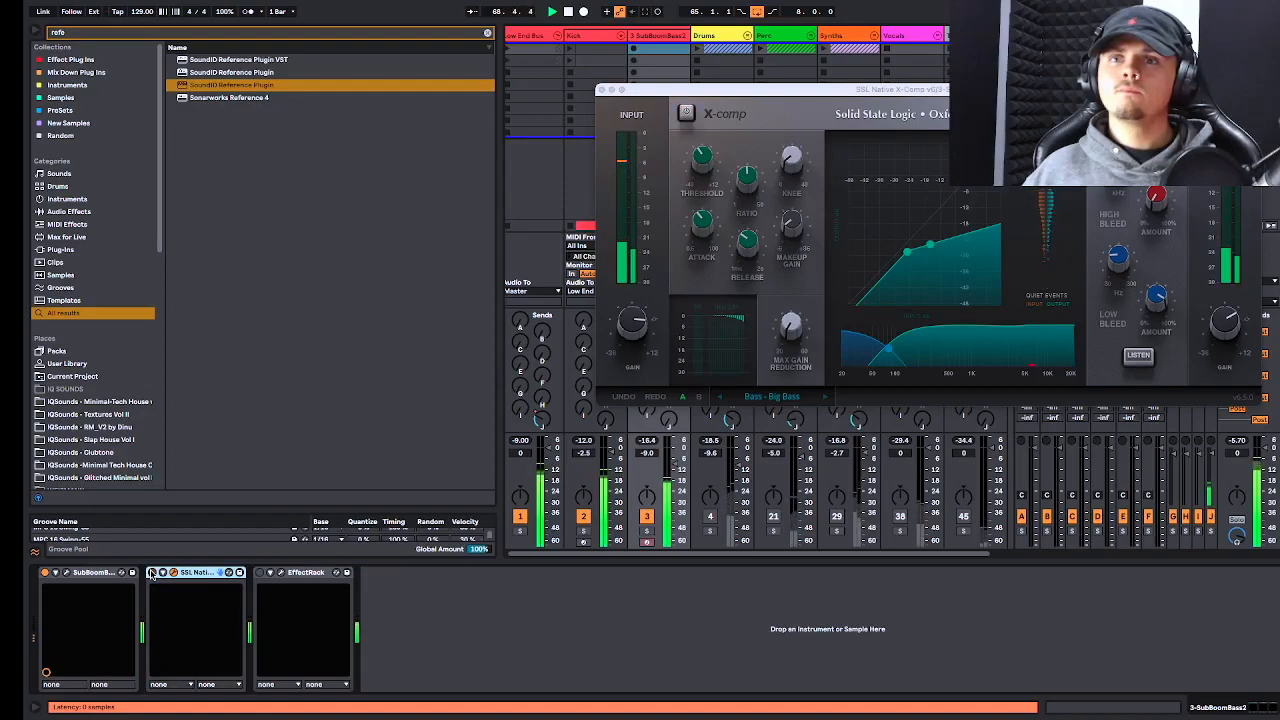
click(151, 573)
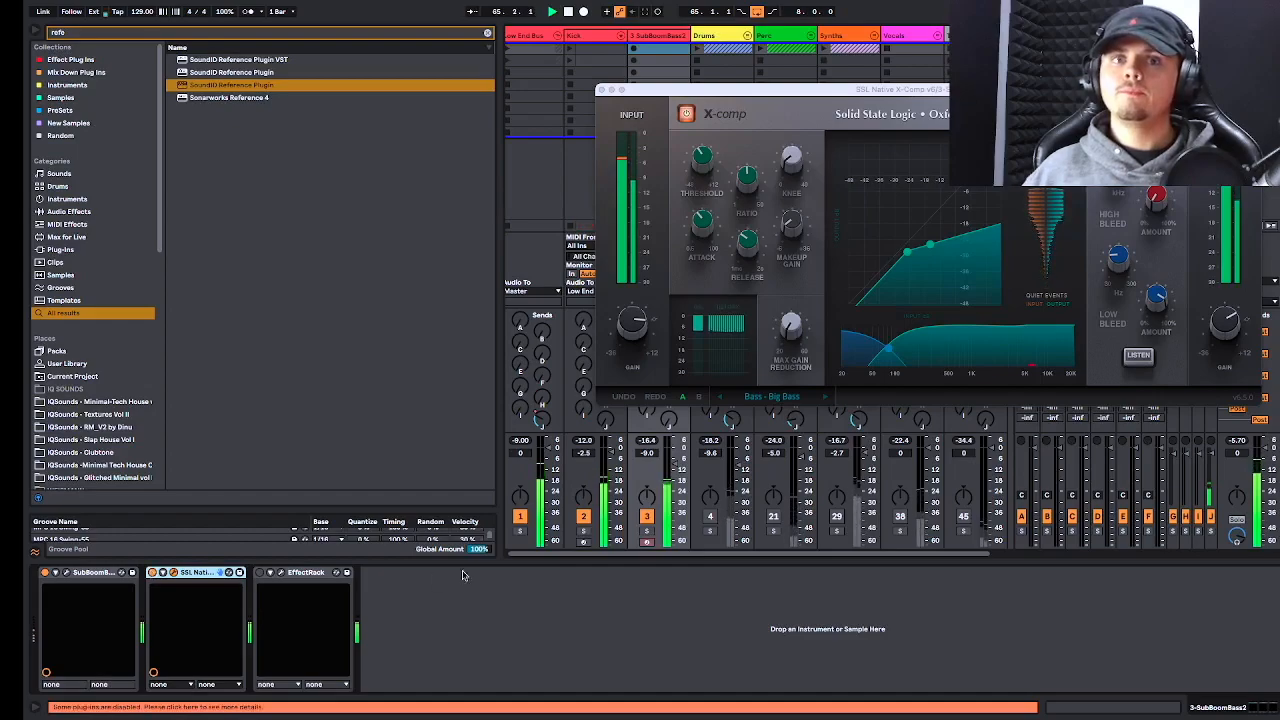
click(602, 90)
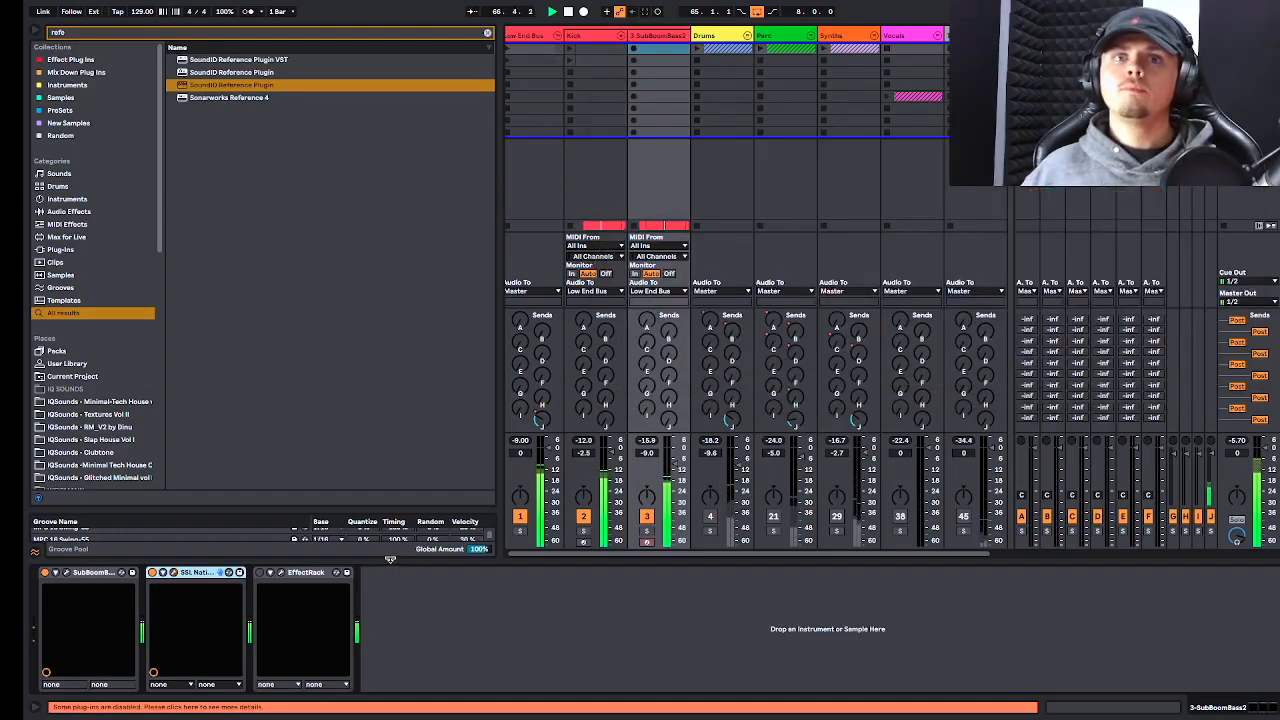
Switch on the SubBoomBass2 track's EffectRack, open it, and check the MicroShift's Focus frequency.
click(281, 572)
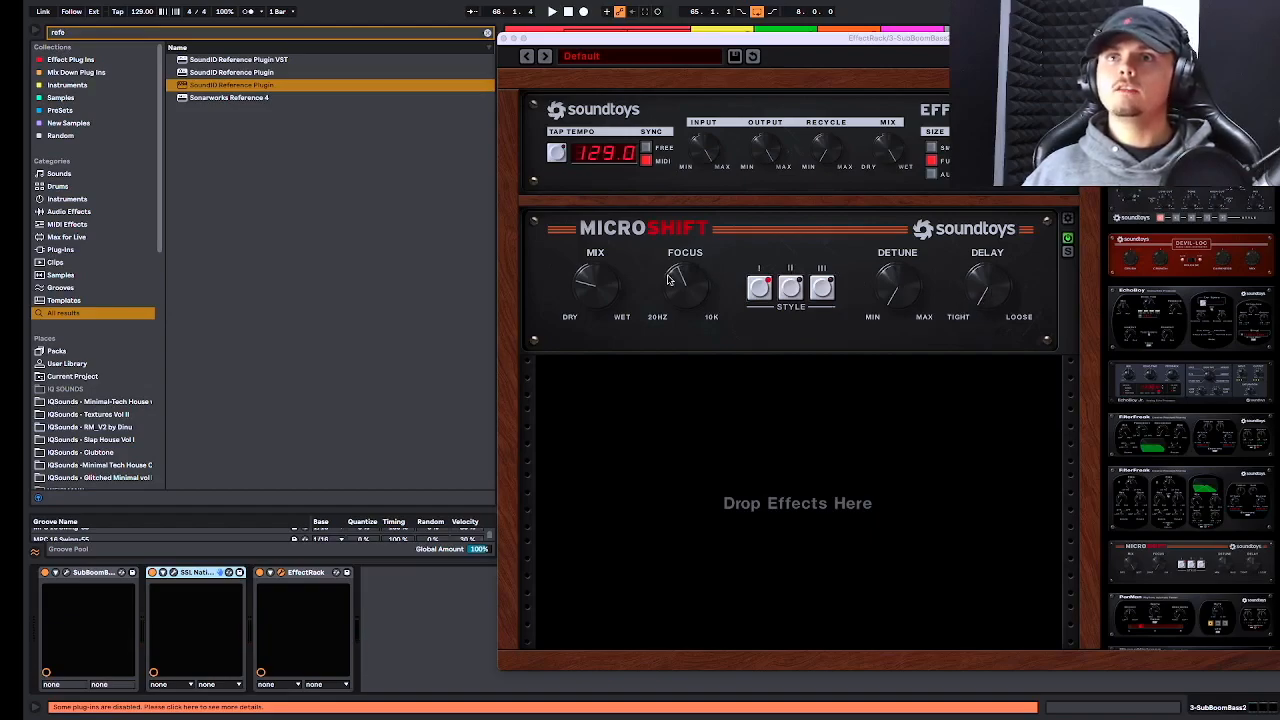
click(680, 293)
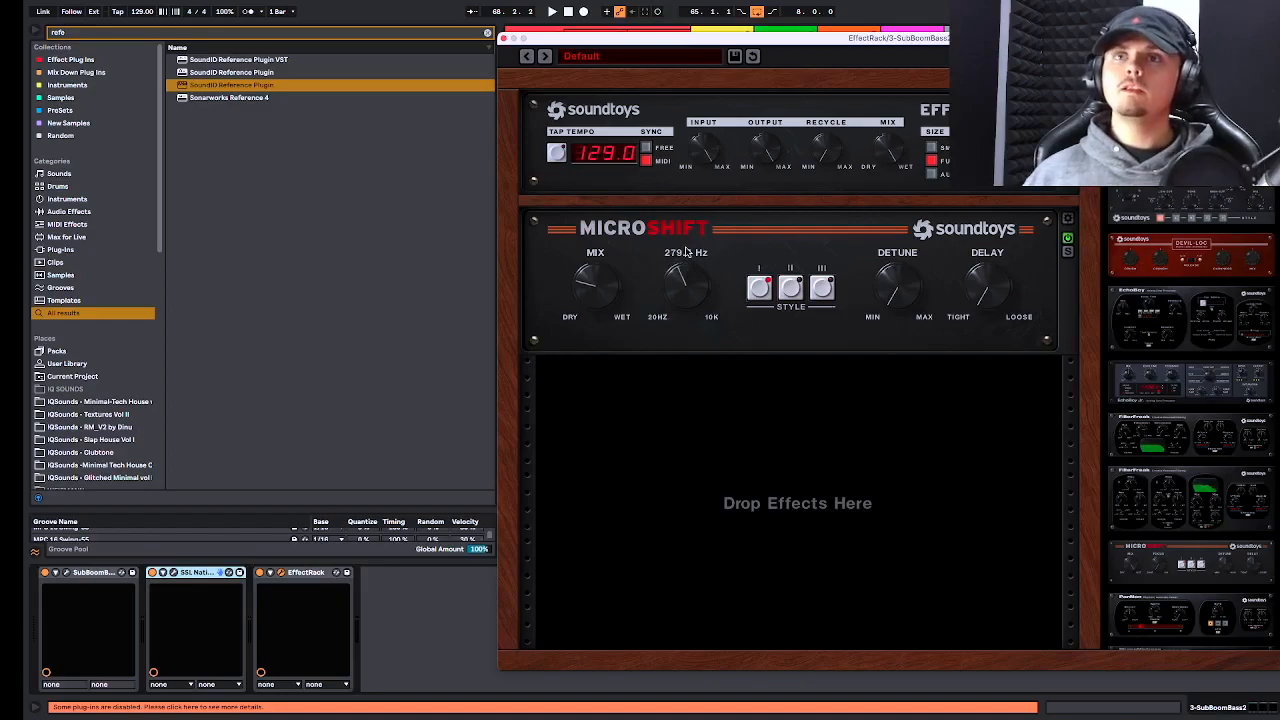
Clear the browser search and add FabFilter Pro-Q 3 after the EffectRack with a 48 dB/oct low cut just below 200 Hz.
click(487, 32)
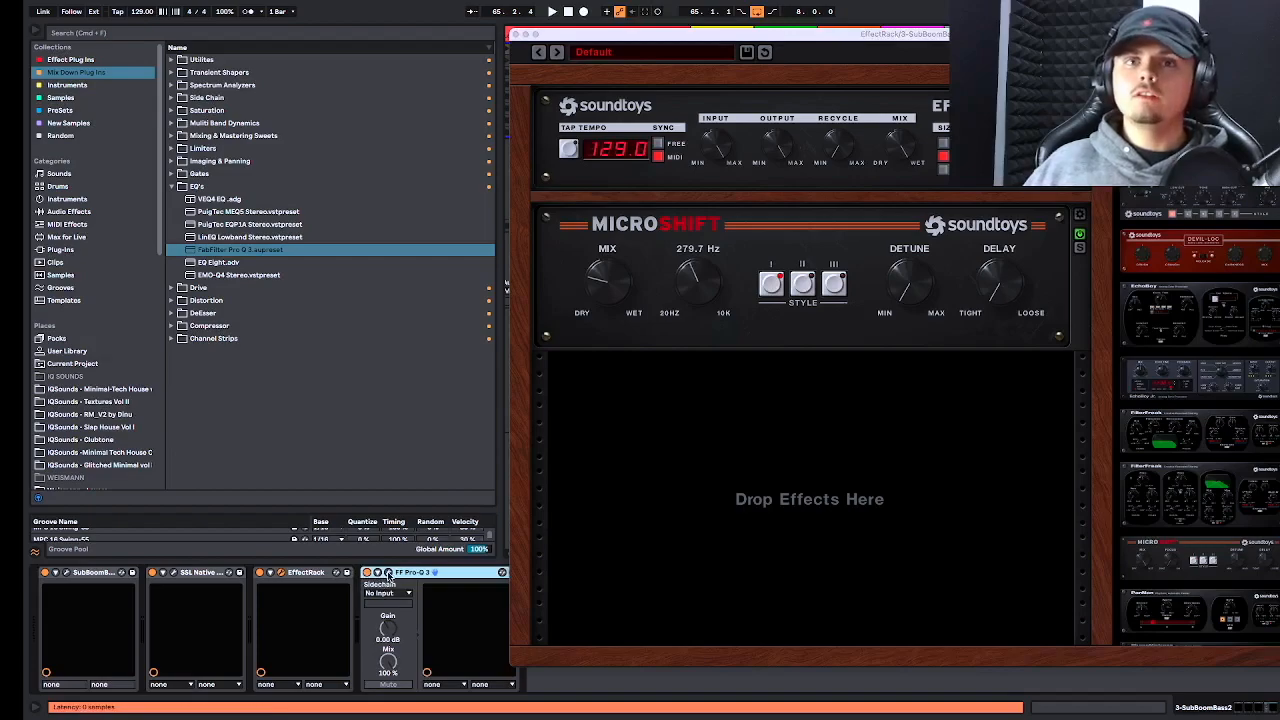
click(388, 573)
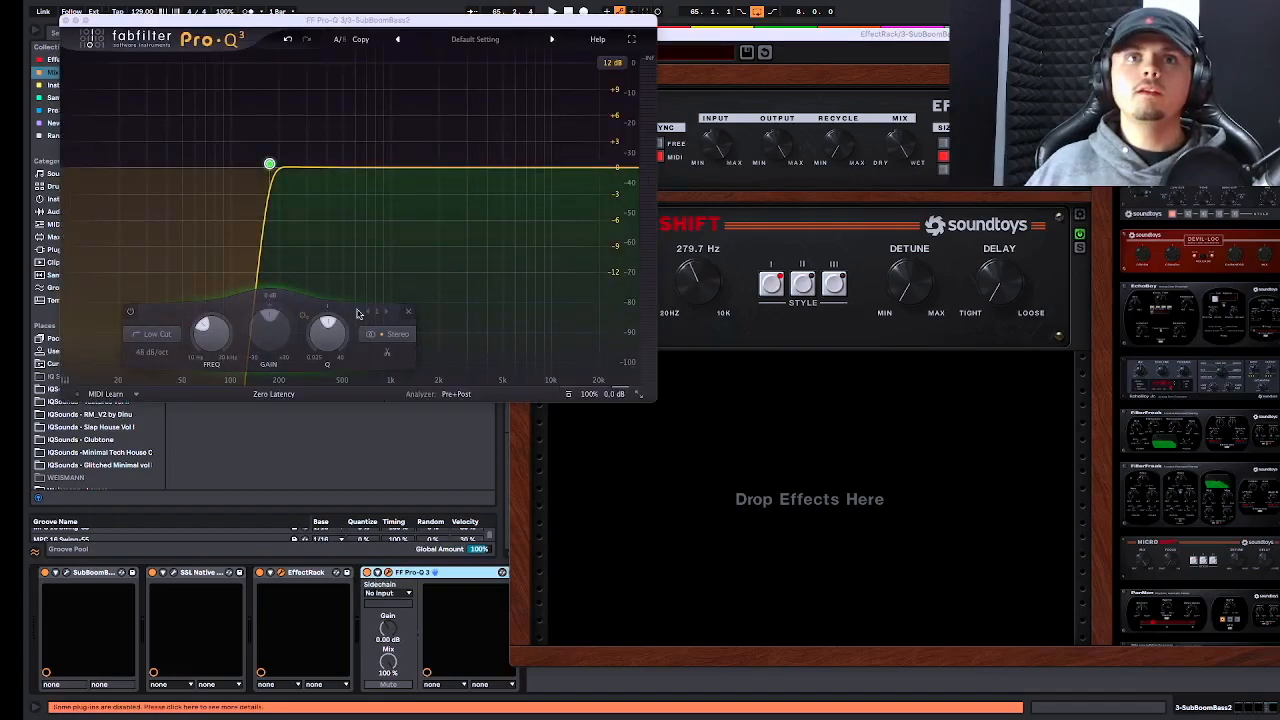
Audition the bass while sweeping the Pro-Q 3 low cut up to about 279 Hz and back below 200 Hz.
drag(270, 164, 302, 164)
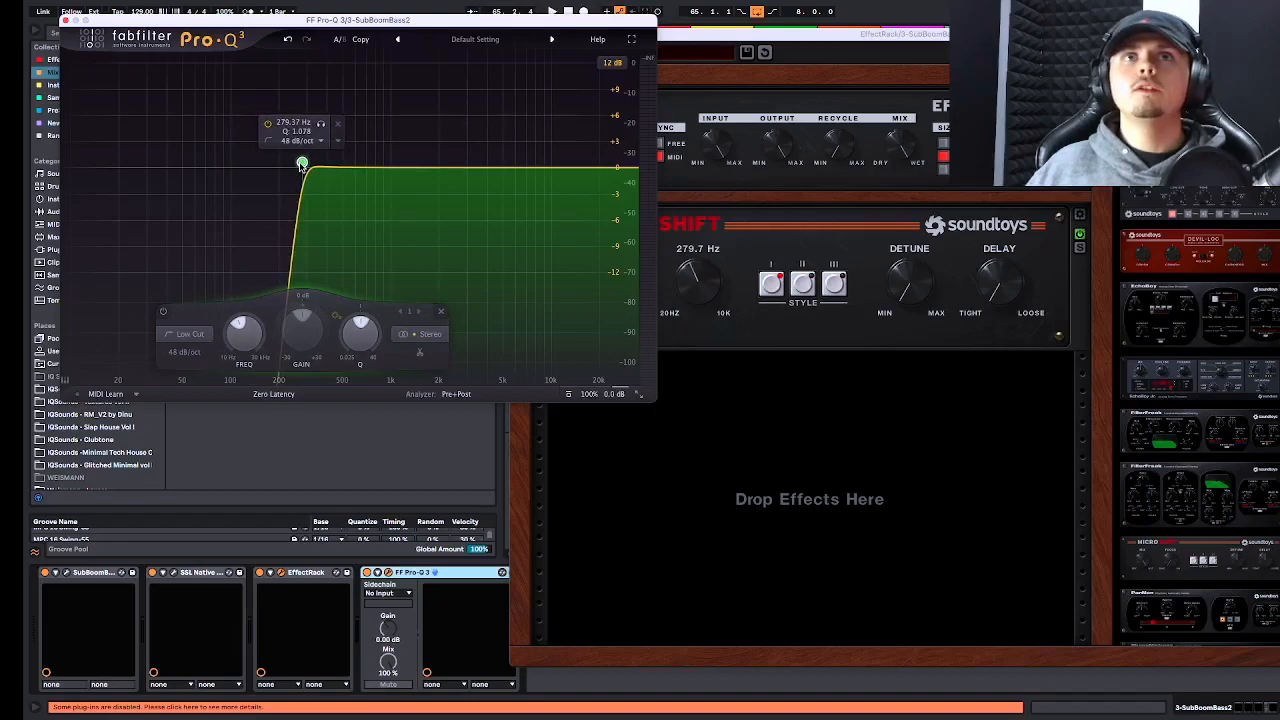
key(space)
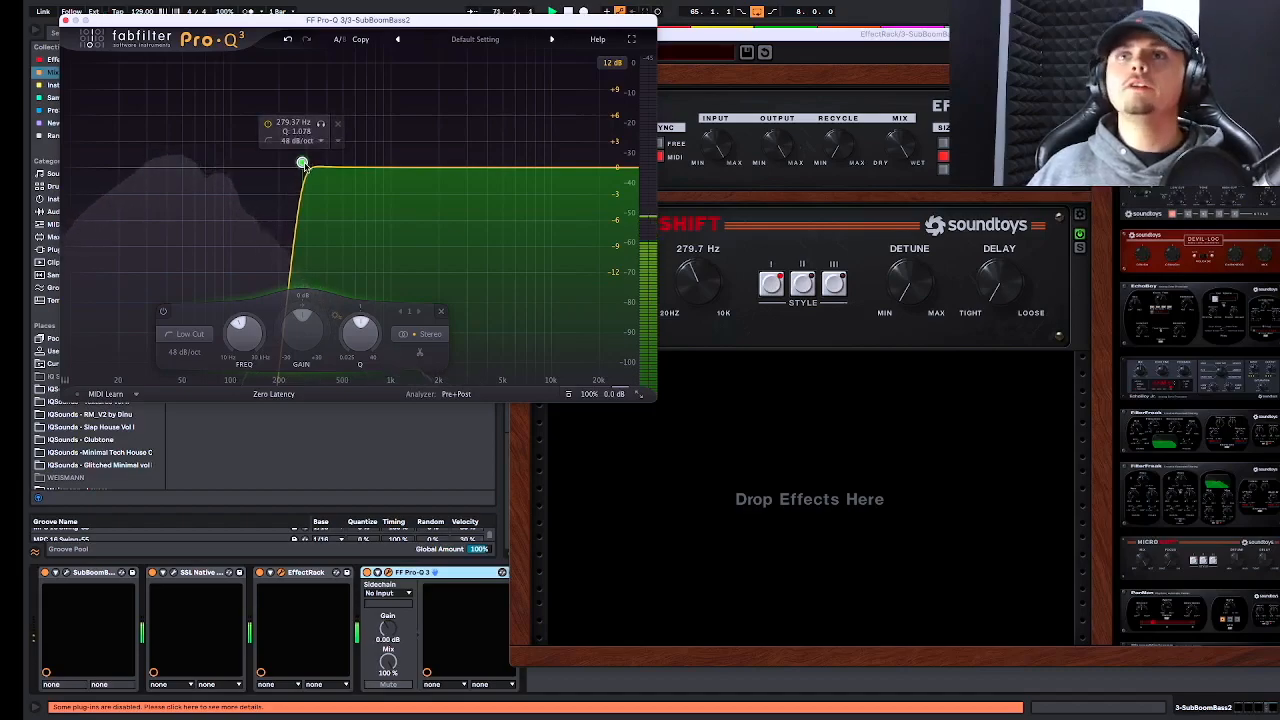
drag(303, 166, 300, 166)
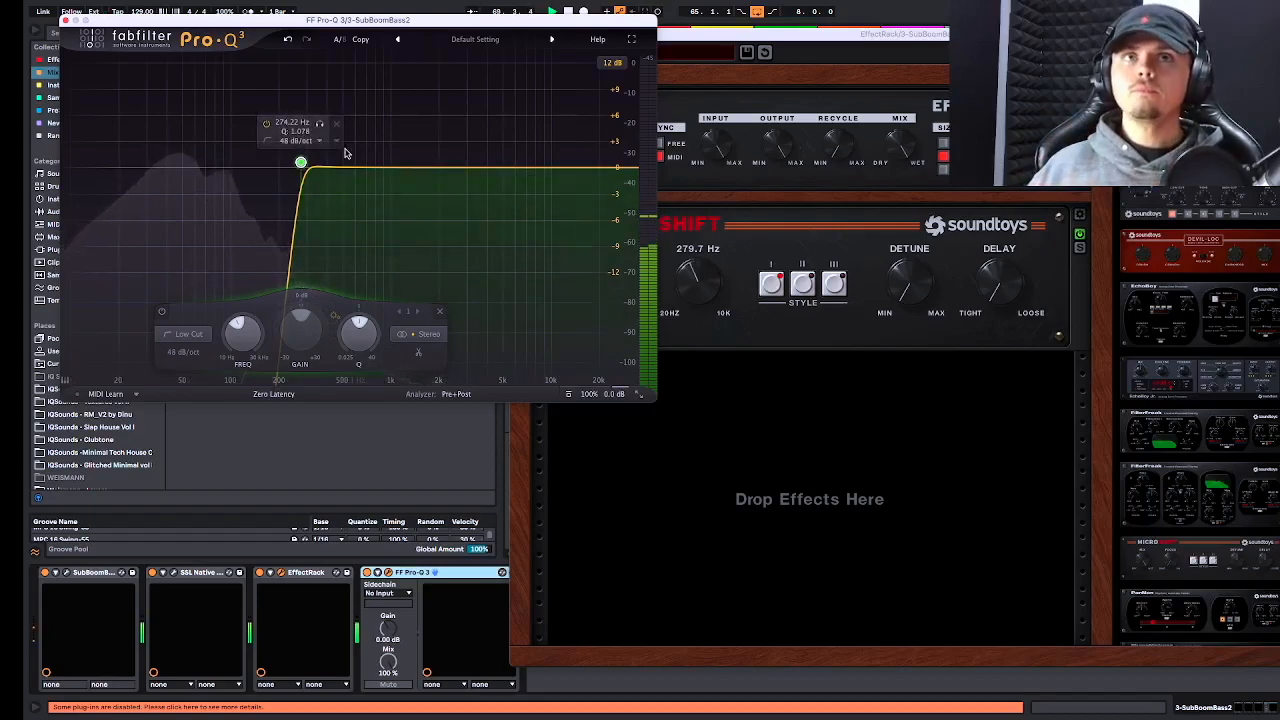
drag(300, 163, 265, 164)
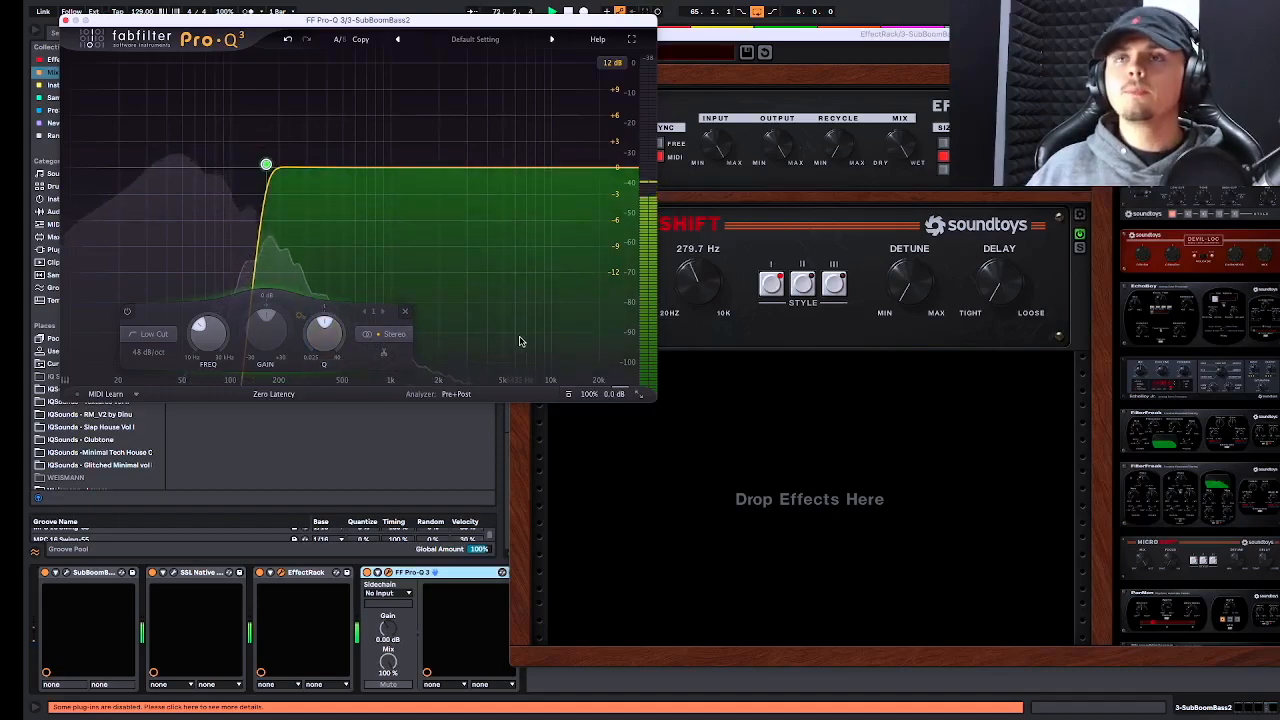
Lower the MicroShift's Focus frequency to 164.8 Hz and close the EffectRack window.
drag(688, 278, 689, 297)
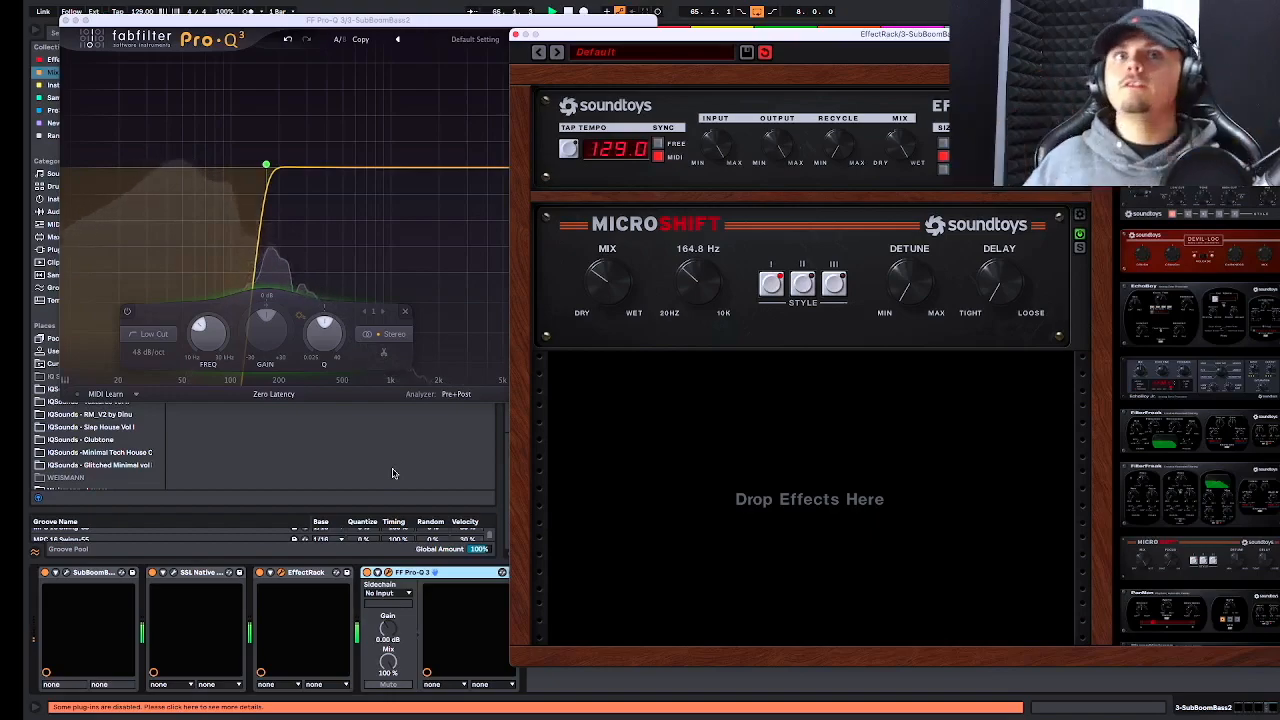
click(516, 36)
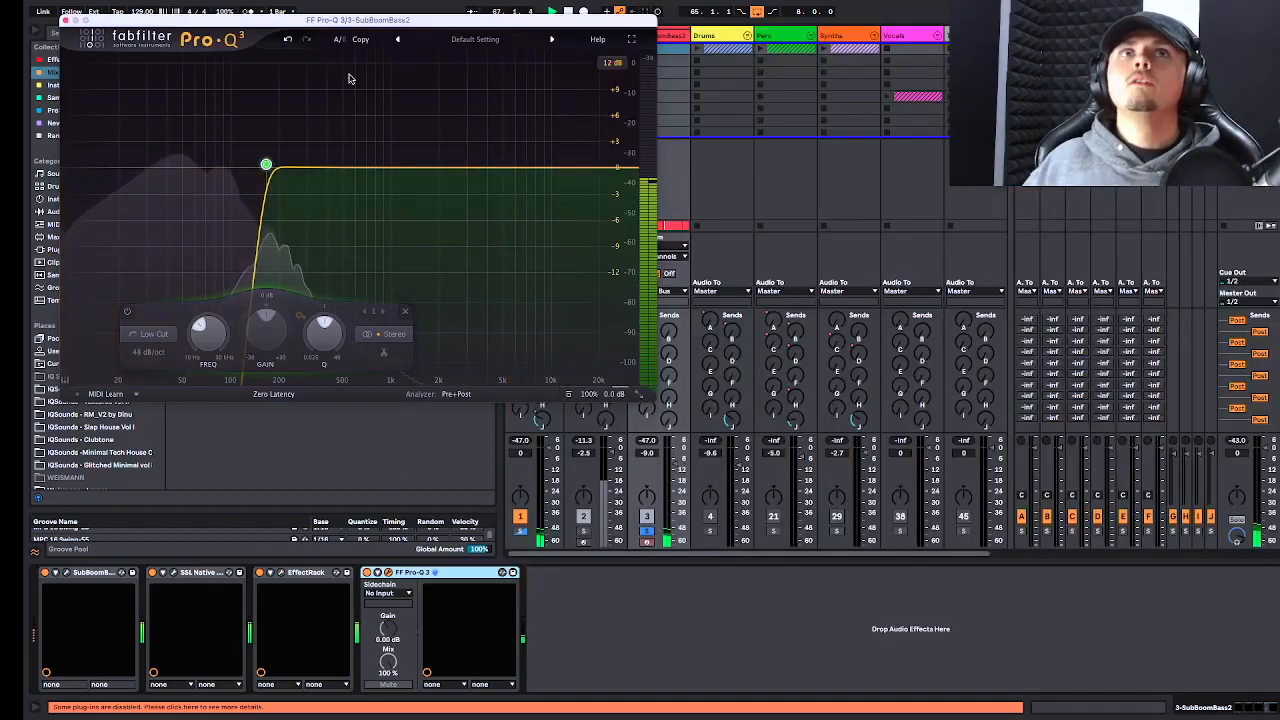
Close the Pro-Q 3 window, bypass the EQ and delete it from the SubBoomBass2 track.
click(66, 21)
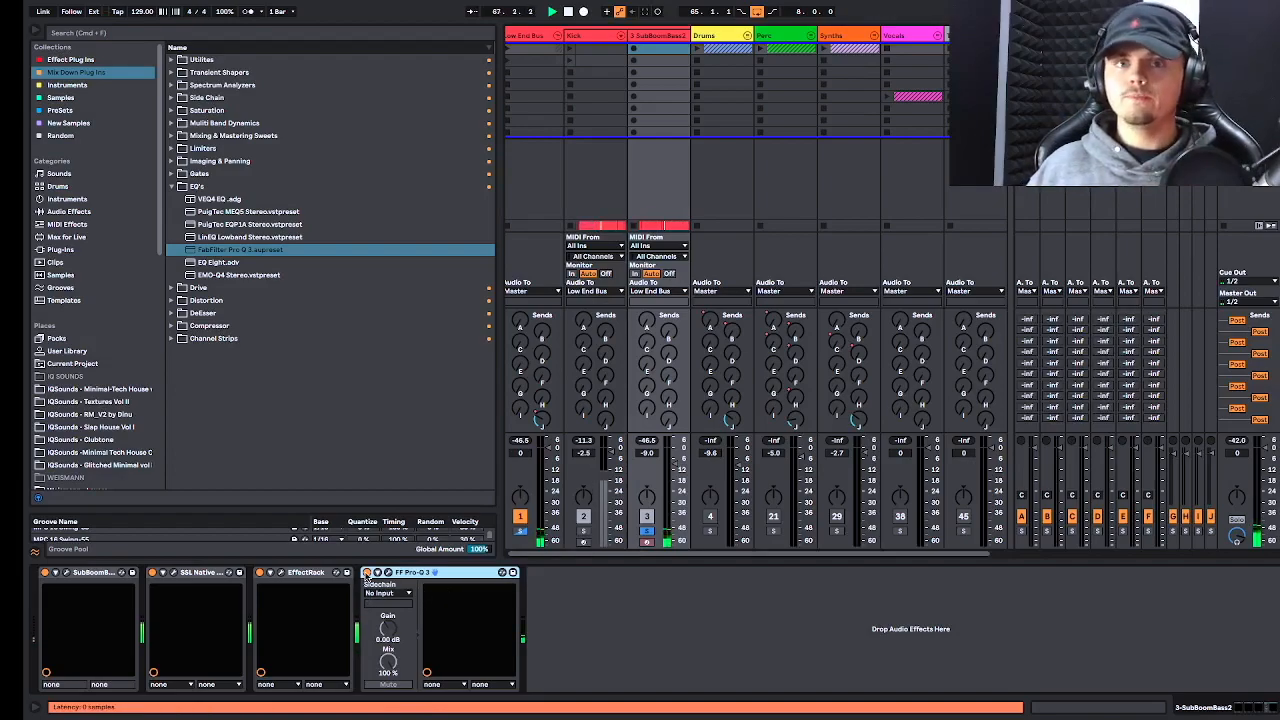
click(367, 572)
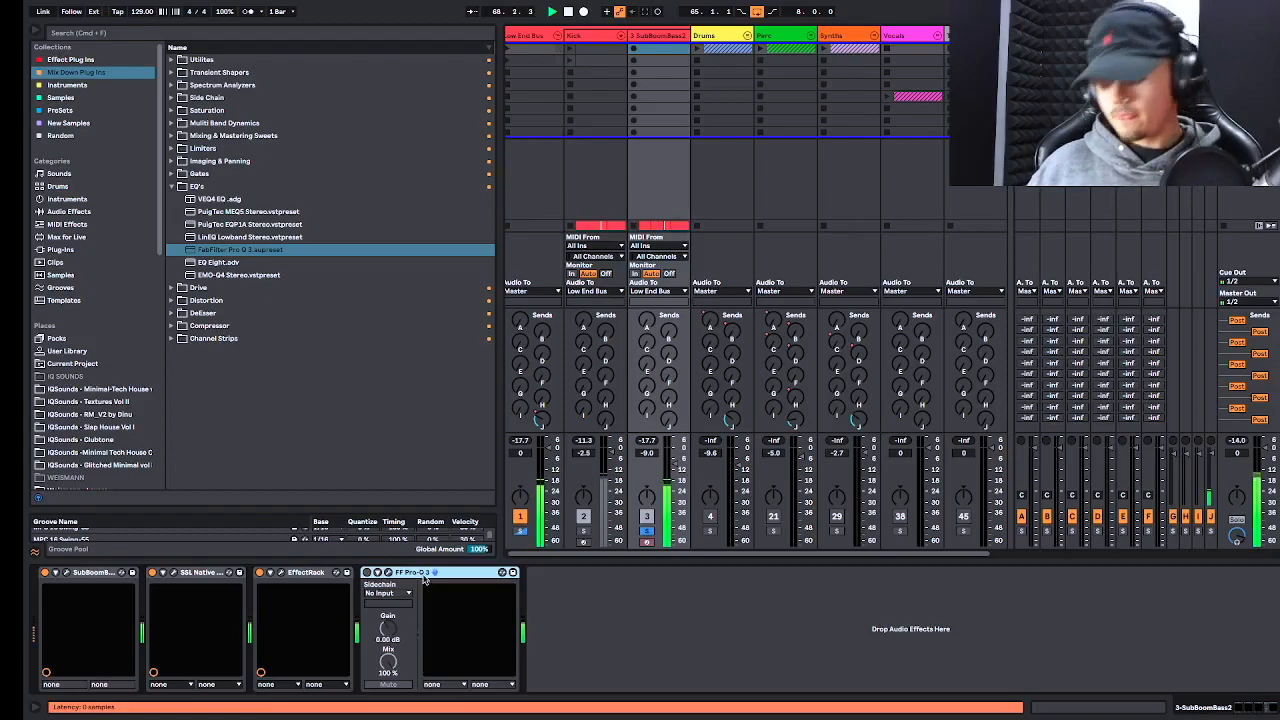
key(Delete)
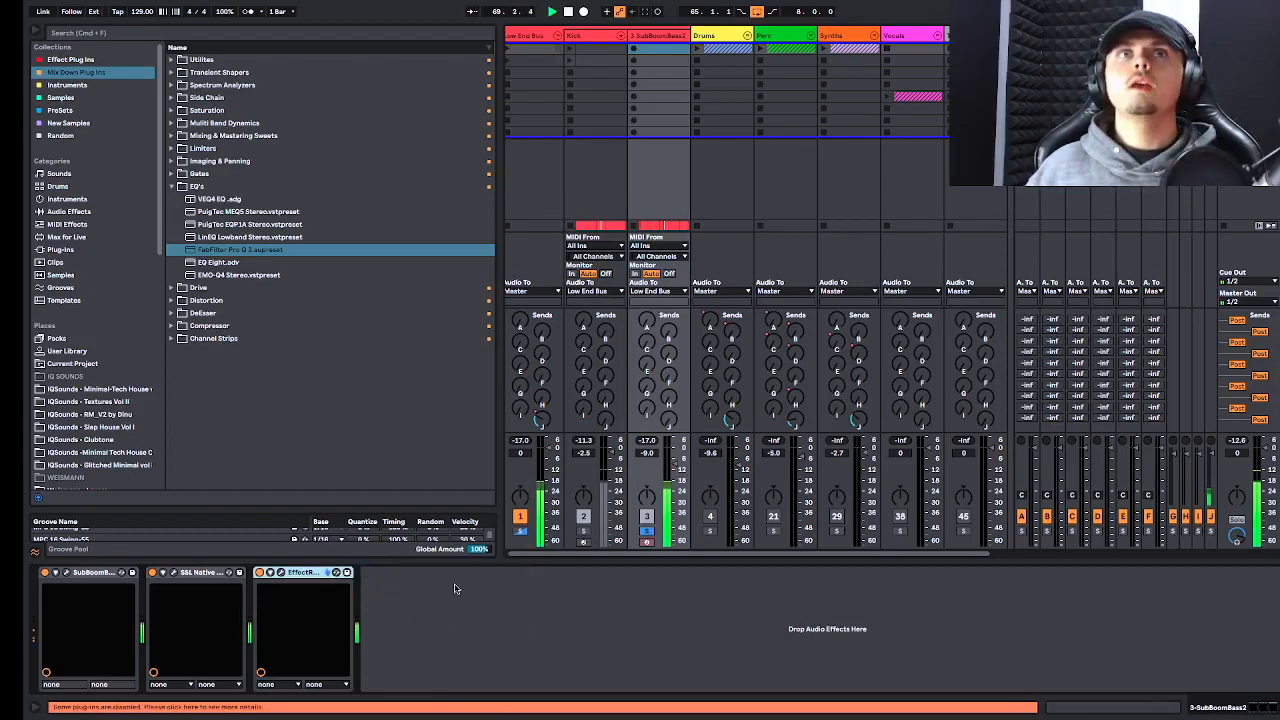
Add a Utility after the EffectRack, enable Bass Mono, and set its Width to 131 % with playback running.
click(175, 60)
click(218, 73)
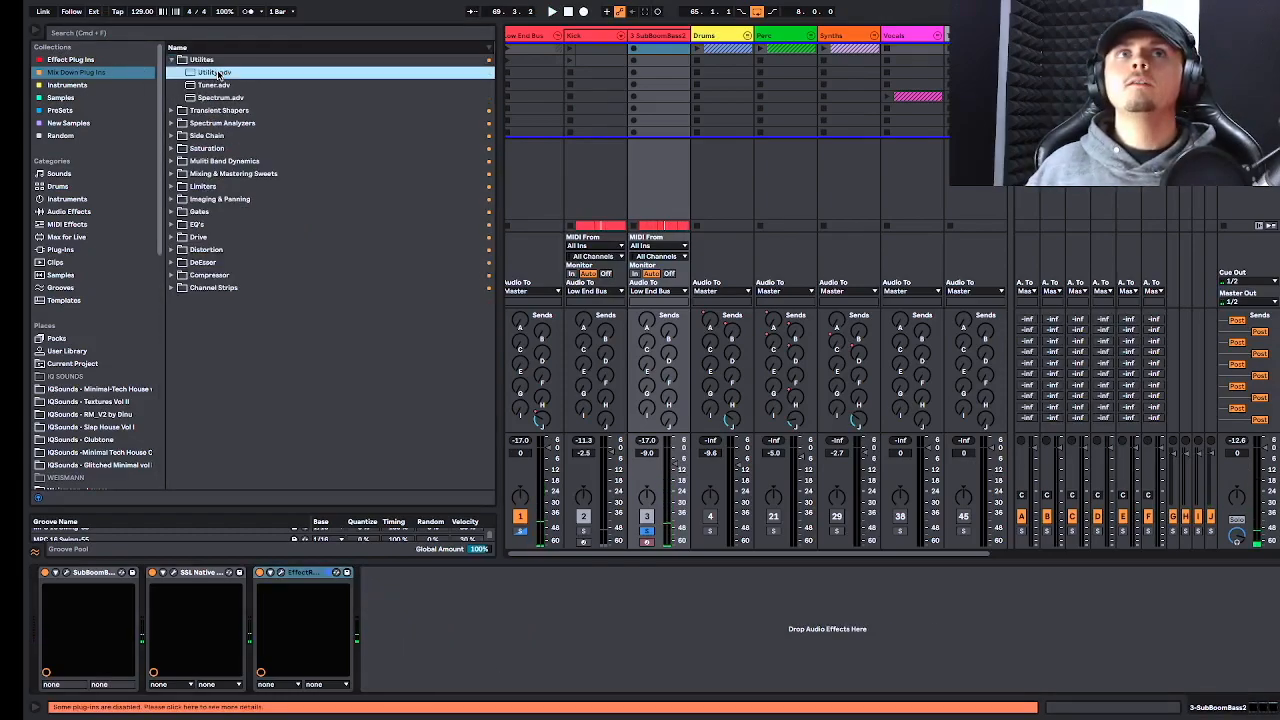
drag(492, 637, 425, 652)
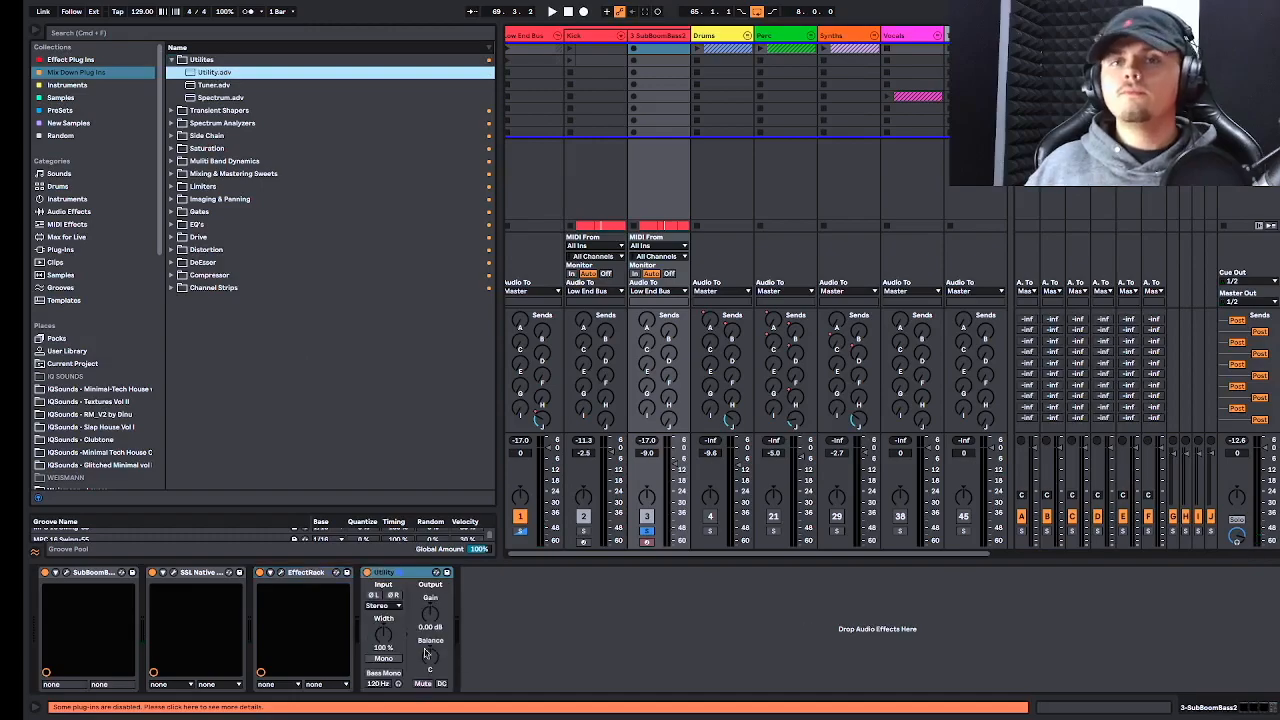
click(382, 674)
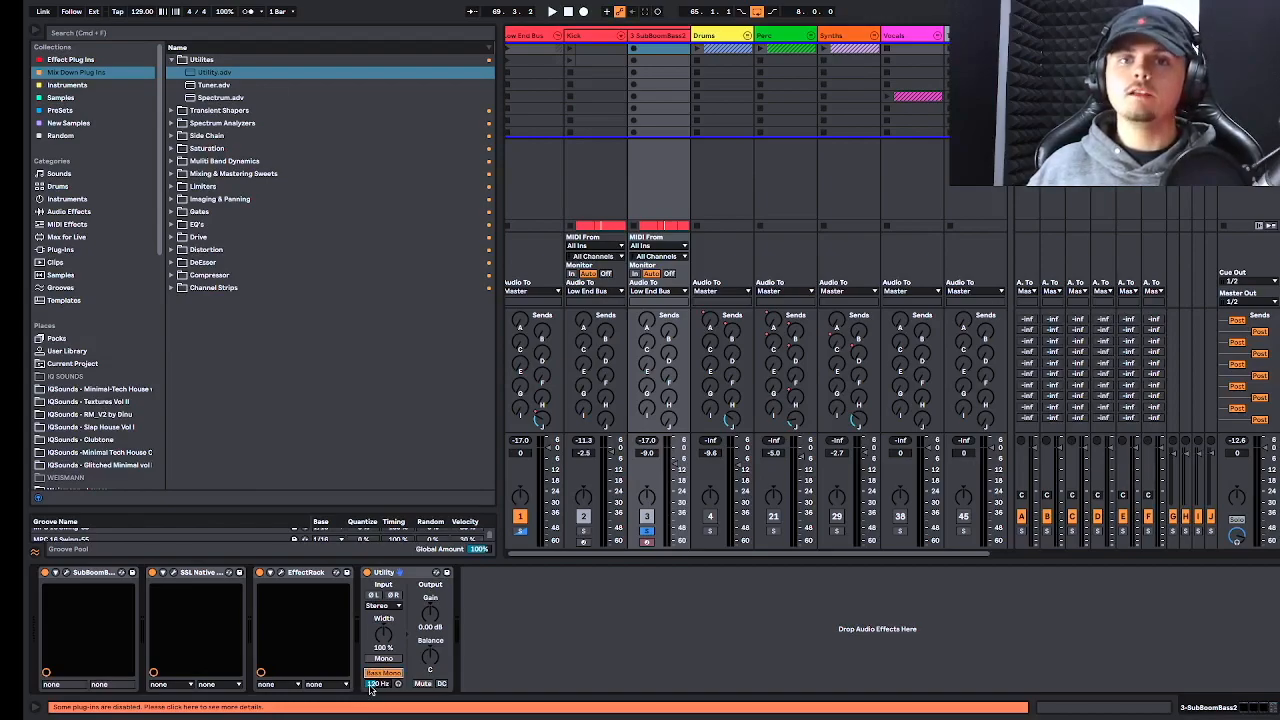
key(space)
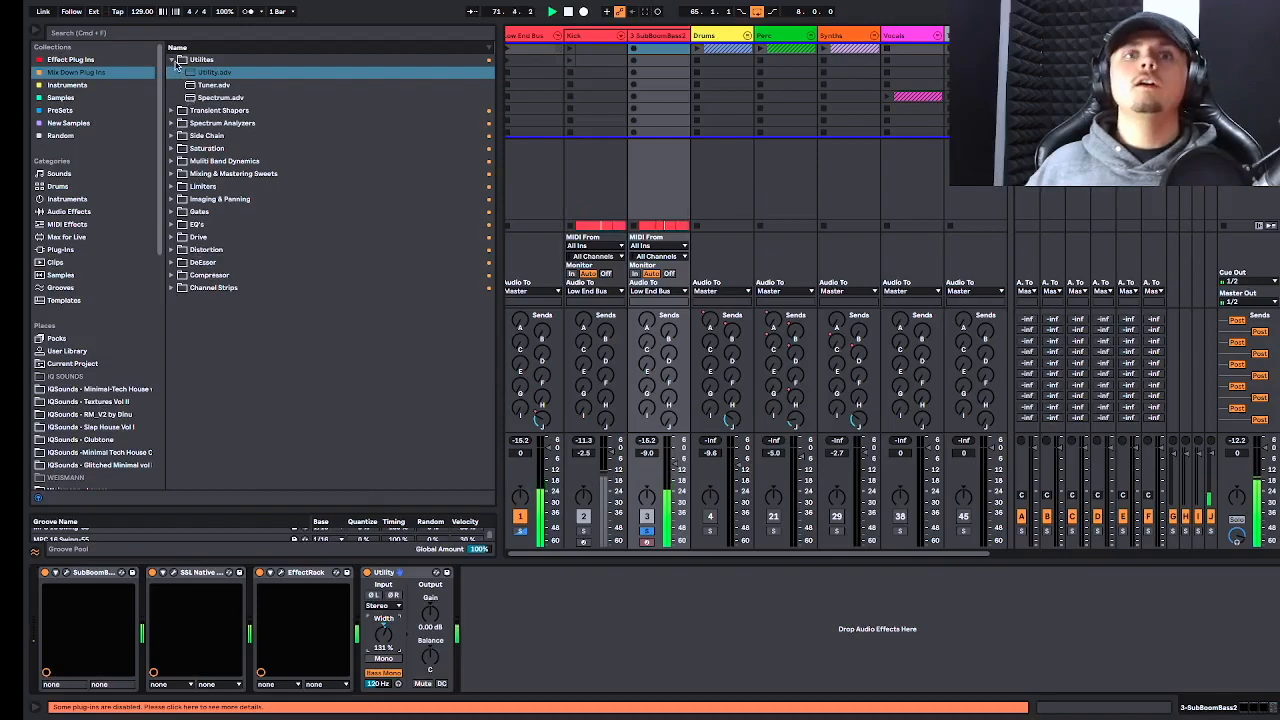
Add FabFilter Pro-Q 3 after the Utility on the SubBoomBass2 track.
click(172, 226)
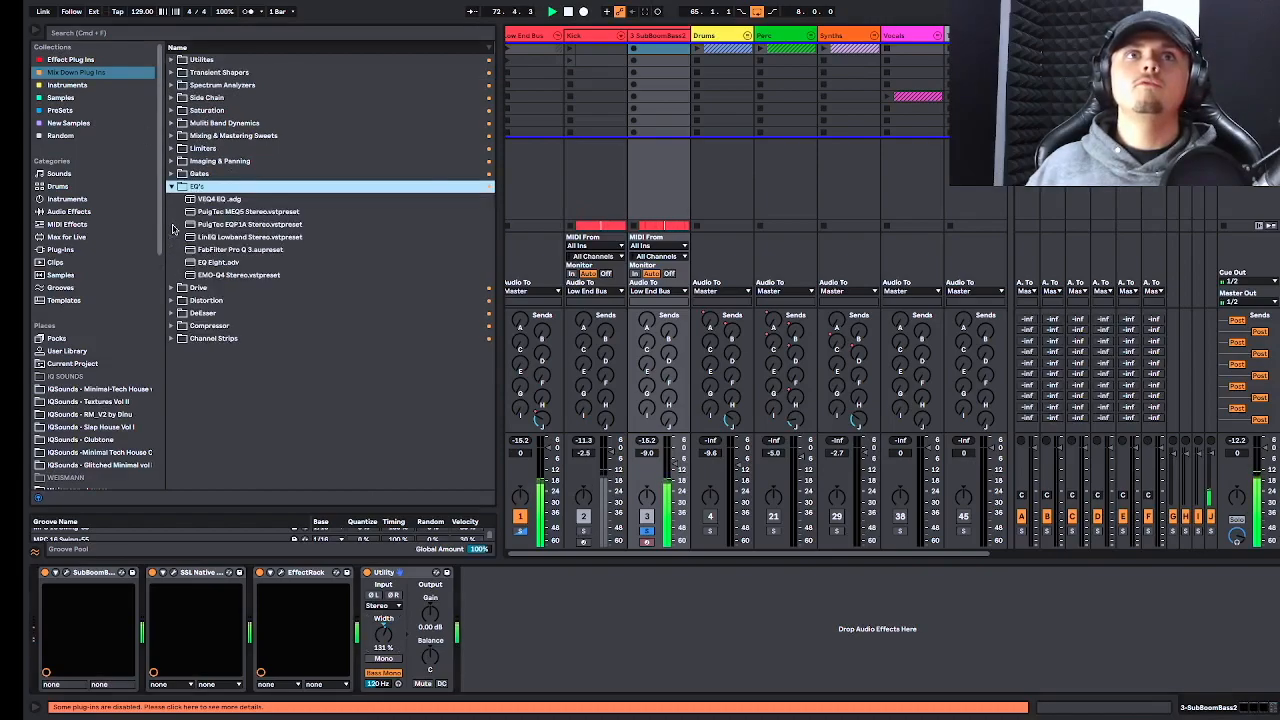
click(208, 249)
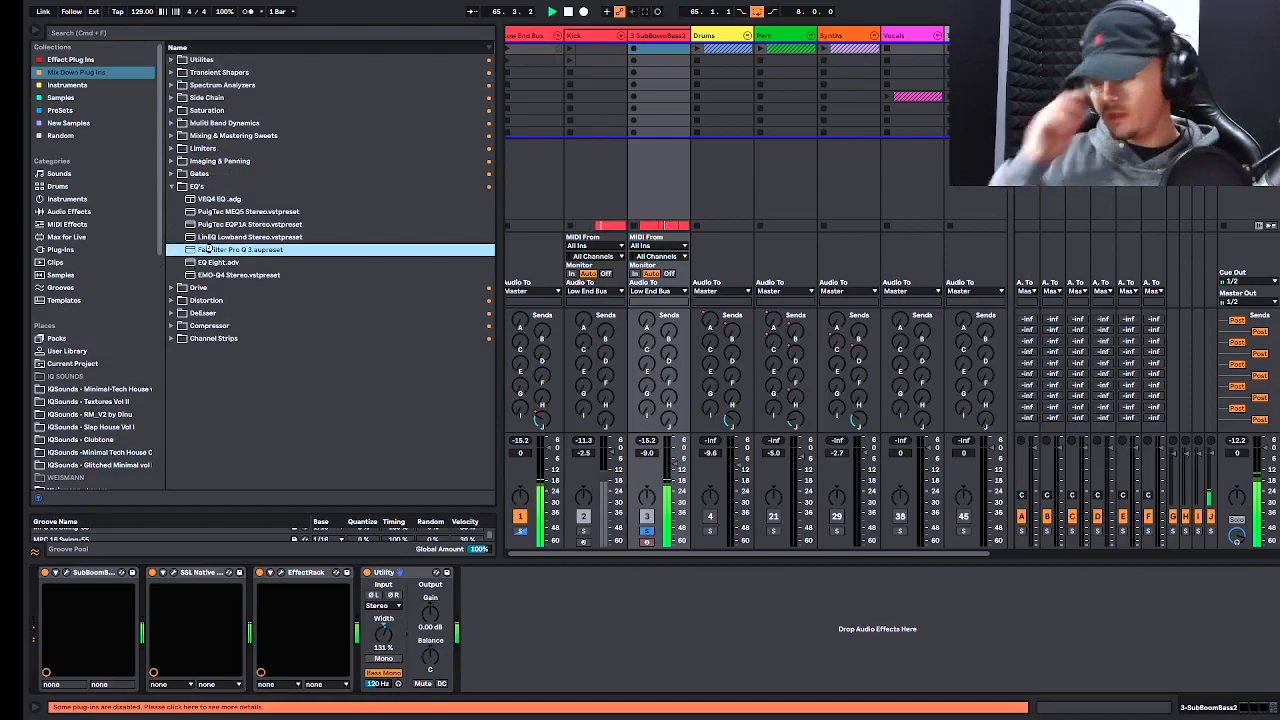
double_click(208, 249)
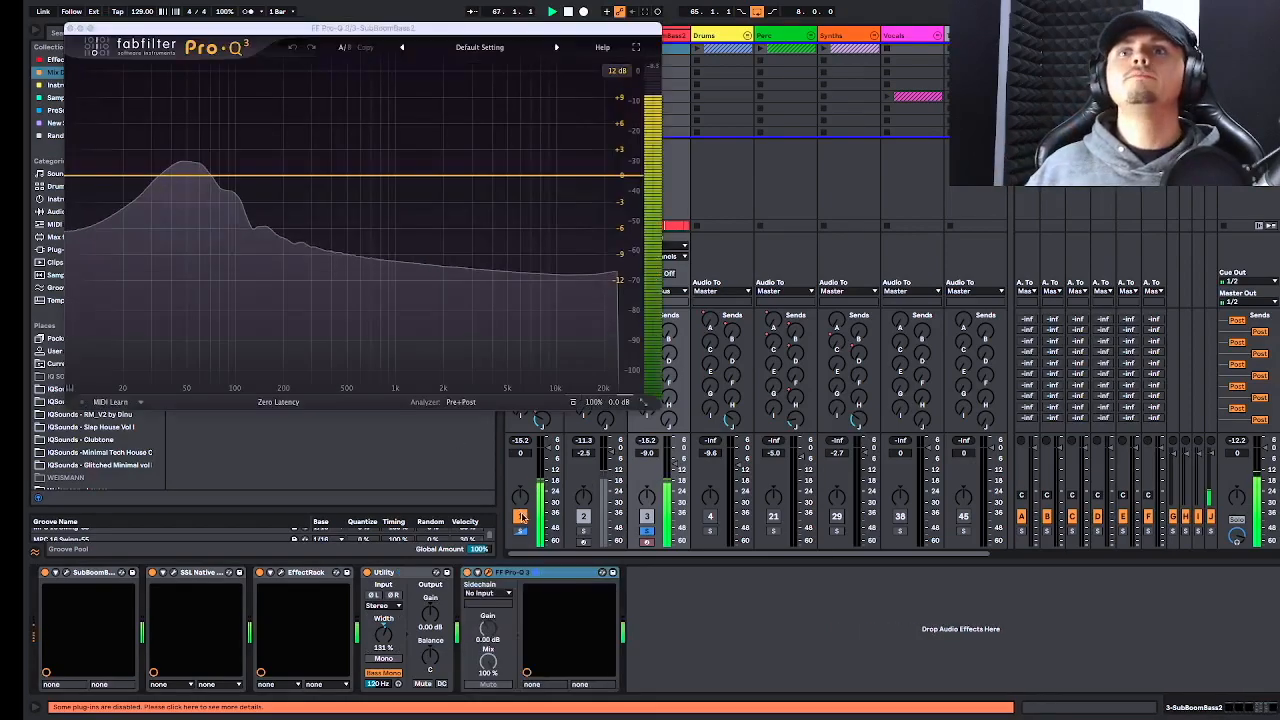
Create a 36 dB/oct low cut in Pro-Q 3 and place it just above 20 Hz.
click(101, 176)
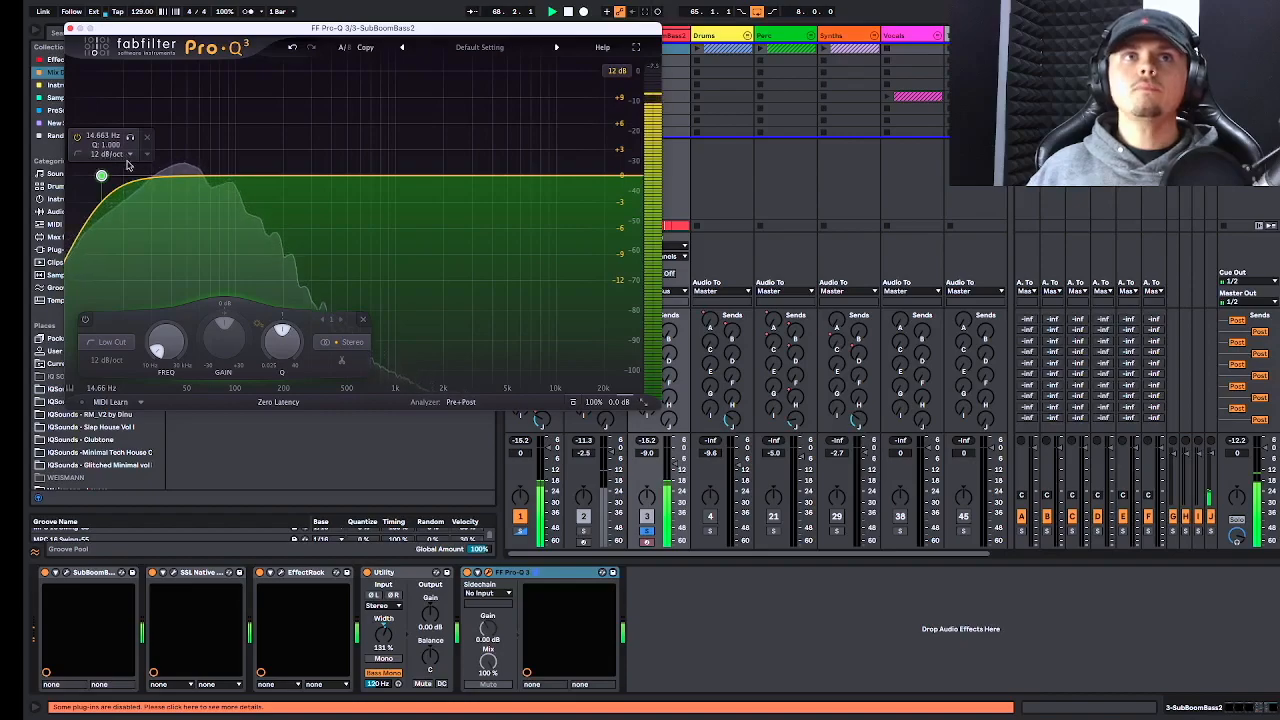
click(127, 158)
click(103, 251)
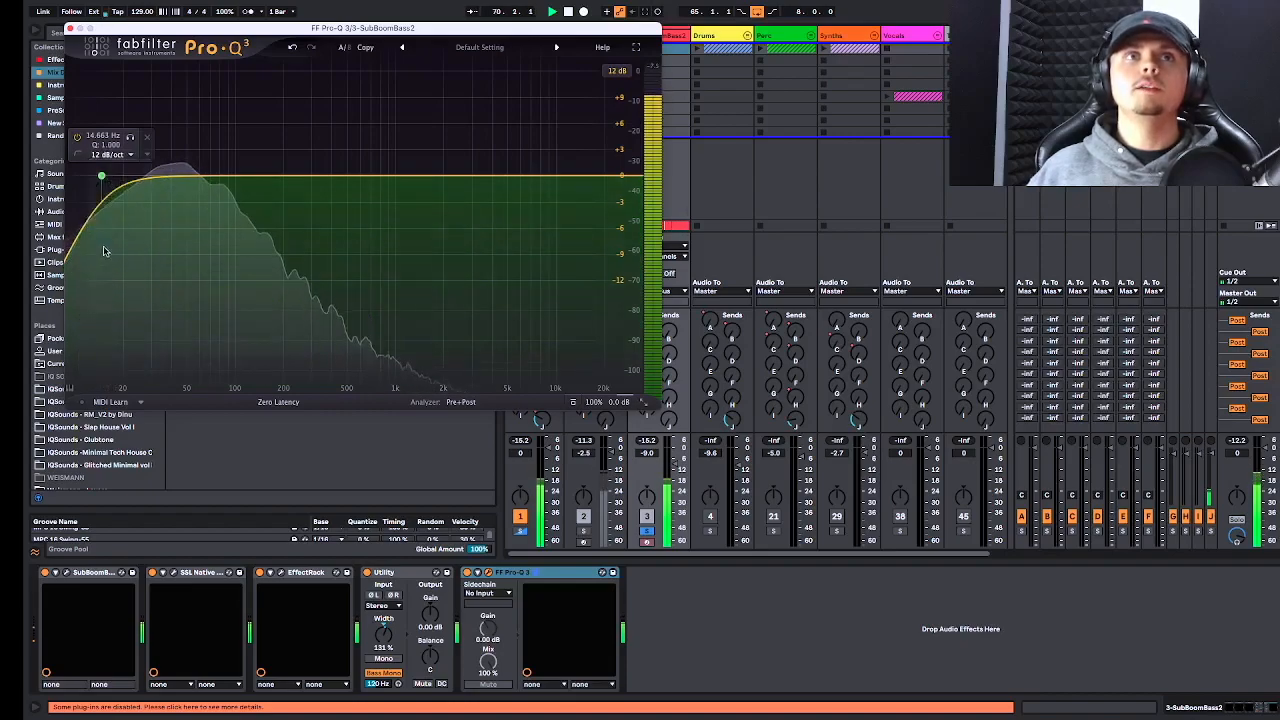
drag(101, 176, 135, 176)
click(140, 148)
click(137, 238)
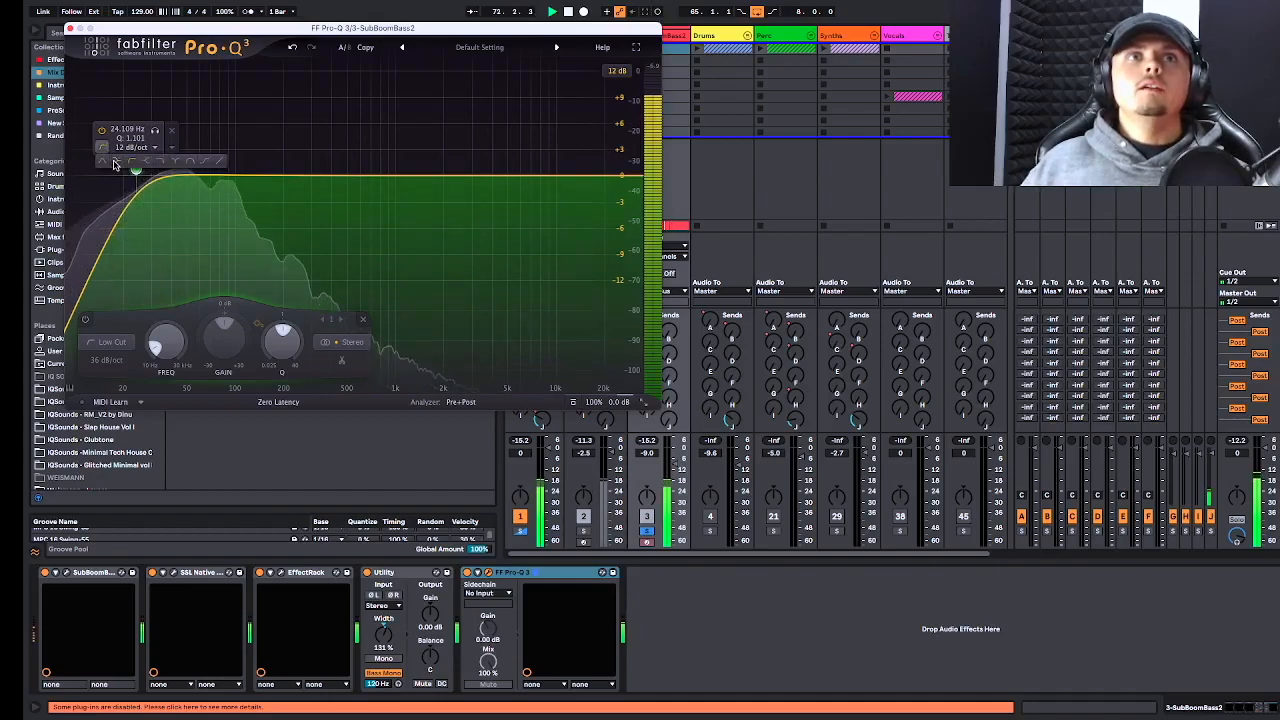
click(115, 163)
click(102, 148)
click(131, 162)
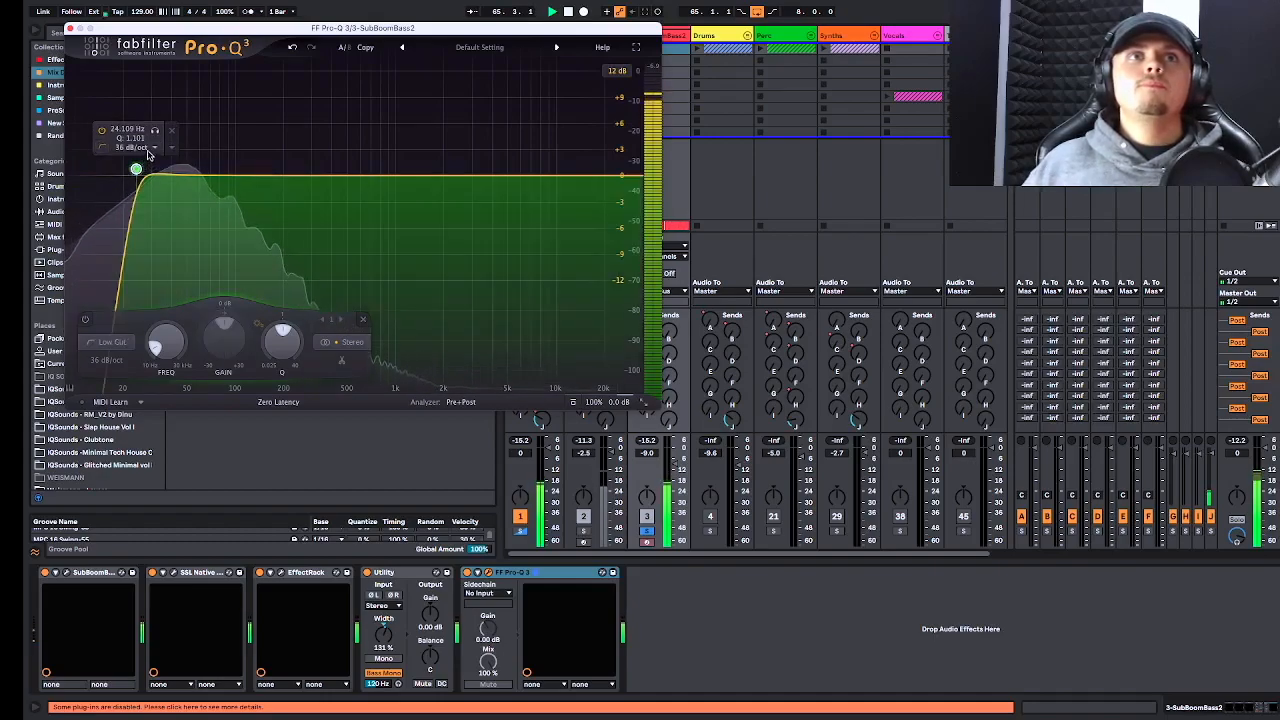
click(153, 176)
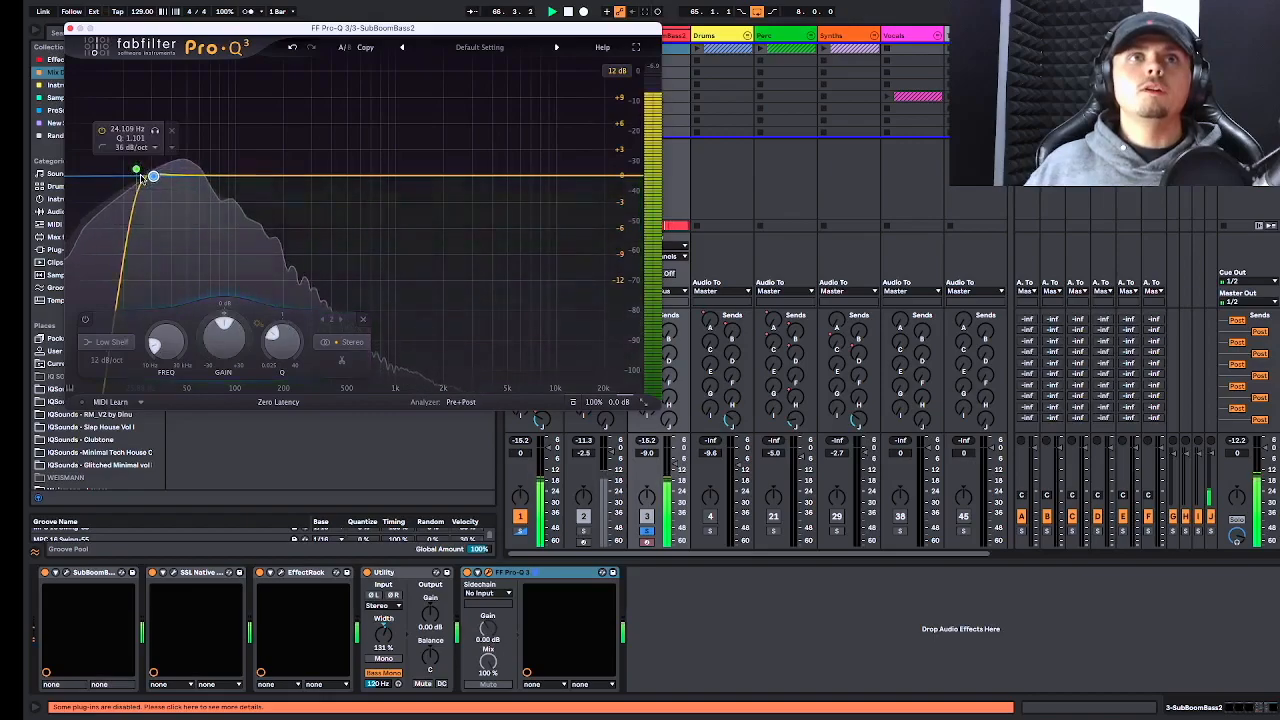
drag(136, 171, 126, 172)
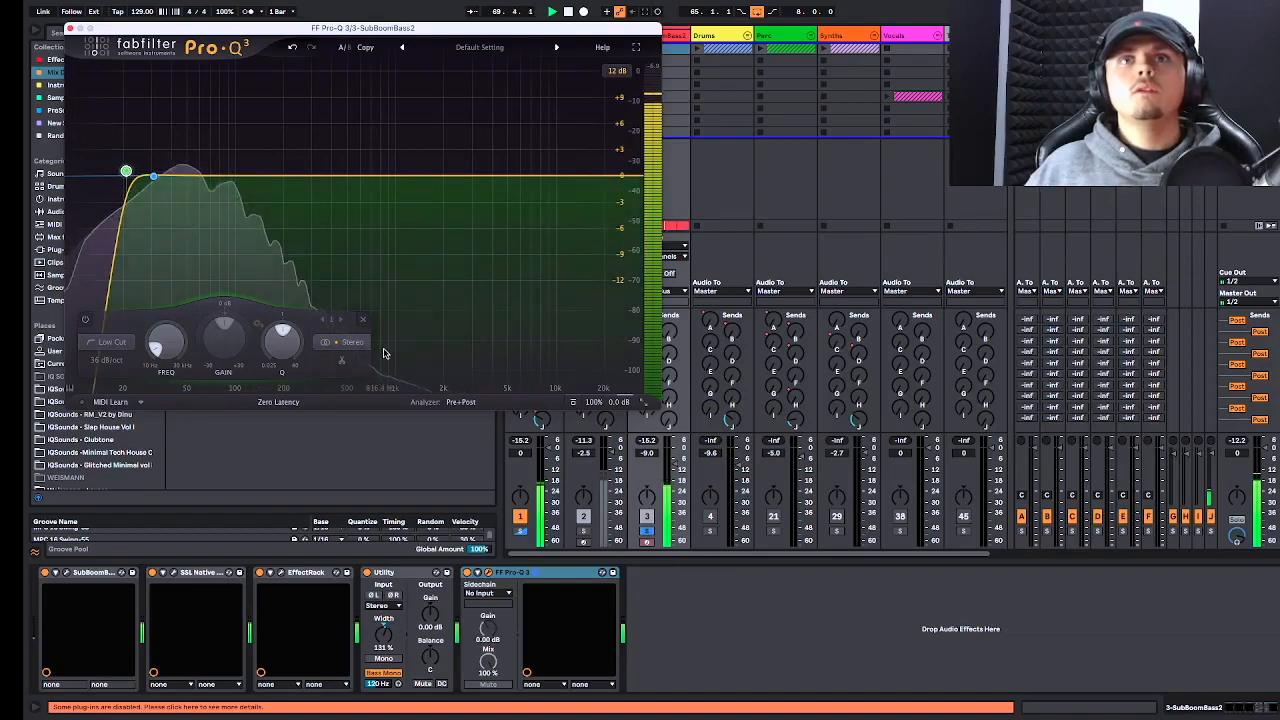
Add a high cut band at about 238 Hz with an 18 dB/oct slope.
double_click(328, 176)
click(292, 156)
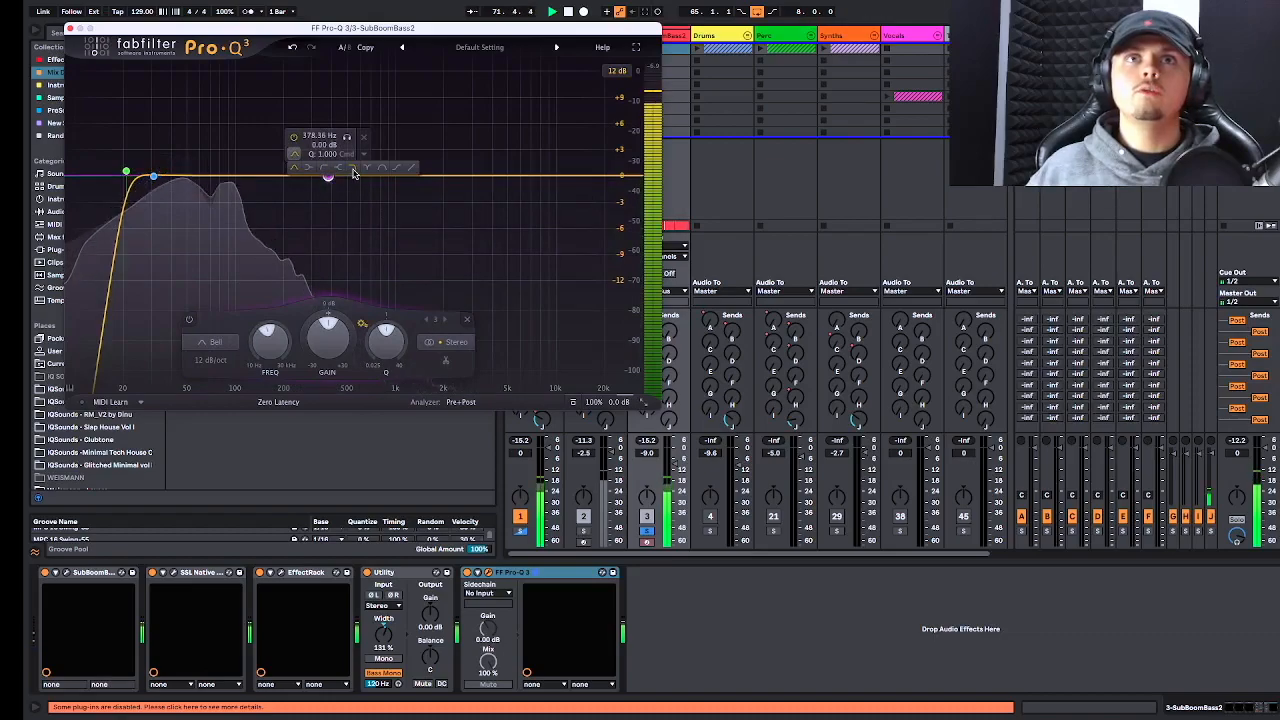
click(353, 170)
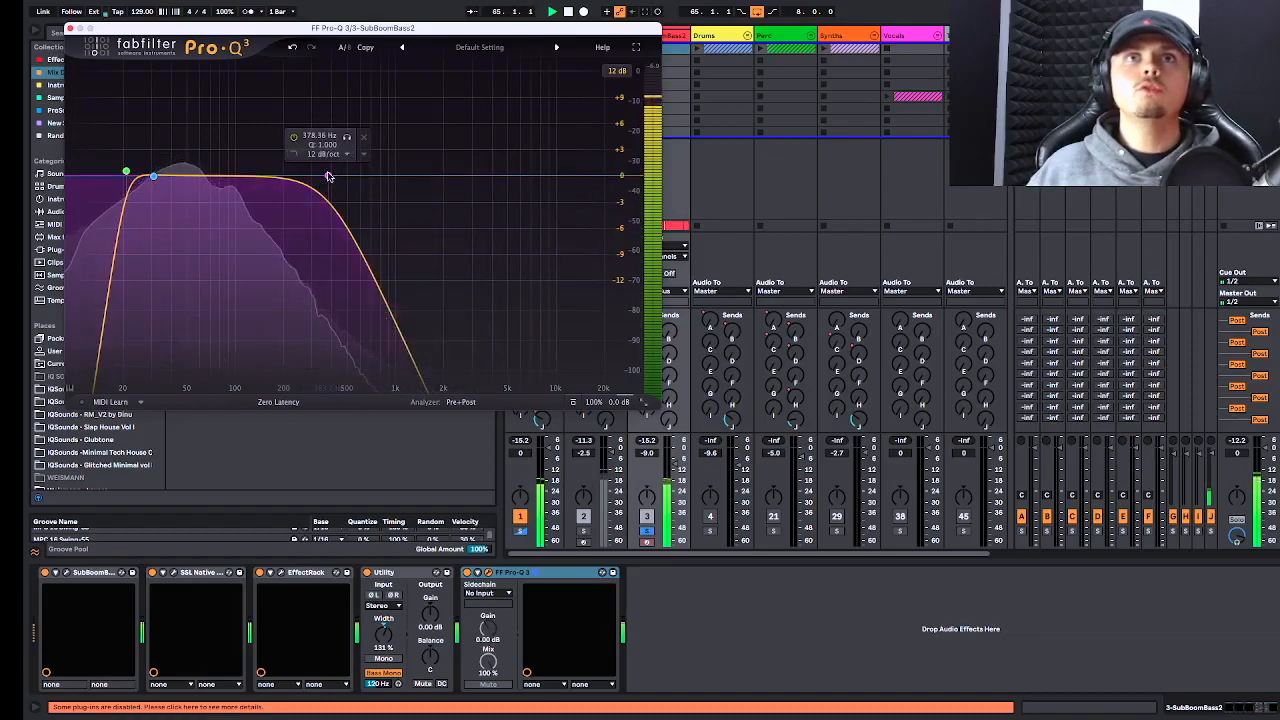
drag(328, 176, 295, 178)
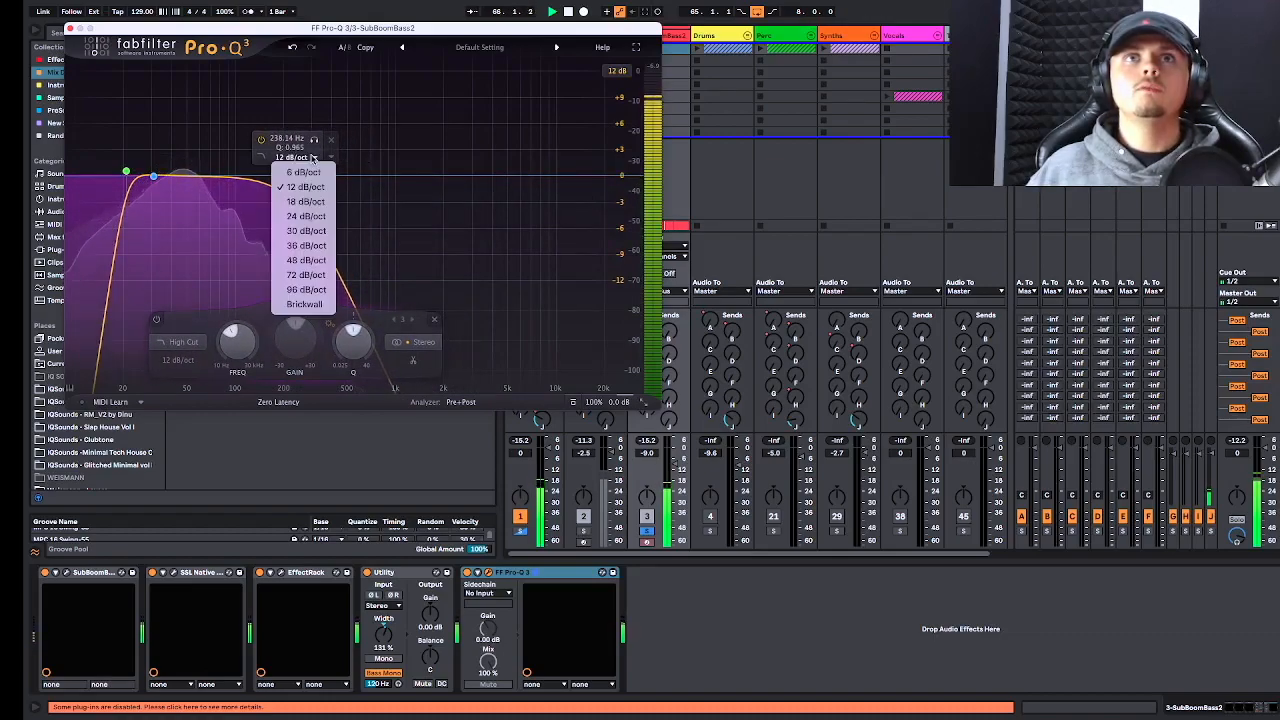
click(305, 202)
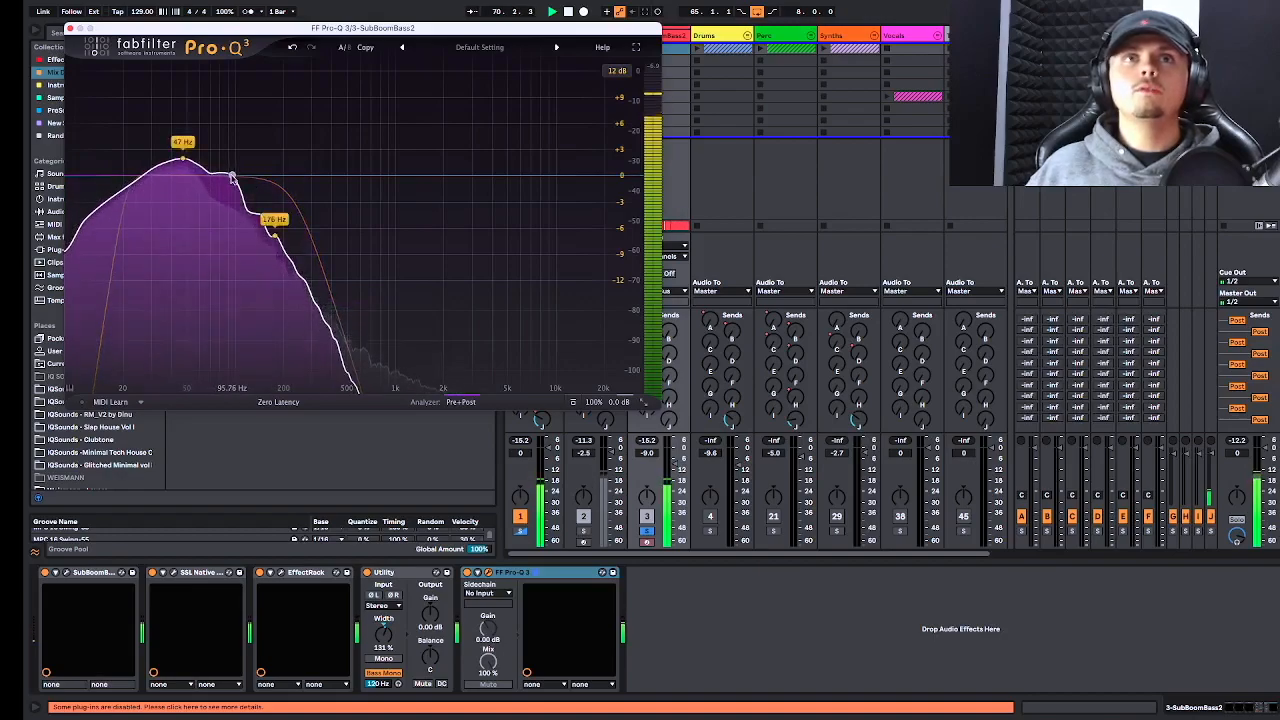
Add a flat bell band near 96 Hz and sweep it soloed between about 28 Hz and 1.1 kHz to audition the bass.
click(231, 177)
drag(253, 140, 305, 153)
drag(291, 156, 173, 184)
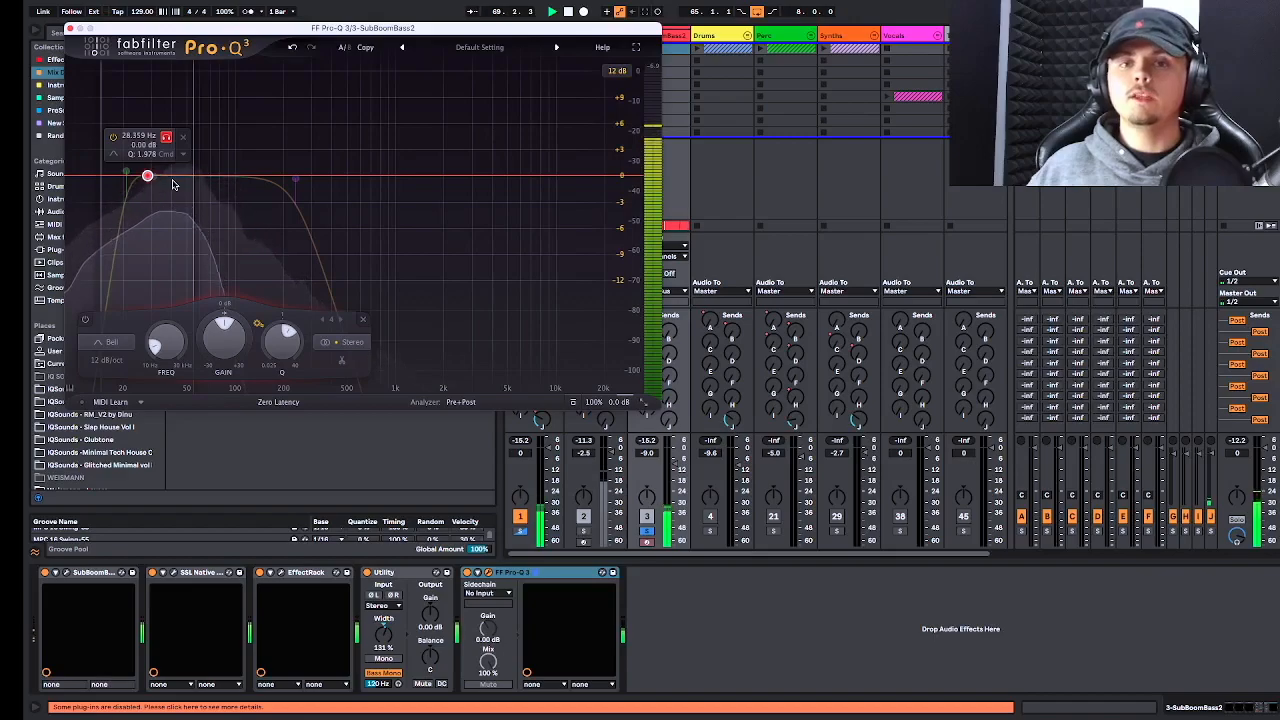
drag(172, 184, 428, 200)
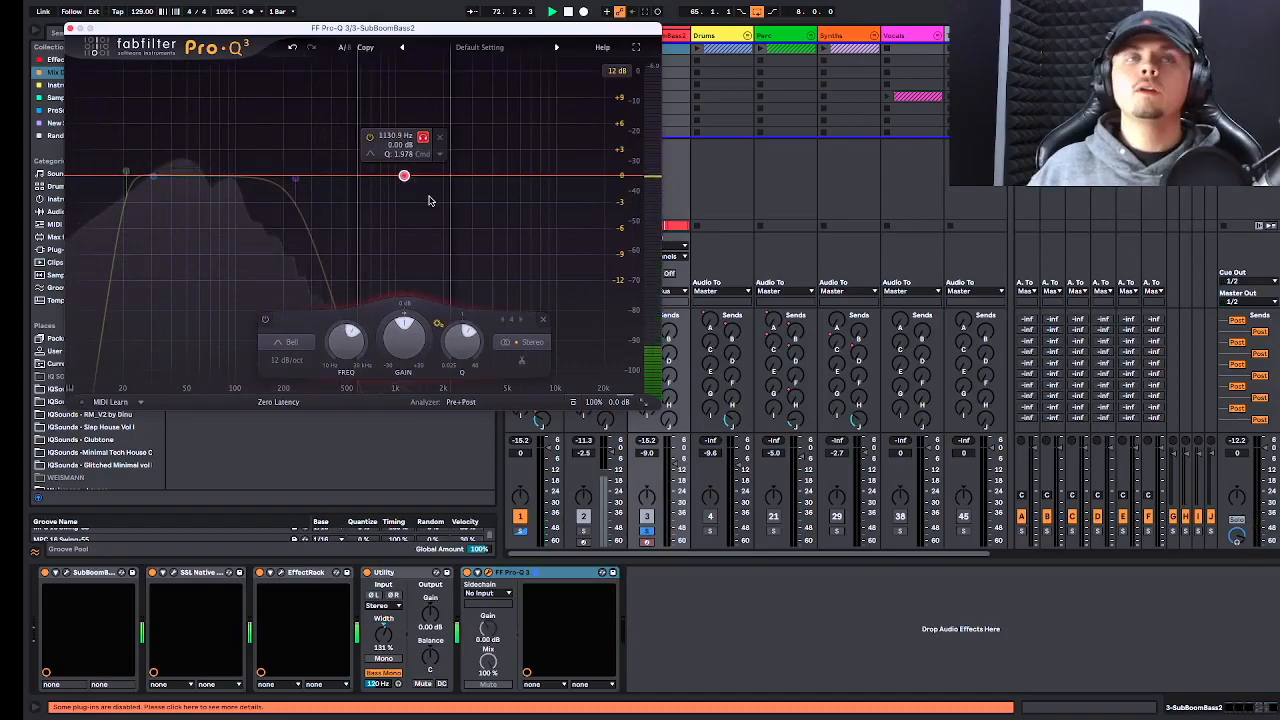
key(space)
key(space)
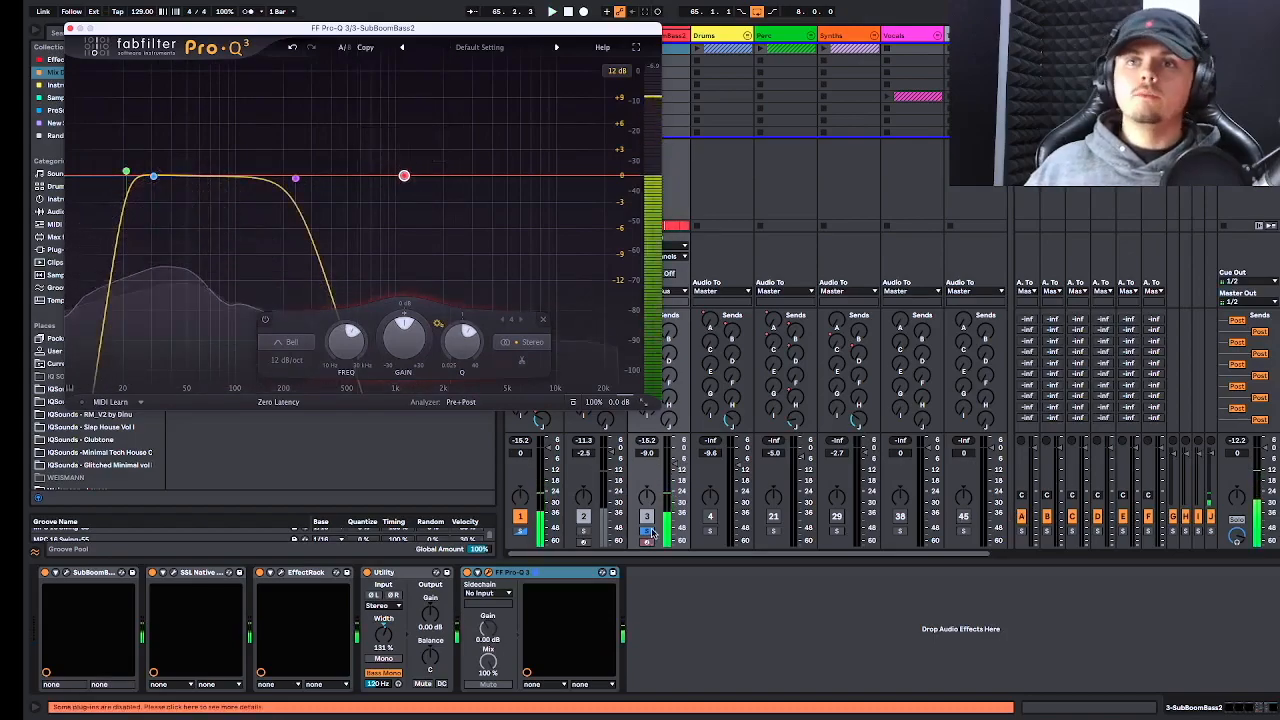
Unsolo the SubBoomBass2 track, move its EQ window aside, and open the Kick track's Pro-Q 3.
click(647, 531)
drag(319, 27, 1054, 68)
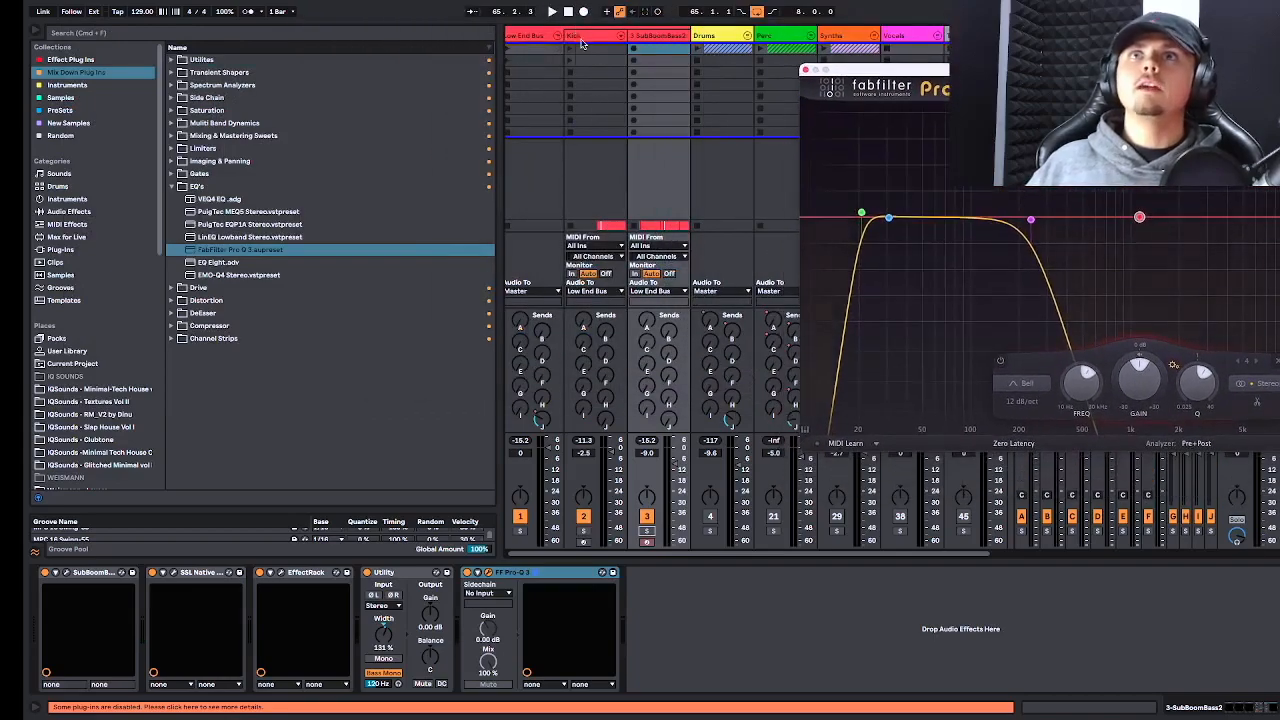
click(582, 41)
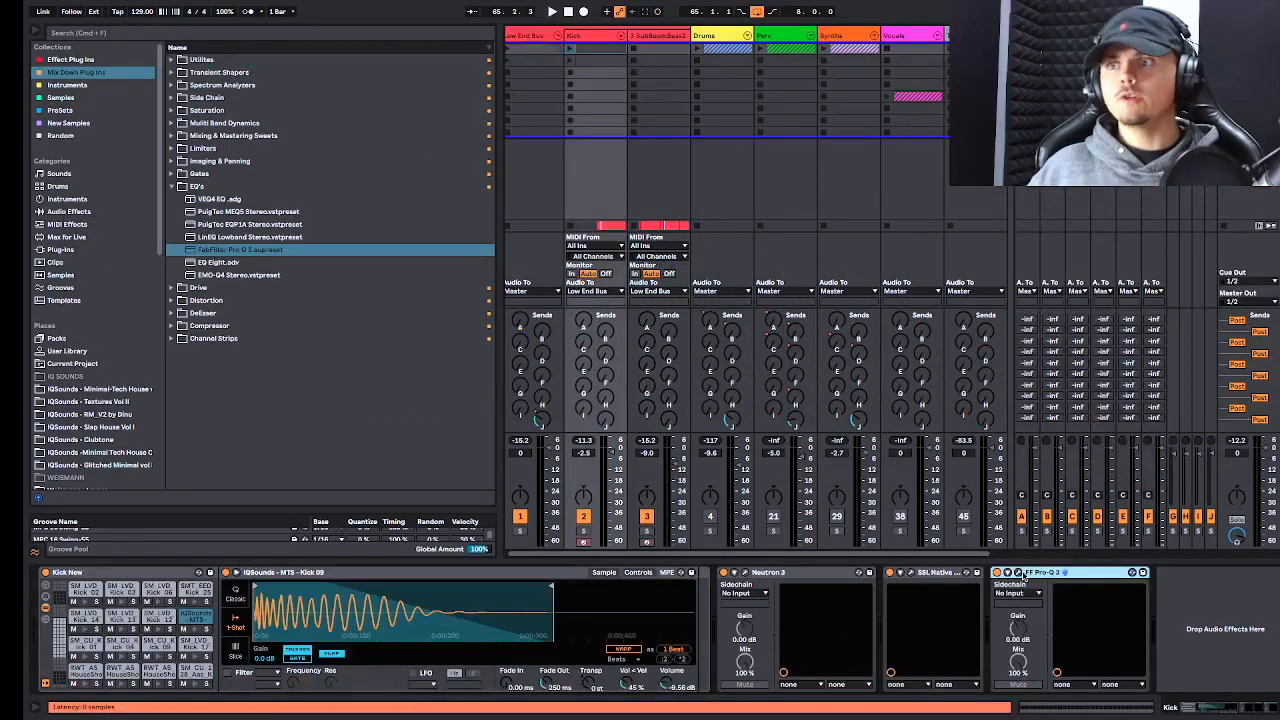
click(1017, 573)
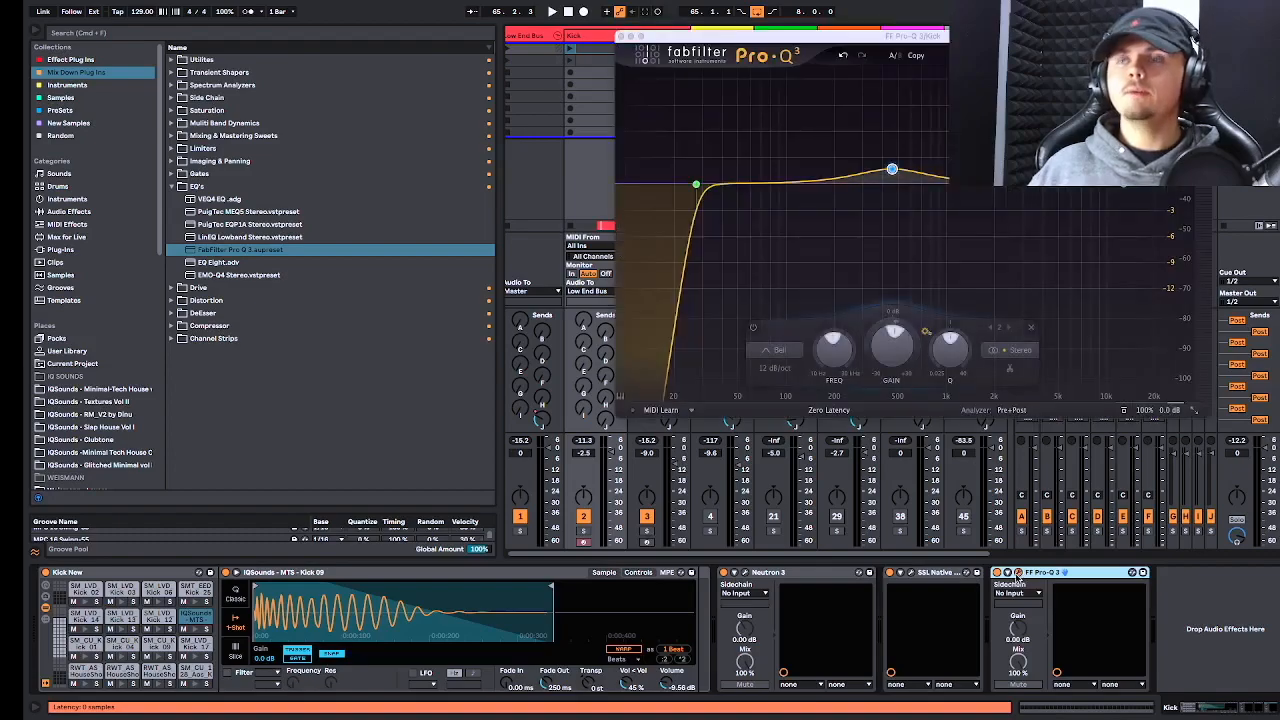
Solo the Kick track, play it to examine its spectrum peaks, and solo the SubBoomBass2 track alongside it.
click(583, 530)
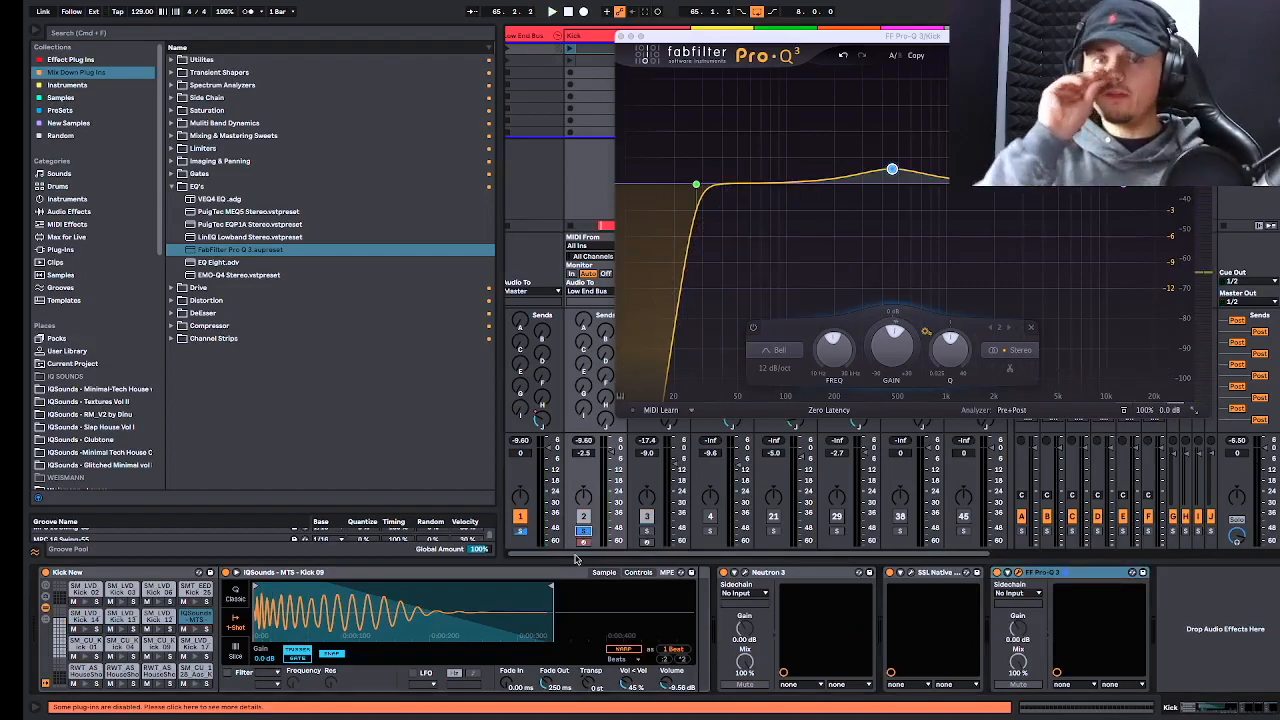
key(space)
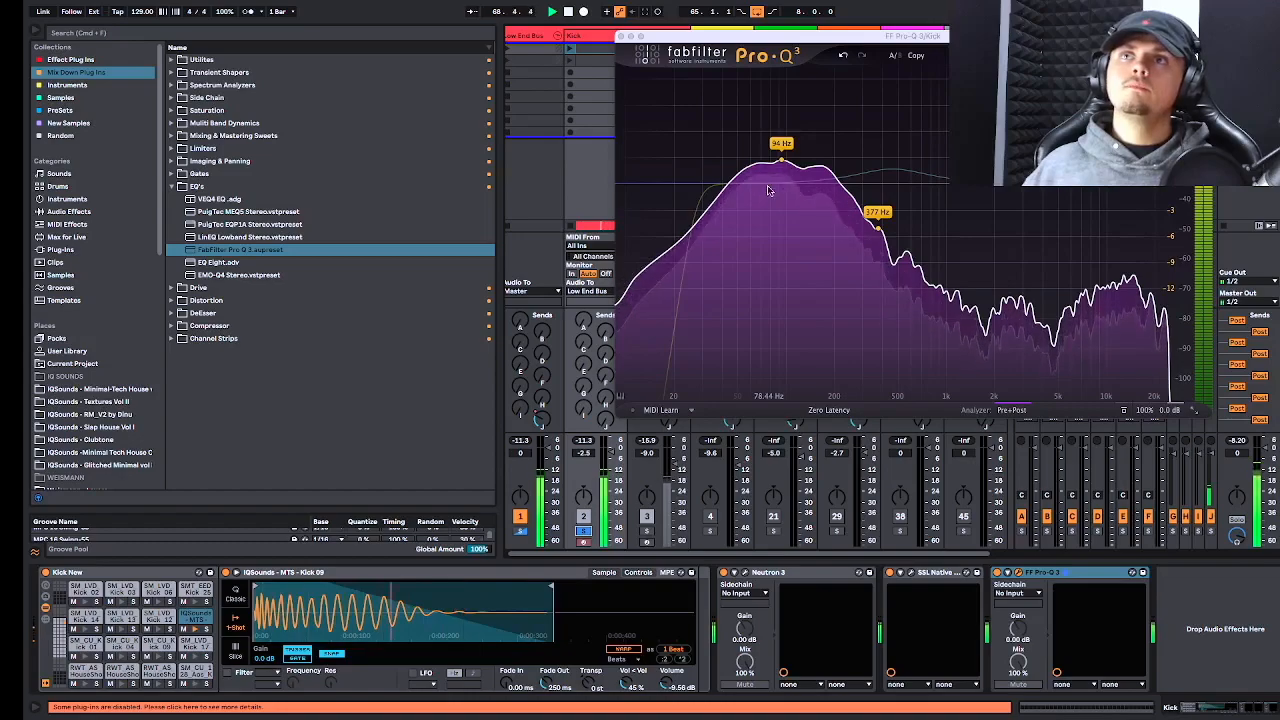
click(647, 531)
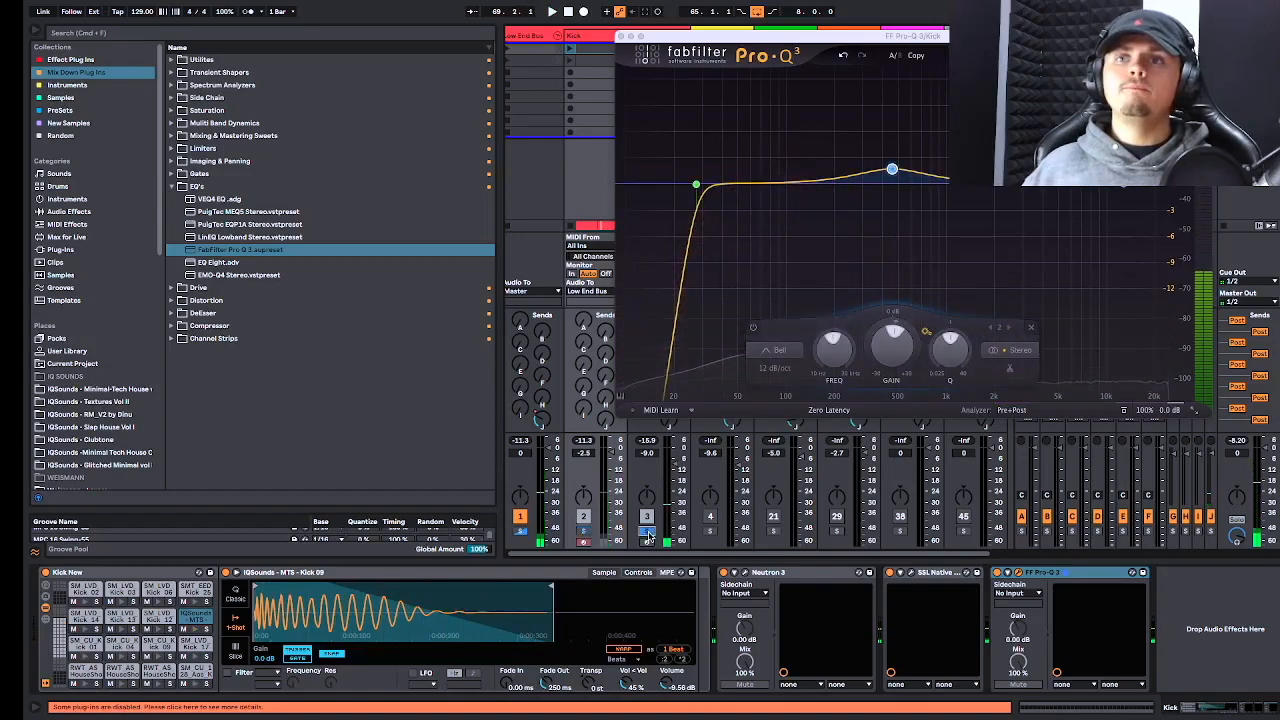
Close the Kick's EQ and add a bell cut of about 2.1 dB near 88 Hz, Q about 6.7, in the SubBoomBass2 track's Pro-Q 3.
click(621, 36)
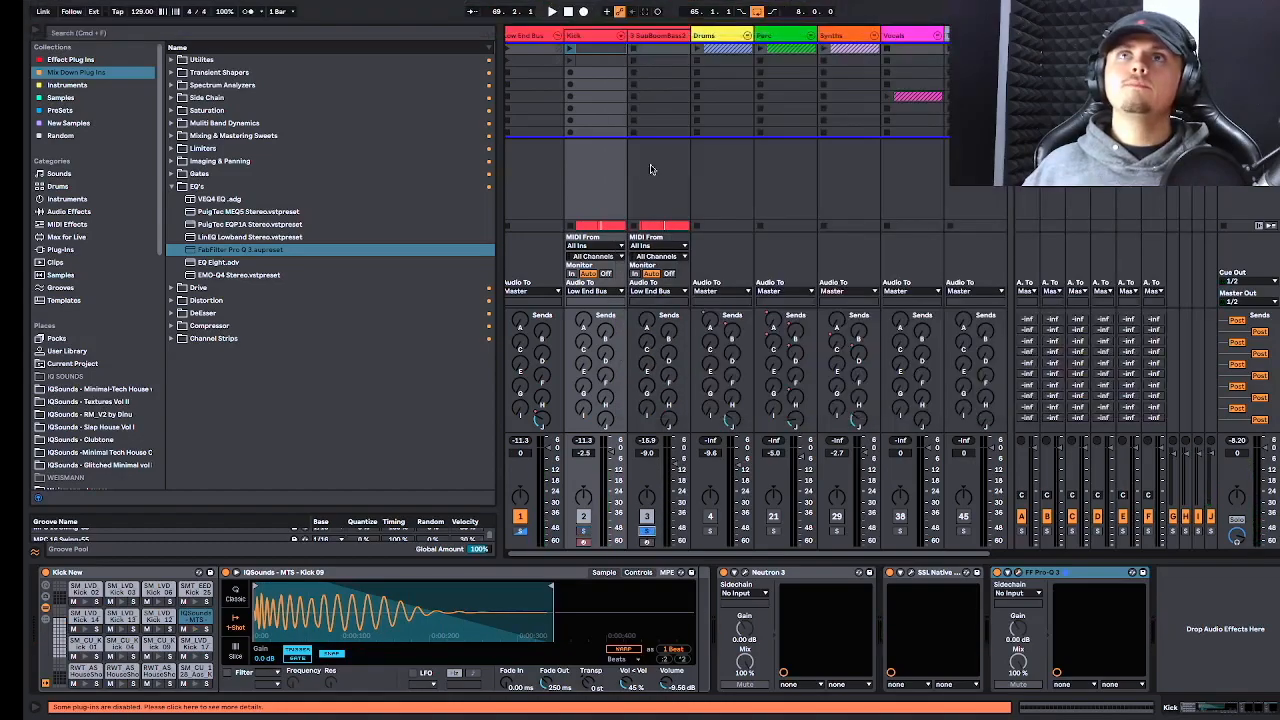
click(655, 38)
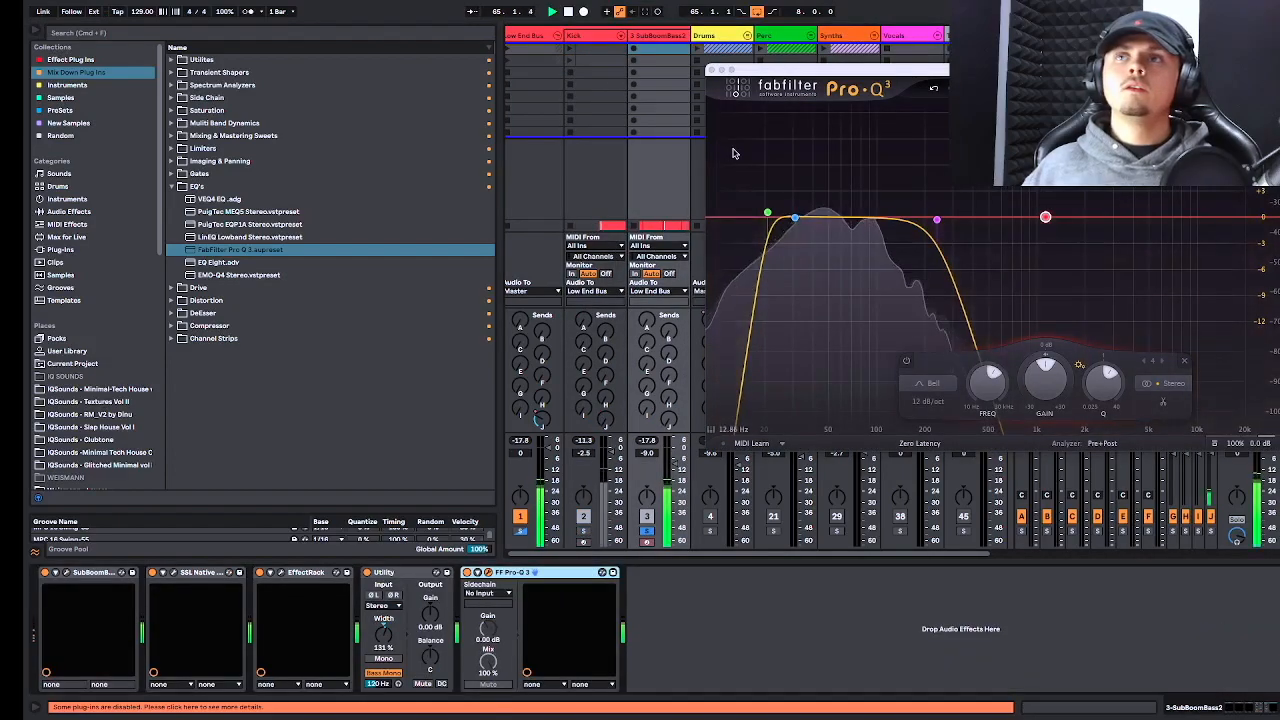
drag(824, 219, 864, 216)
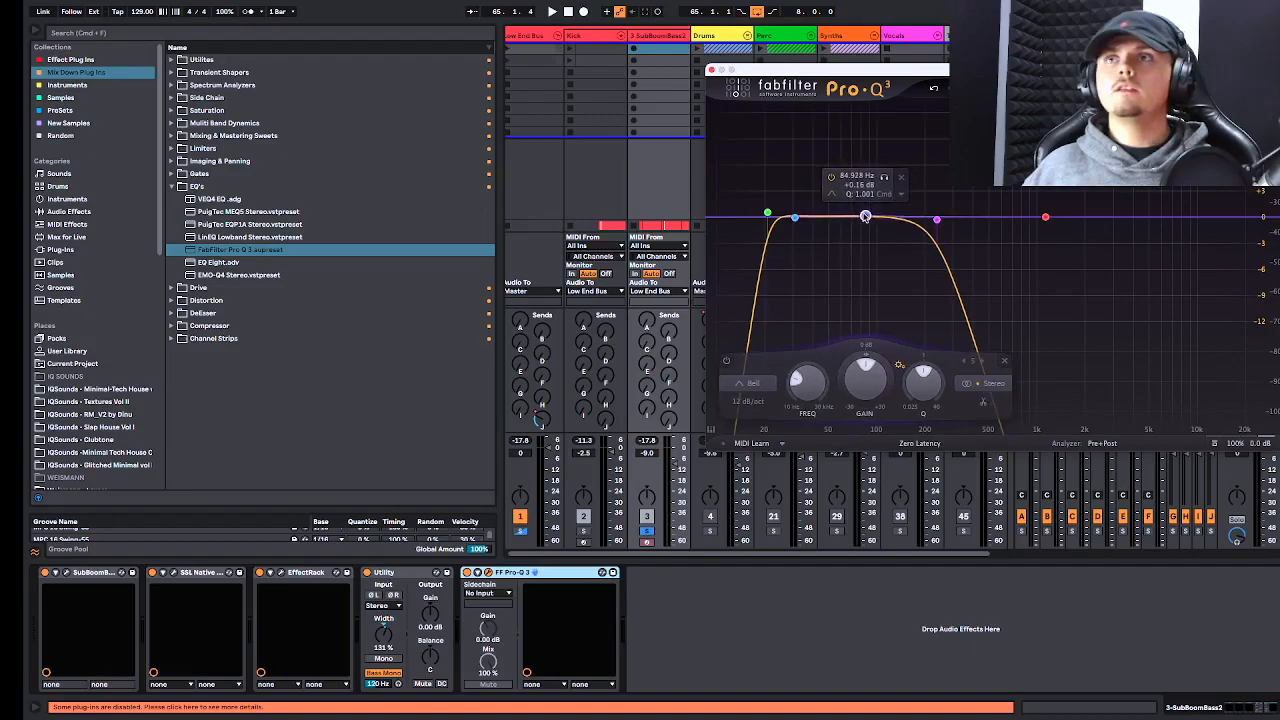
drag(865, 216, 868, 216)
key(space)
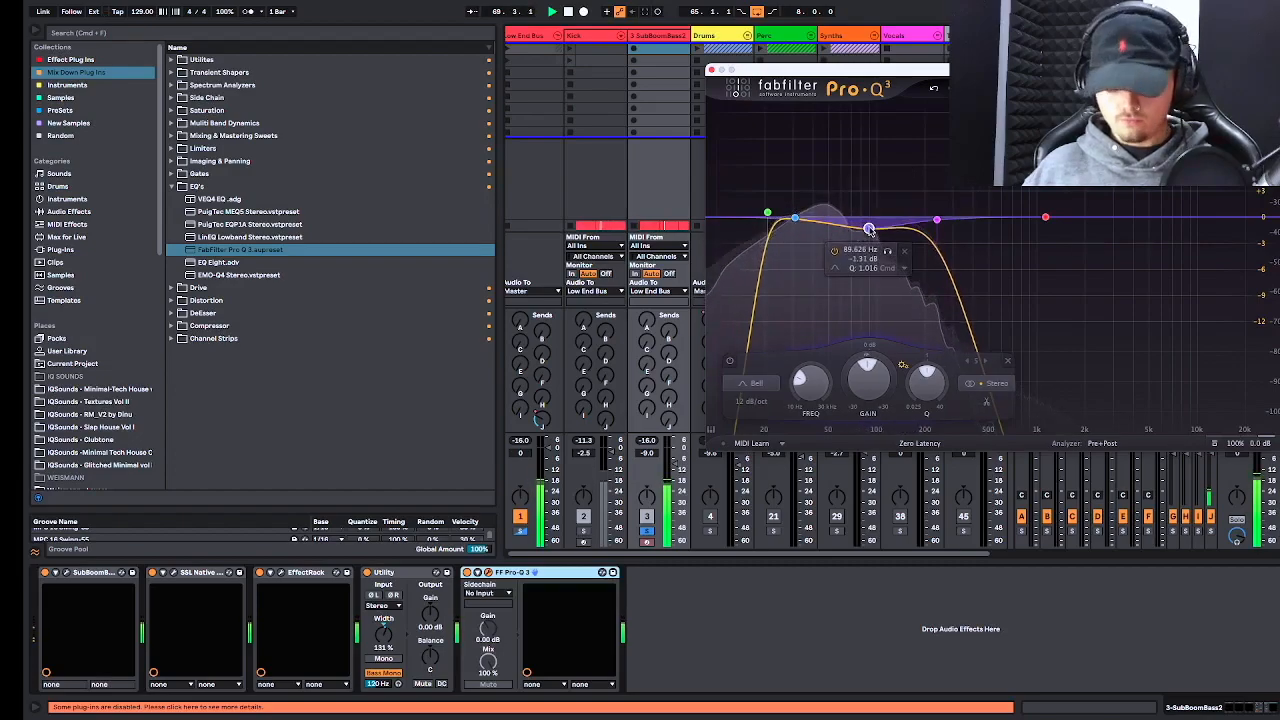
mouse_move(869, 229)
mouse_down()
mouse_move(868, 197)
mouse_move(868, 236)
mouse_up()
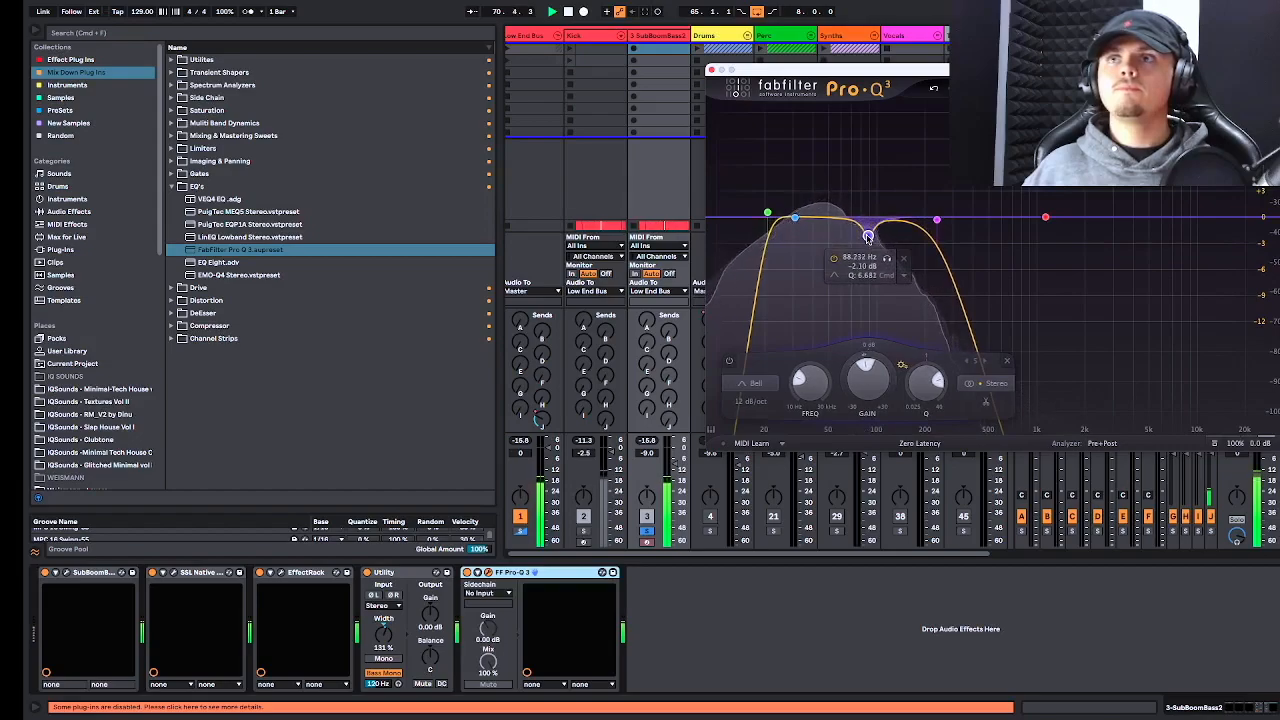
Make the bass EQ's 88 Hz cut dynamic and play the kick and bass together with the Low End Bus soloed.
click(904, 280)
click(935, 321)
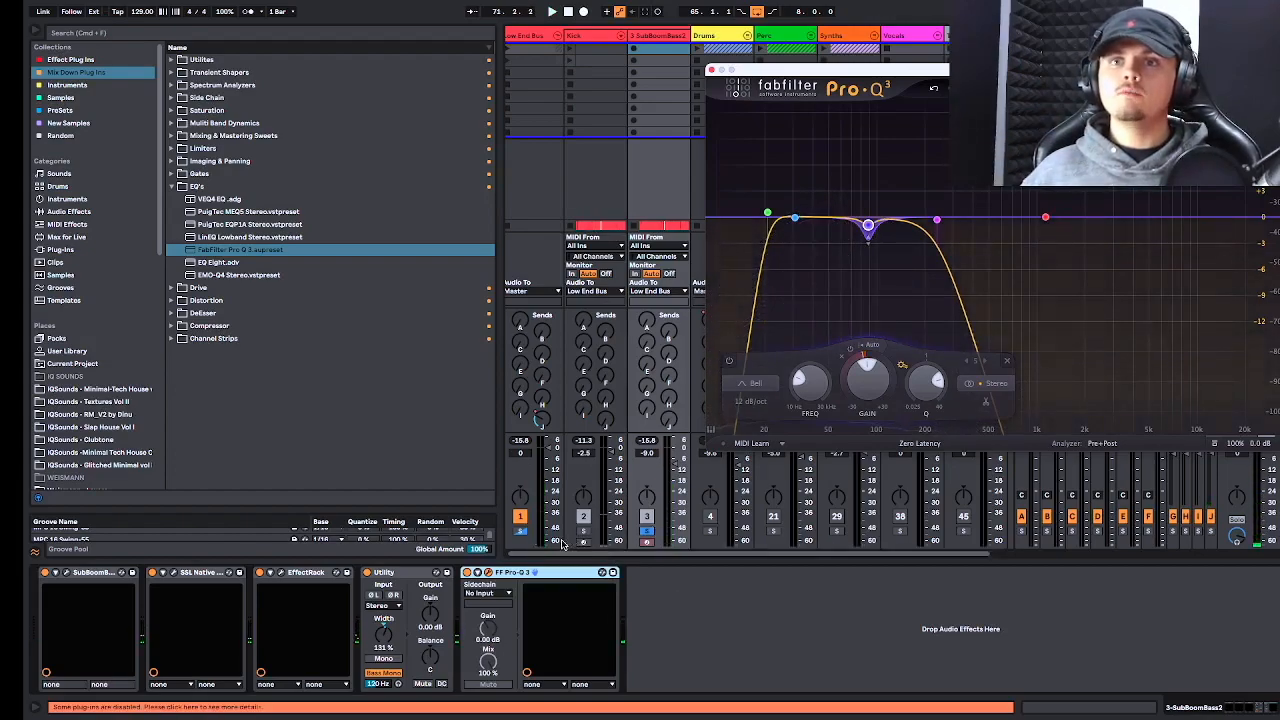
click(520, 532)
key(space)
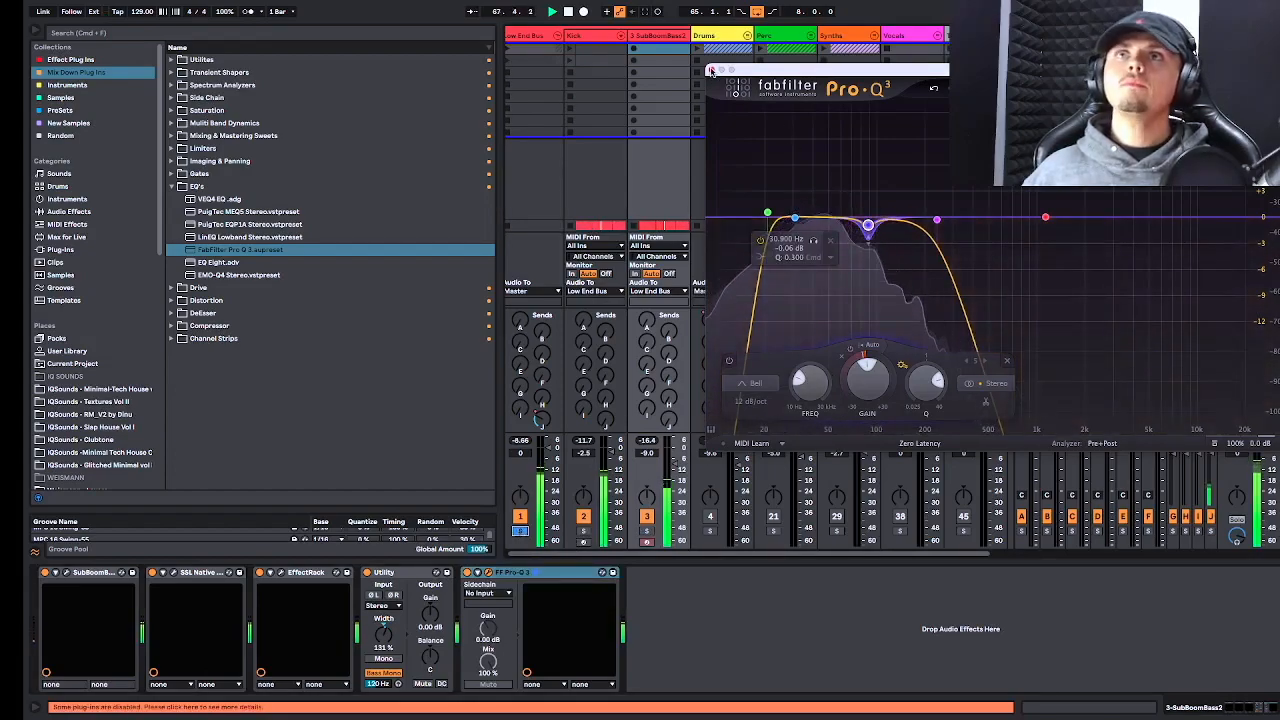
Close the bass EQ and open the SubBoomBass2 clip at bar 67 in the arrangement to examine its notes.
click(711, 71)
click(578, 36)
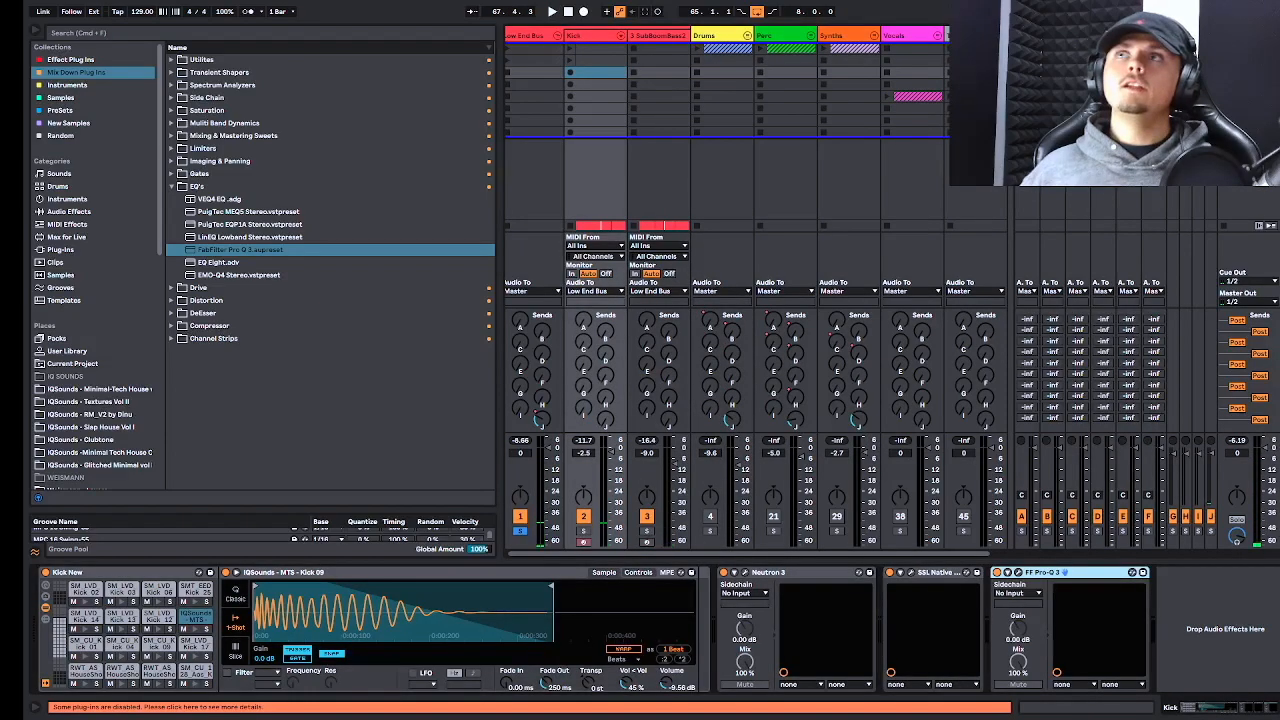
key(Tab)
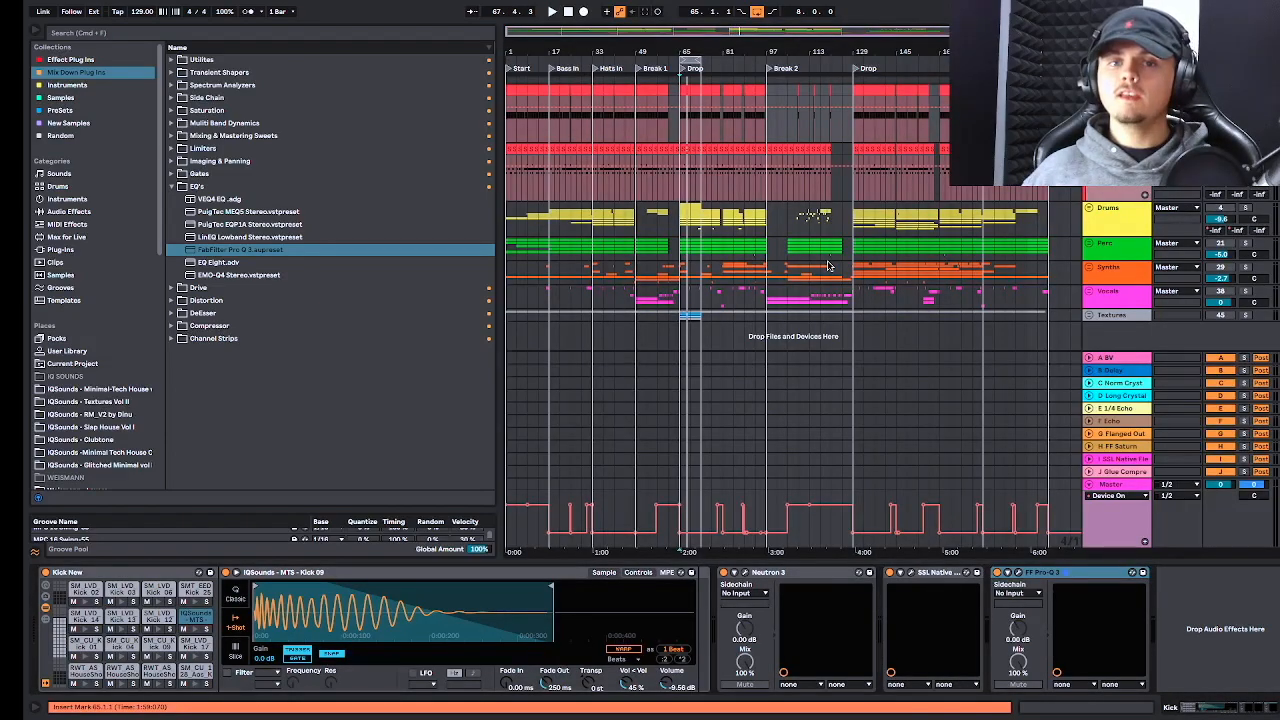
scroll(870, 226, up, 2)
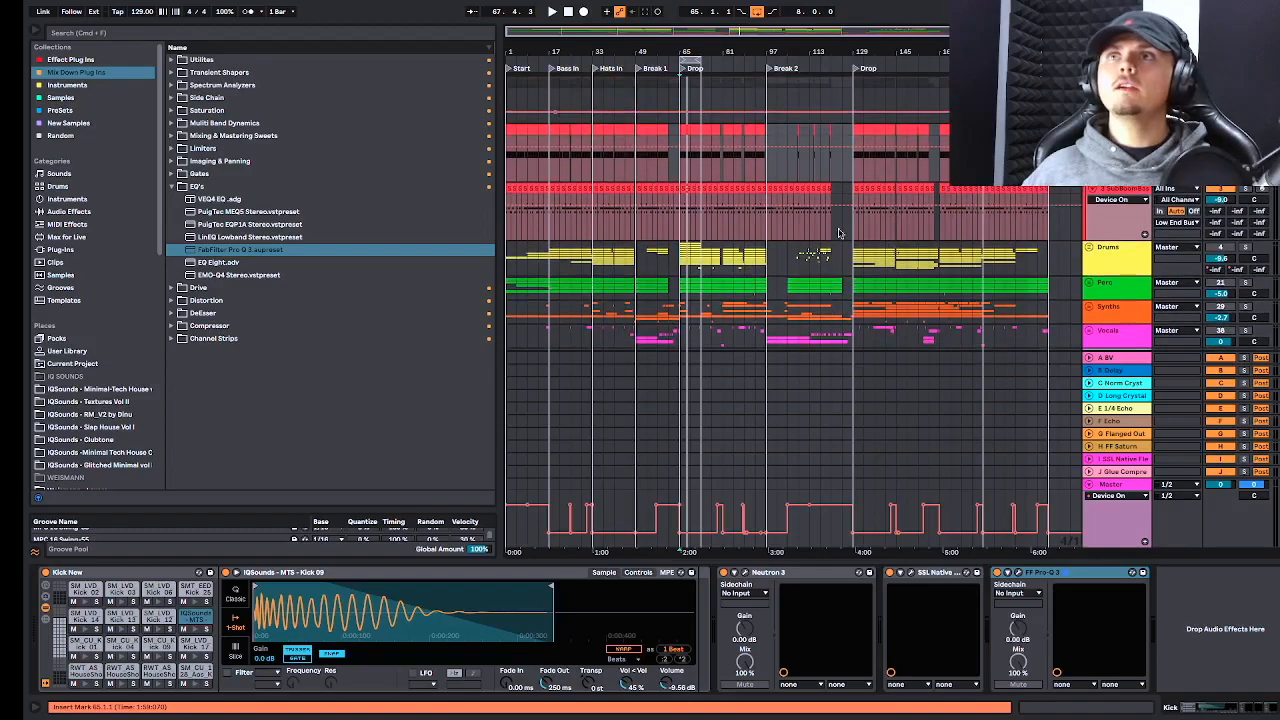
scroll(720, 220, up, 5)
scroll(700, 216, up, 1)
scroll(650, 210, down, 2)
scroll(800, 205, up, 2)
scroll(903, 188, down, 2)
double_click(922, 150)
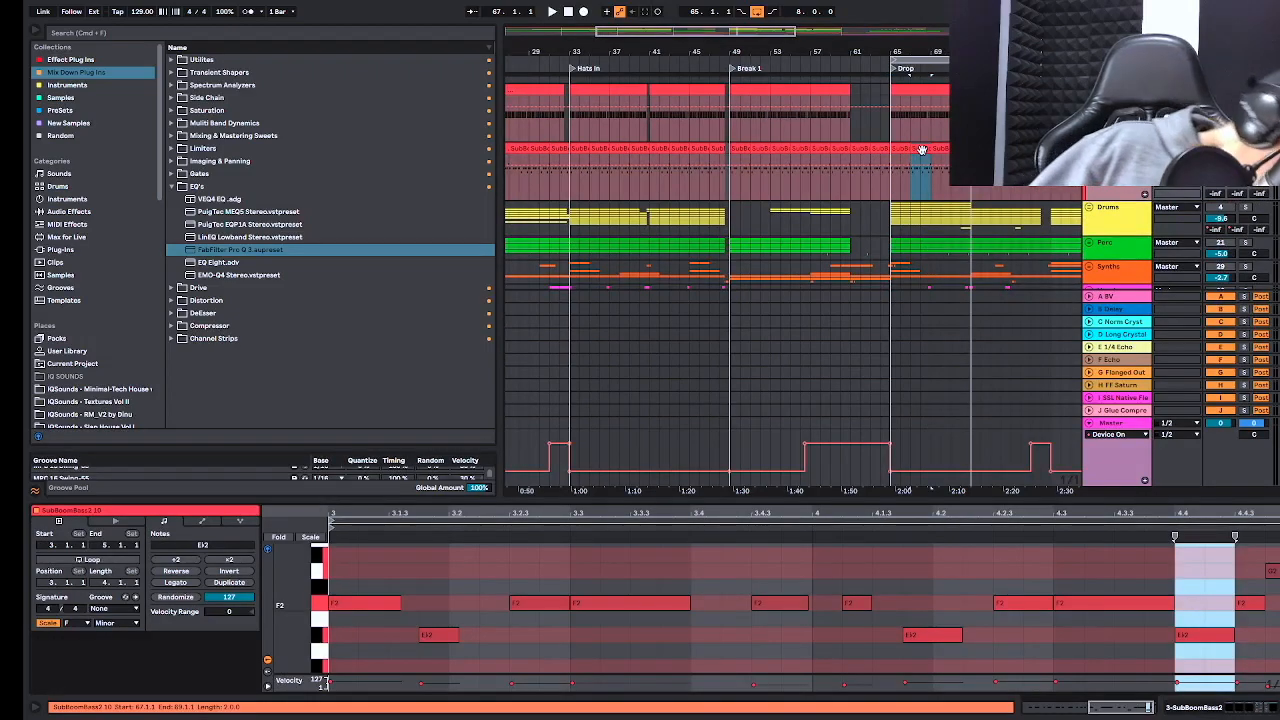
click(922, 150)
scroll(922, 150, down, 1)
scroll(922, 150, up, 1)
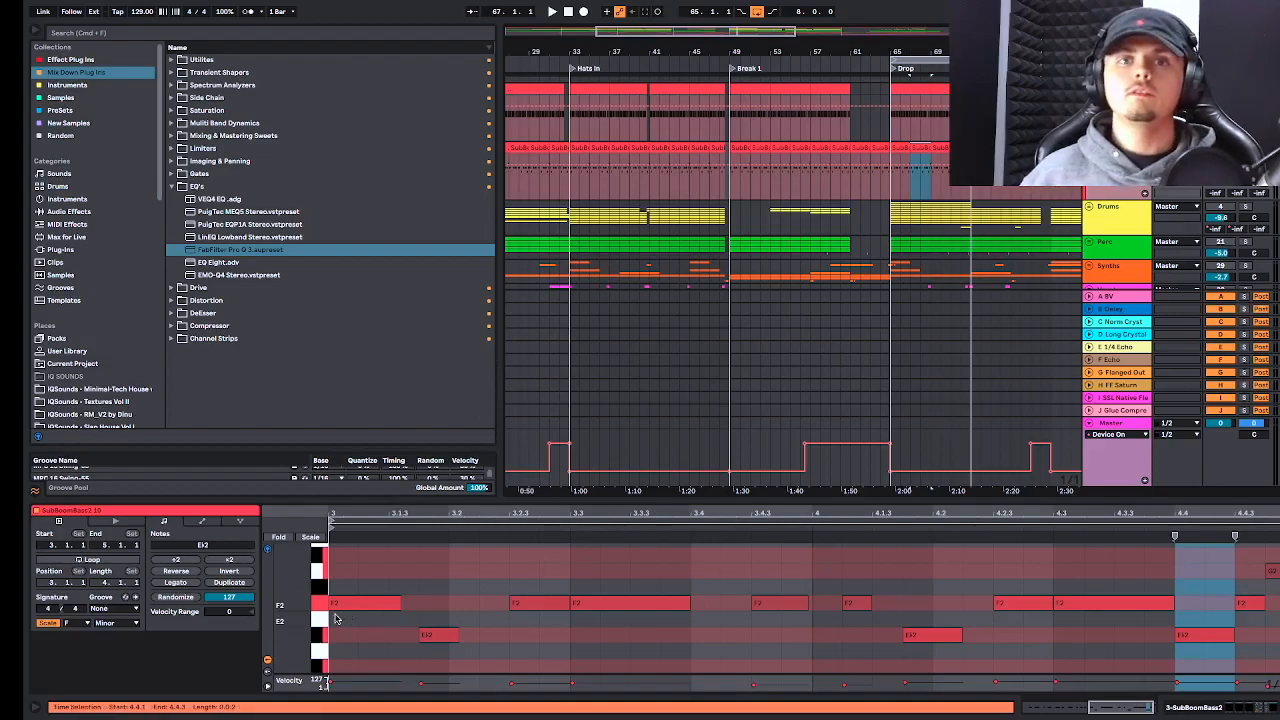
scroll(336, 612, up, 1)
mouse_move(306, 589)
mouse_down()
mouse_move(306, 624)
mouse_move(306, 591)
mouse_up()
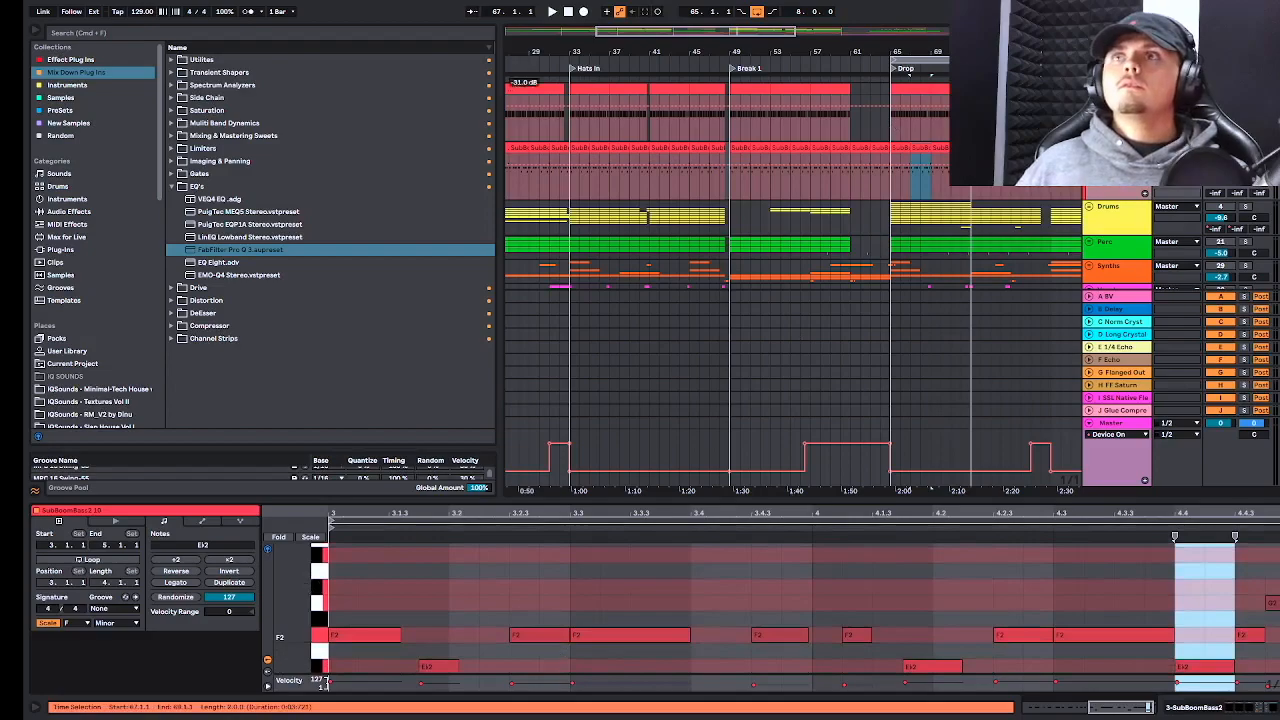
Find Tuner in the browser, add it at the end of the Kick track's device chain, and play the track to check the kick's pitch.
double_click(1117, 90)
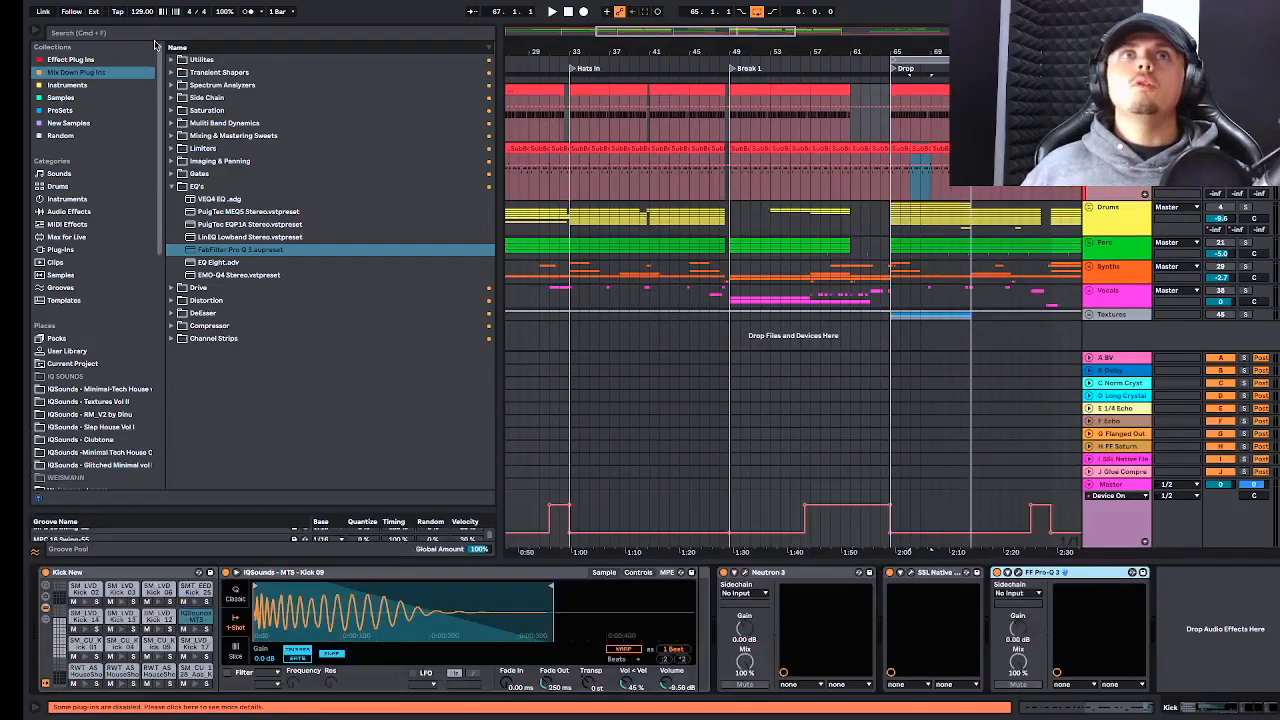
click(157, 38)
text(tuner)
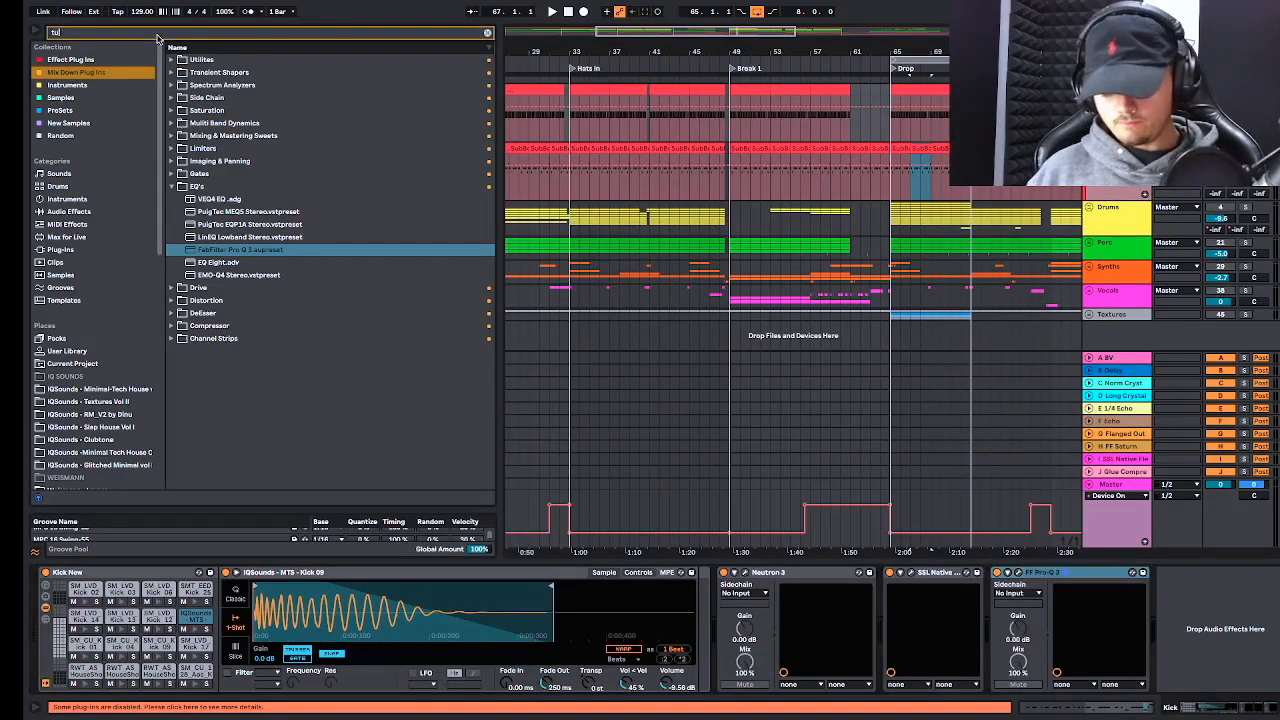
click(171, 59)
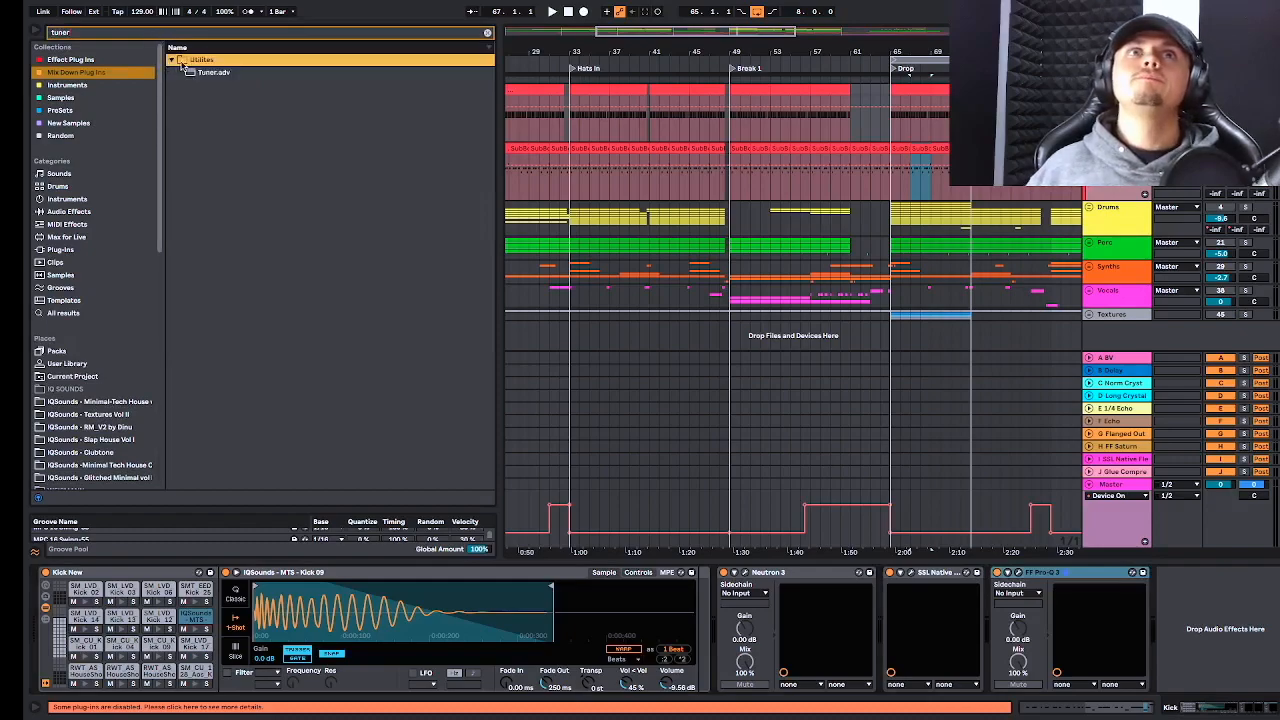
click(199, 73)
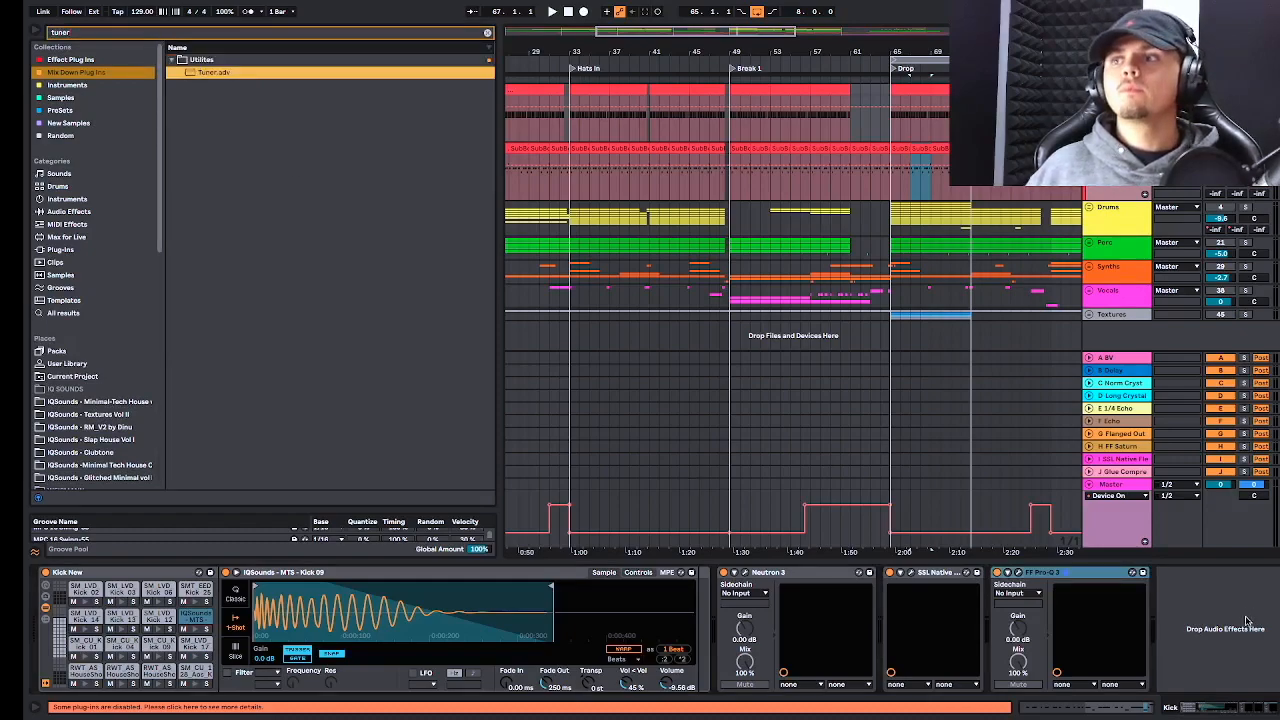
drag(1246, 620, 1246, 620)
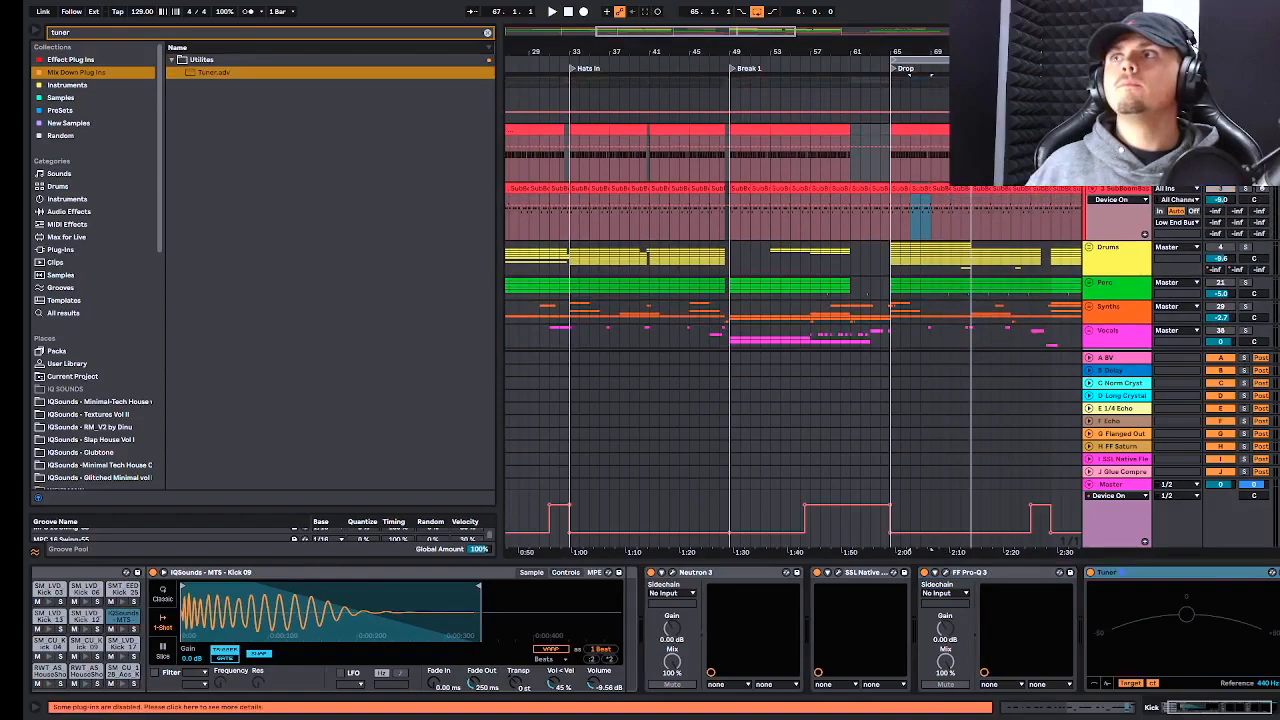
key(space)
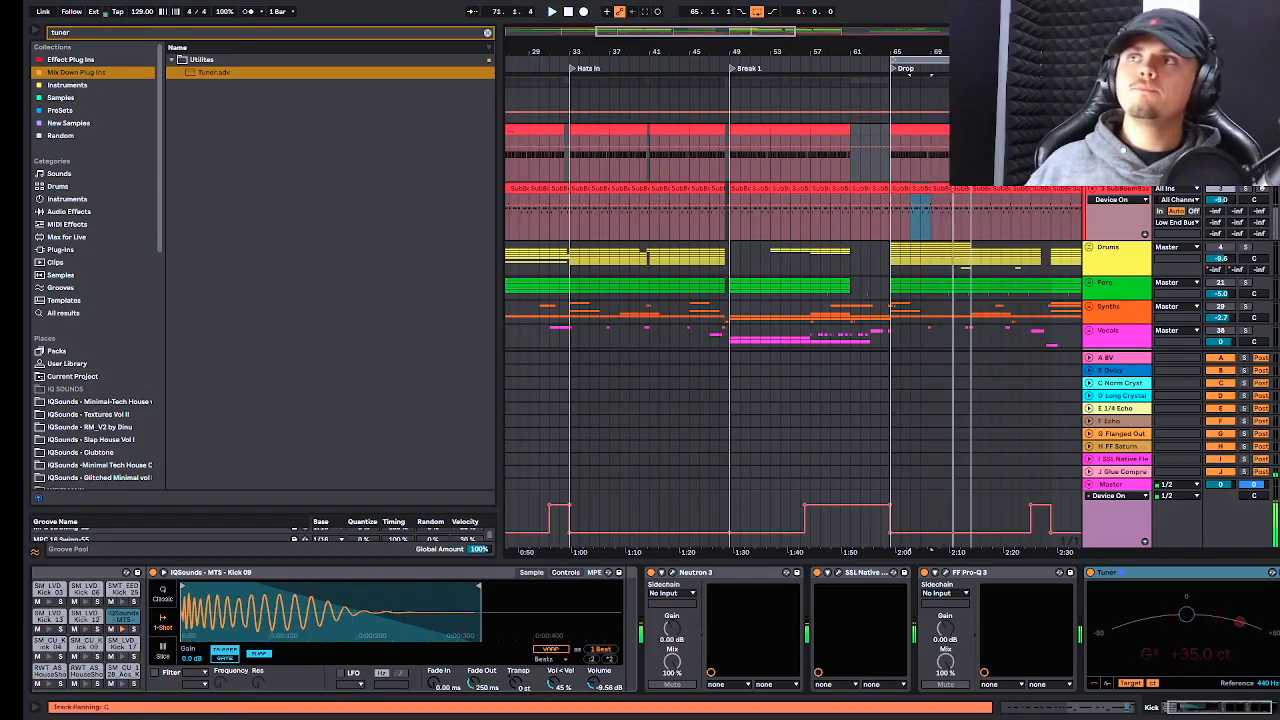
Compare the kick's tuner reading with the notes on the SubBoomBass2 clip's piano keys.
click(1128, 190)
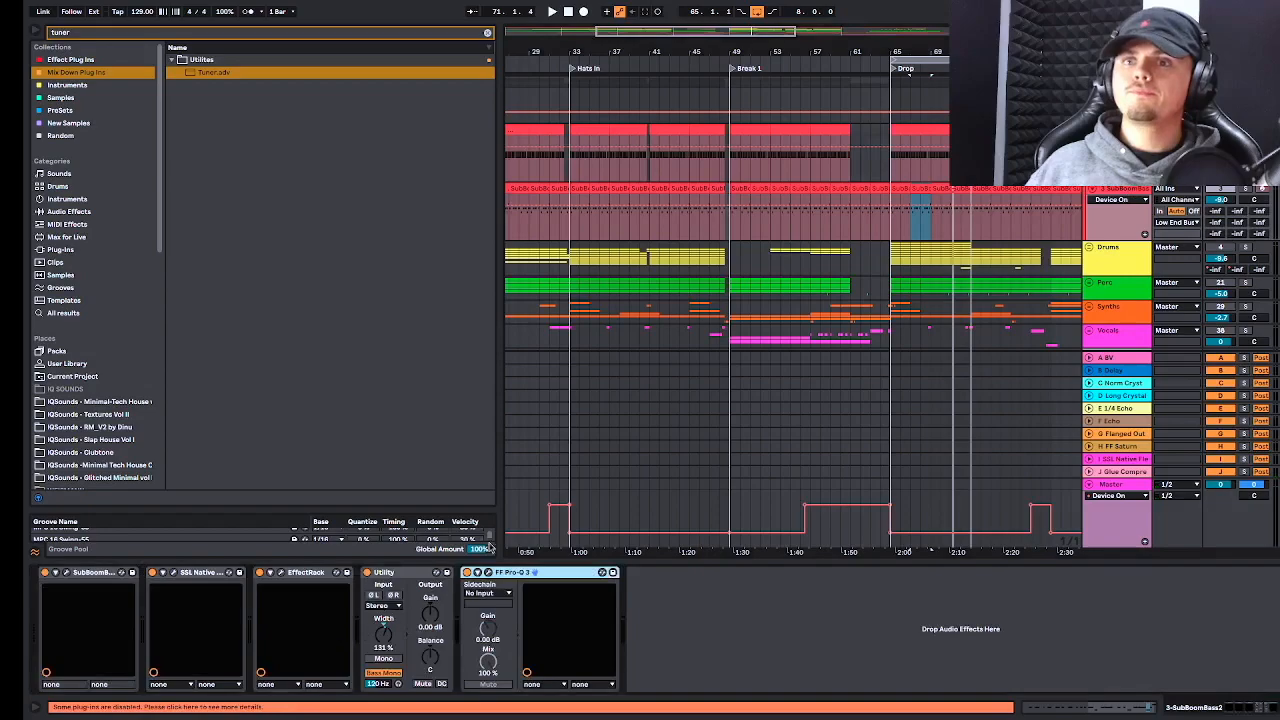
key(shift+Tab)
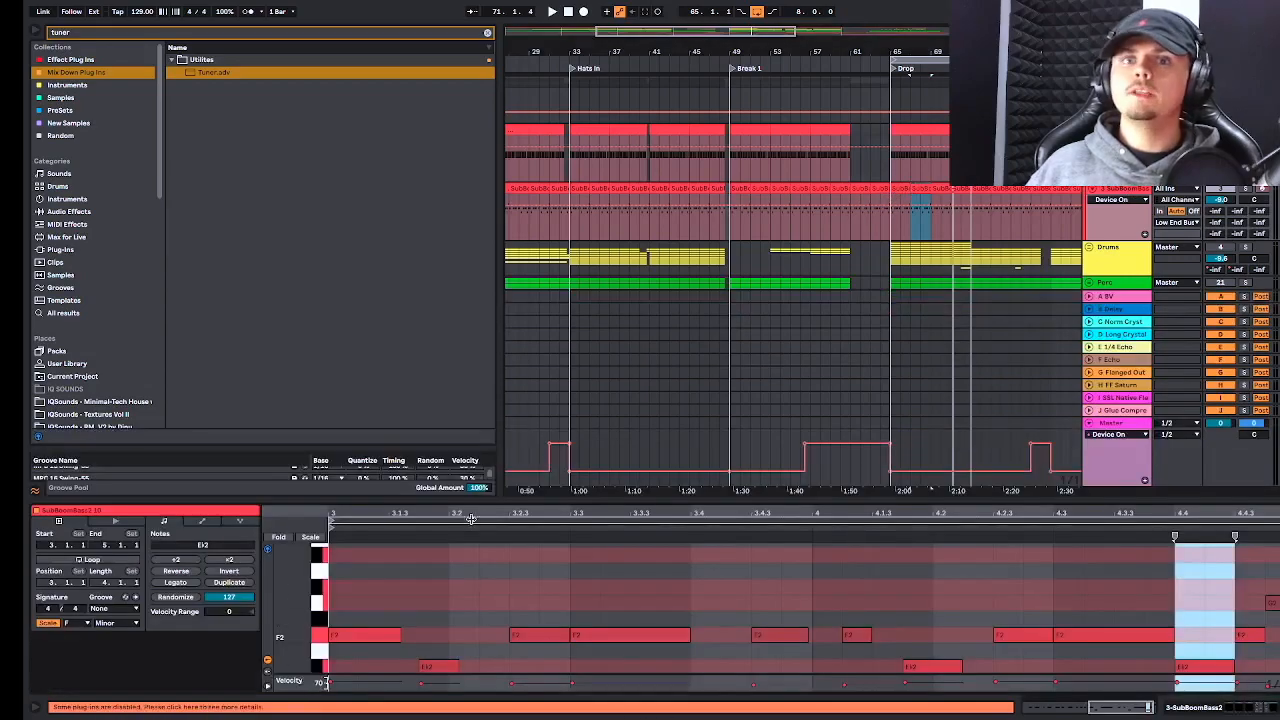
scroll(317, 645, up, 3)
click(317, 645)
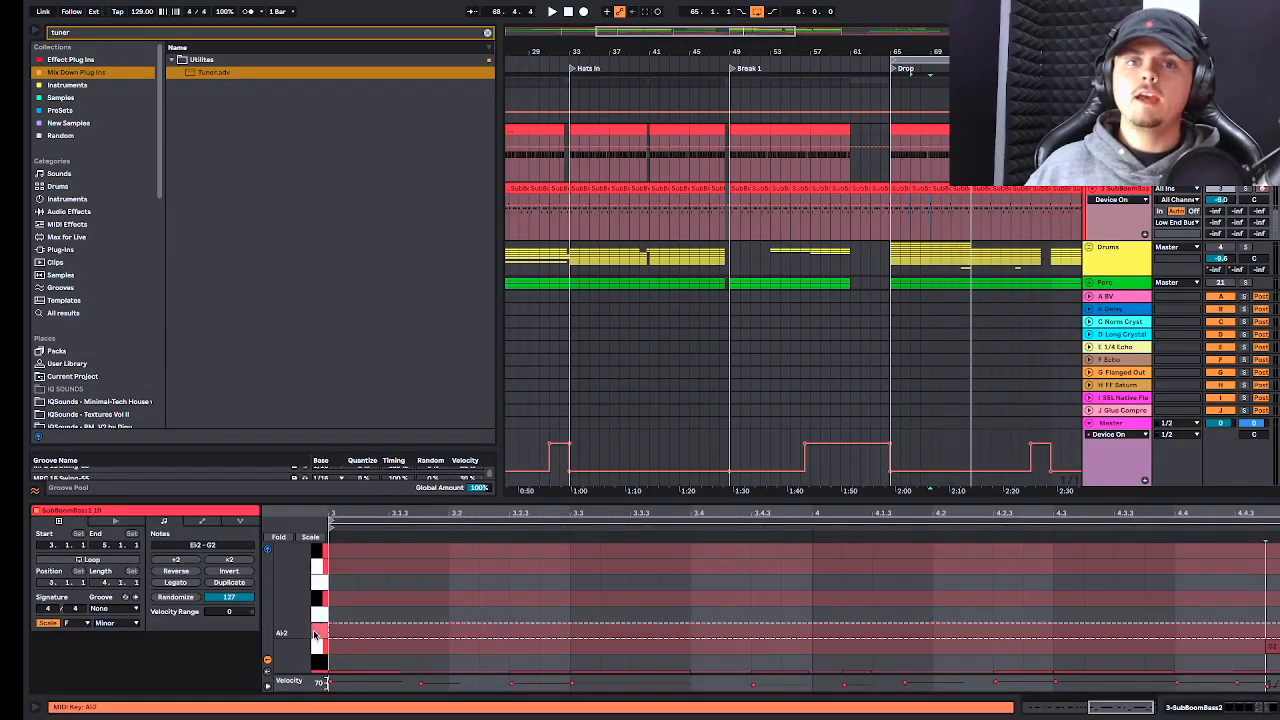
click(319, 650)
click(319, 650)
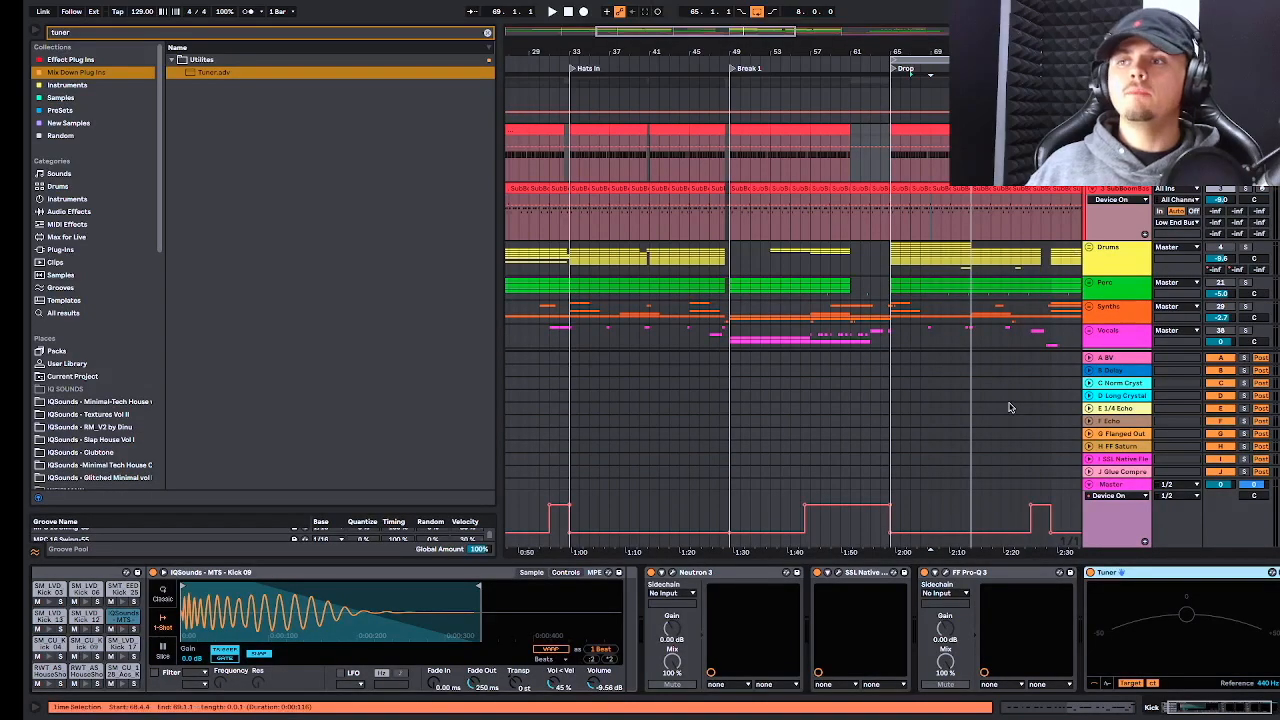
key(space)
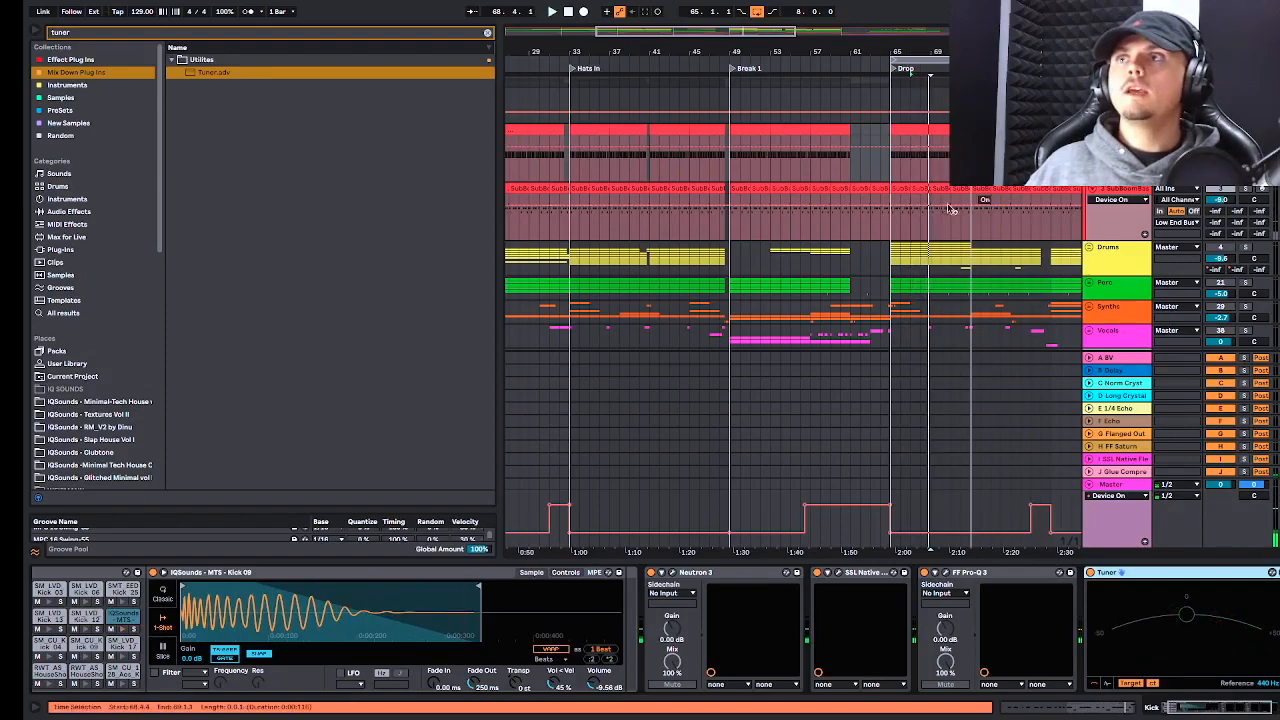
double_click(922, 188)
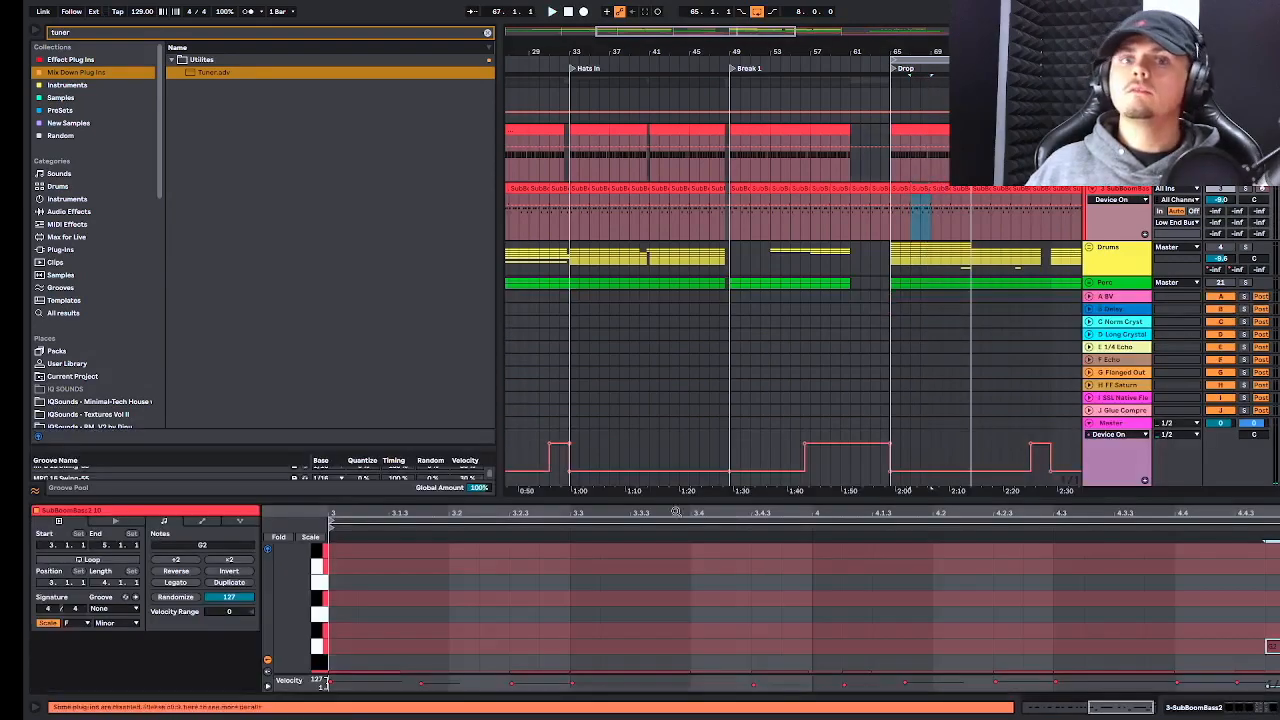
click(325, 629)
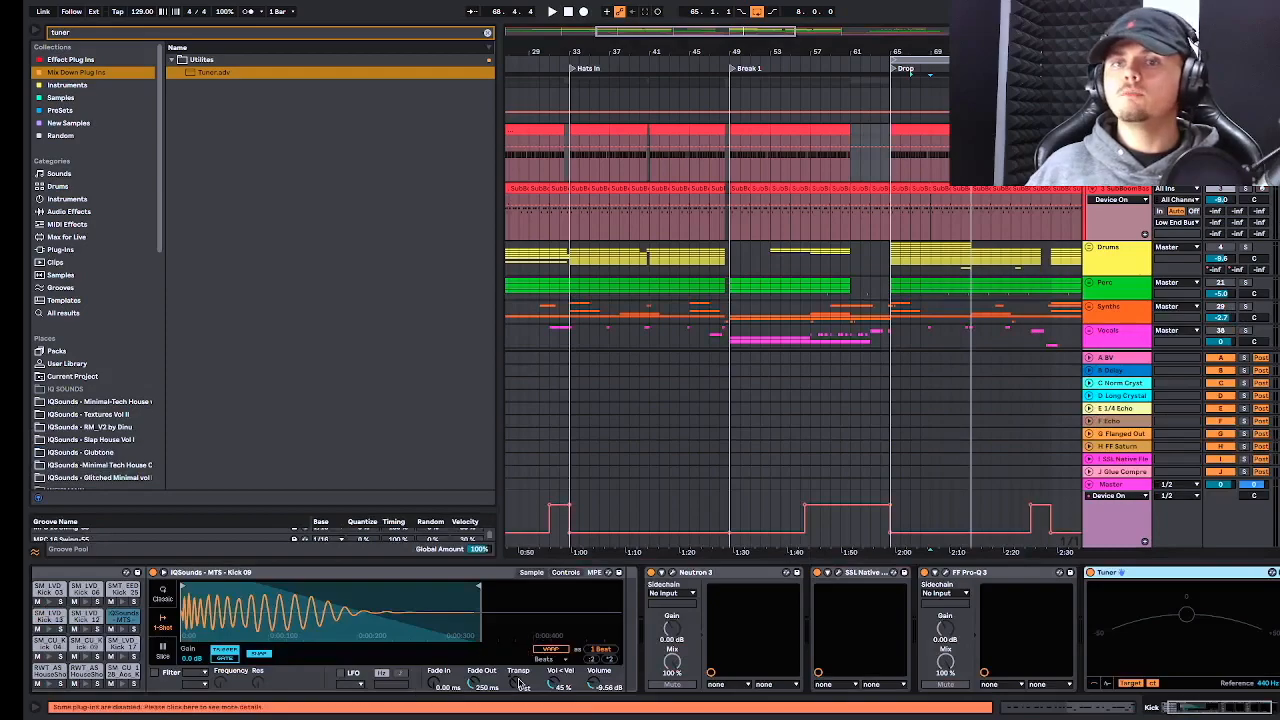
Transpose the Kick 09 sample by -1 st and play it back to check its tuning.
click(519, 684)
key(space)
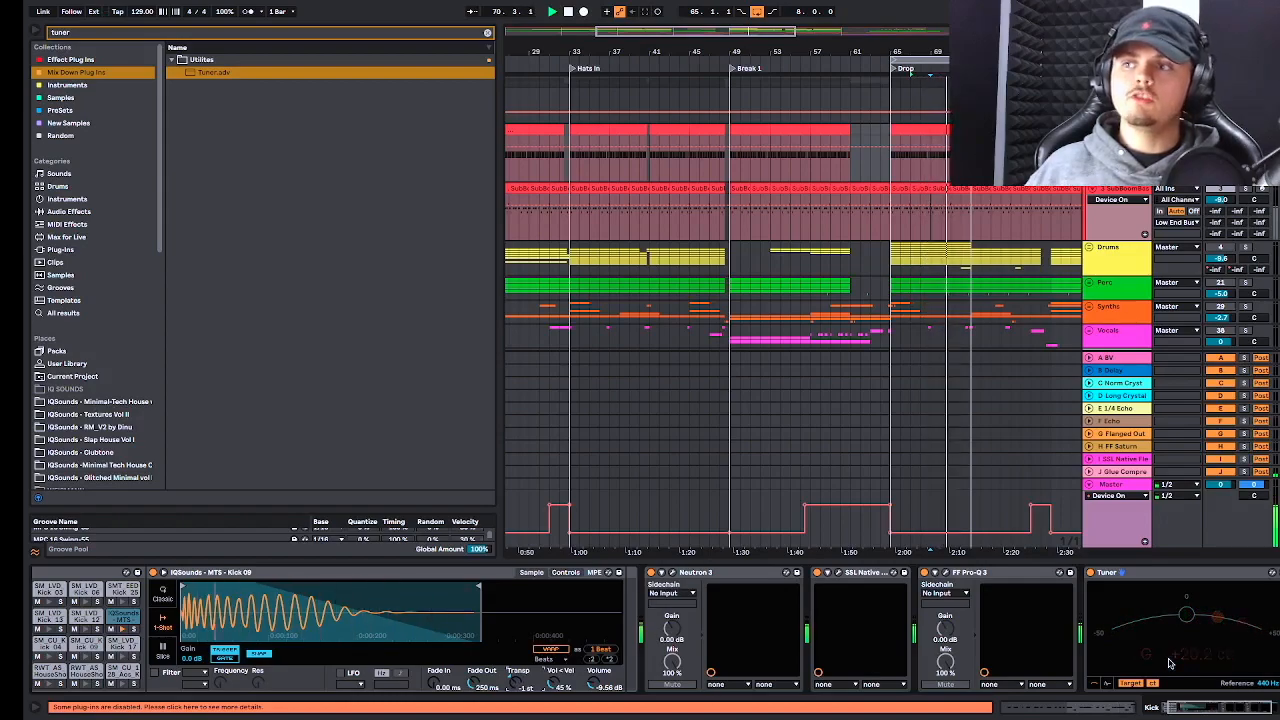
click(912, 75)
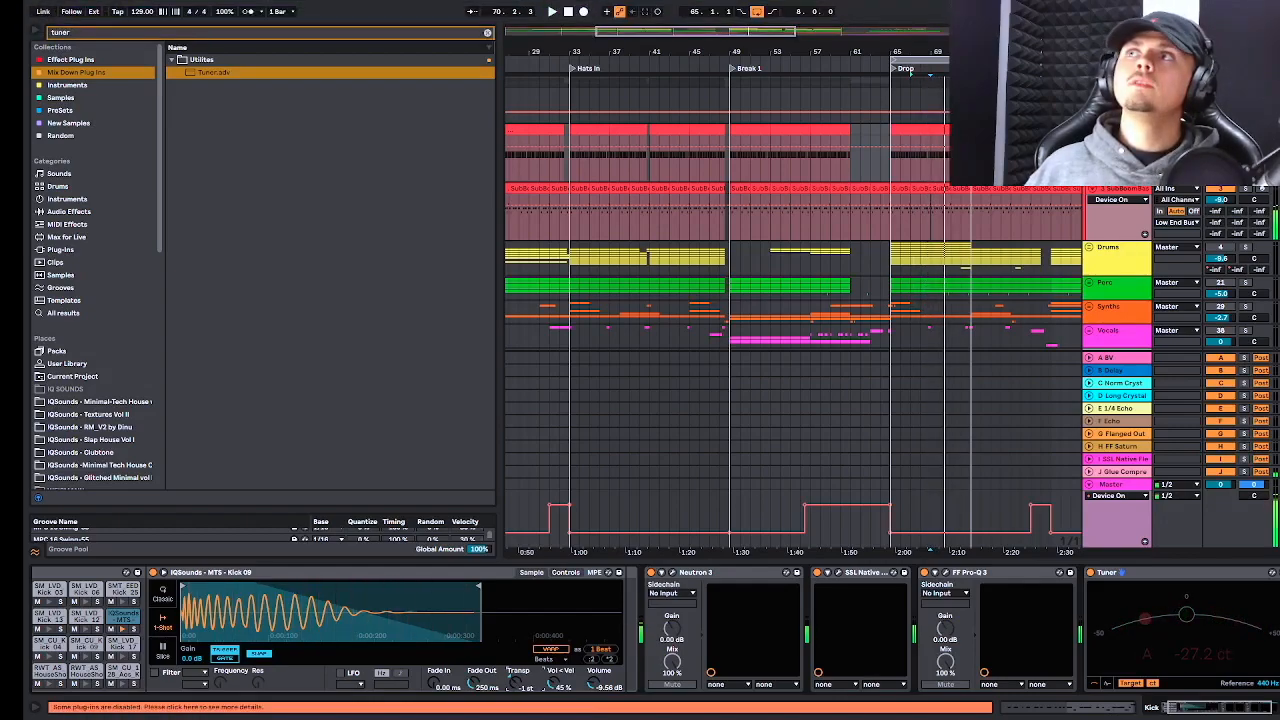
Clear the browser search and load PuigTec EQP1A Stereo followed by FabFilter Pro-Q 3 on the Low End Bus in the Session View.
click(1117, 83)
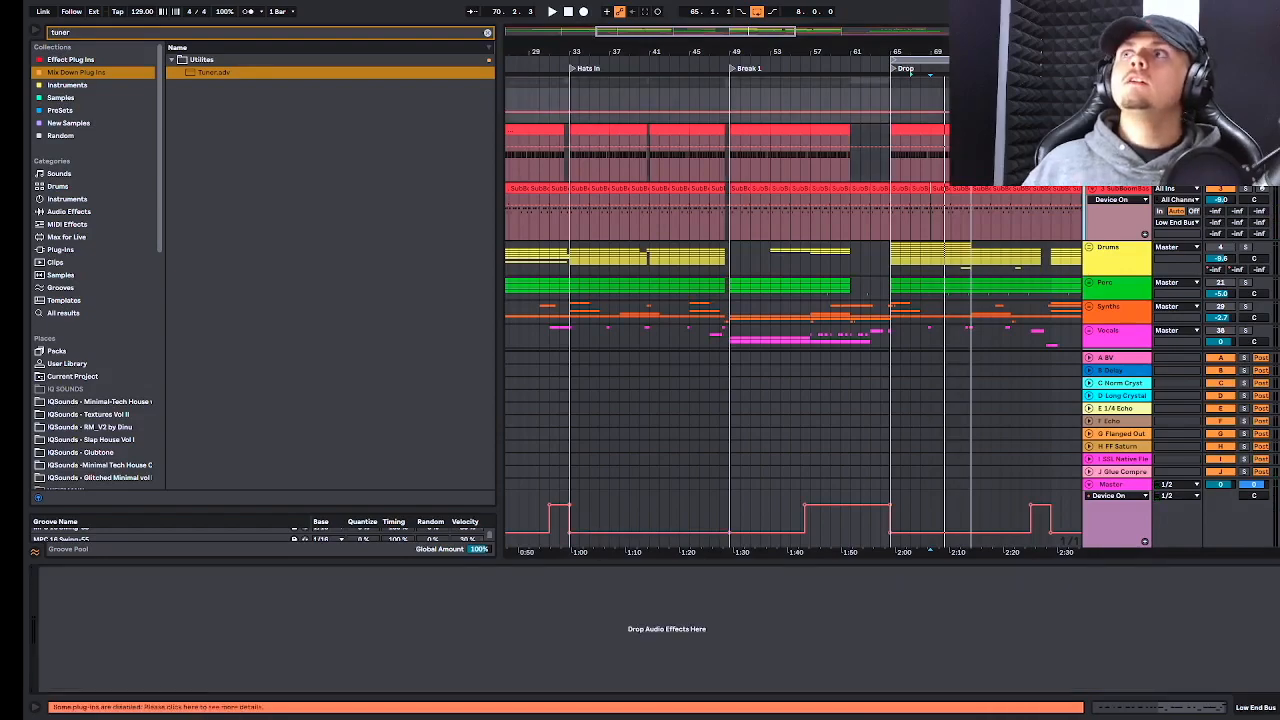
key(Tab)
click(540, 72)
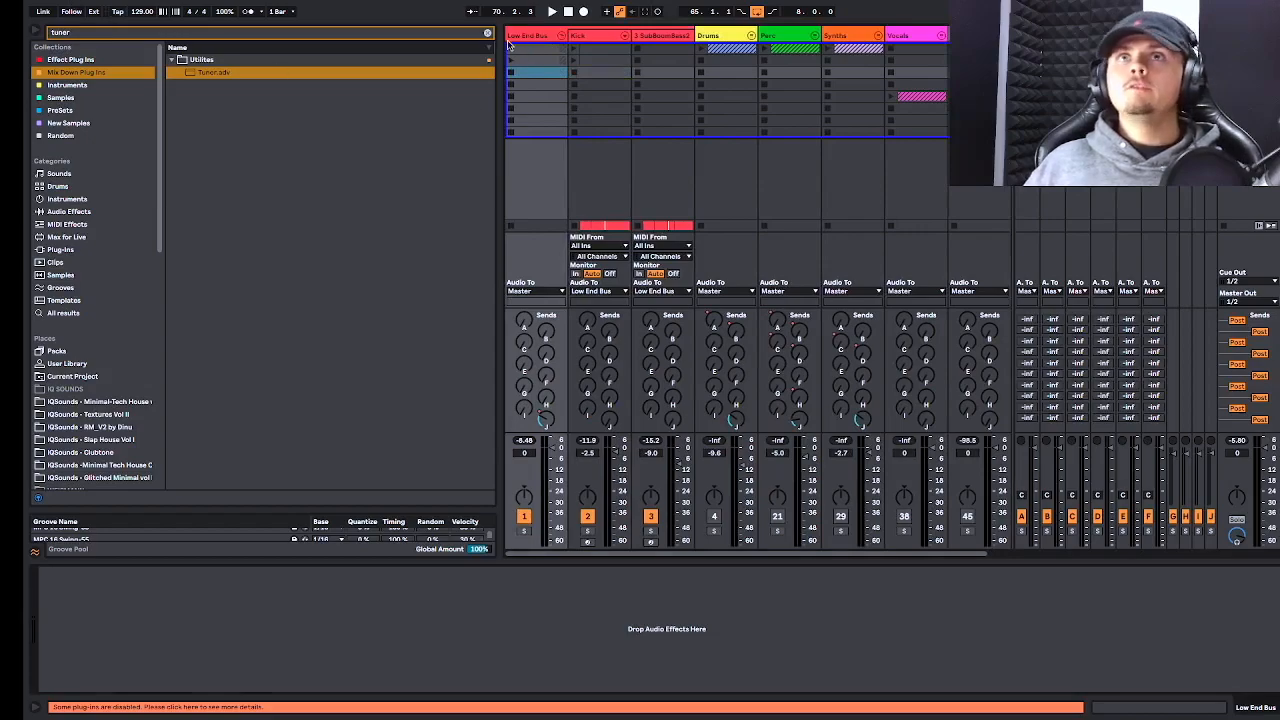
click(487, 32)
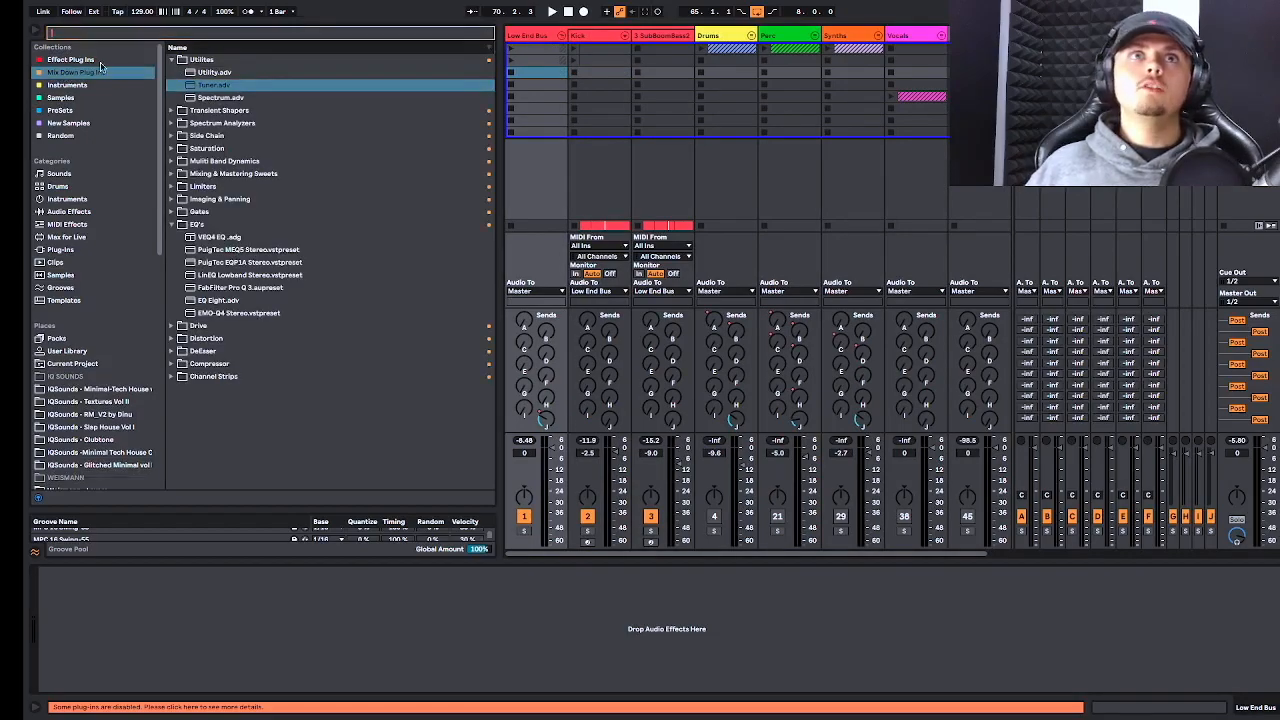
click(221, 262)
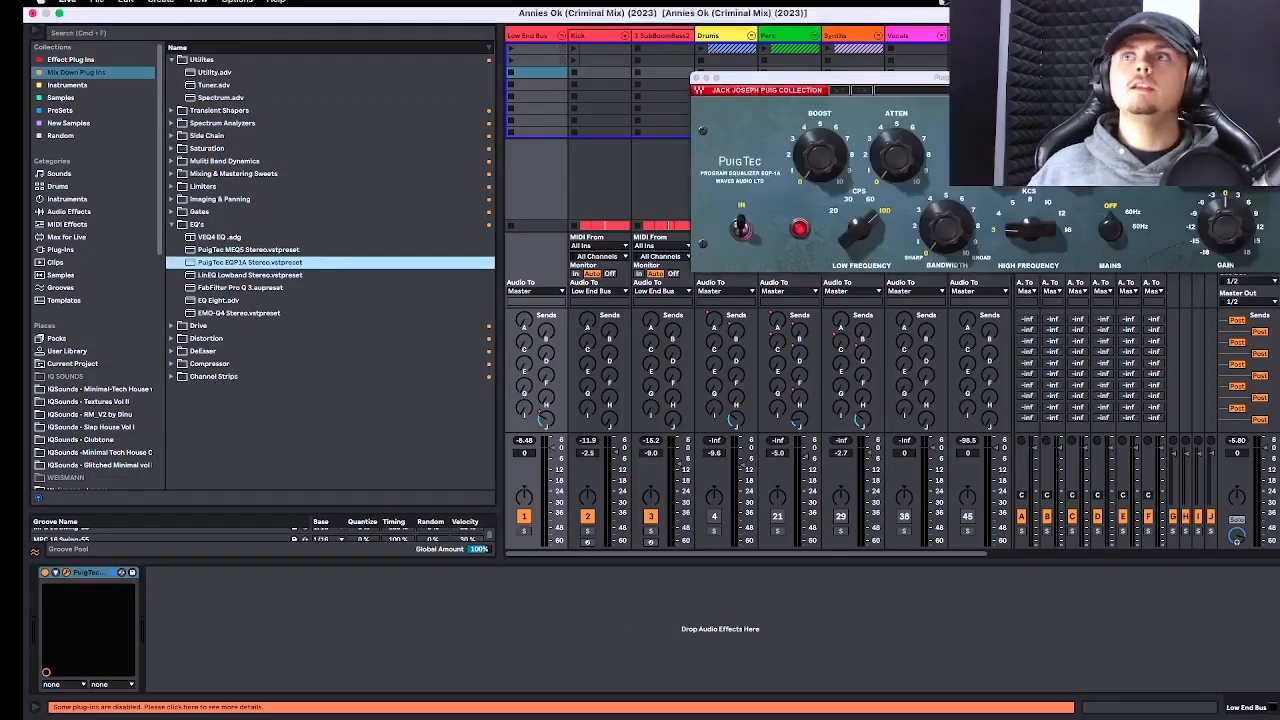
drag(940, 78, 332, 16)
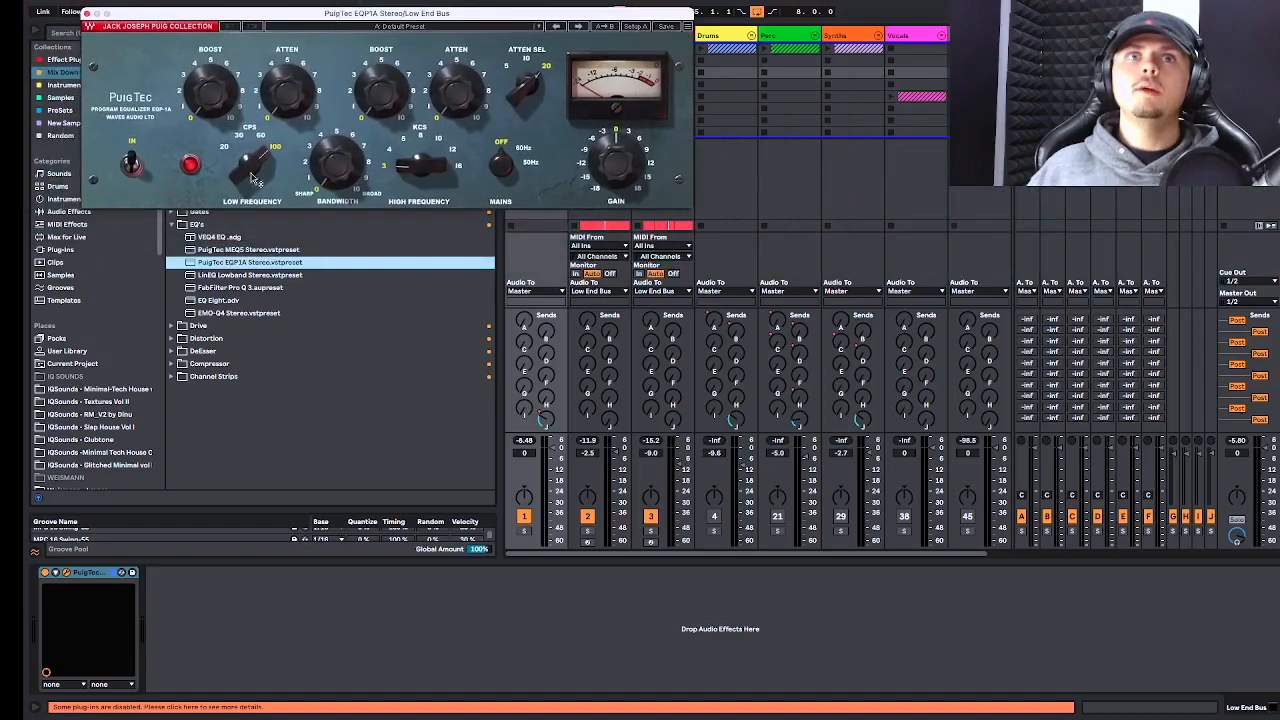
click(213, 290)
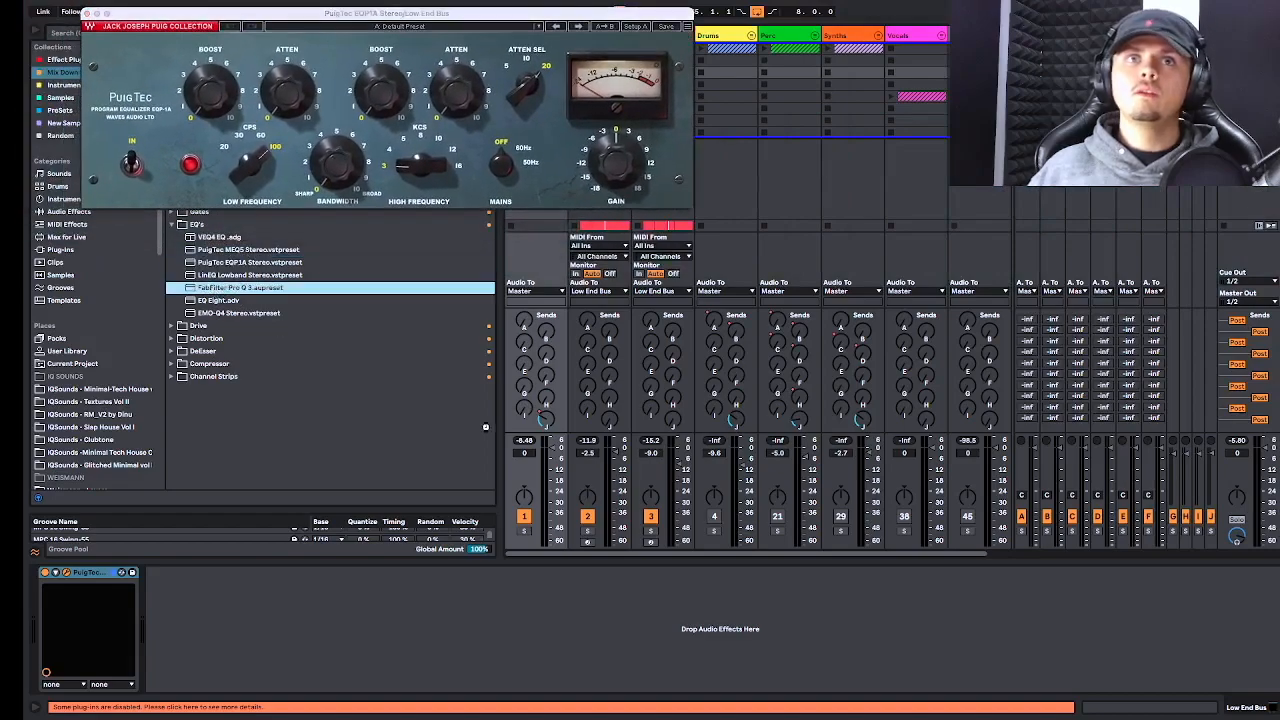
key(Return)
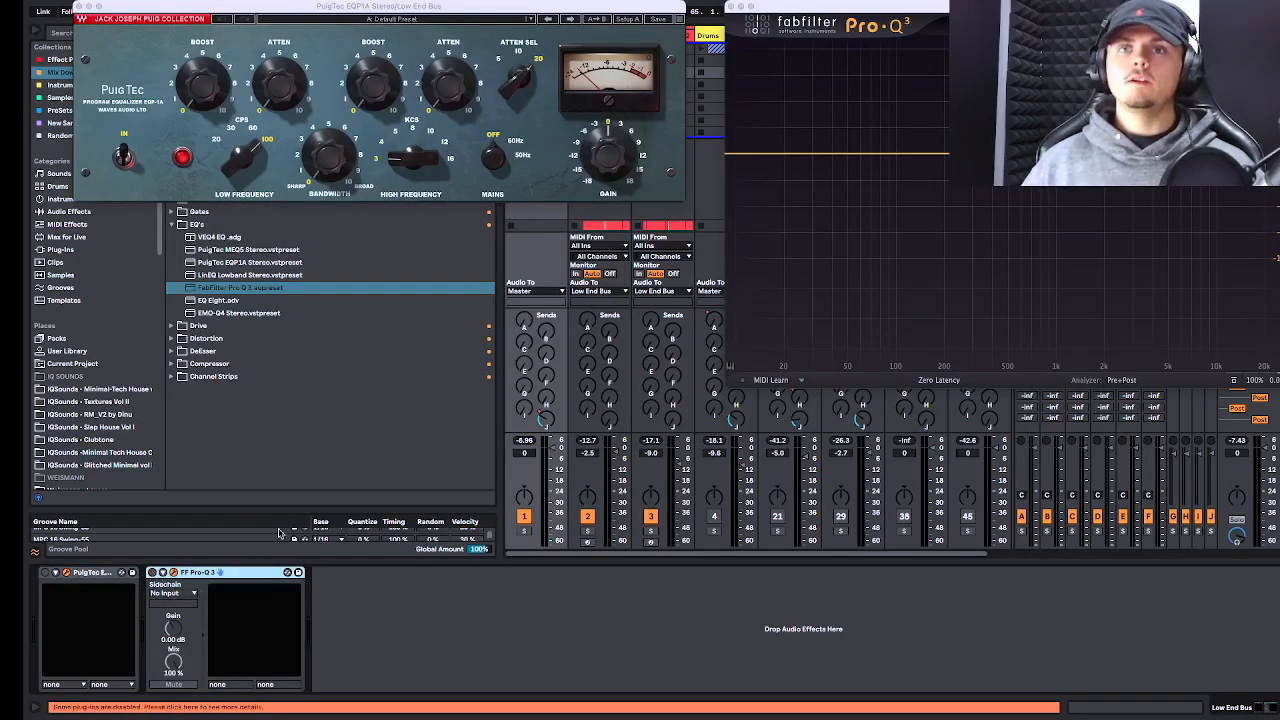
Enable PuigTec EQP1A, set its low frequency to 20 CPS with boost about 2.8 and attenuation 3.0, and play the low end.
key(space)
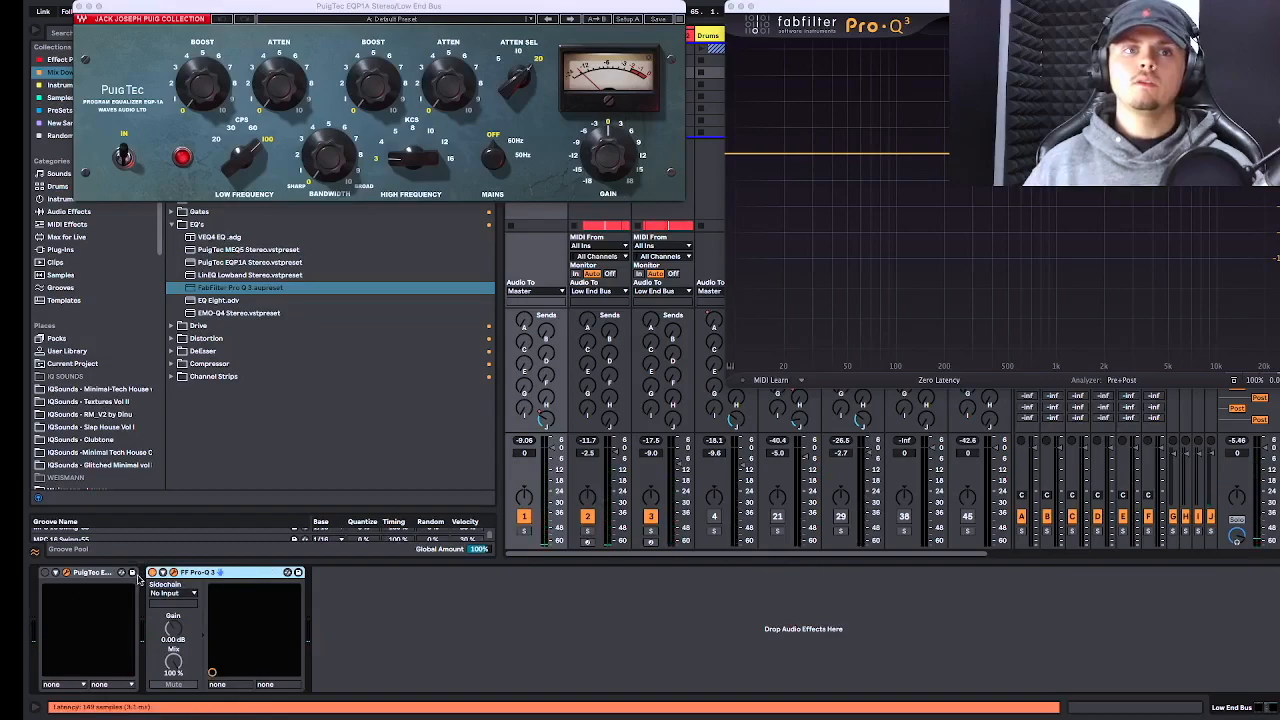
click(45, 573)
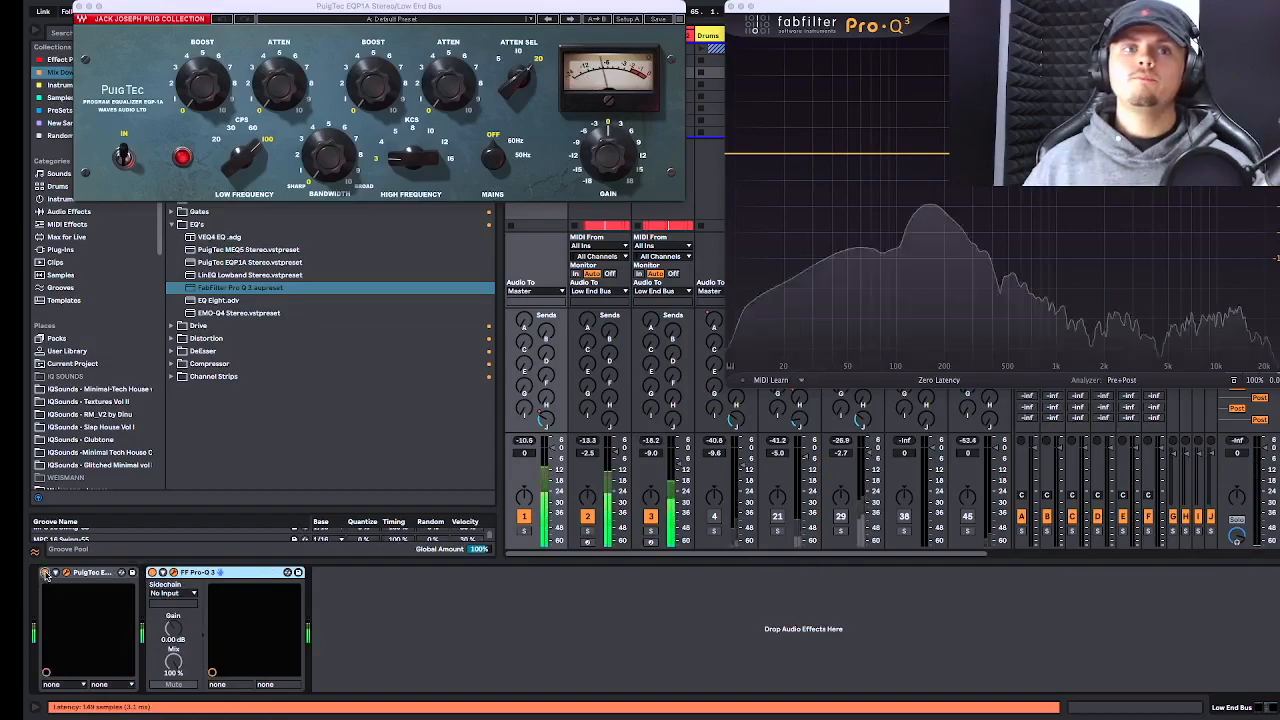
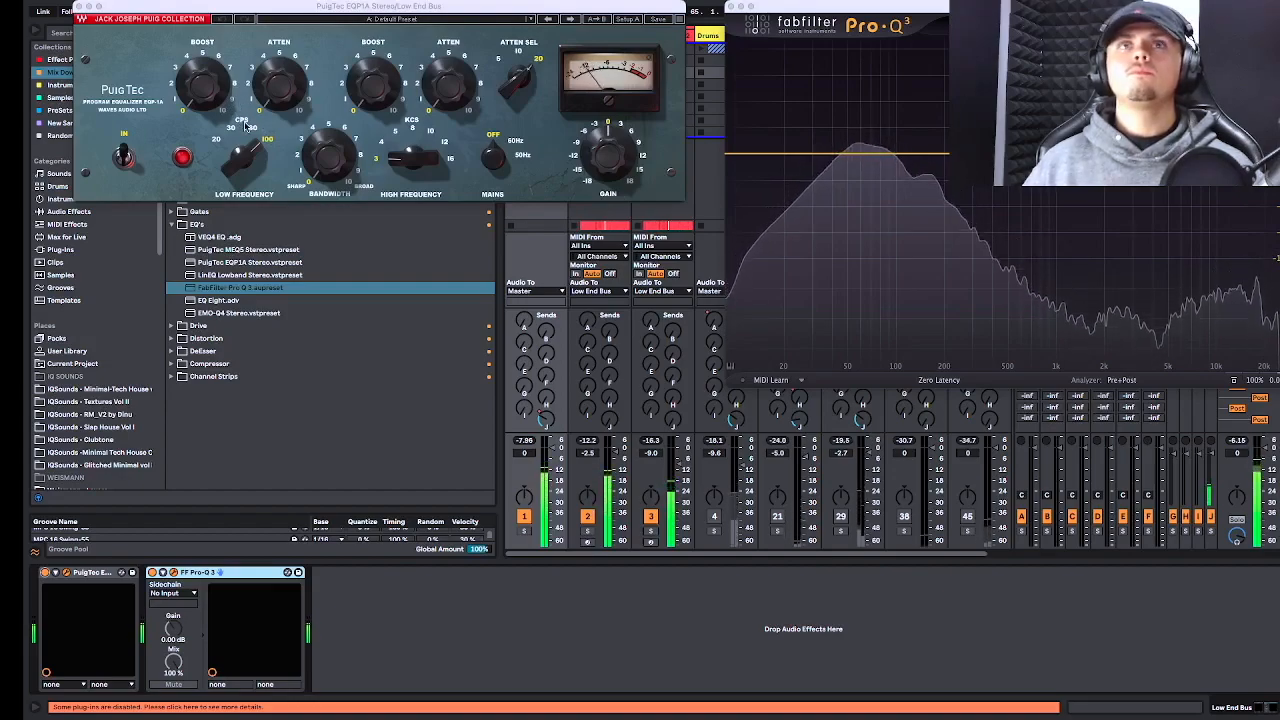
drag(240, 155, 240, 168)
drag(216, 88, 216, 85)
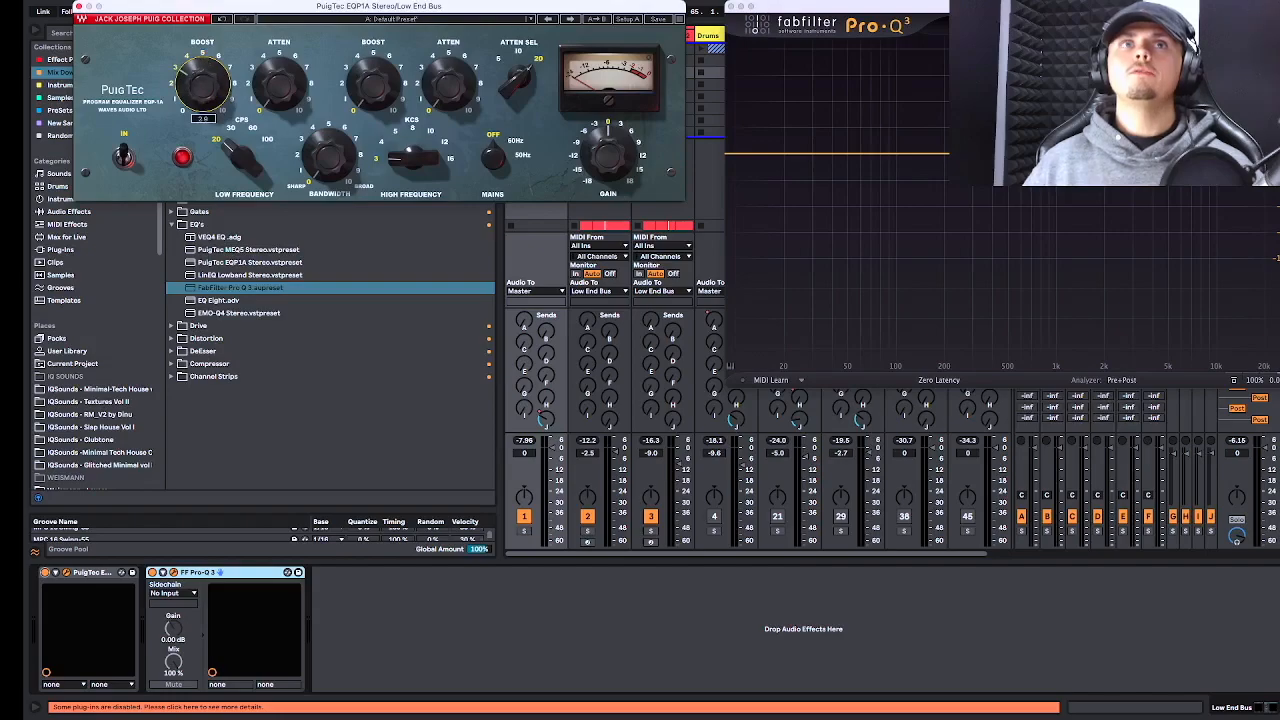
mouse_move(299, 75)
mouse_down()
mouse_move(299, 56)
mouse_move(294, 77)
mouse_up()
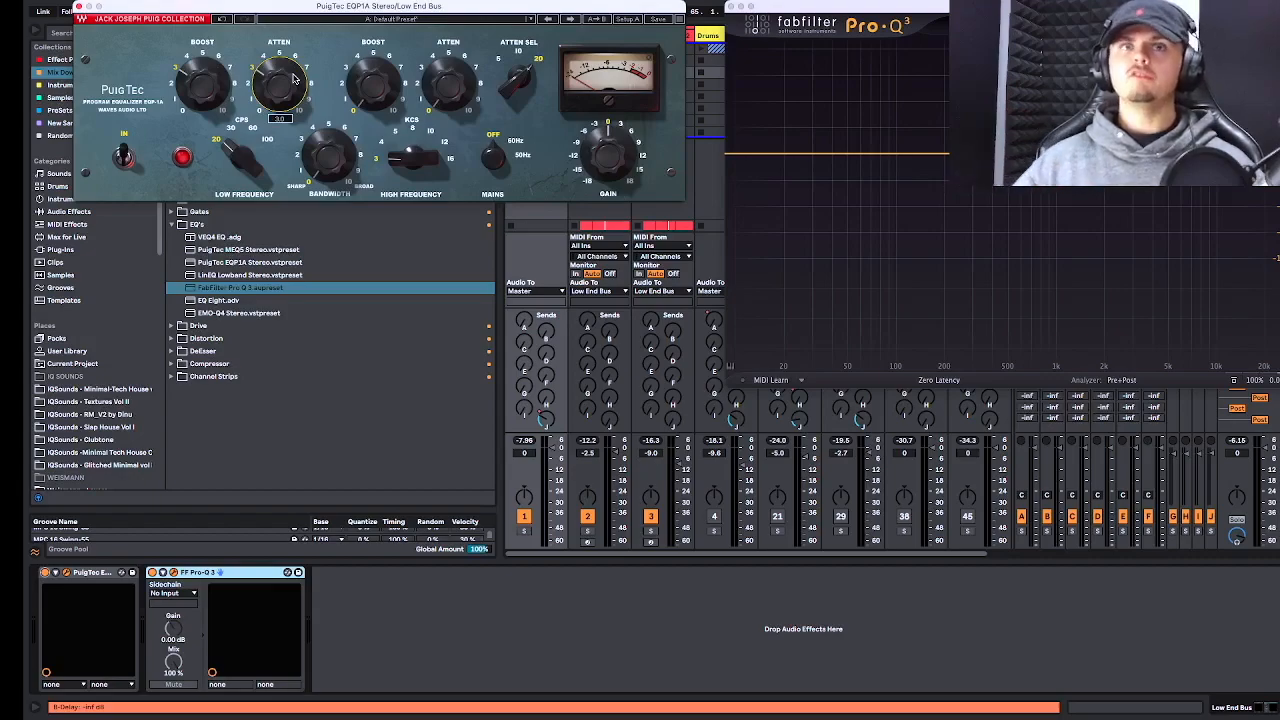
key(space)
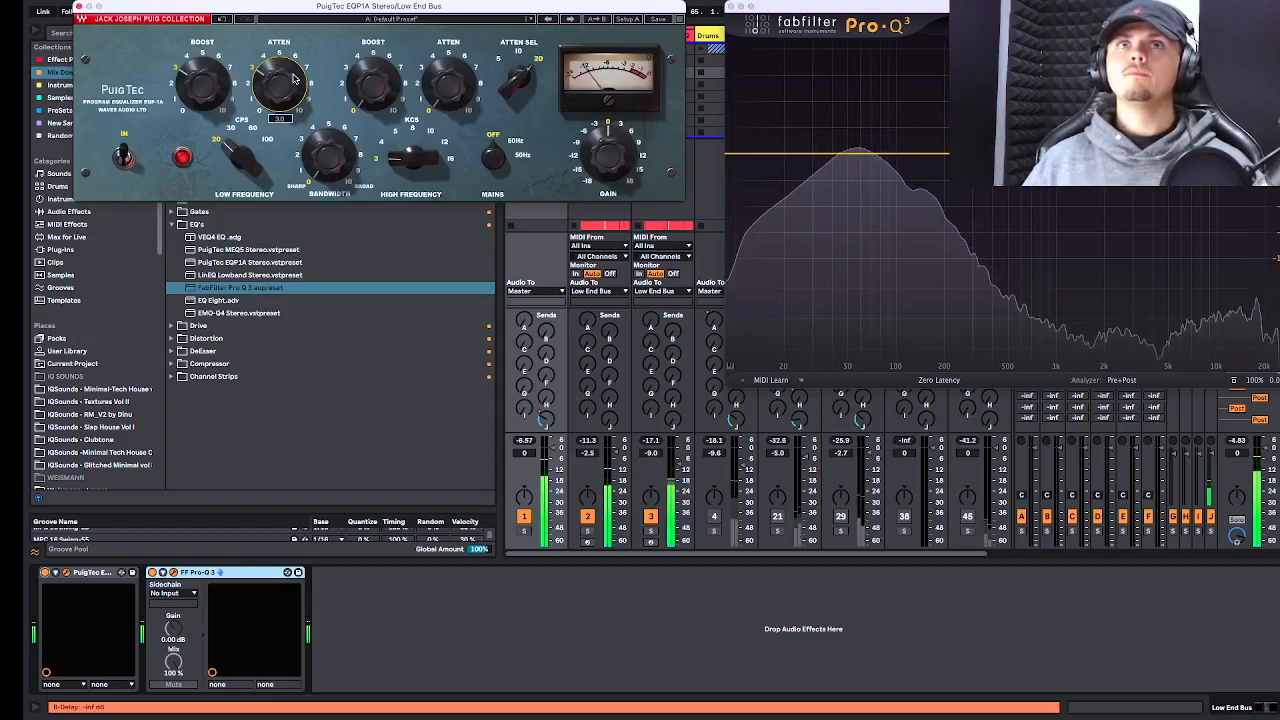
key(space)
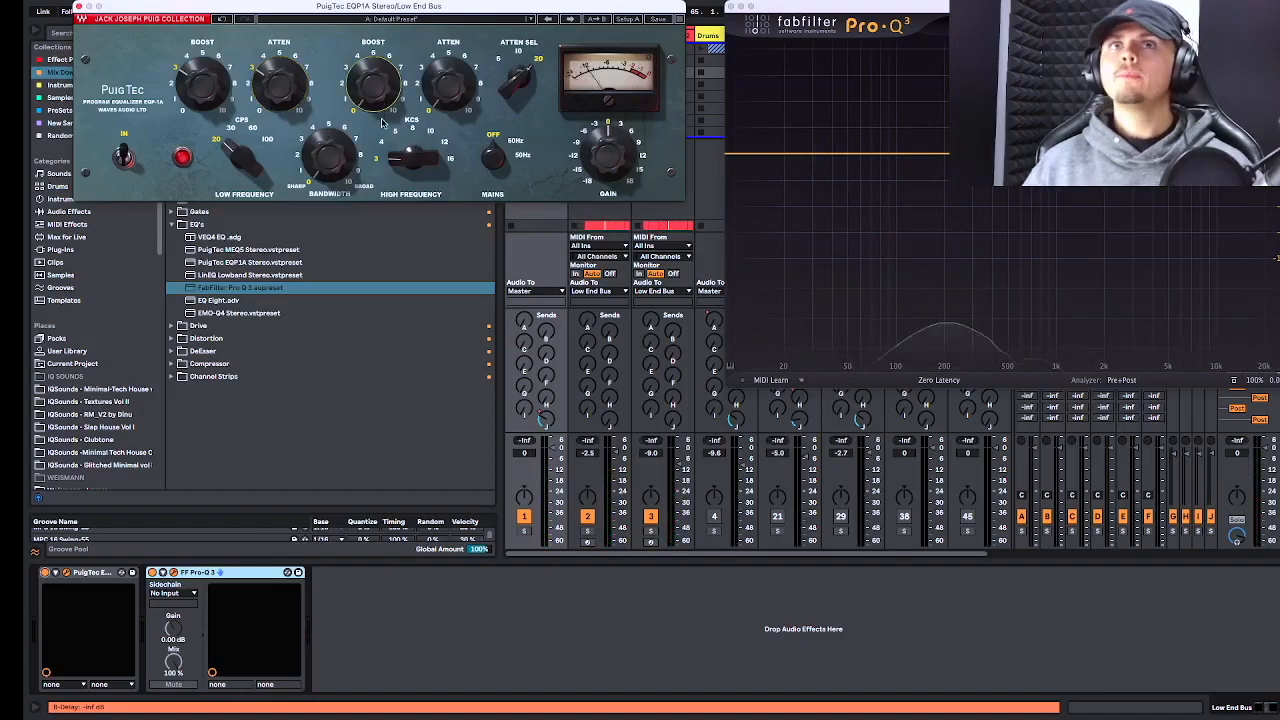
Raise the PuigTec's high-frequency boost and attenuation and play the low end to hear the change.
key(space)
key(space)
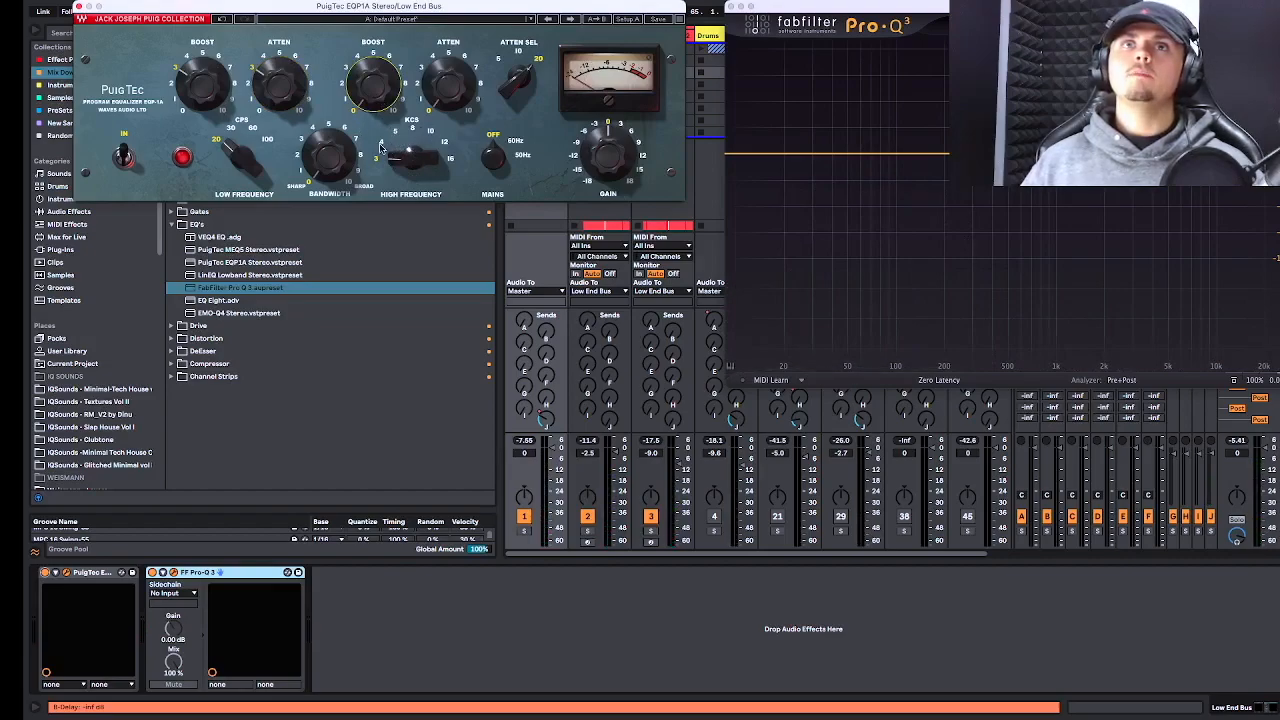
click(372, 93)
drag(370, 93, 370, 86)
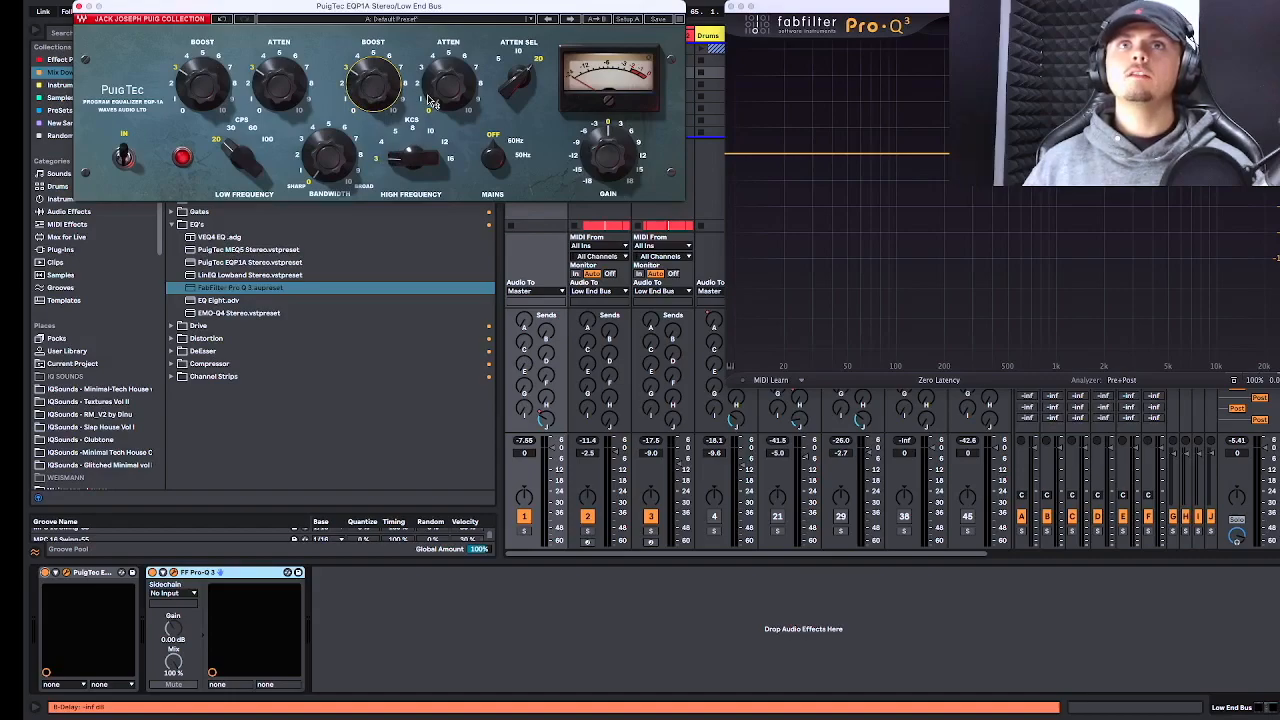
key(space)
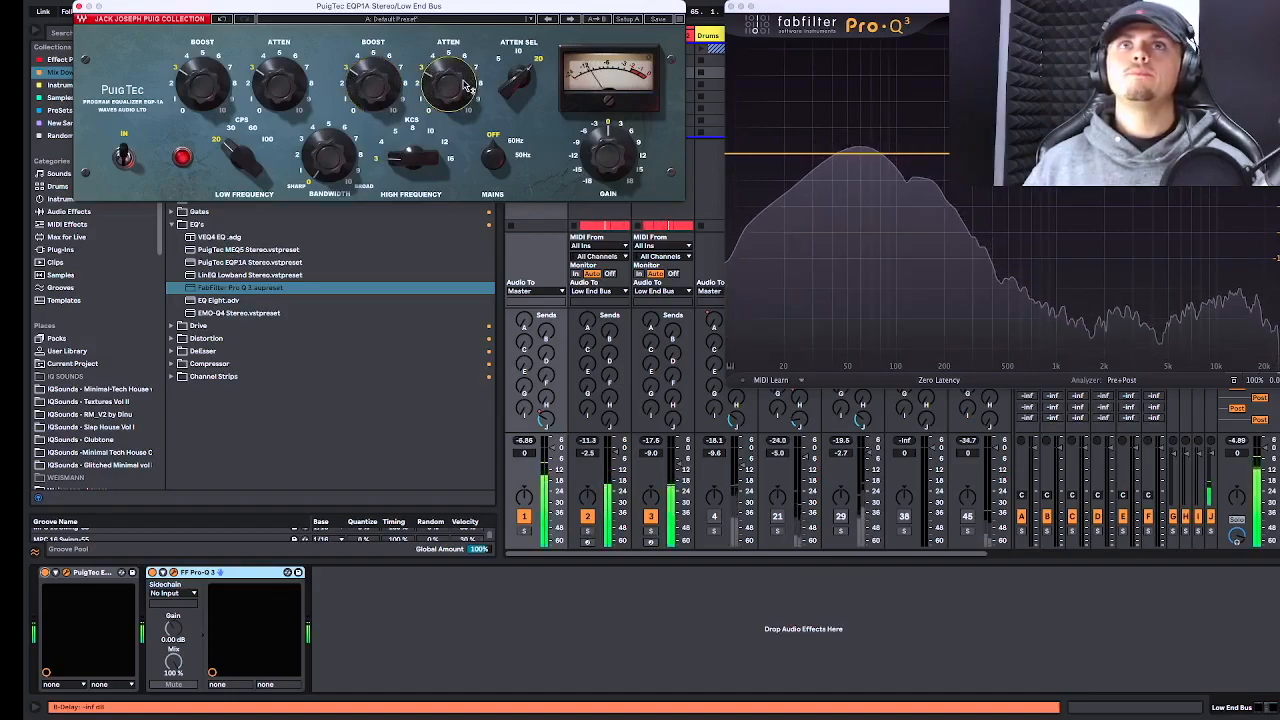
mouse_move(453, 90)
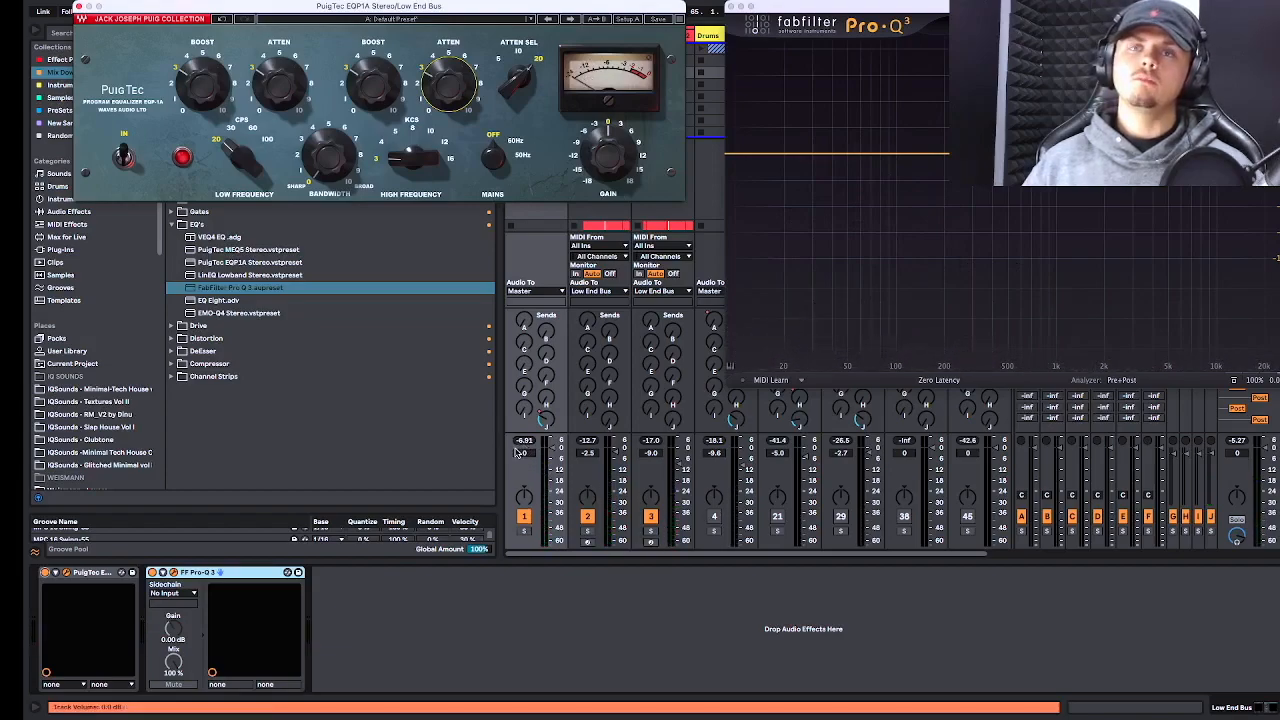
Lower the PuigTec output gain to about -1.4 dB, comparing the low end's level with the plug-in bypassed and enabled.
drag(619, 163, 617, 162)
key(space)
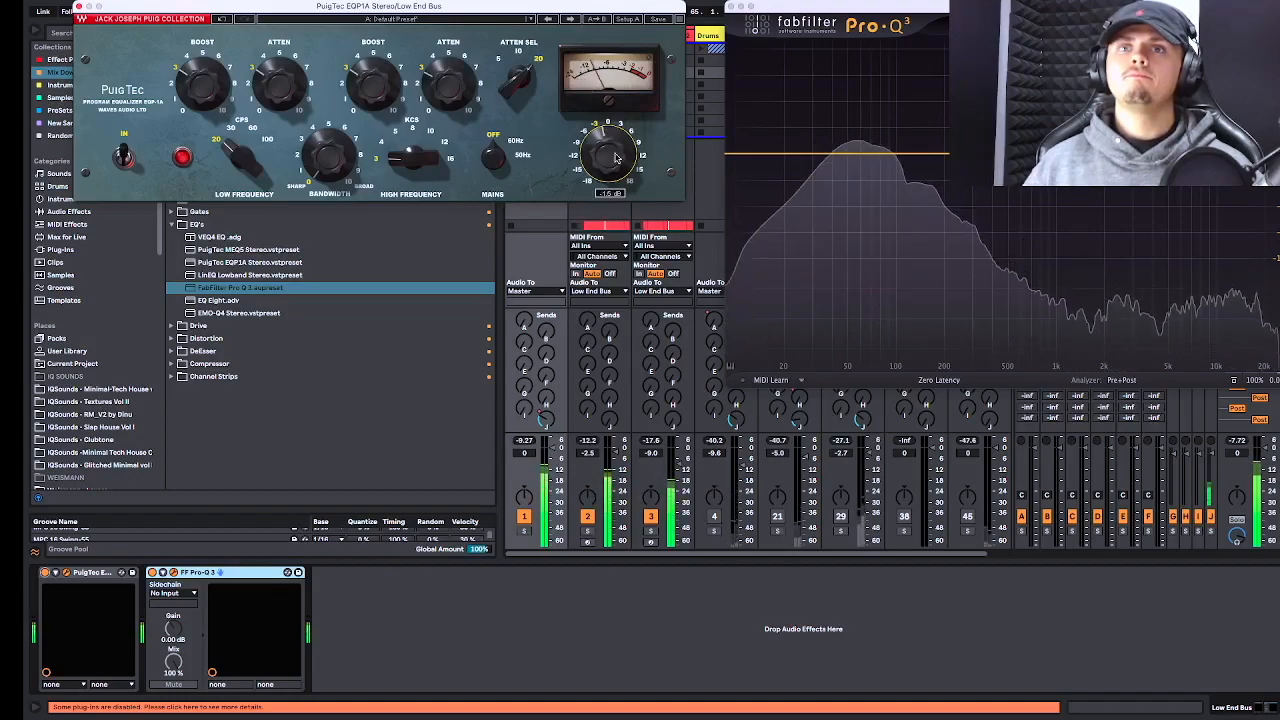
click(45, 572)
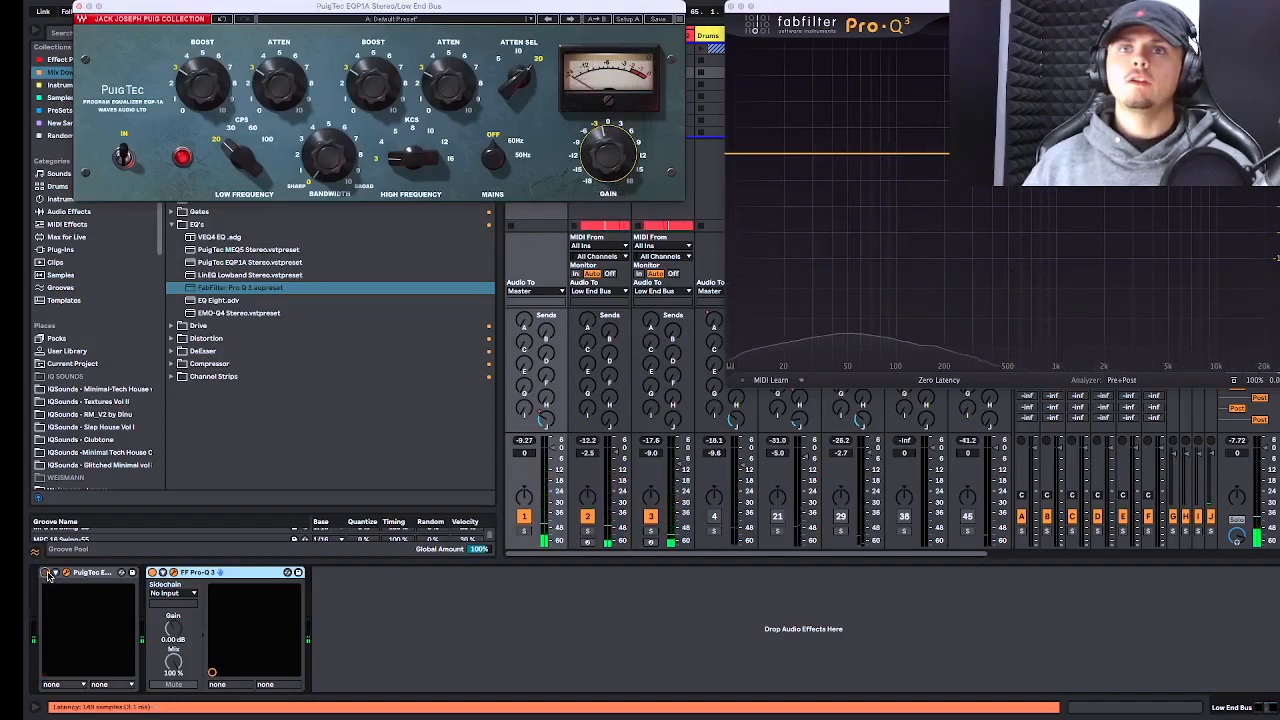
click(45, 572)
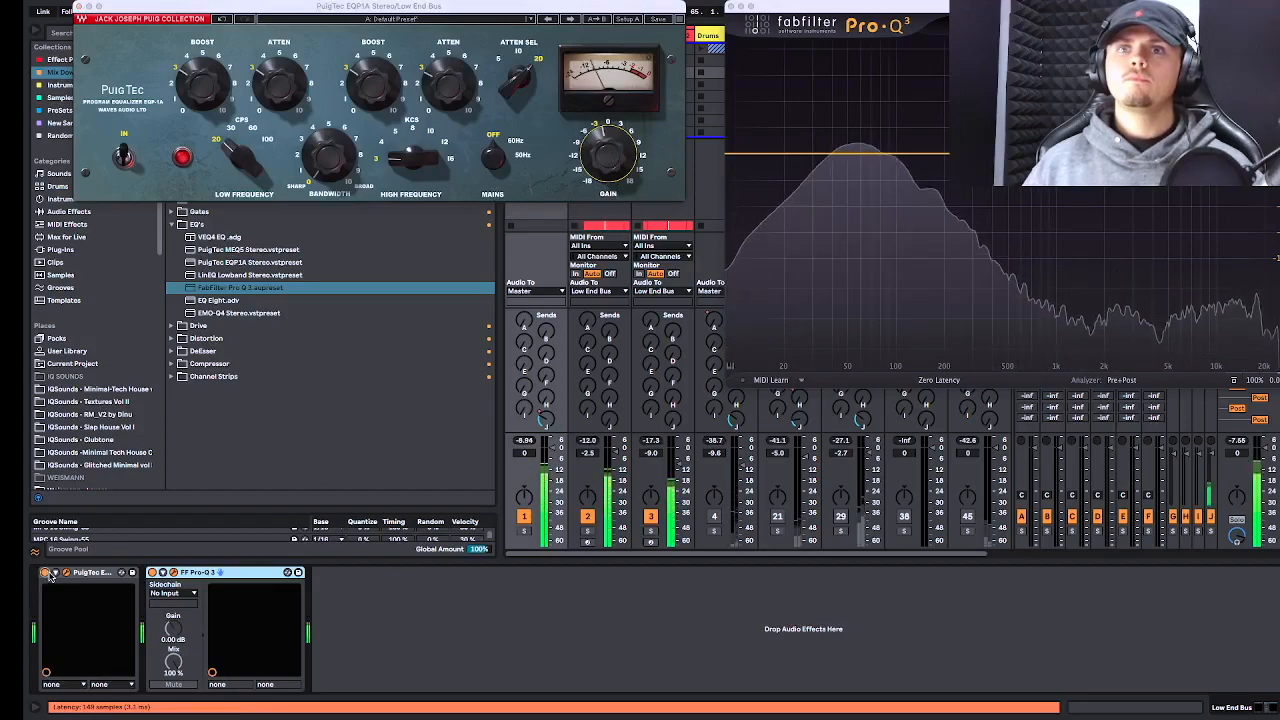
drag(615, 168, 615, 161)
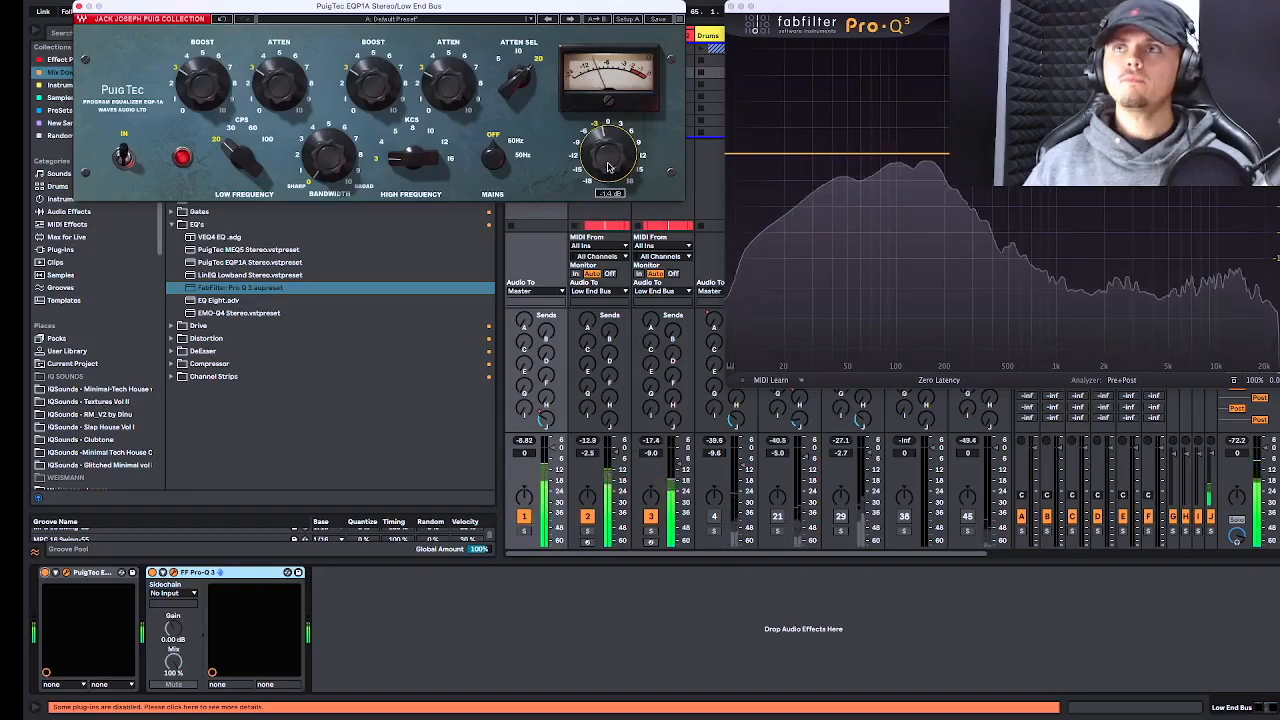
click(45, 572)
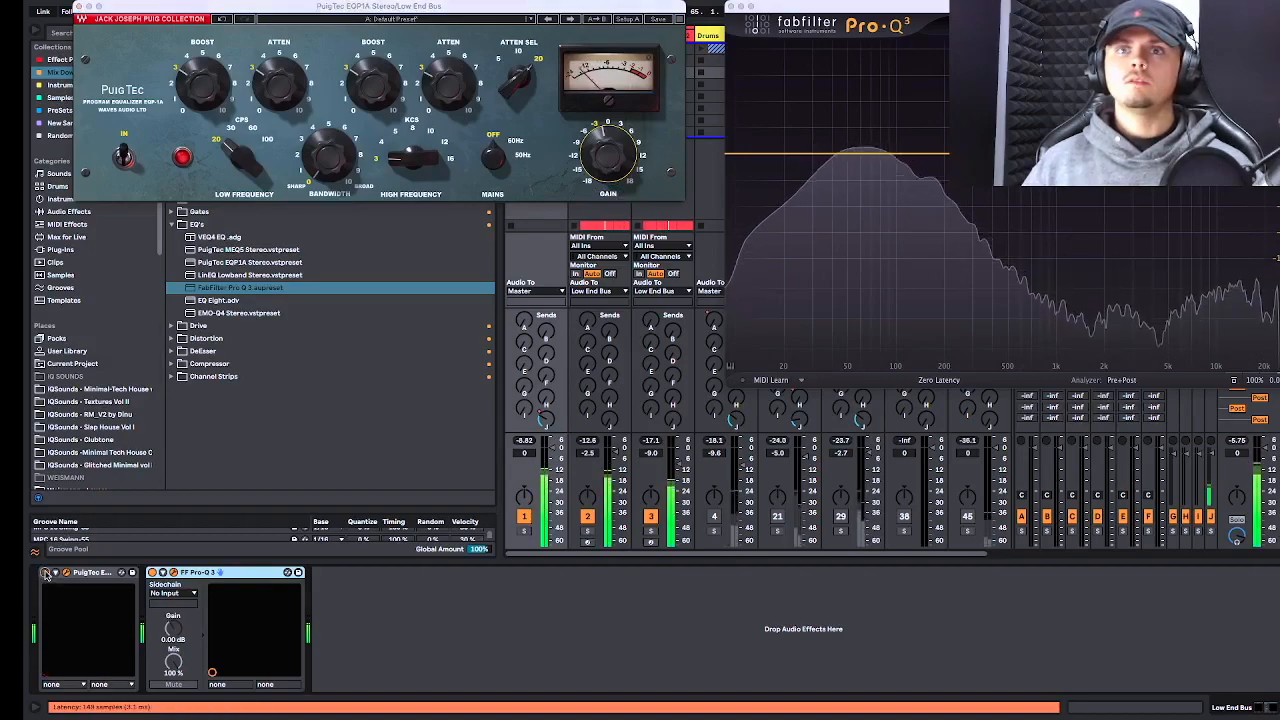
click(45, 572)
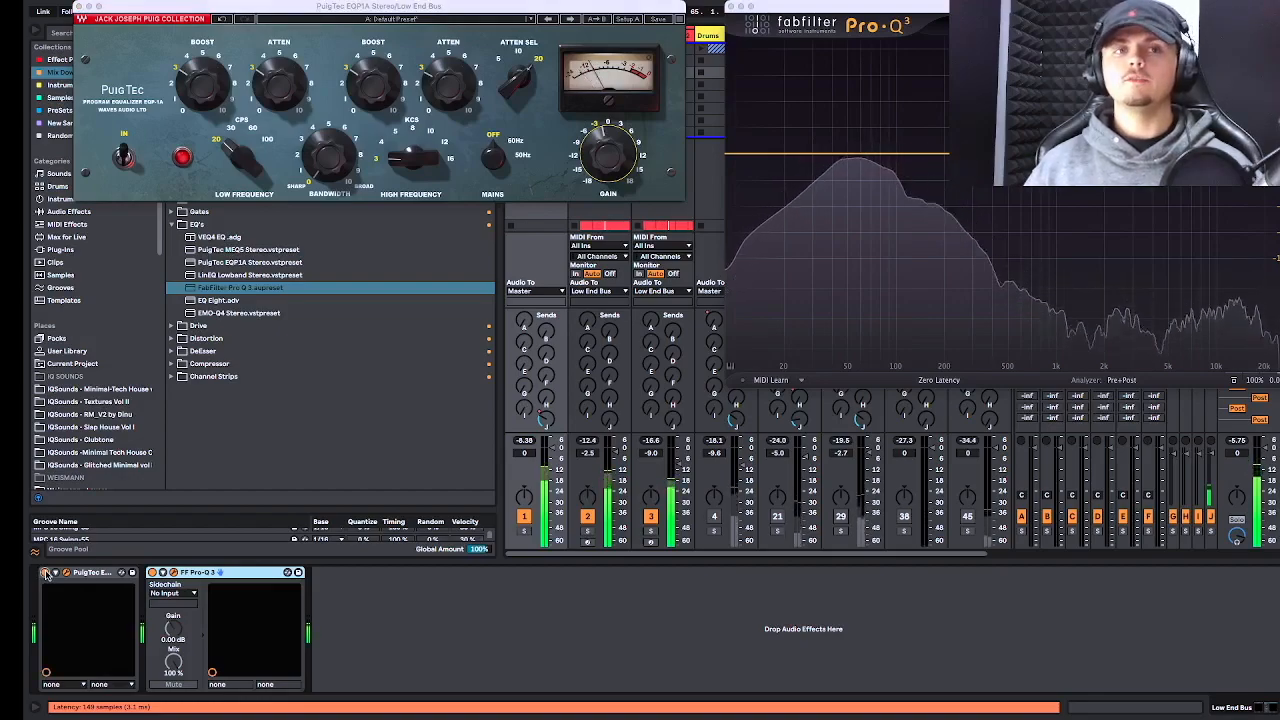
click(45, 572)
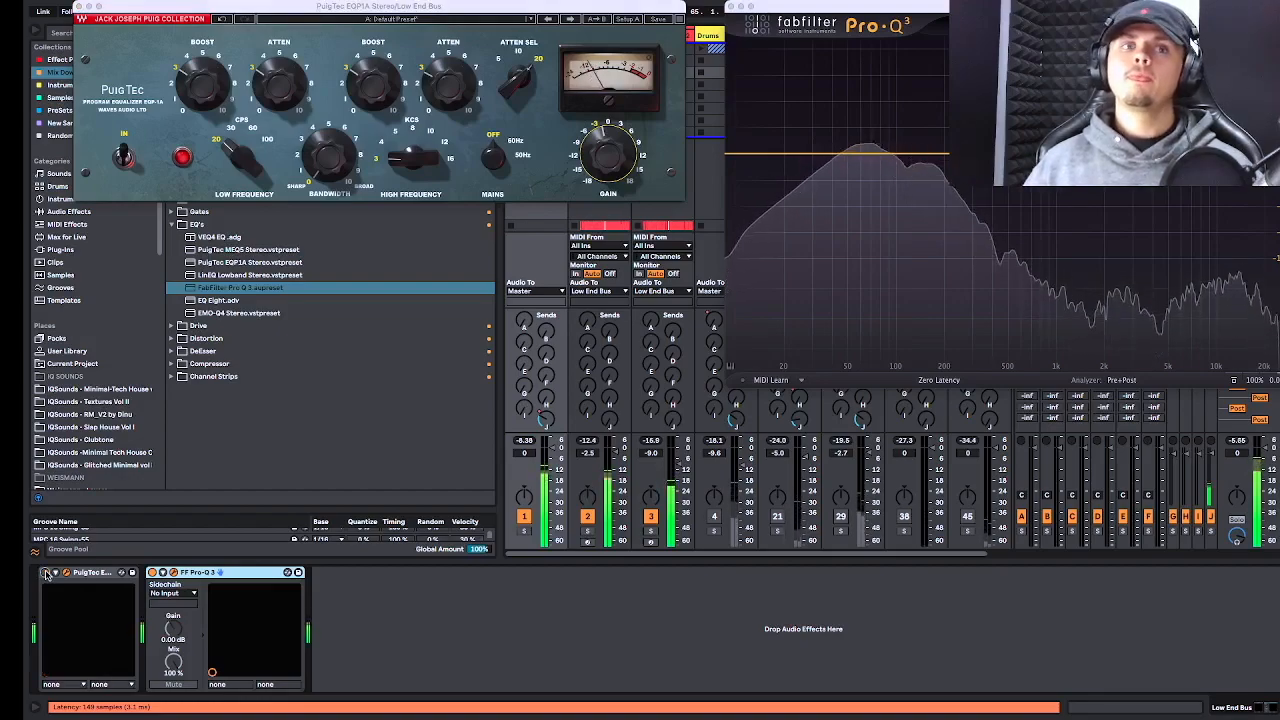
click(45, 572)
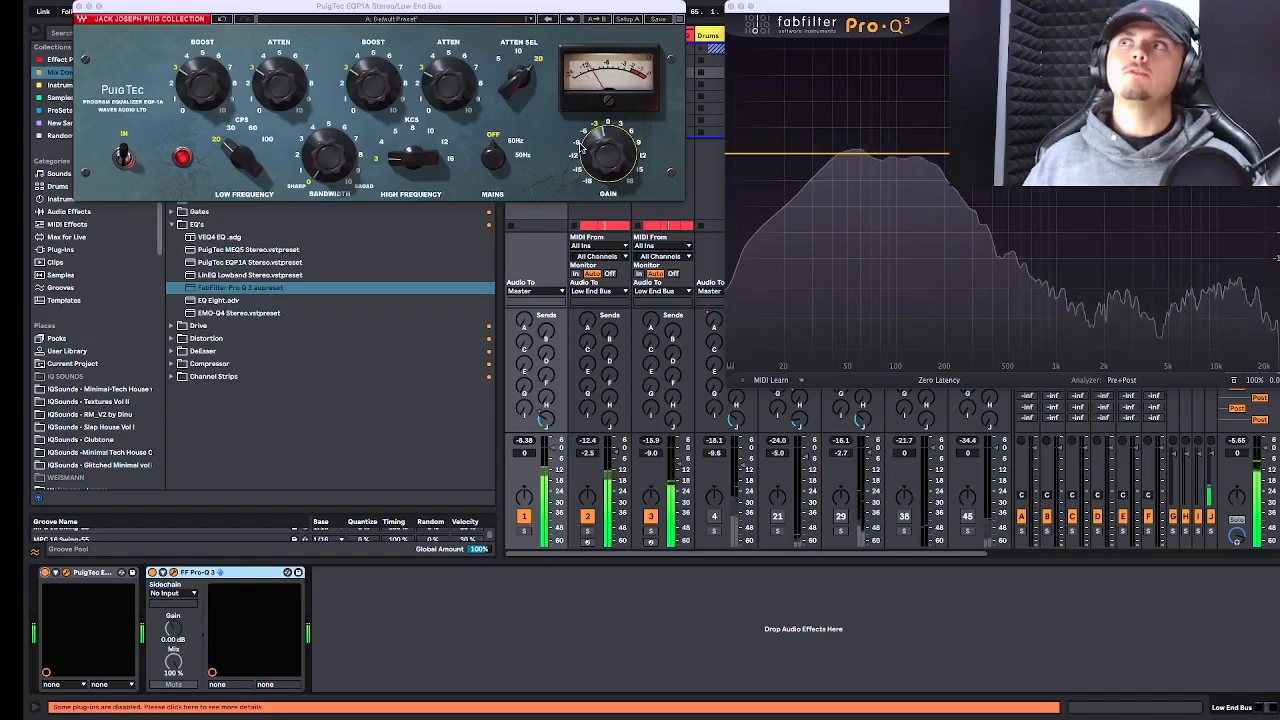
Add a low-cut band in Pro-Q 3 at about 20.7 Hz with a 36 dB/oct slope.
click(741, 153)
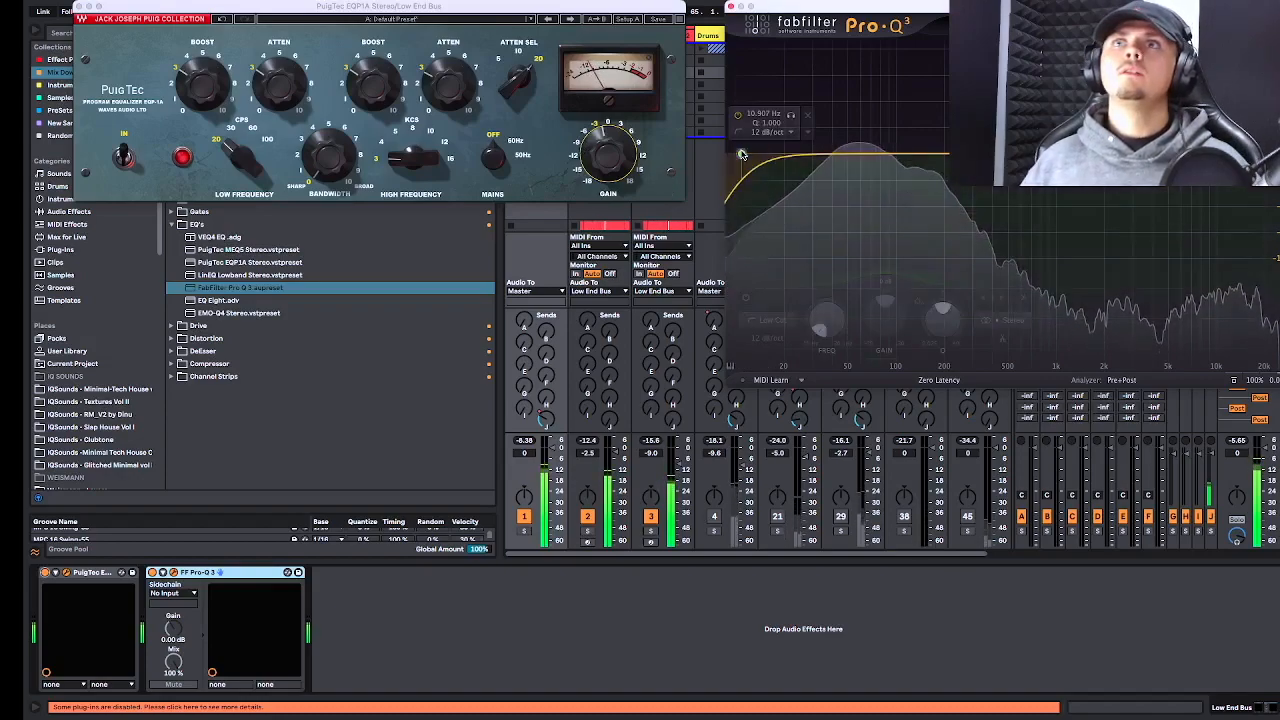
drag(741, 153, 788, 133)
click(785, 111)
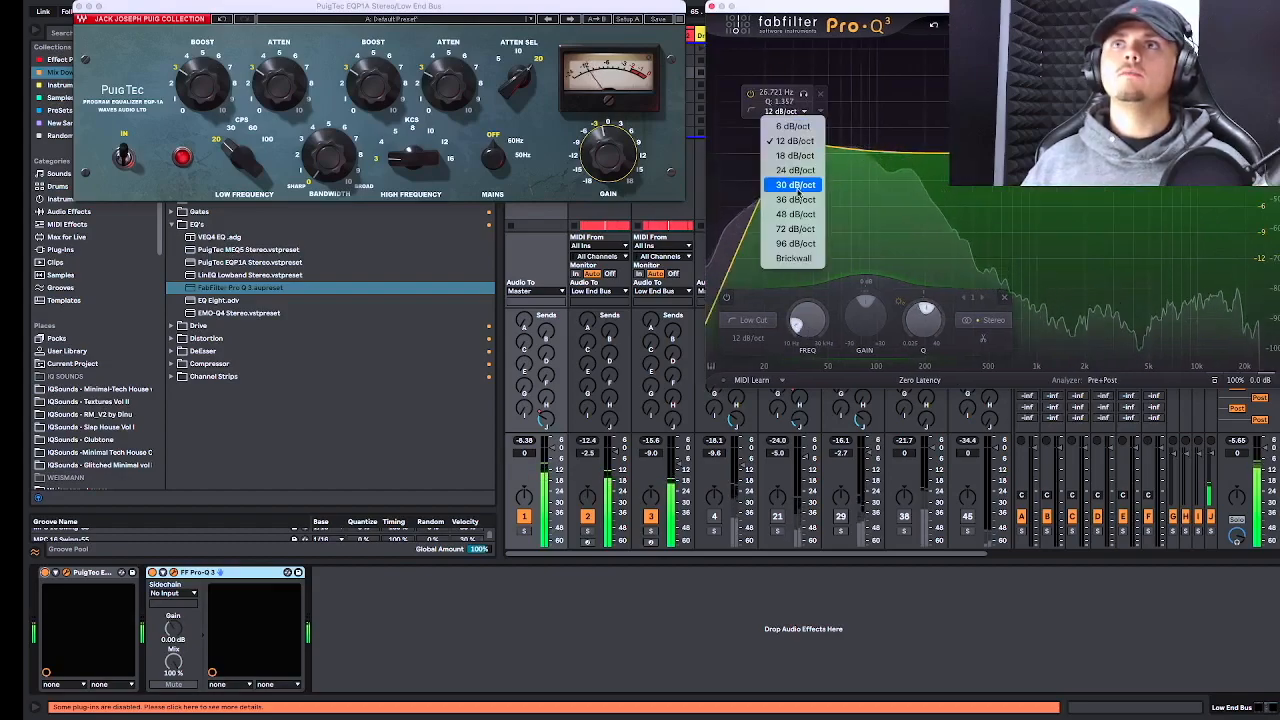
click(792, 192)
drag(785, 132, 775, 147)
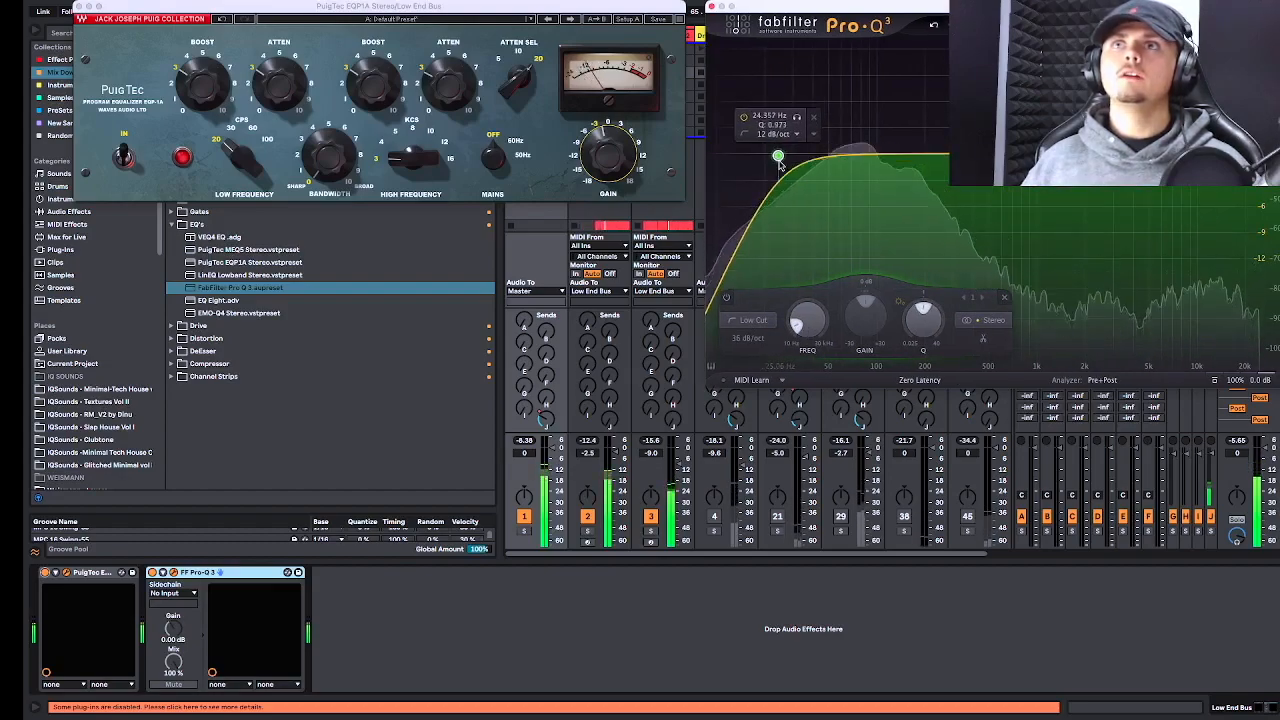
click(755, 140)
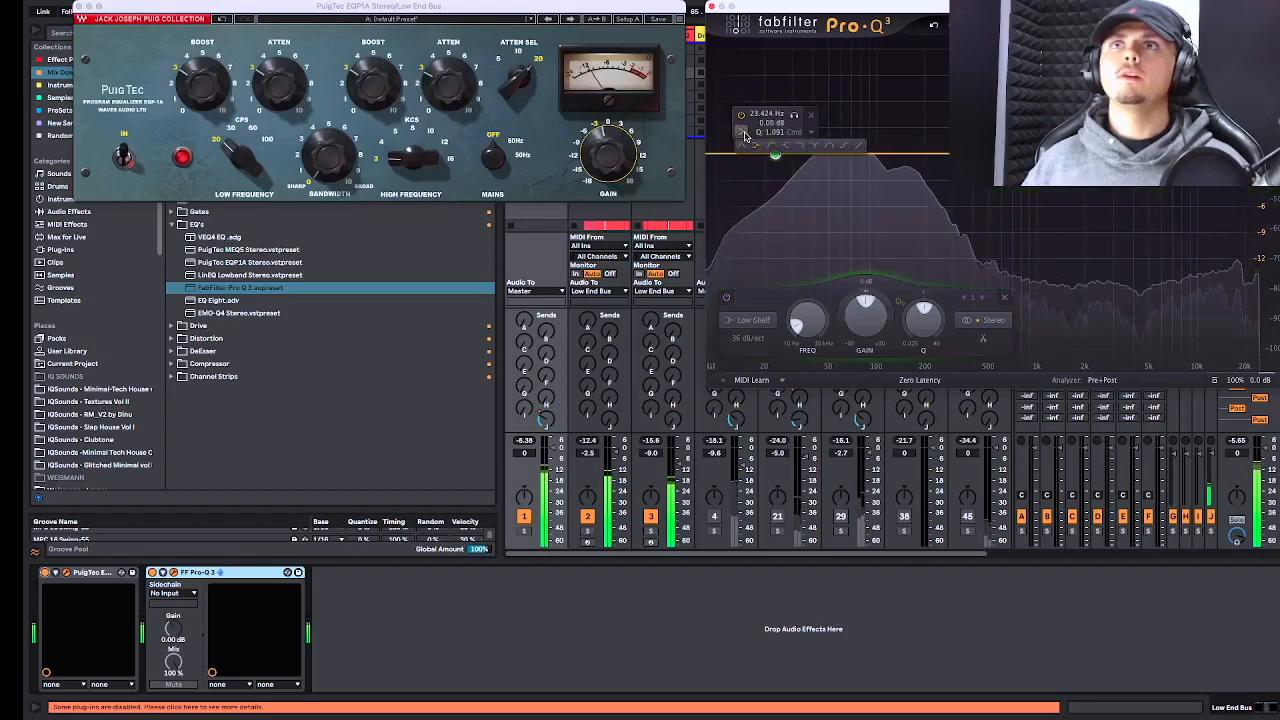
click(769, 146)
drag(775, 148, 766, 151)
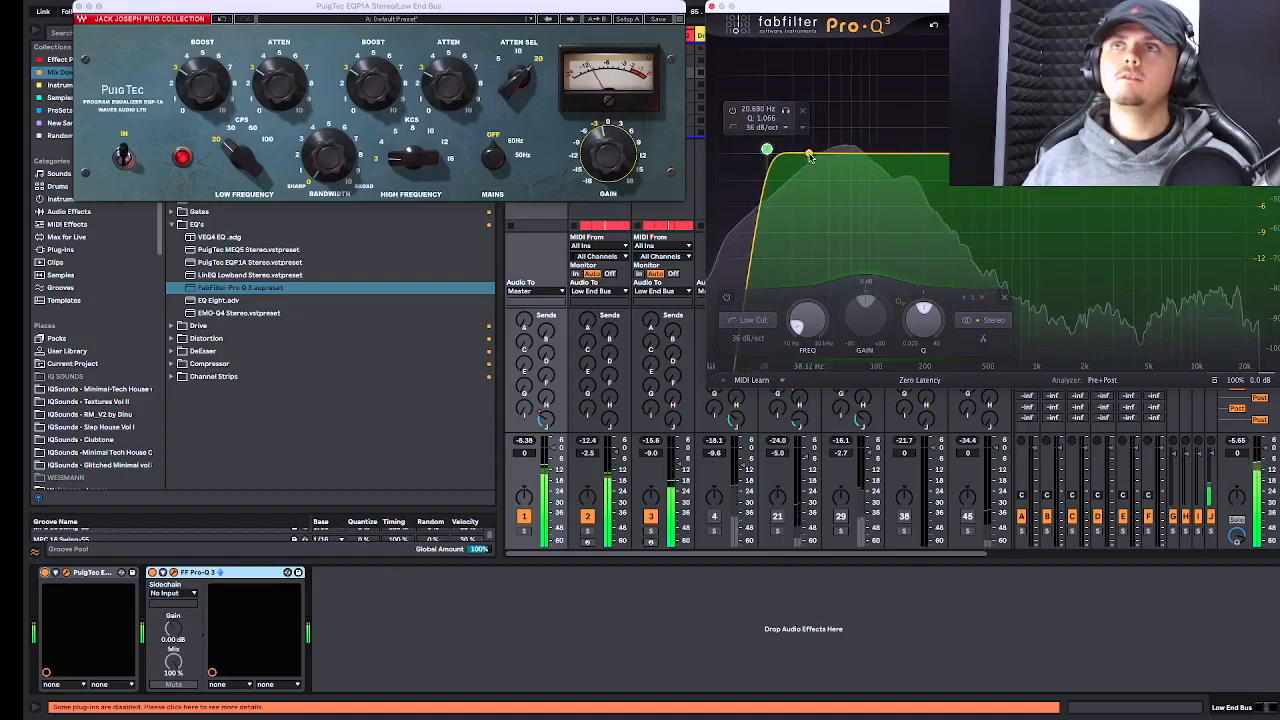
Audition a bell band in Pro-Q 3's upper mids and bring its gain back to 0 dB.
drag(1024, 153, 1091, 138)
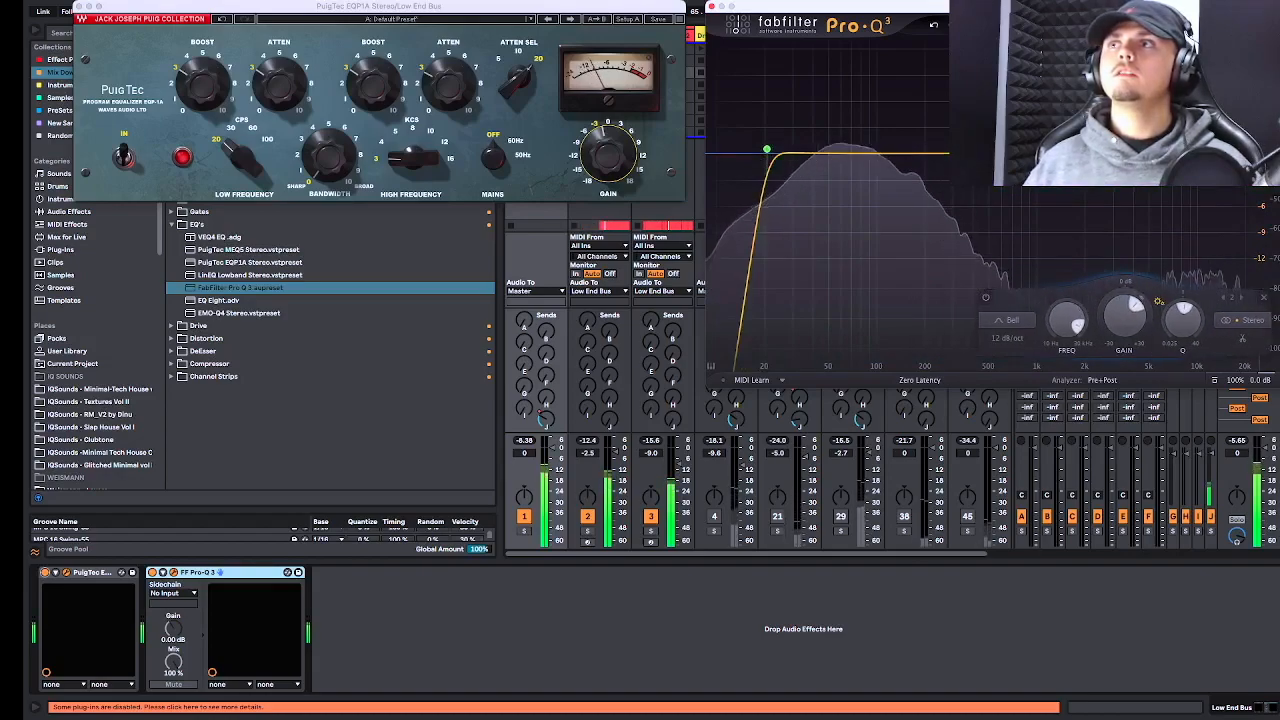
drag(1125, 140, 1057, 153)
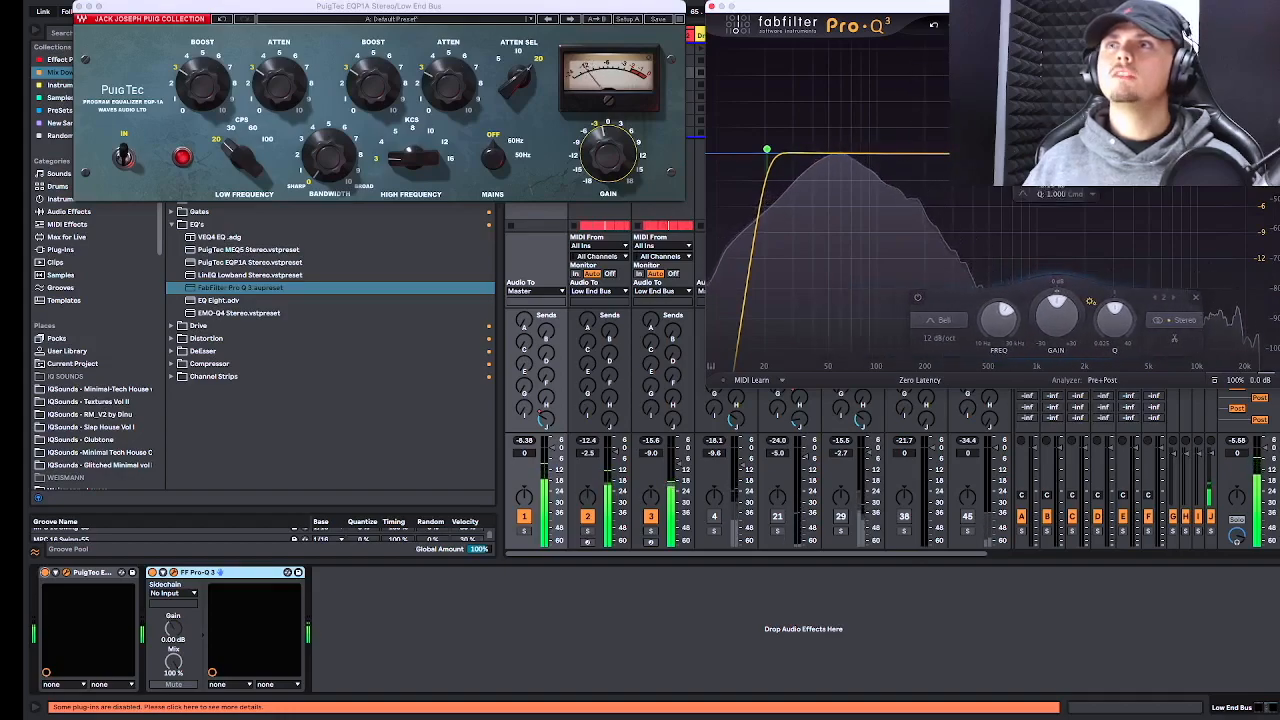
Add a low bell band in Pro-Q 3 and place it at about 52 Hz with about +1.4 dB gain, keeping the low cut's shape.
click(789, 158)
drag(789, 158, 792, 159)
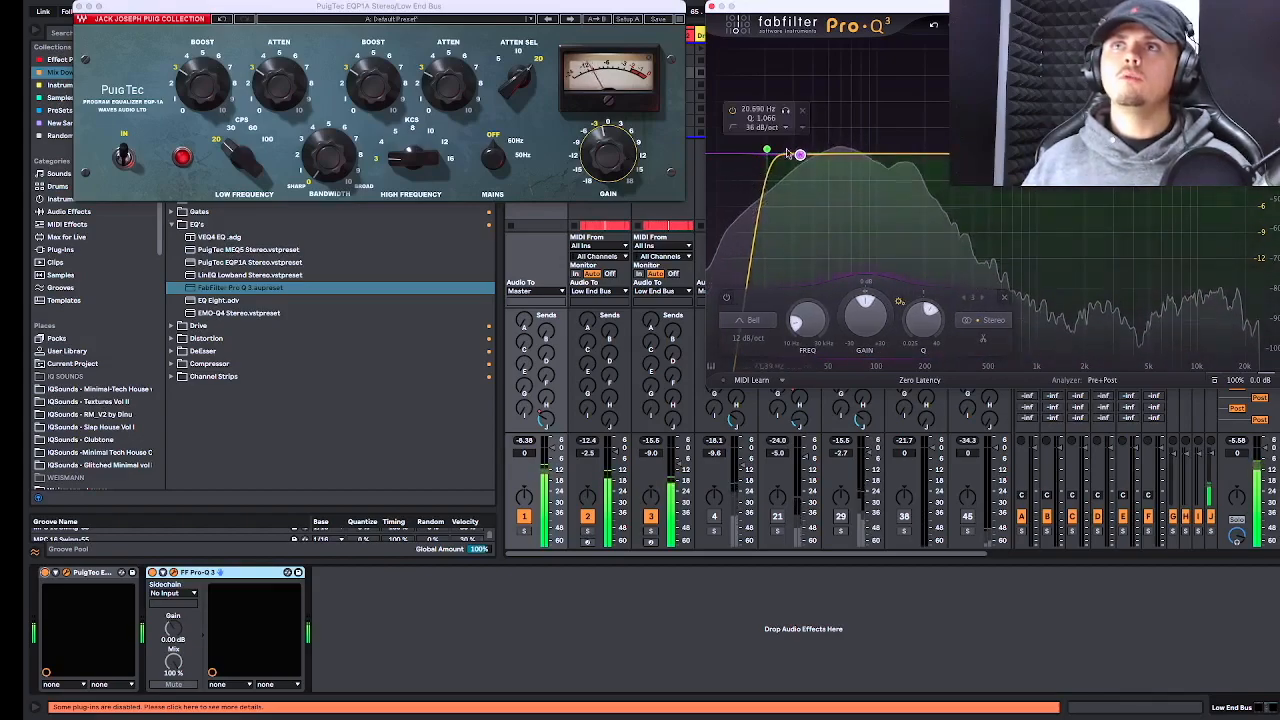
drag(800, 155, 800, 152)
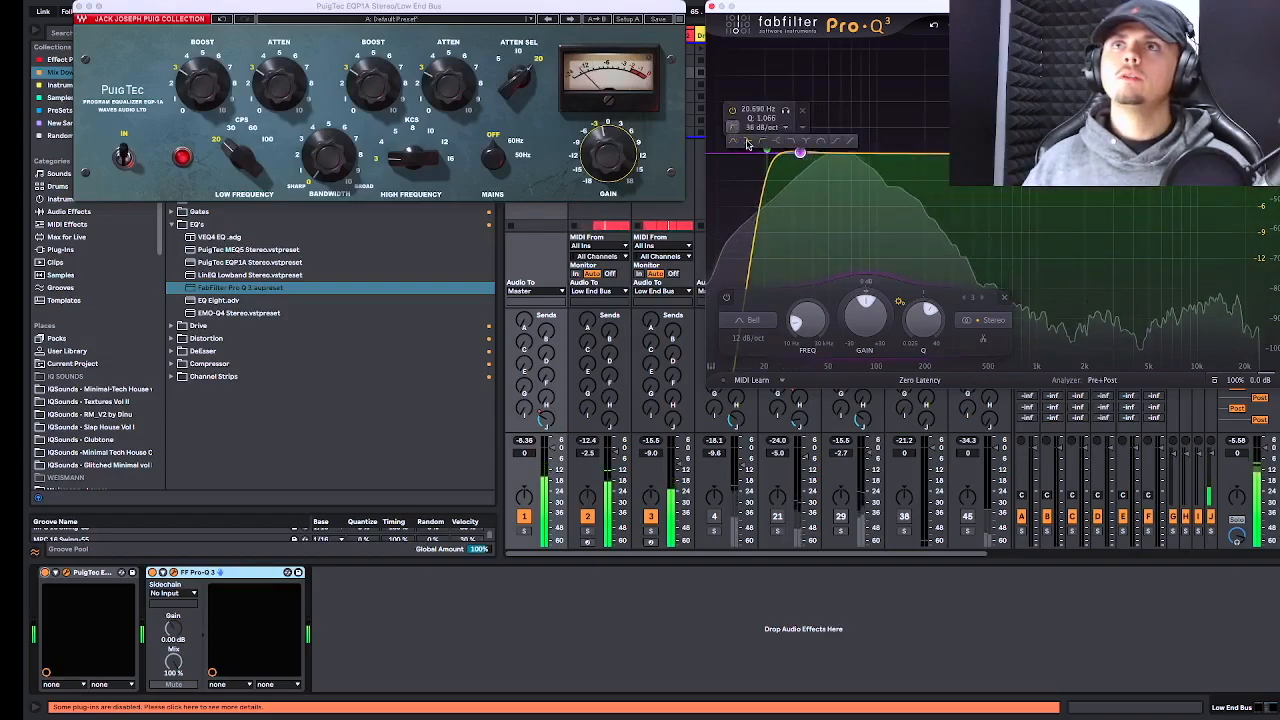
click(746, 143)
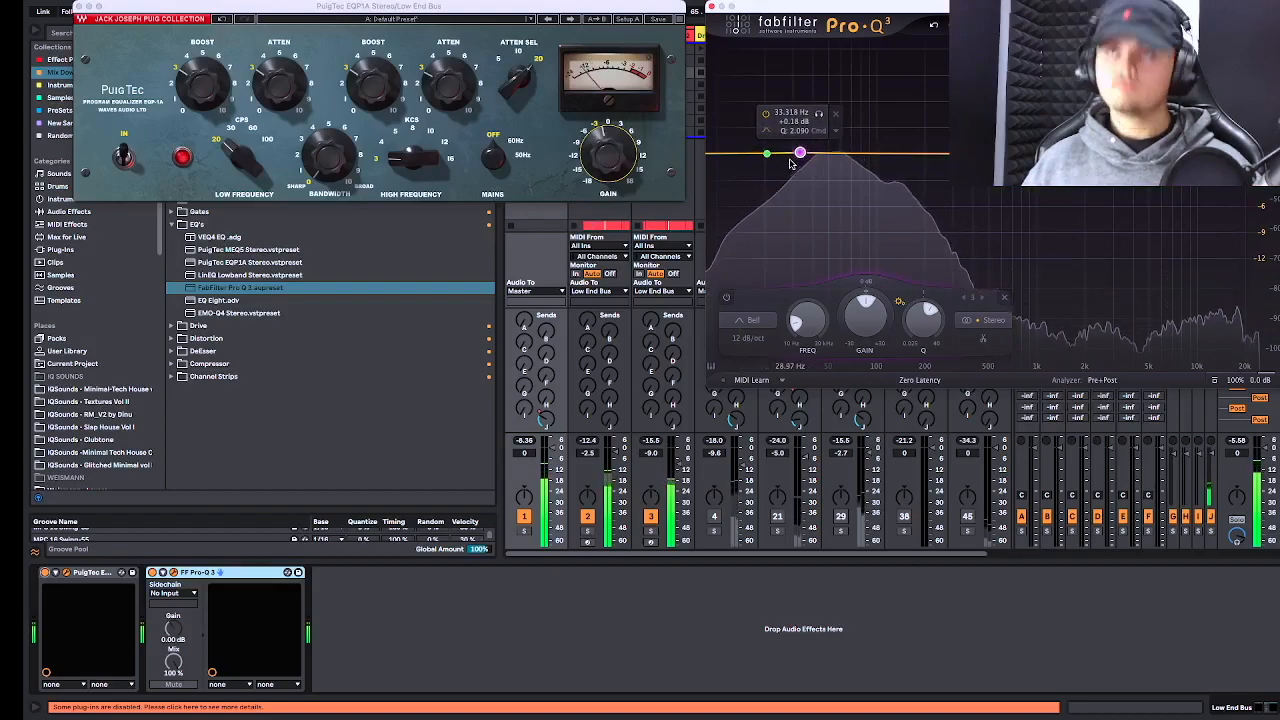
drag(800, 152, 831, 143)
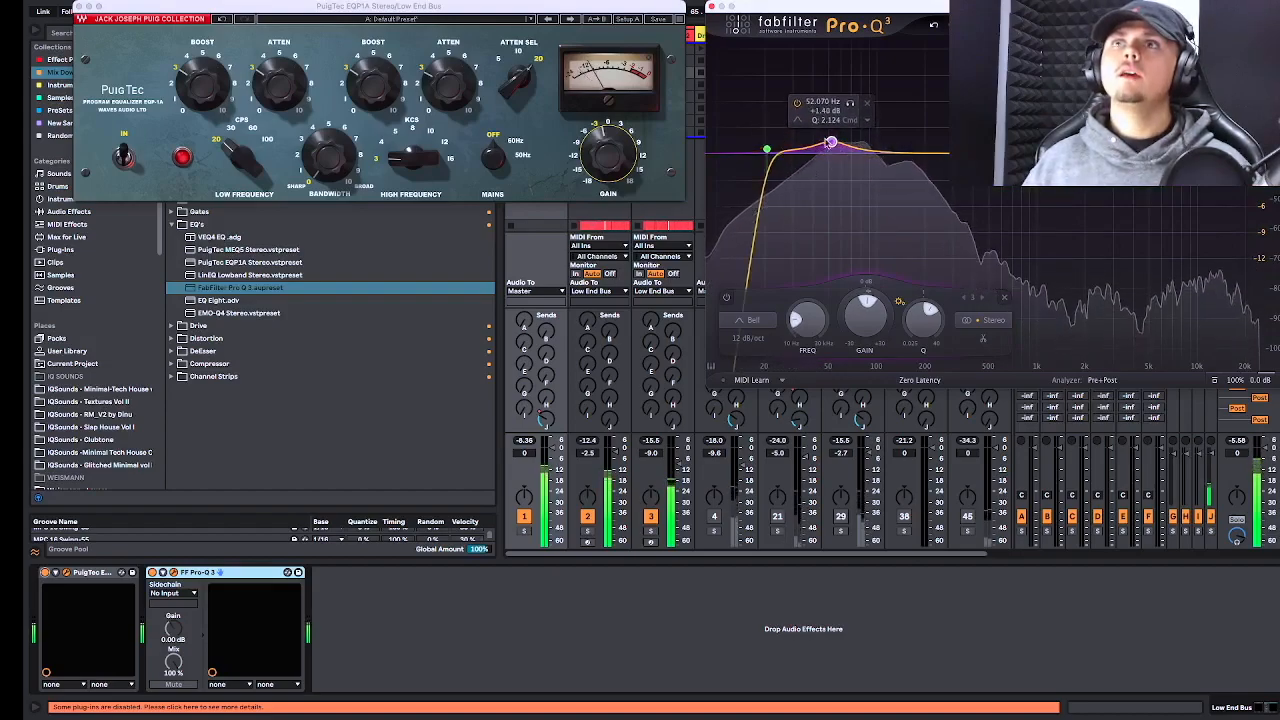
Change the 52 Hz bell to a low shelf at about 26.8 Hz with -1.51 dB gain and make the band dynamic.
click(803, 121)
click(813, 147)
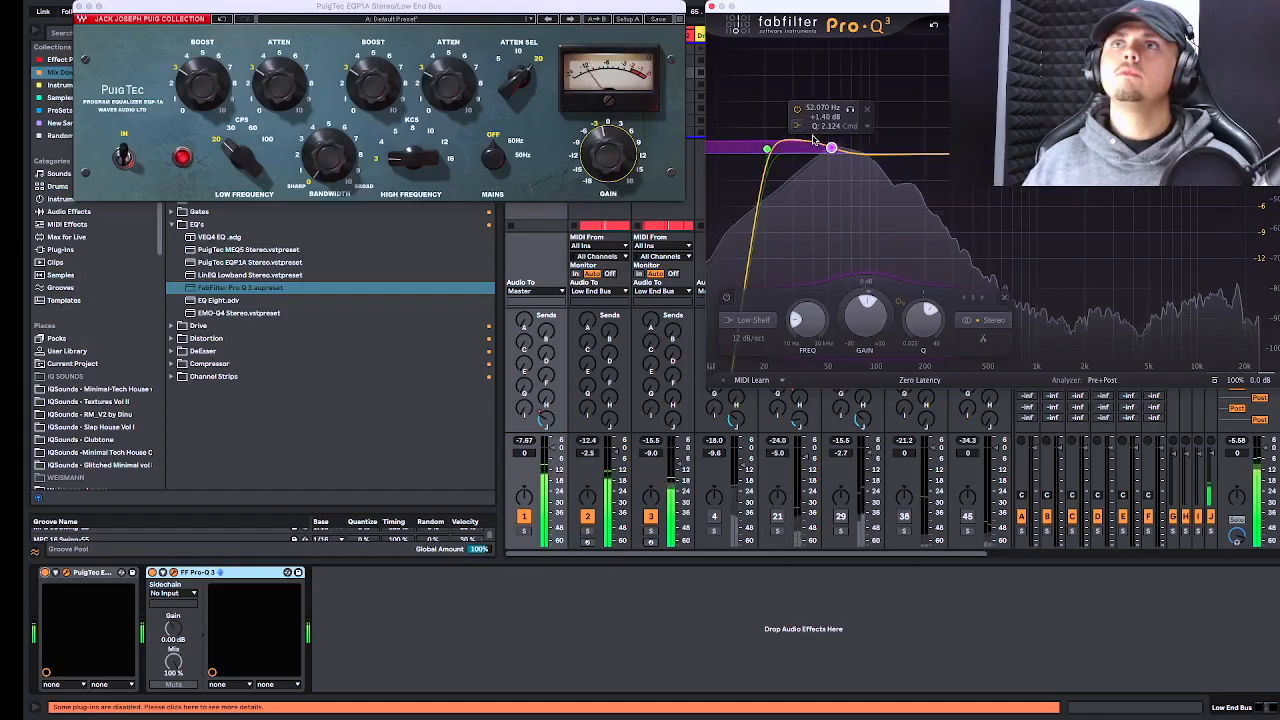
drag(829, 153, 810, 170)
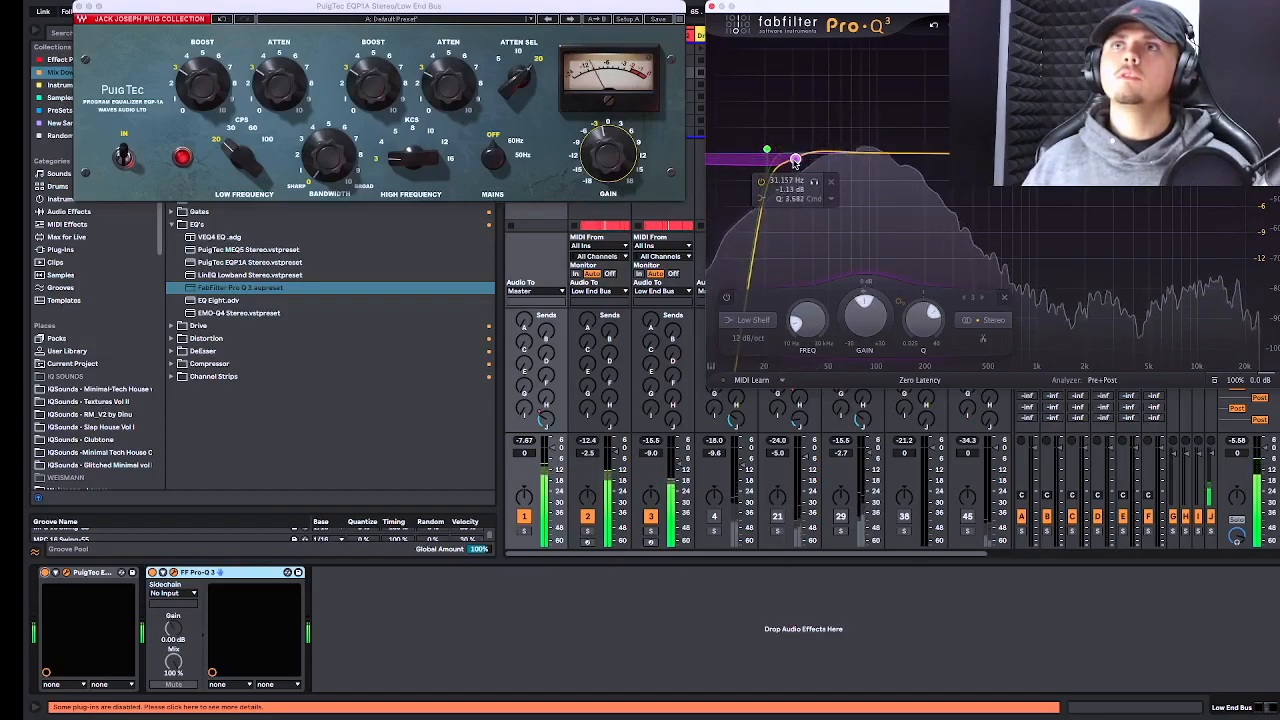
drag(794, 159, 791, 159)
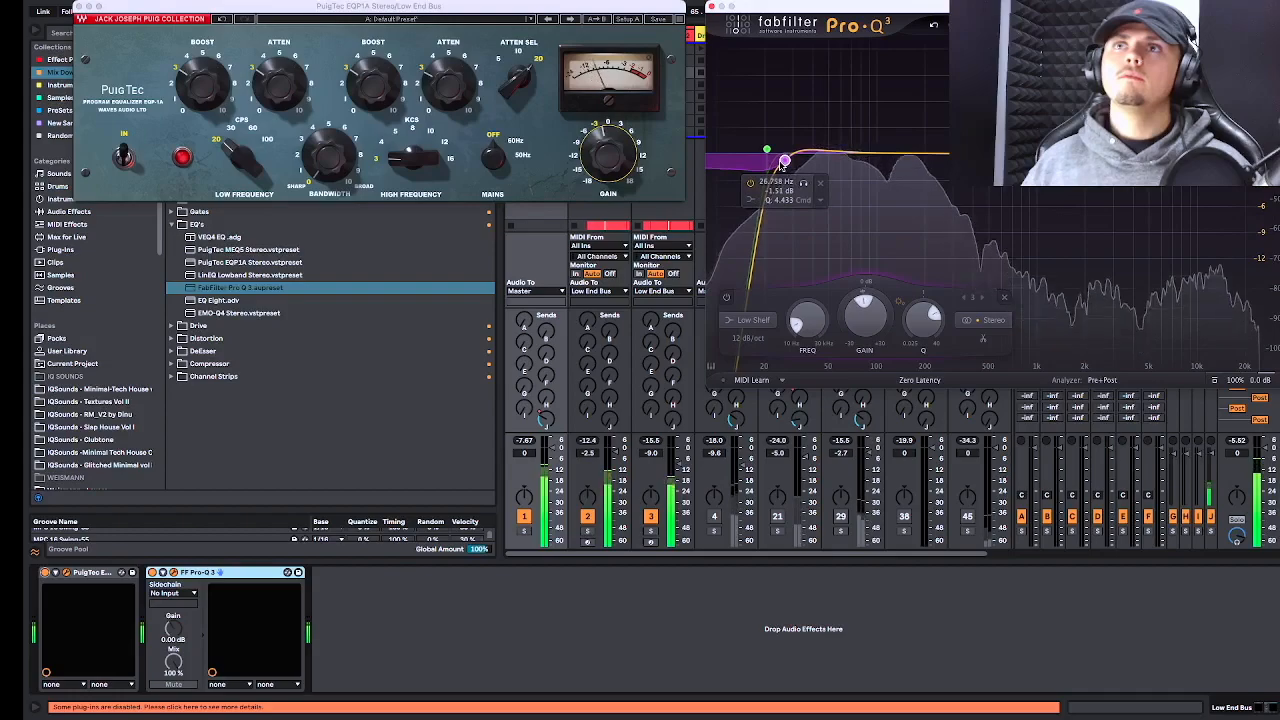
click(822, 201)
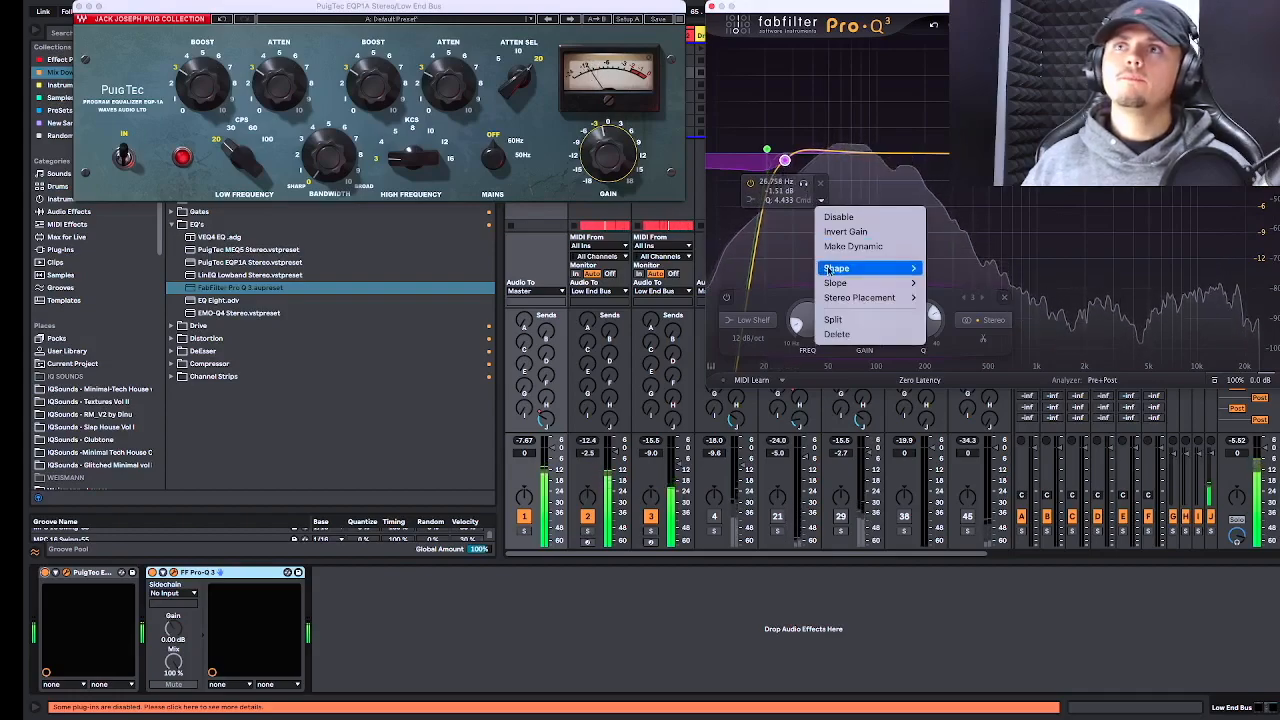
click(829, 246)
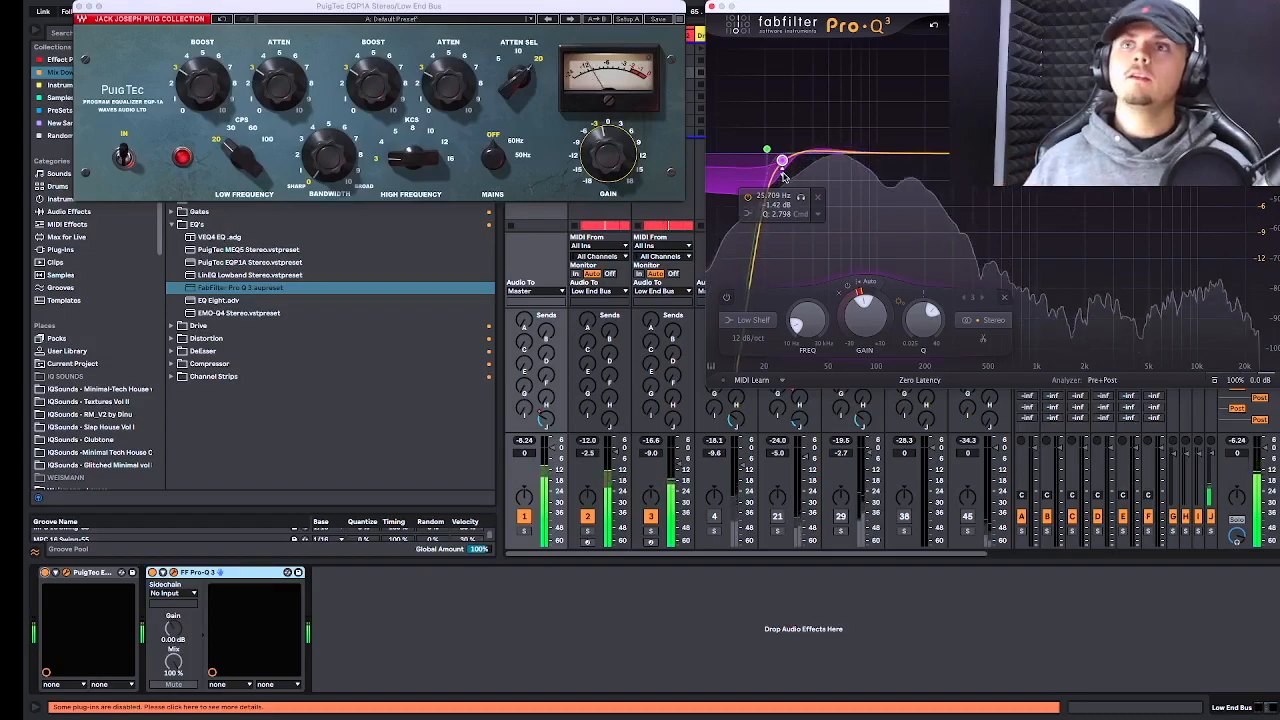
Audition the Low End Bus with its dynamic low shelf, and close the PuigTec EQP1A and Pro-Q 3 windows.
key(space)
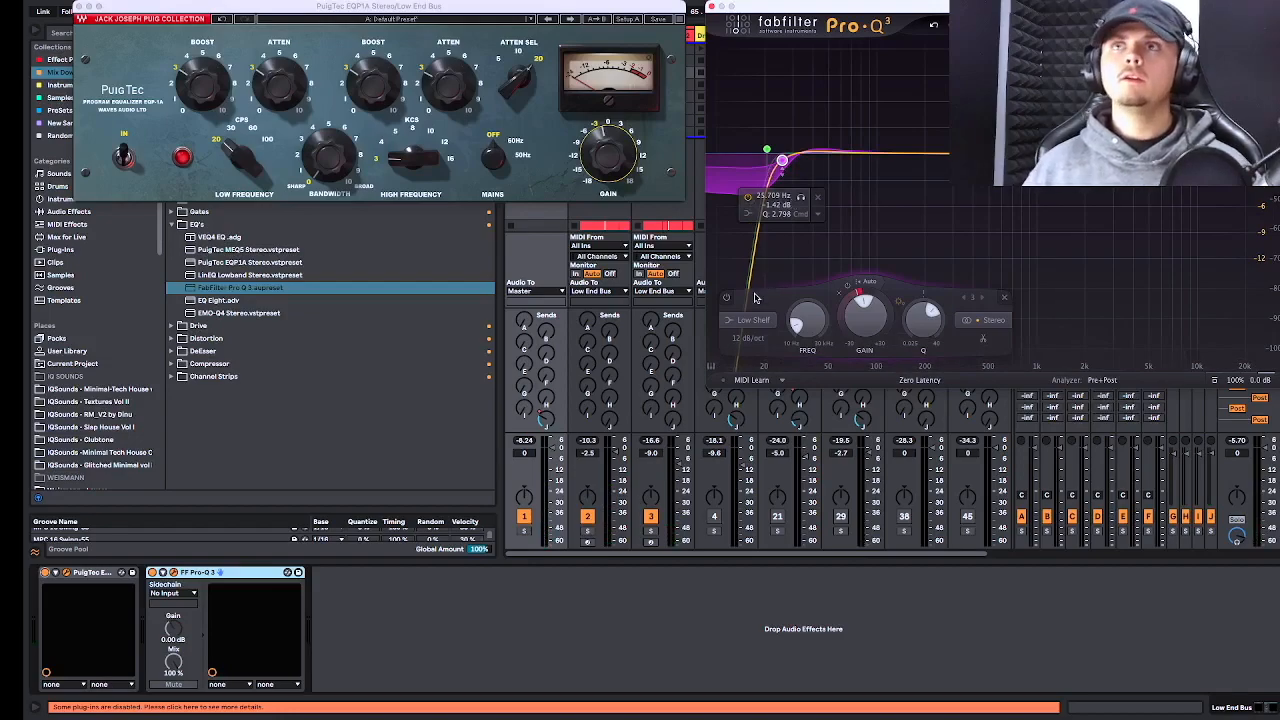
key(space)
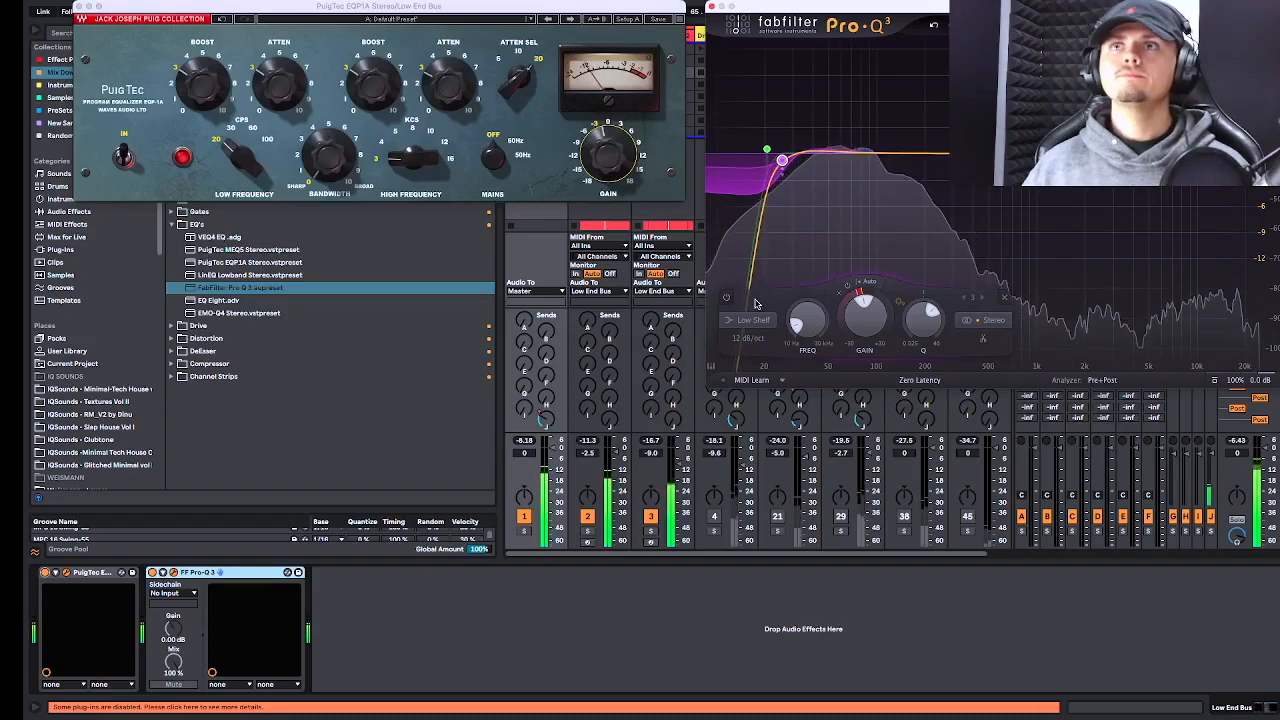
key(space)
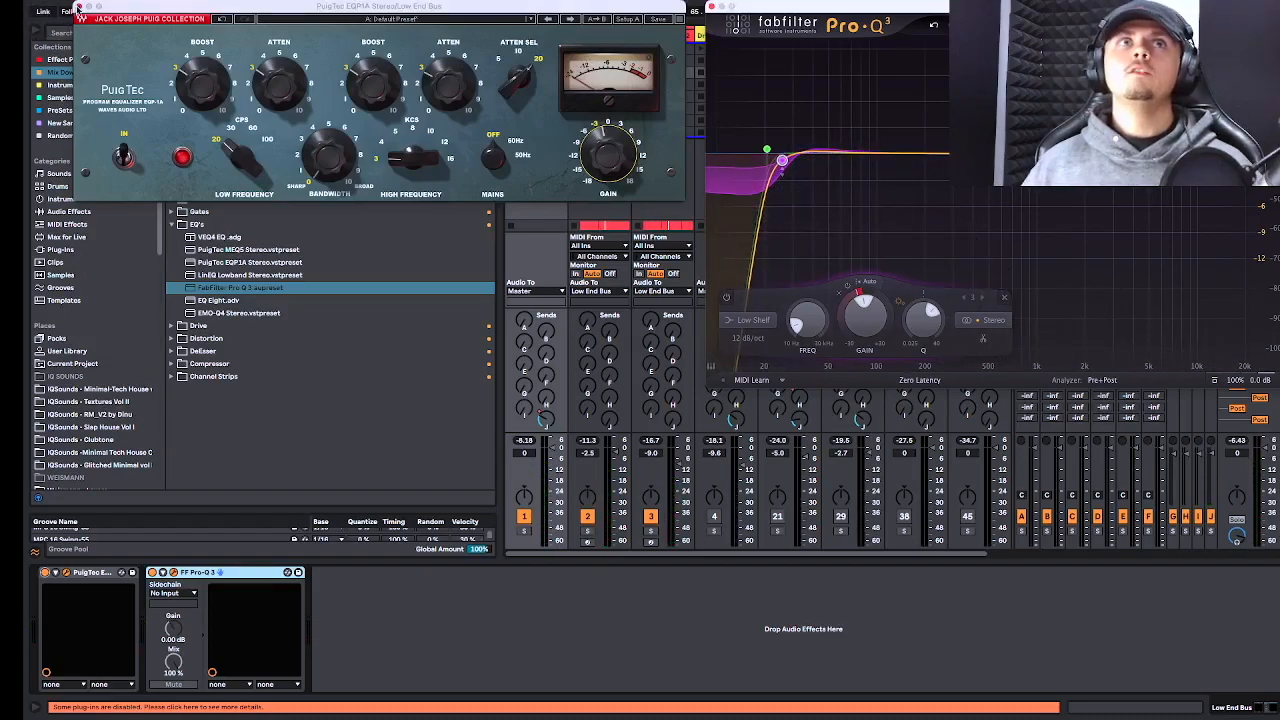
click(79, 8)
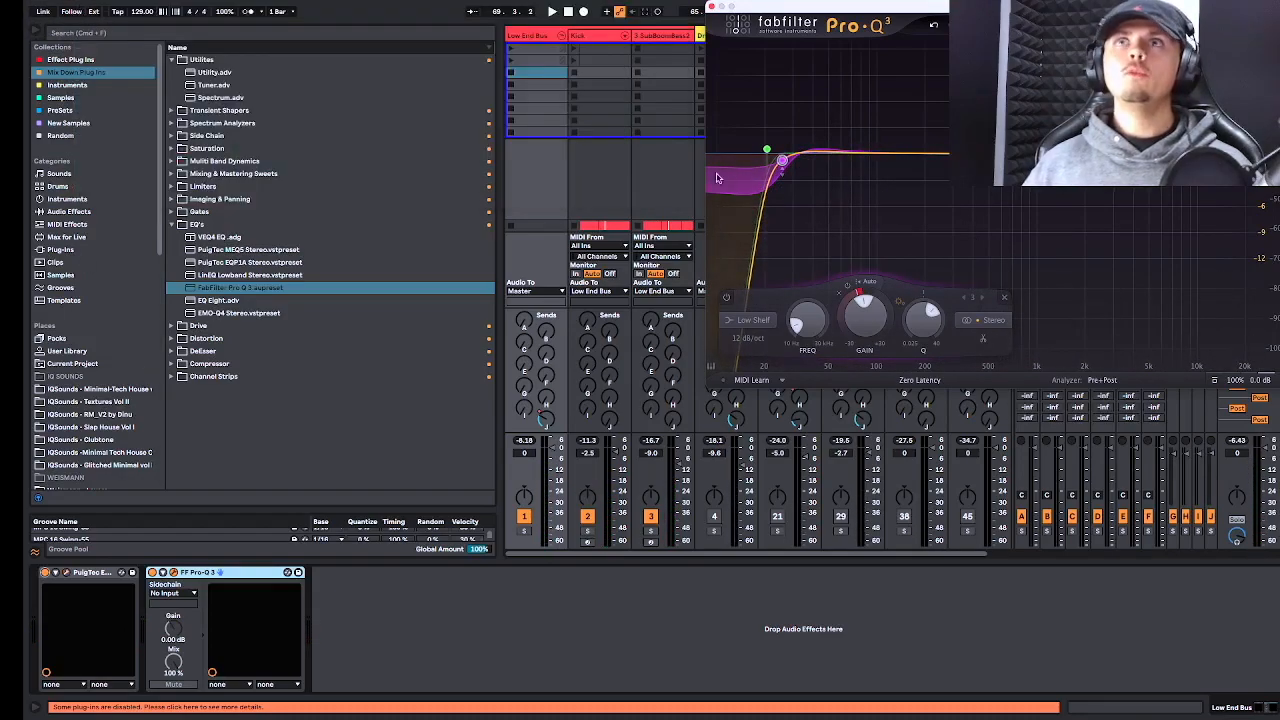
click(711, 7)
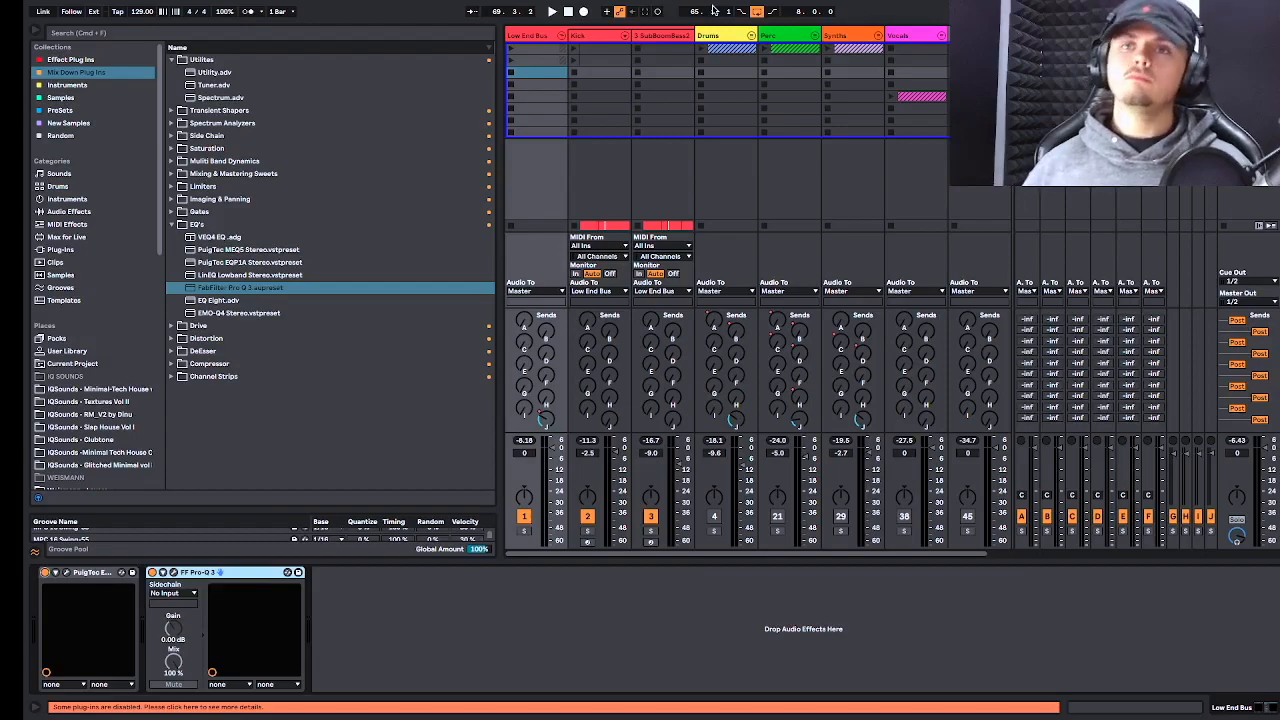
Insert the RBass Stereo preset from the Drive folder after Pro-Q 3 on the SubBoomBass2 track.
click(608, 36)
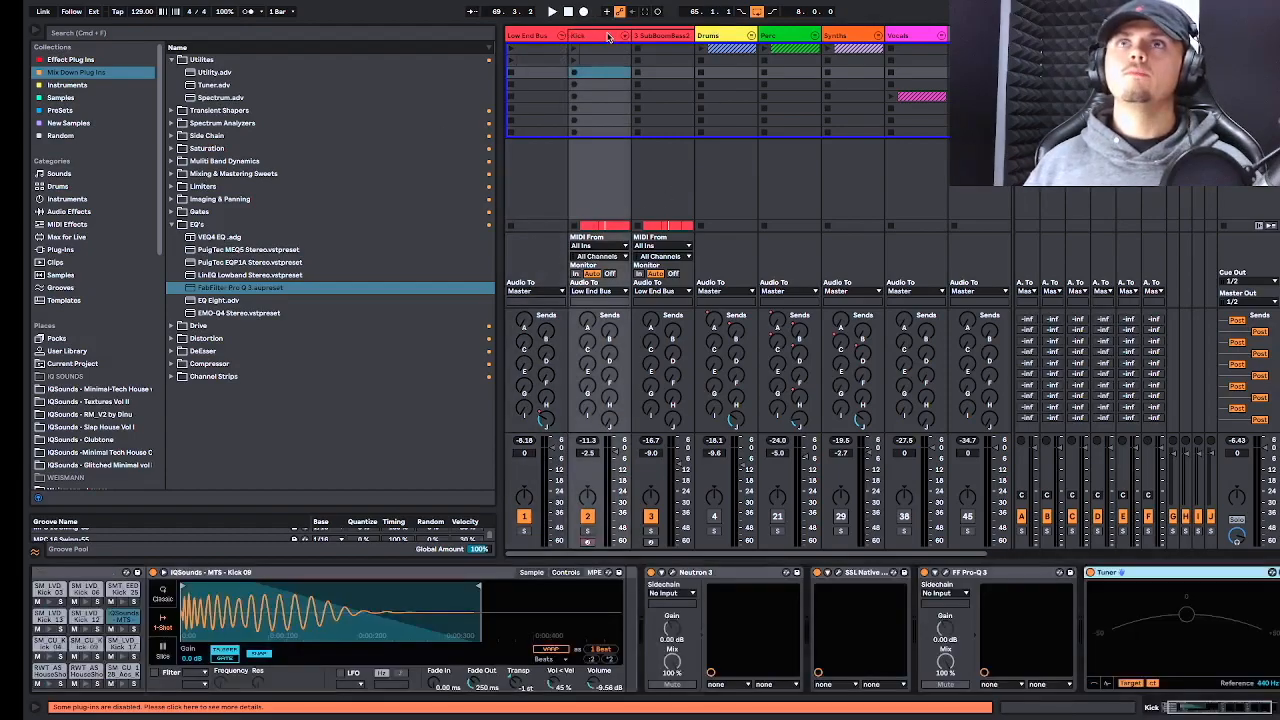
scroll(755, 630, right, 2)
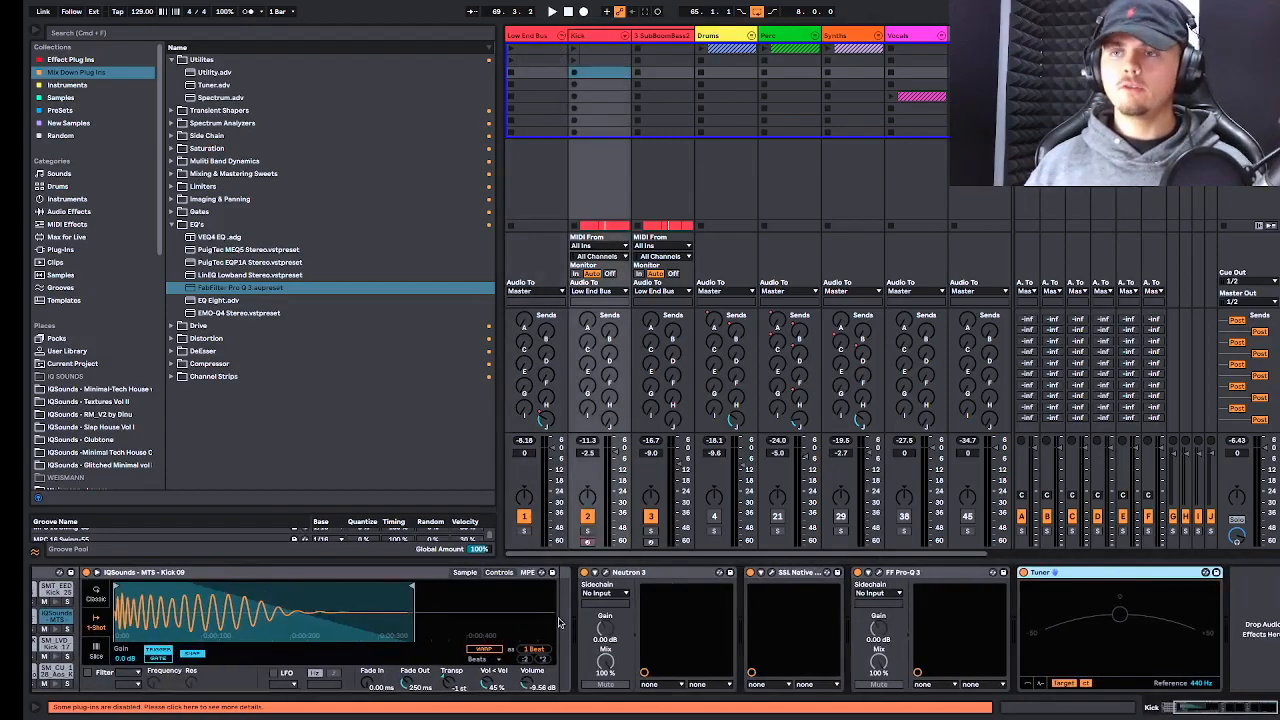
click(670, 35)
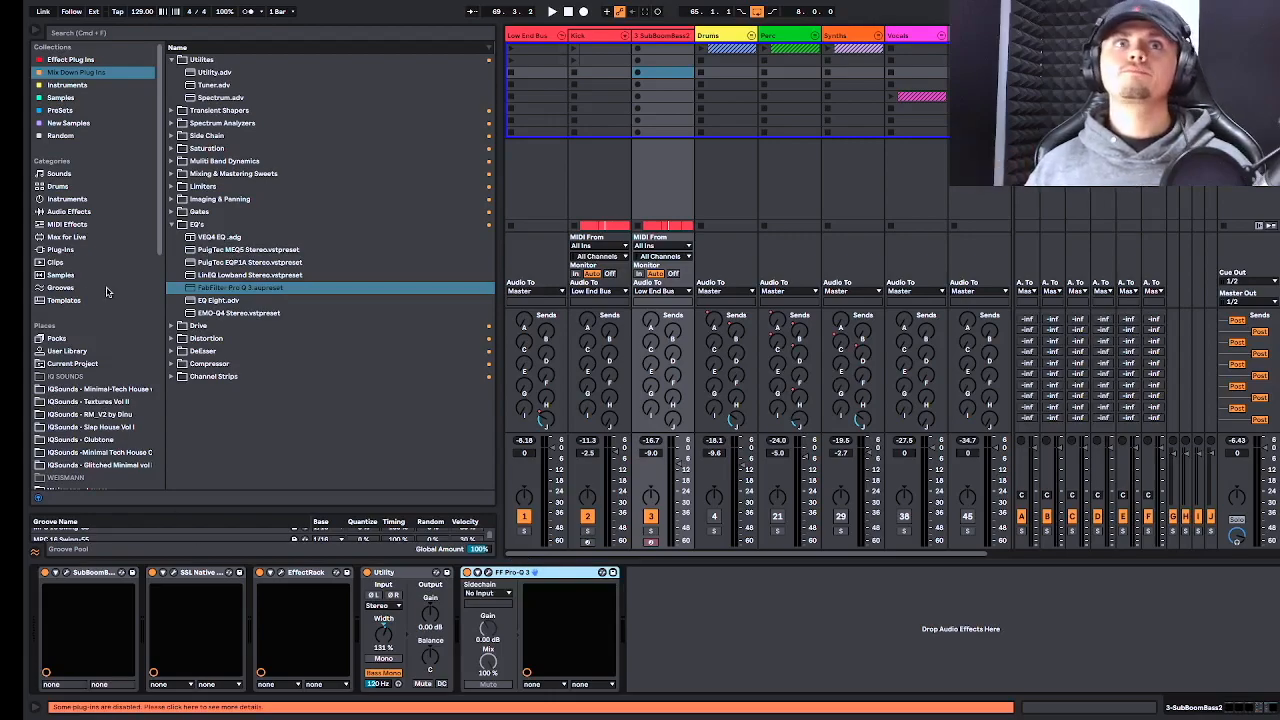
click(173, 325)
click(222, 238)
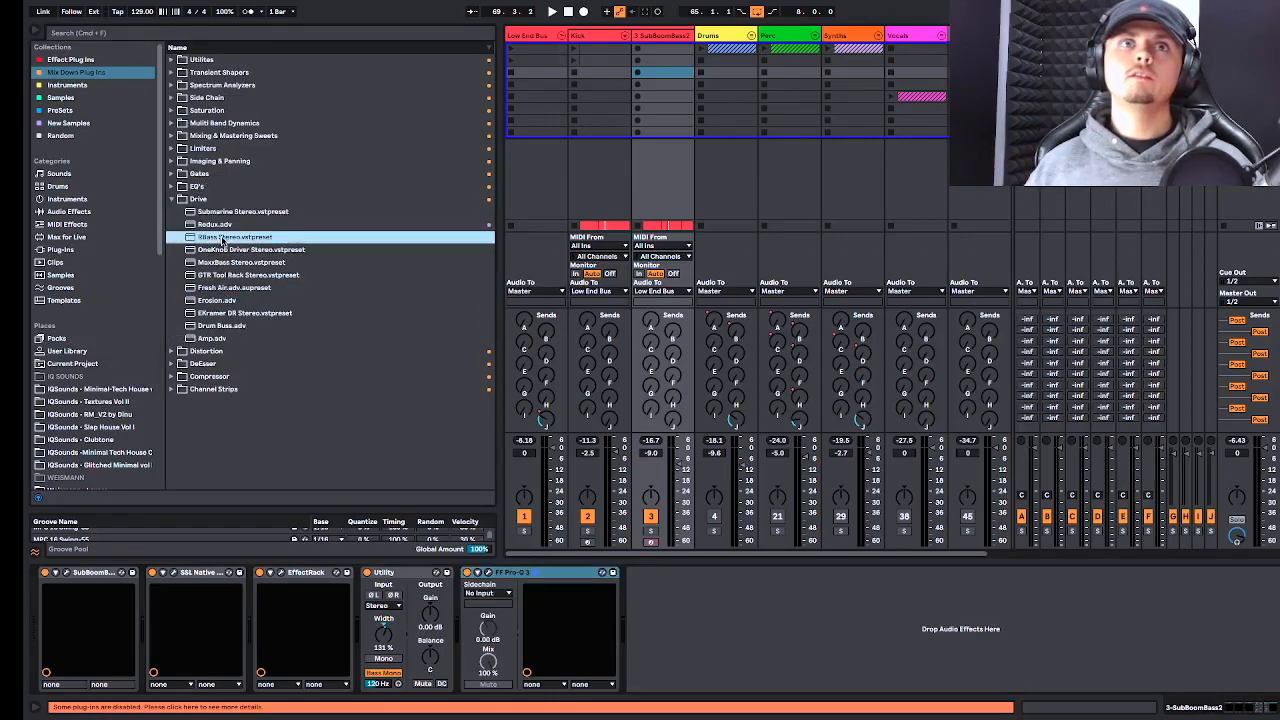
drag(575, 627, 583, 626)
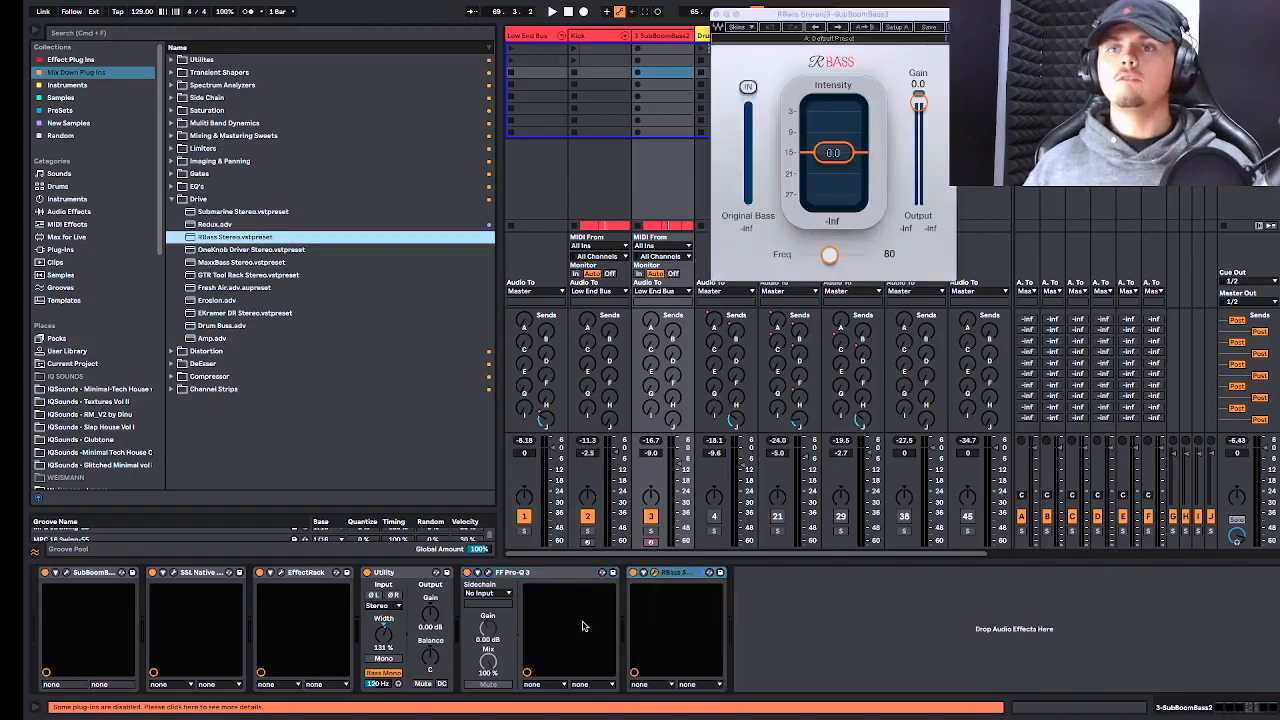
drag(890, 14, 980, 54)
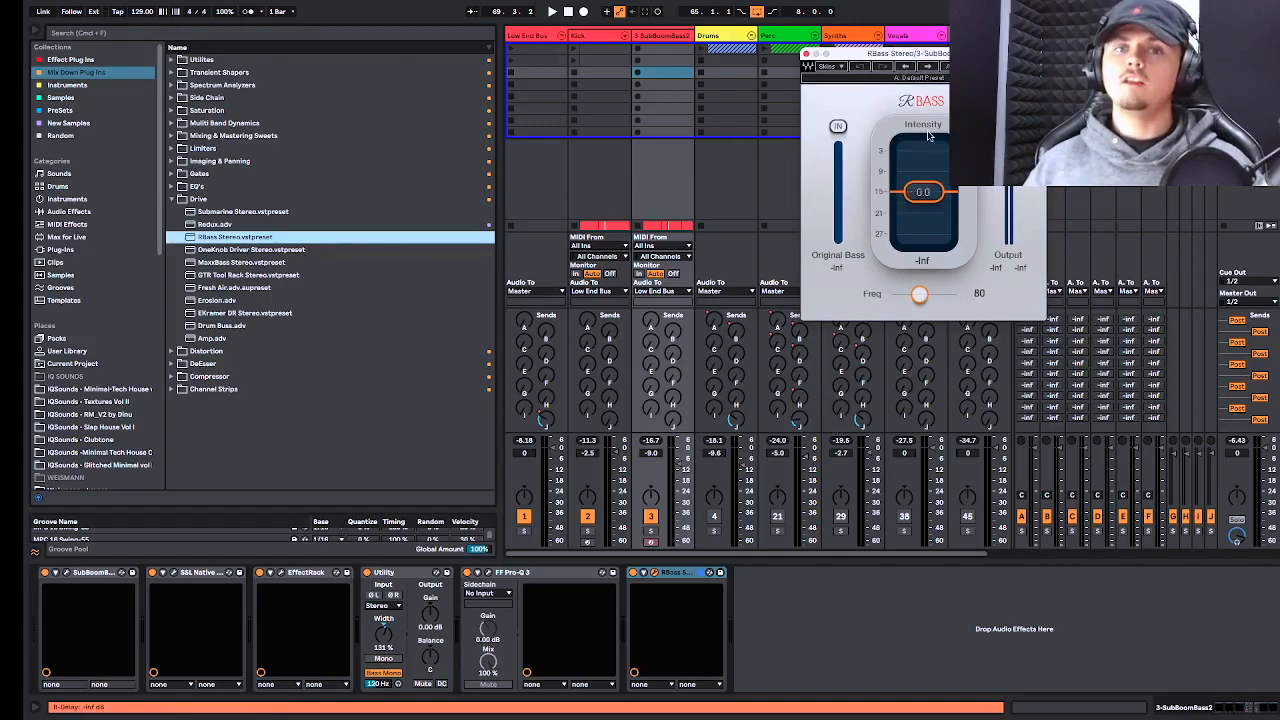
Bypass RBass and play the low end with the SubBoomBass2 track's Pro-Q 3 open to examine the bass spectrum.
click(807, 54)
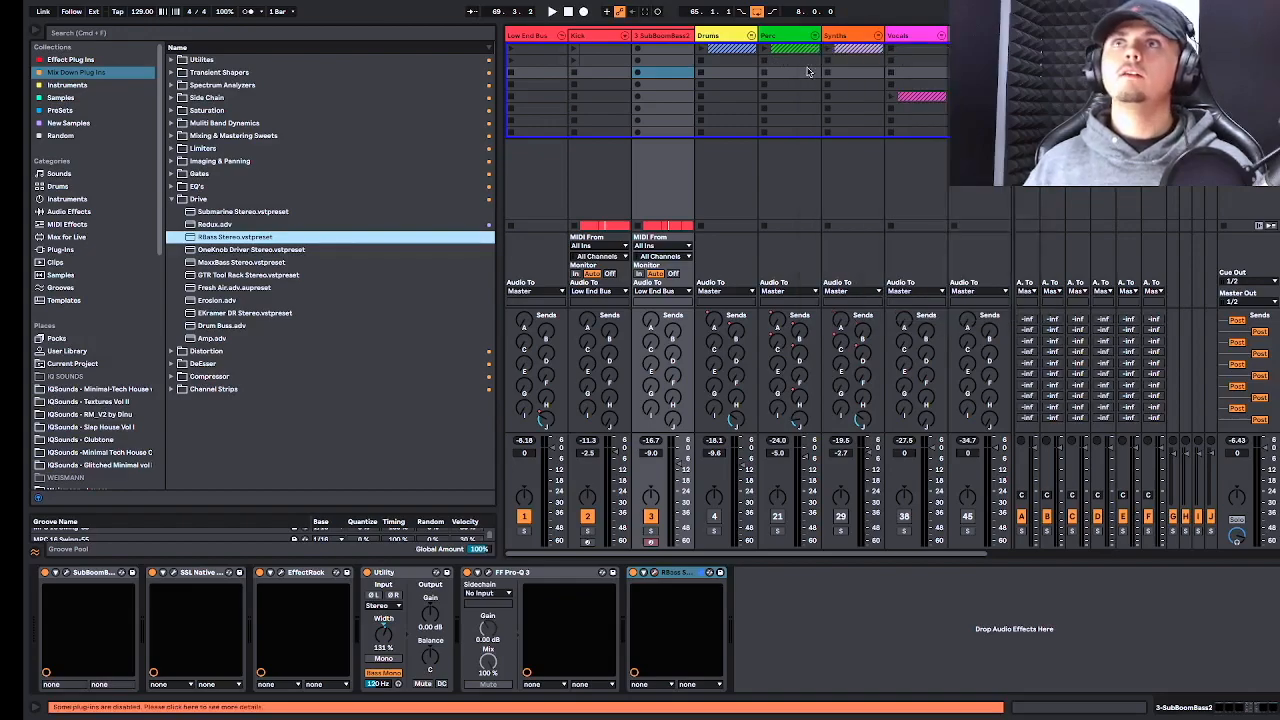
click(633, 570)
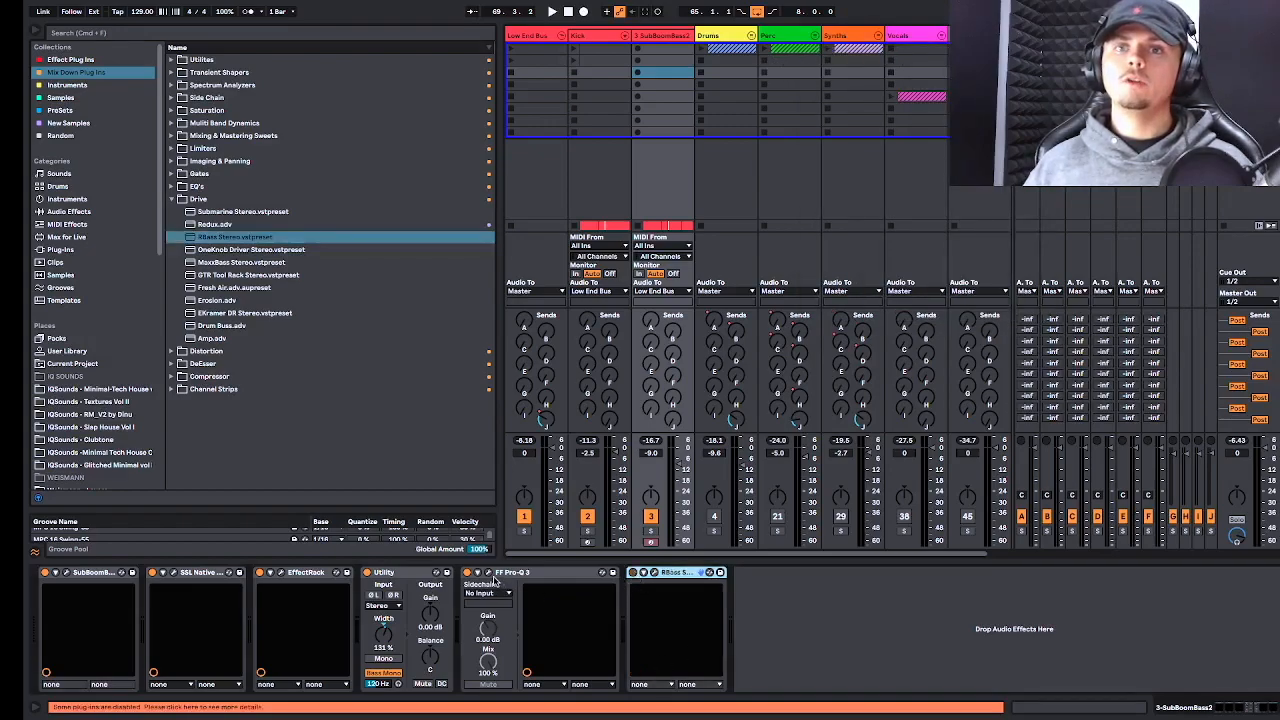
click(491, 580)
click(489, 572)
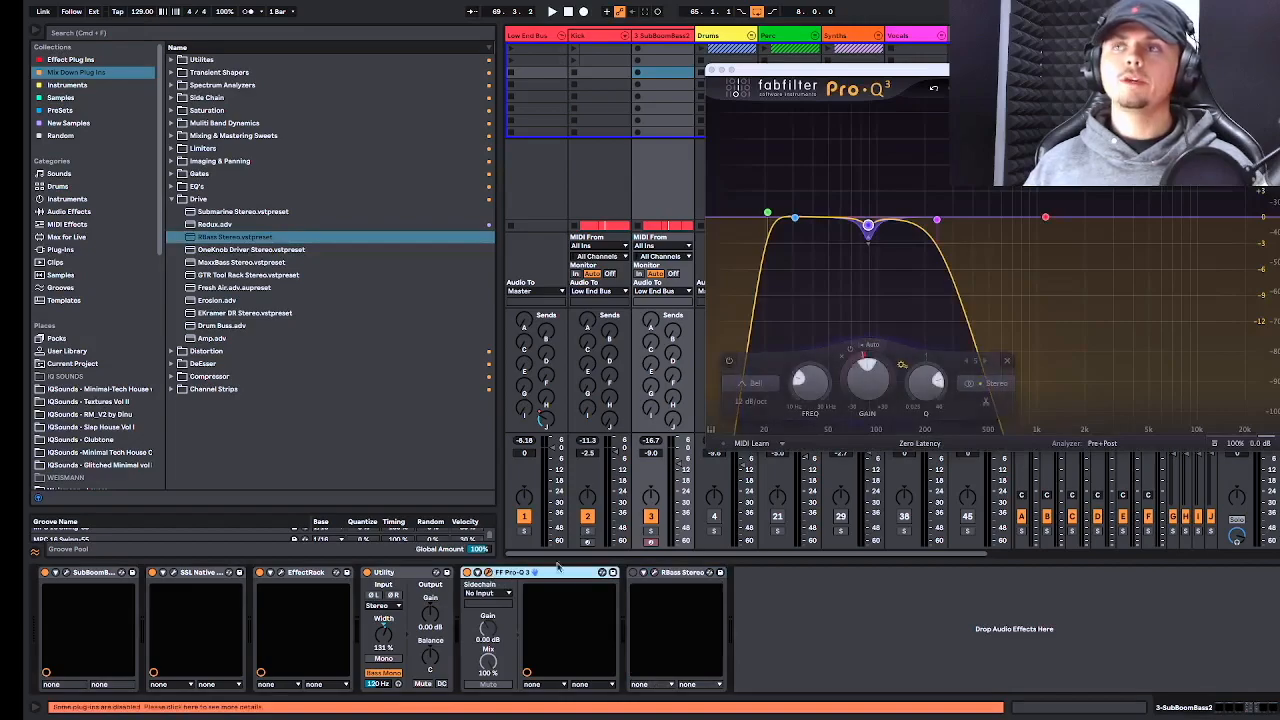
key(space)
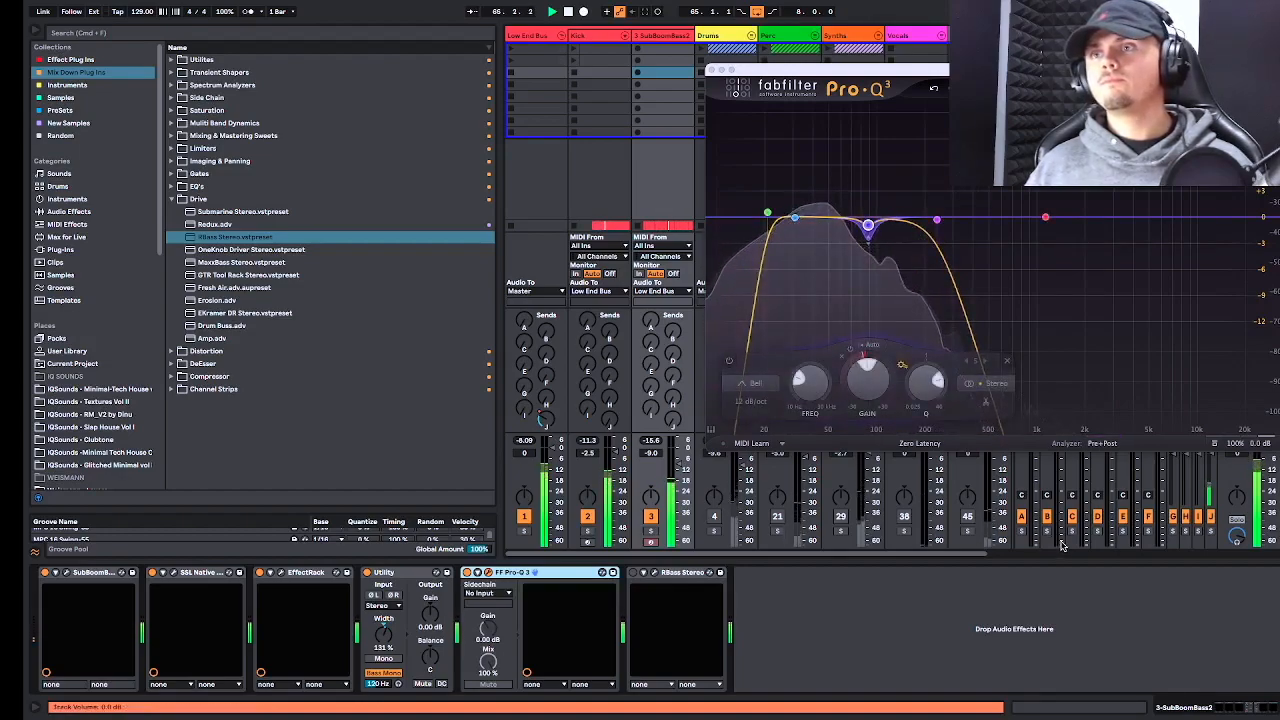
key(space)
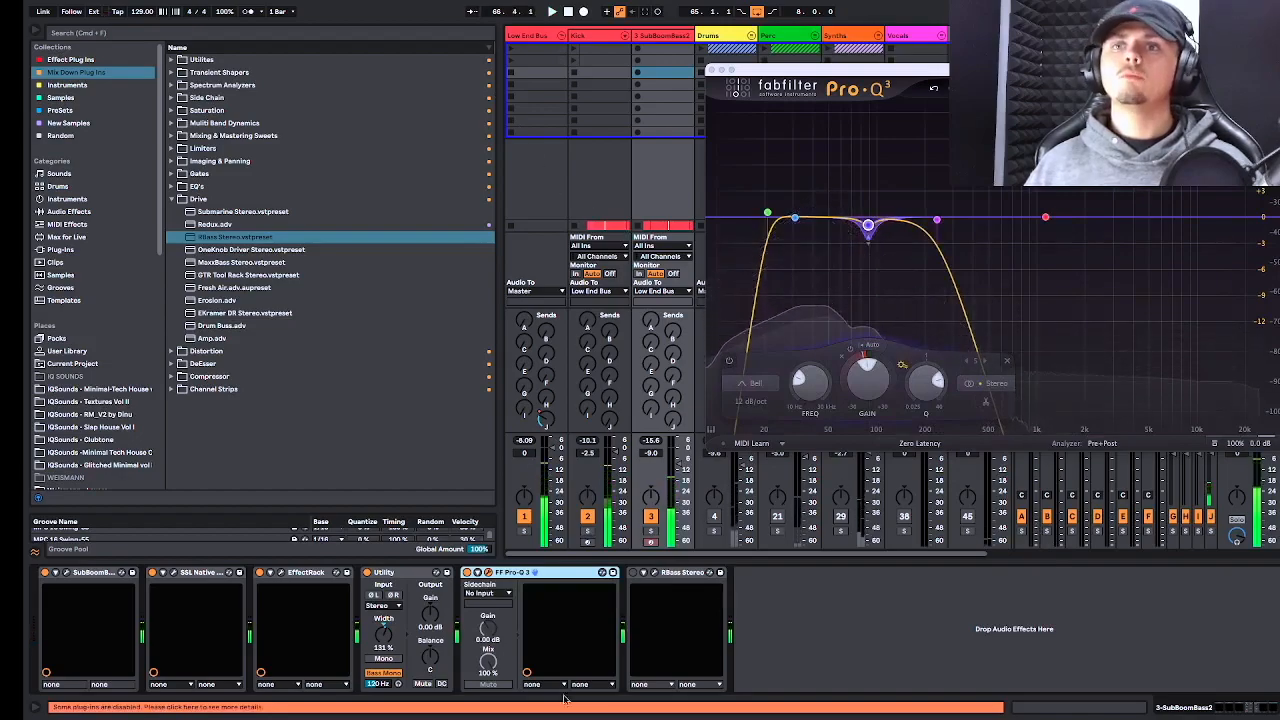
Set the RBass frequency to 124 and compare the bass with RBass bypassed and enabled, leaving it enabled.
click(656, 573)
drag(919, 293, 935, 293)
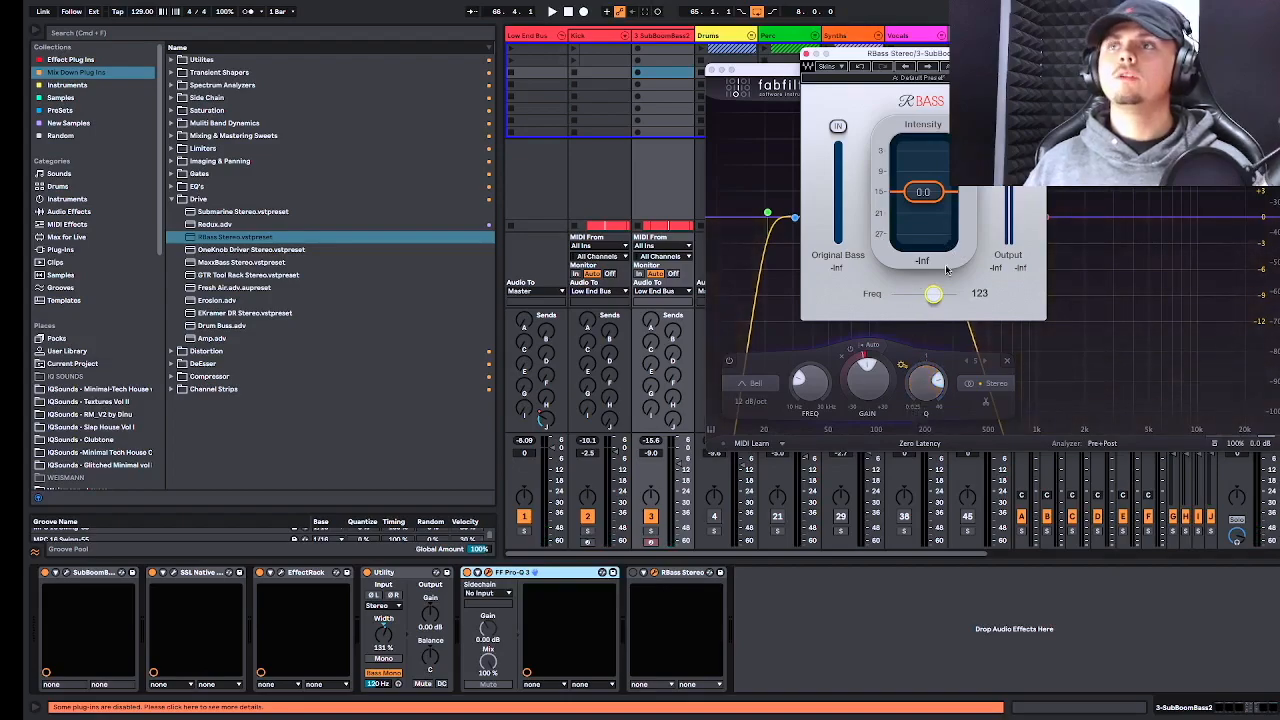
key(space)
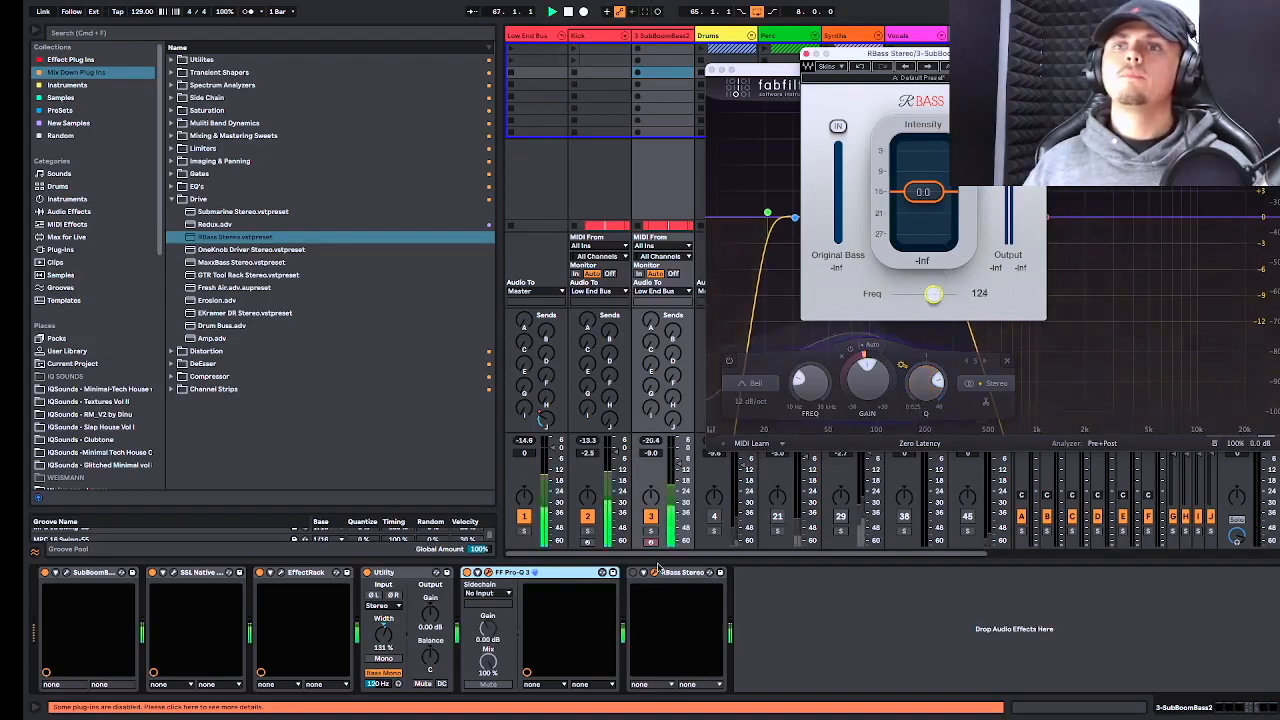
key(space)
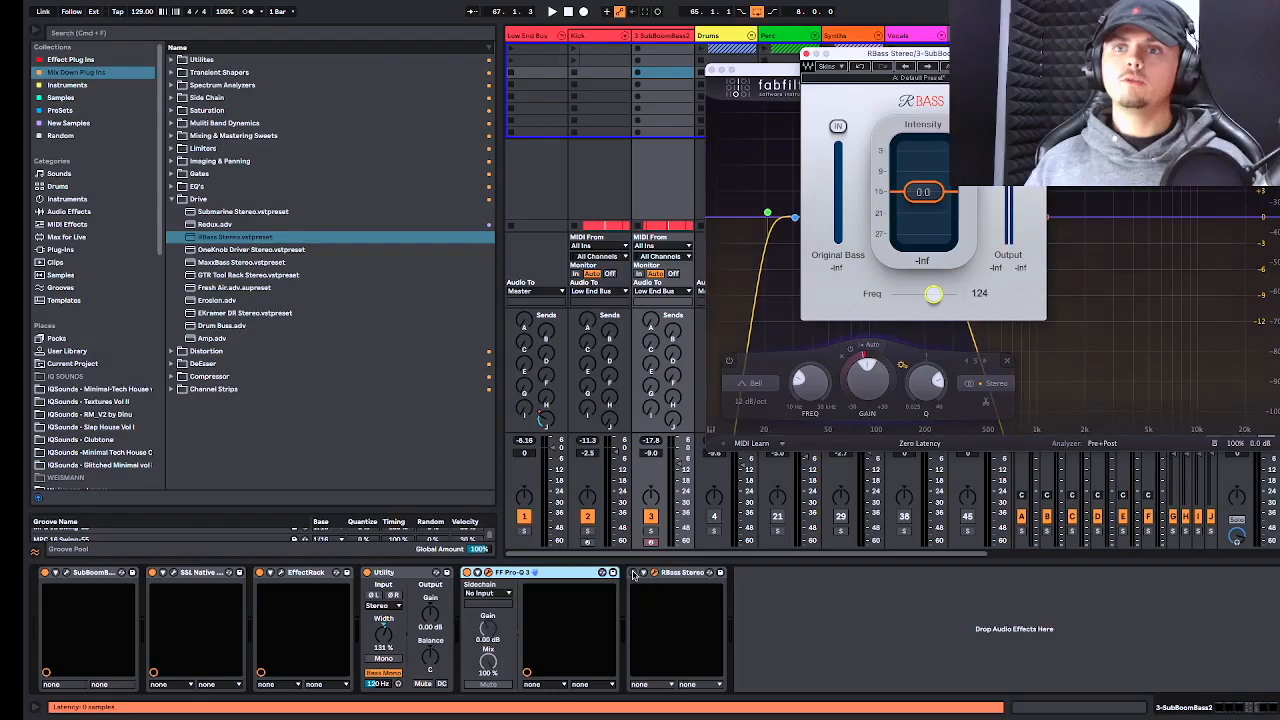
click(633, 574)
key(space)
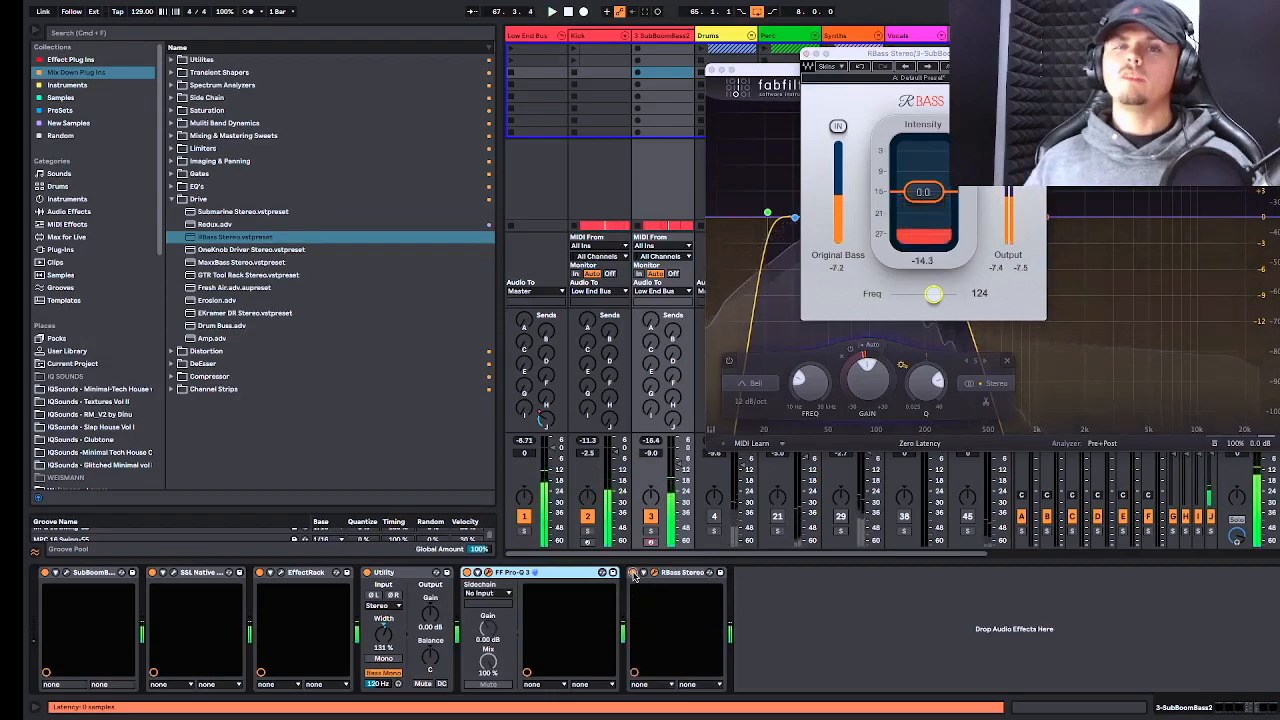
key(space)
Lower the RBass intensity to -12.9 and set its frequency to 121 during playback, closing the RBass and Pro-Q 3 windows.
mouse_move(922, 196)
mouse_down()
mouse_move(922, 229)
mouse_move(922, 190)
mouse_move(922, 210)
mouse_up()
key(space)
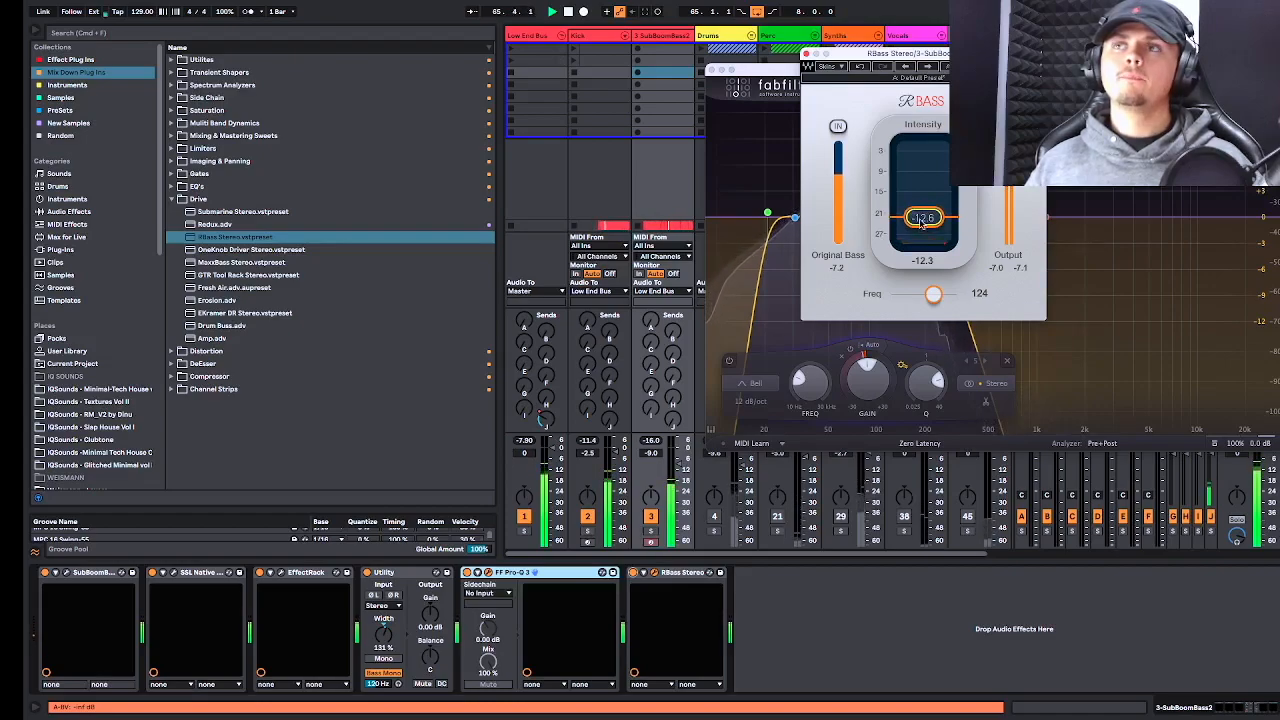
drag(933, 294, 932, 294)
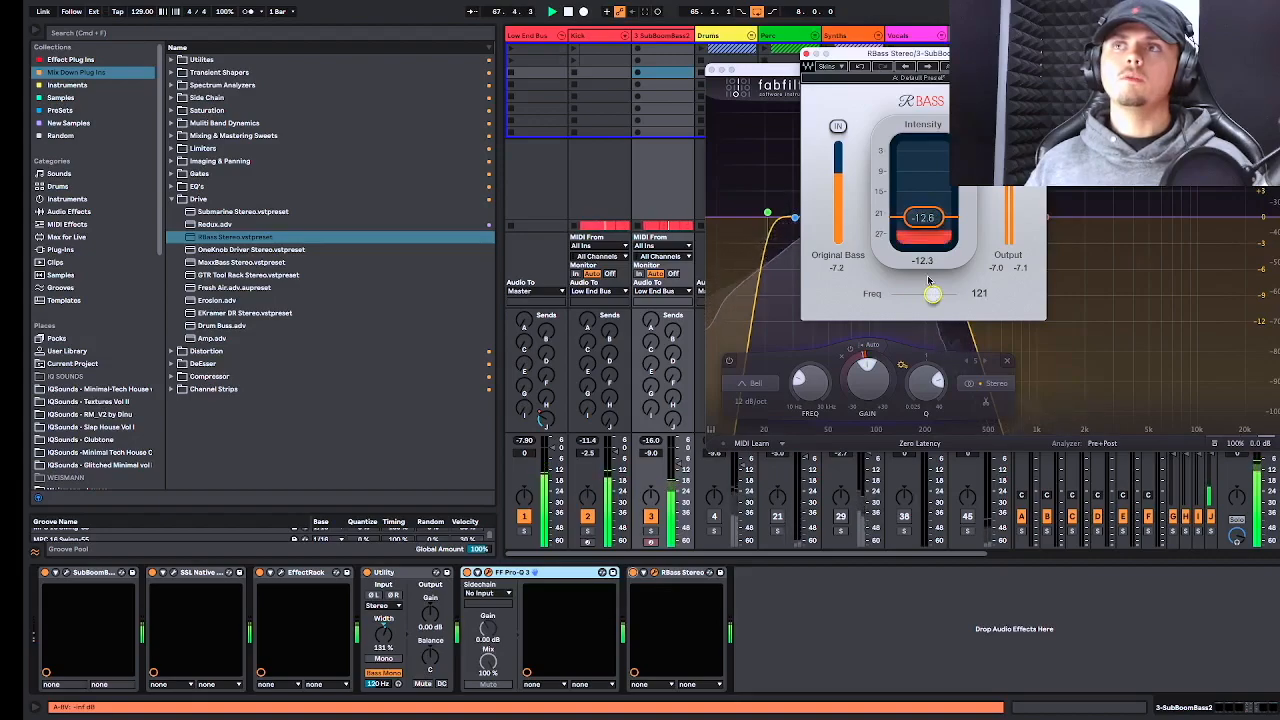
drag(925, 217, 925, 217)
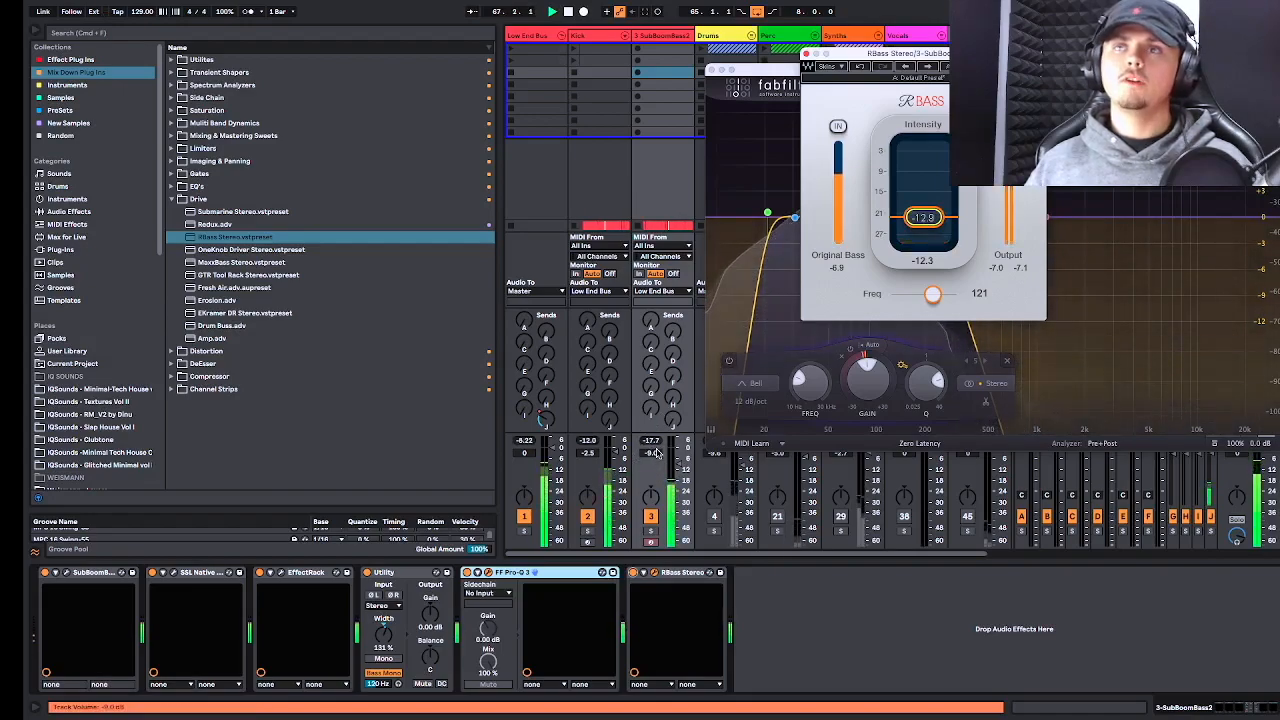
click(806, 55)
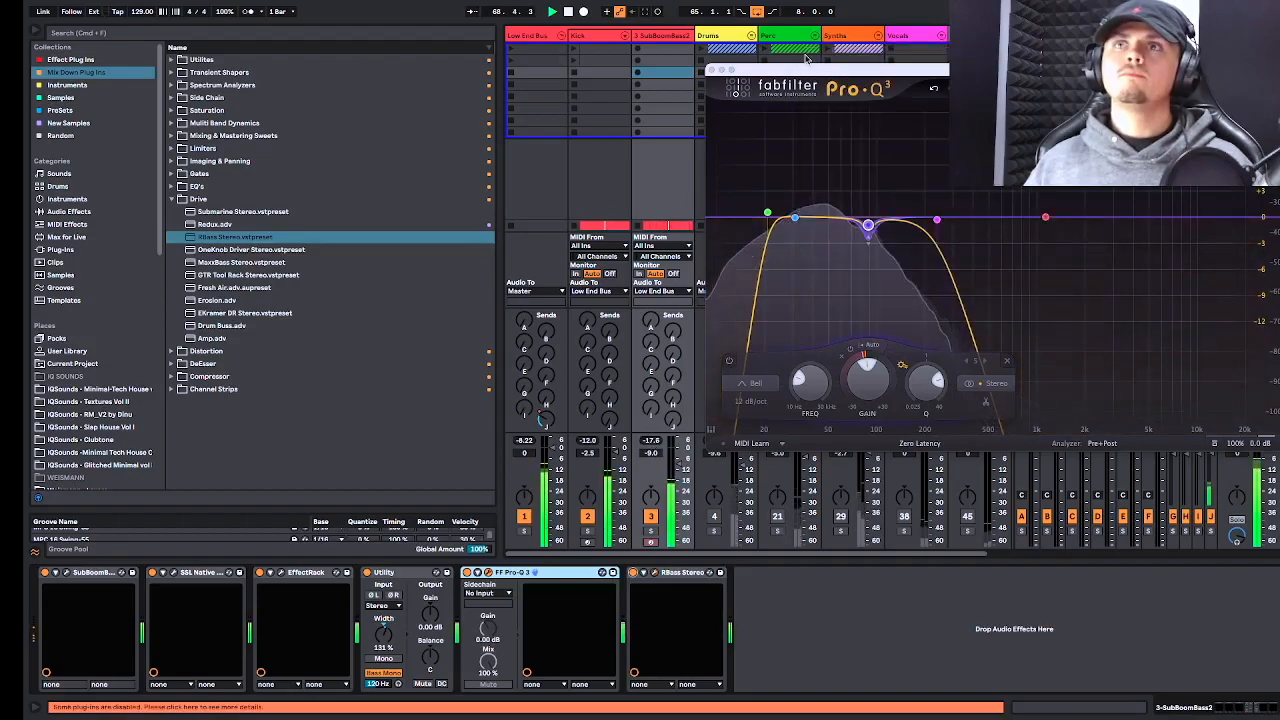
click(711, 70)
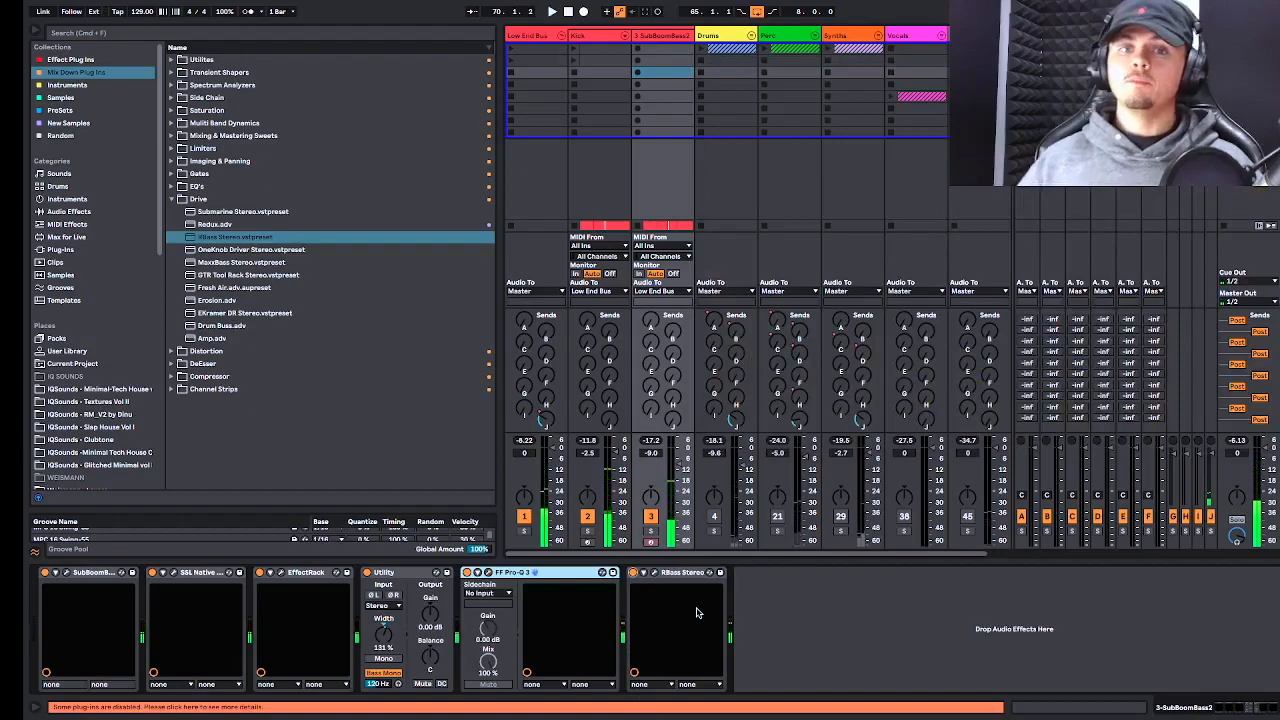
Add the OneKnob Pumper Stereo preset from the Side Chain folder to the end of the SubBoomBass2 device chain.
click(171, 98)
click(246, 110)
double_click(246, 110)
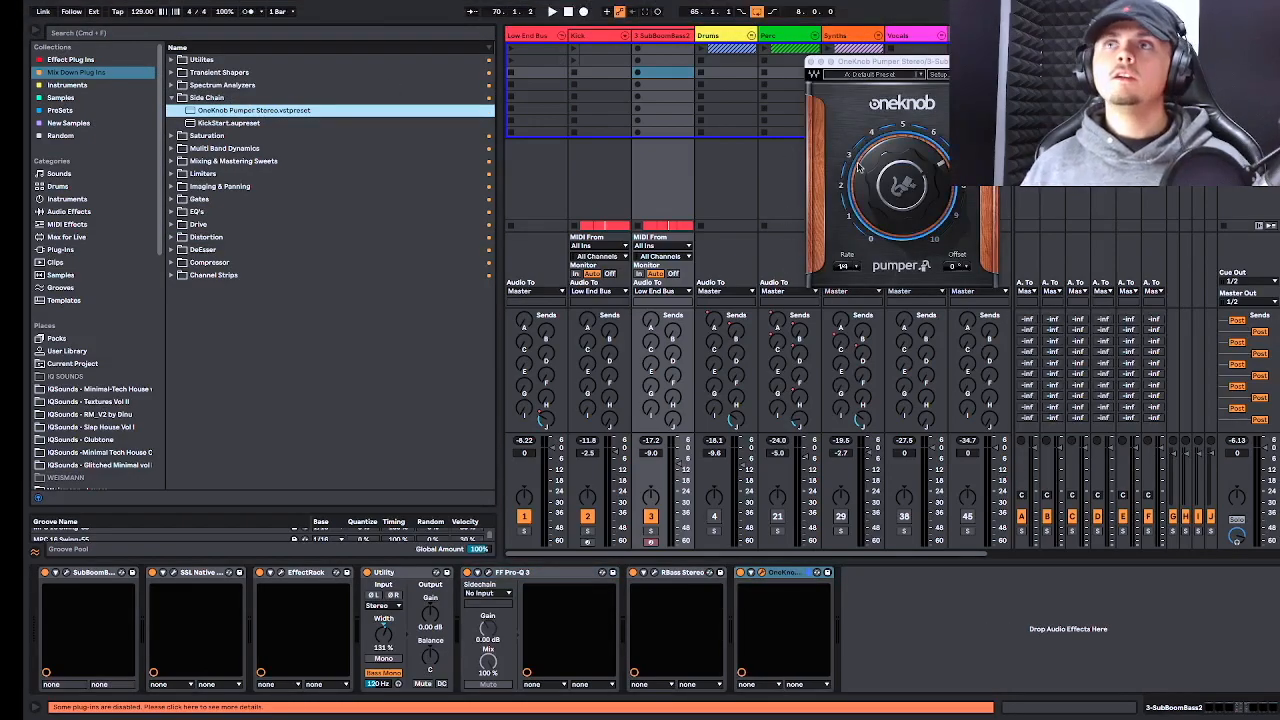
click(205, 123)
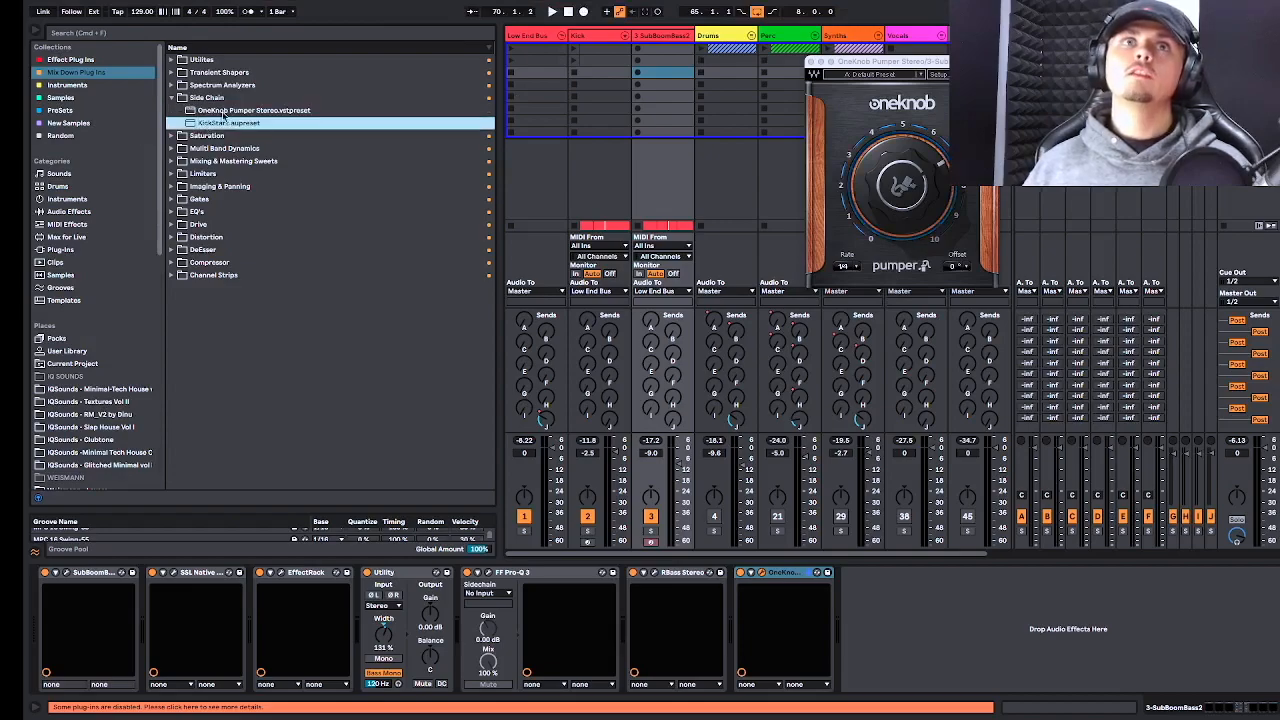
click(231, 112)
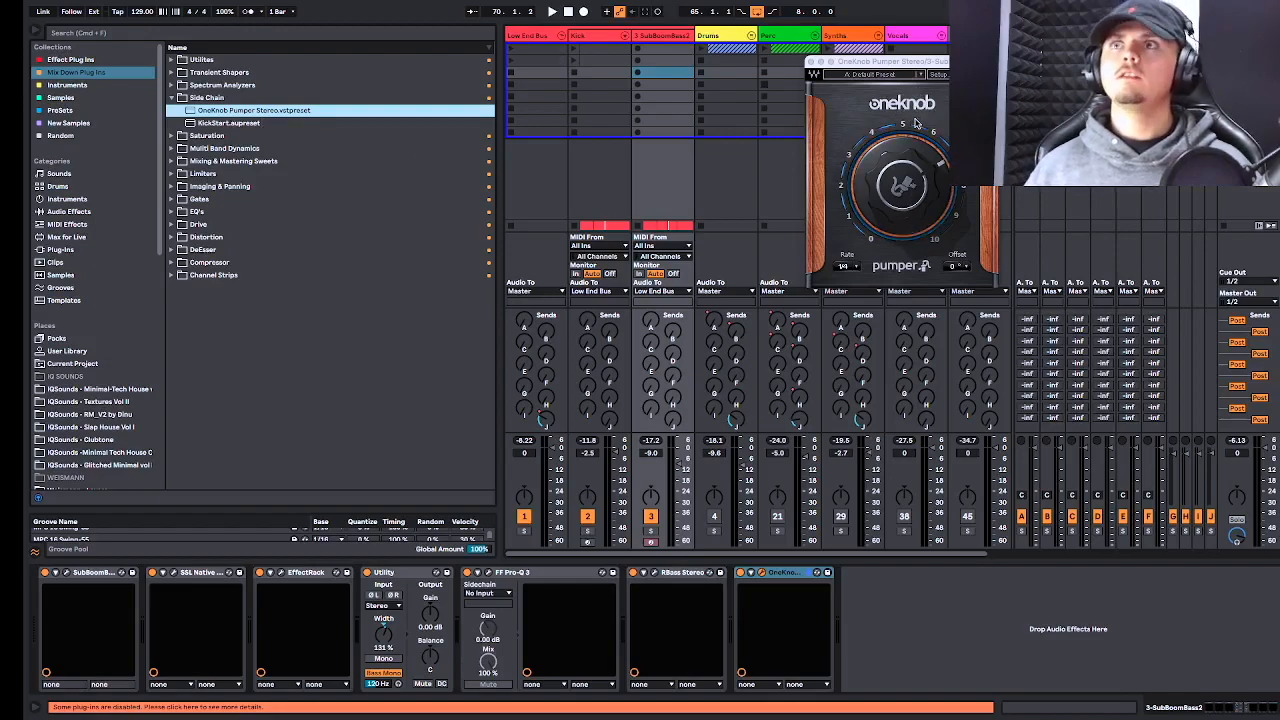
Adjust the OneKnob Pumper amount to about 7.7 while auditioning the bass soloed and together with the kick.
drag(920, 203, 920, 218)
key(space)
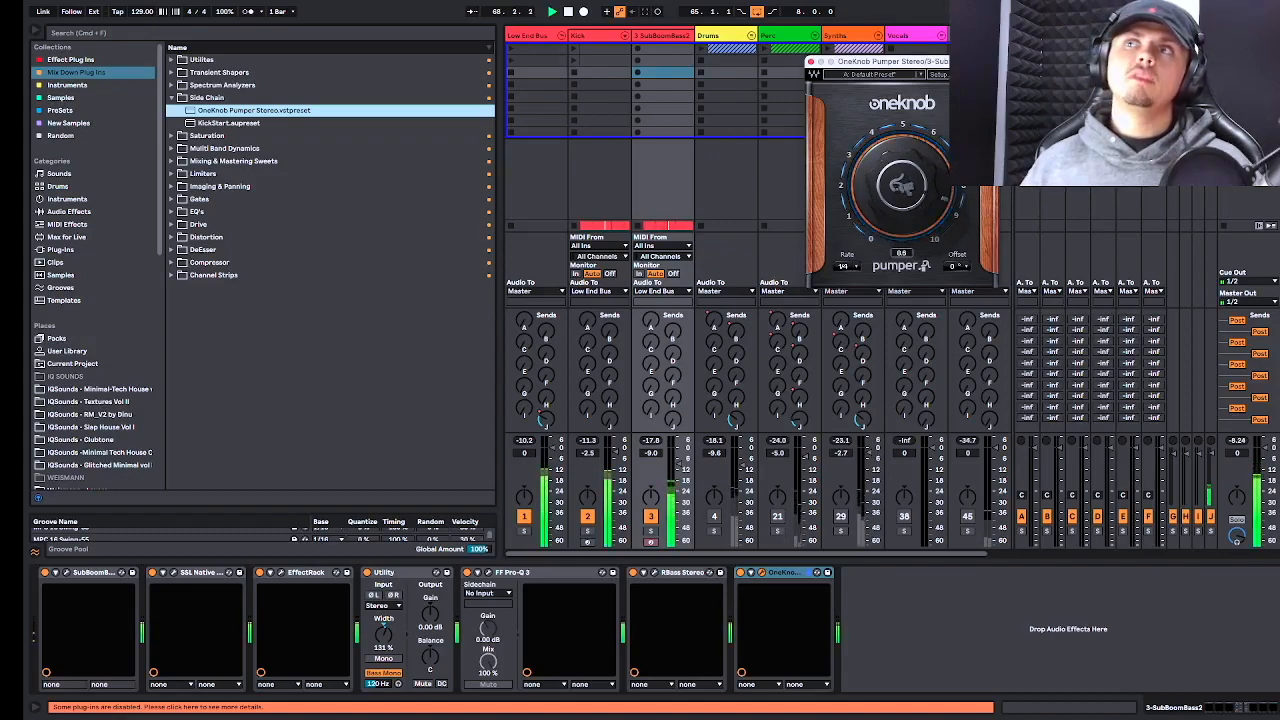
click(650, 532)
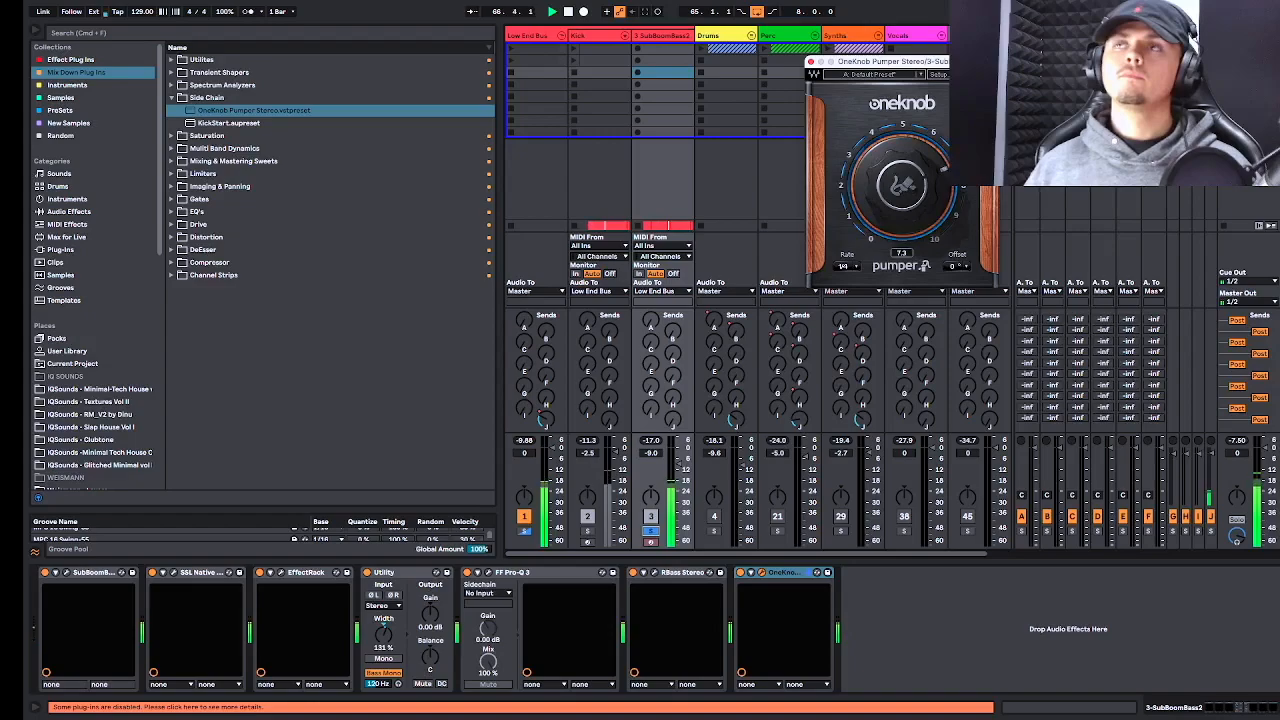
click(652, 531)
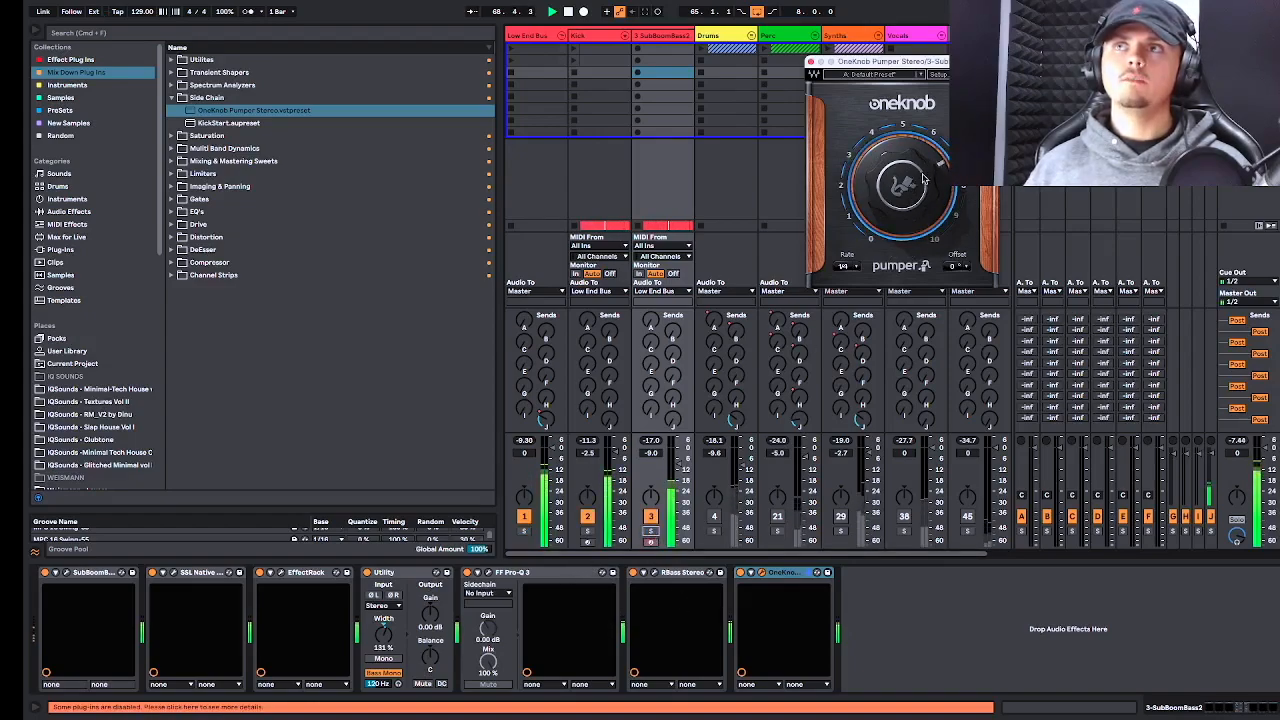
drag(912, 195, 912, 188)
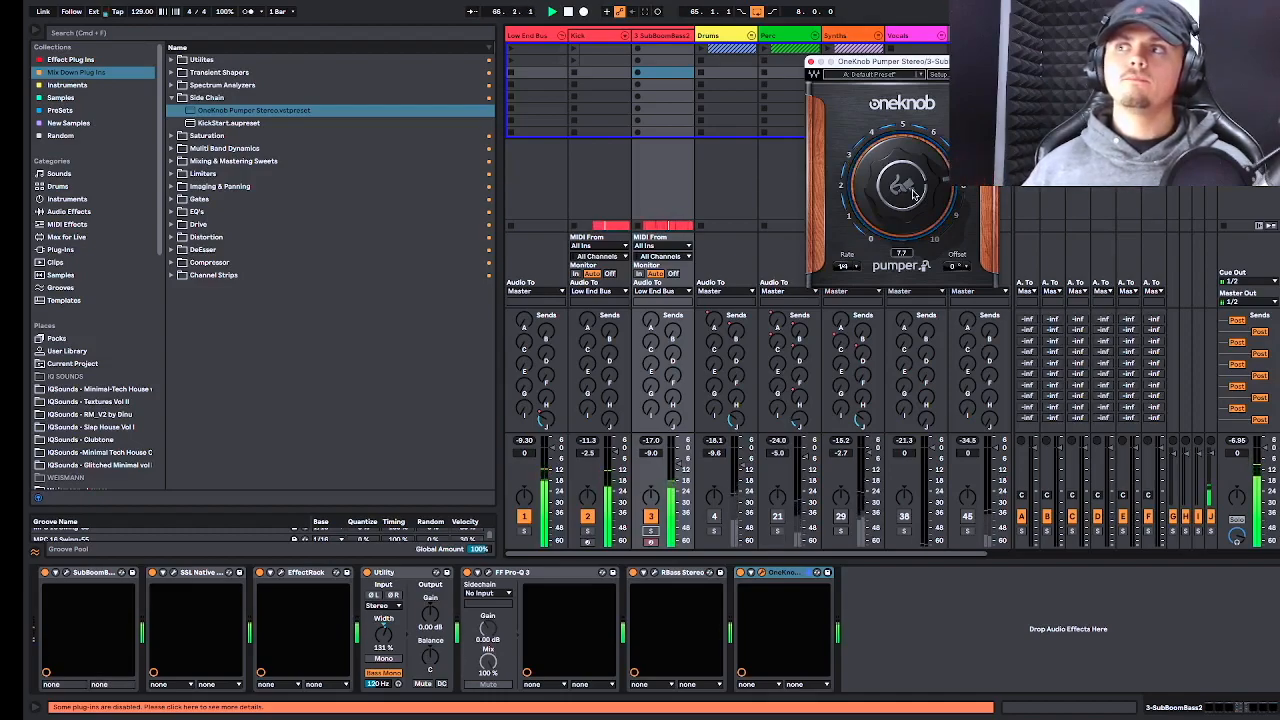
Close the OneKnob Pumper window, stop playback and show the Low End Bus device chain.
click(810, 61)
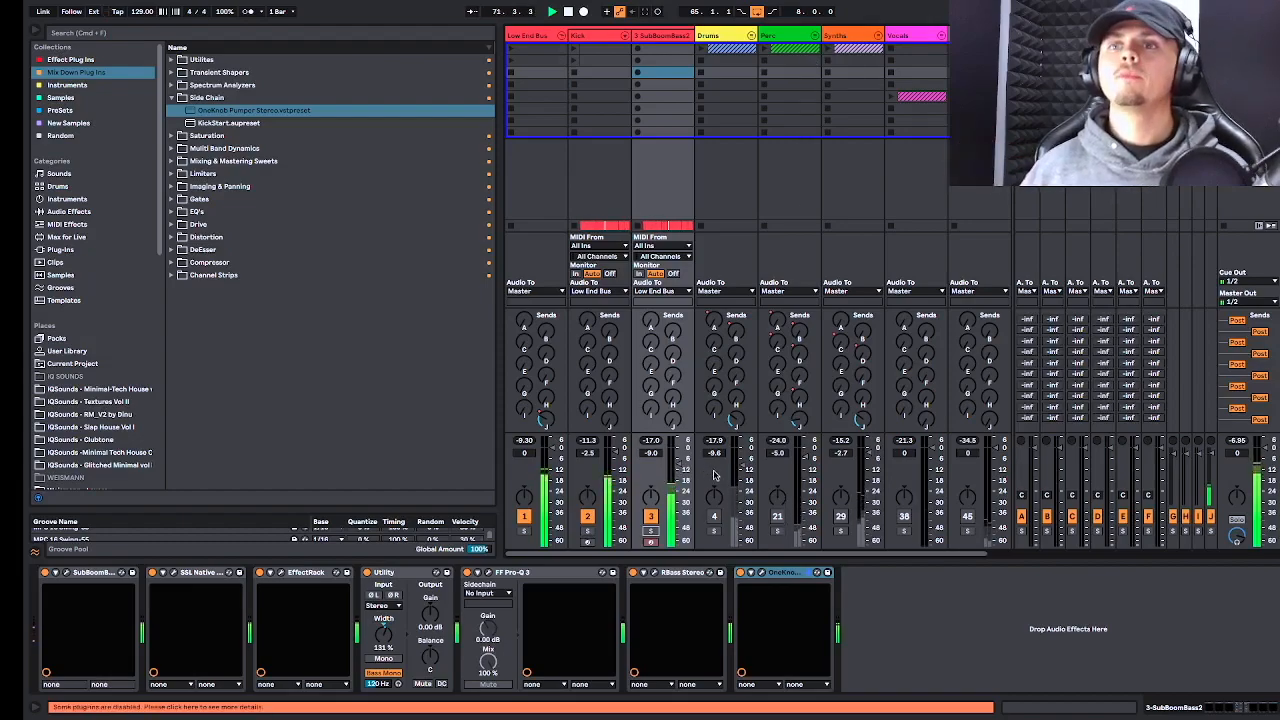
key(space)
double_click(552, 36)
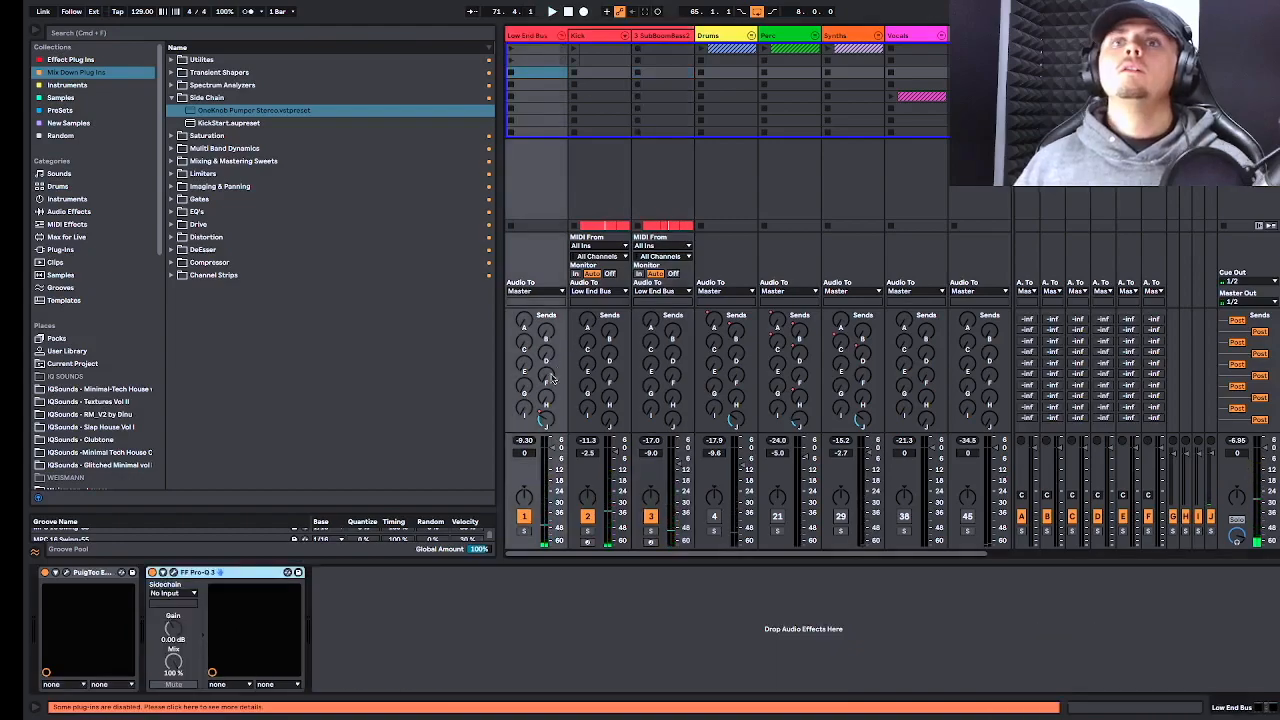